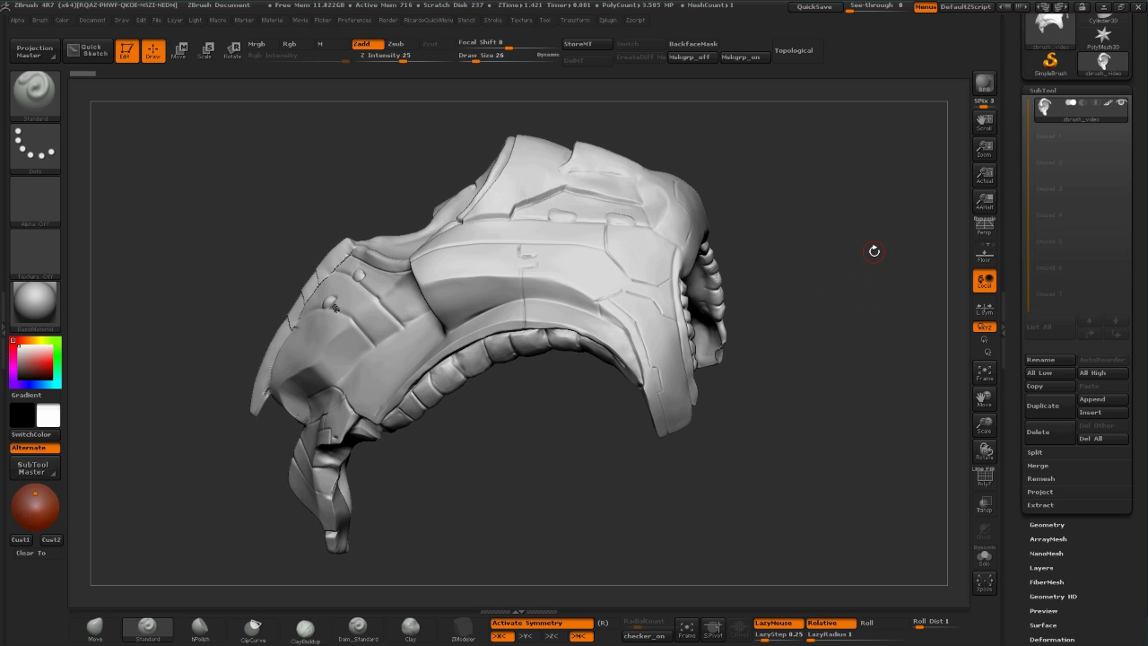
Examine the sculpted head plates, panel lines and teeth from several angles, both up close and as a whole
mouse_move(819, 195)
left_mouse_down()
mouse_move(892, 189)
mouse_move(795, 169)
mouse_move(790, 226)
mouse_move(785, 202)
mouse_move(864, 181)
mouse_move(839, 180)
left_mouse_up()
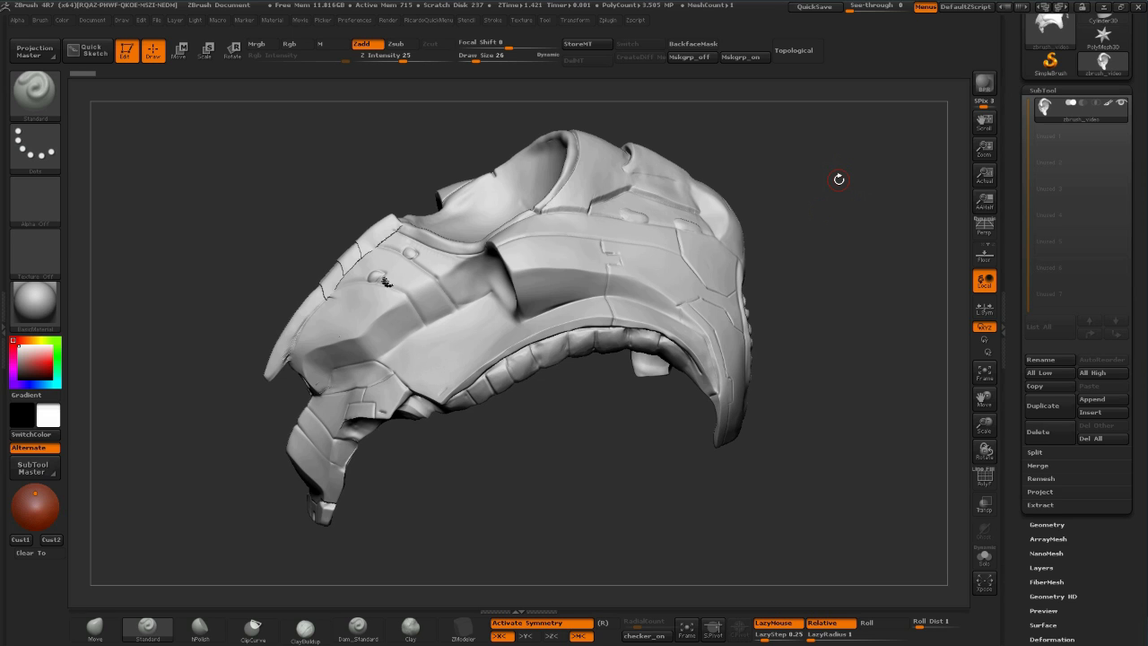
mouse_move(812, 183)
left_mouse_down()
mouse_move(835, 166)
mouse_move(848, 179)
mouse_move(846, 210)
mouse_move(861, 174)
mouse_move(617, 259)
left_mouse_up()
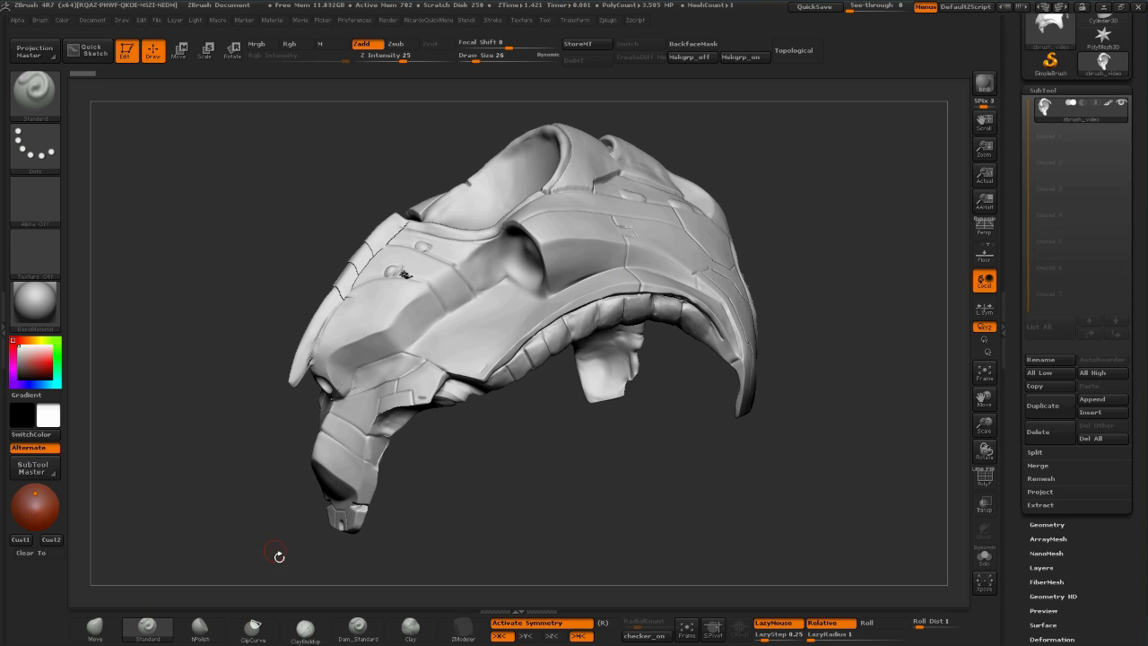
left_click_drag(491, 451, 431, 294)
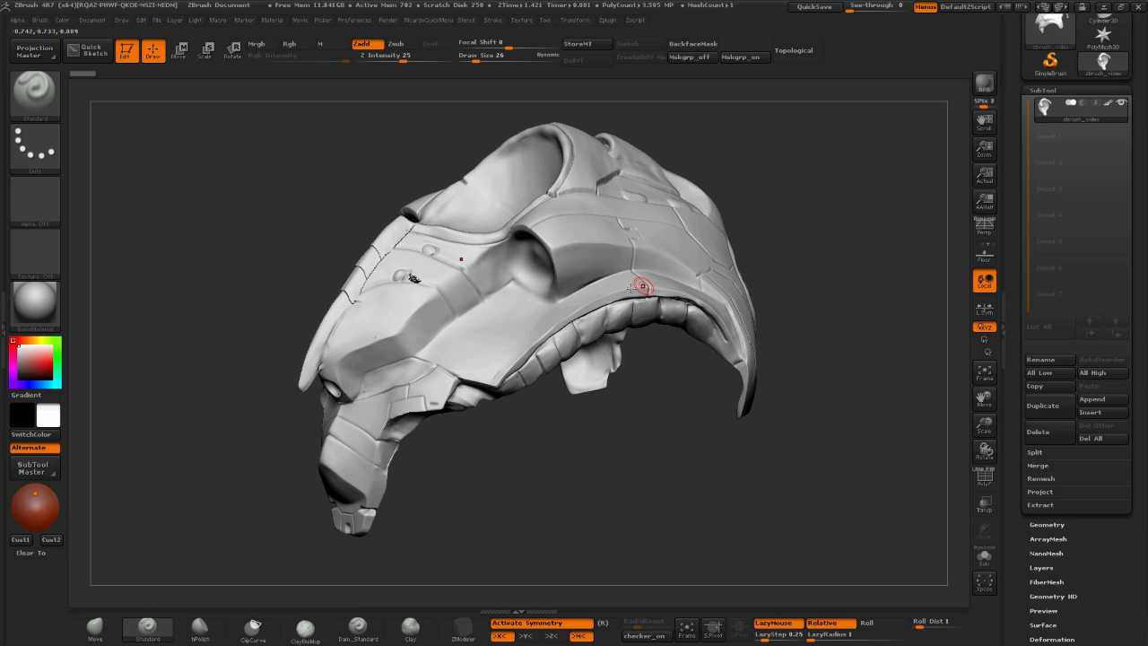
left_click_drag(788, 197, 760, 258)
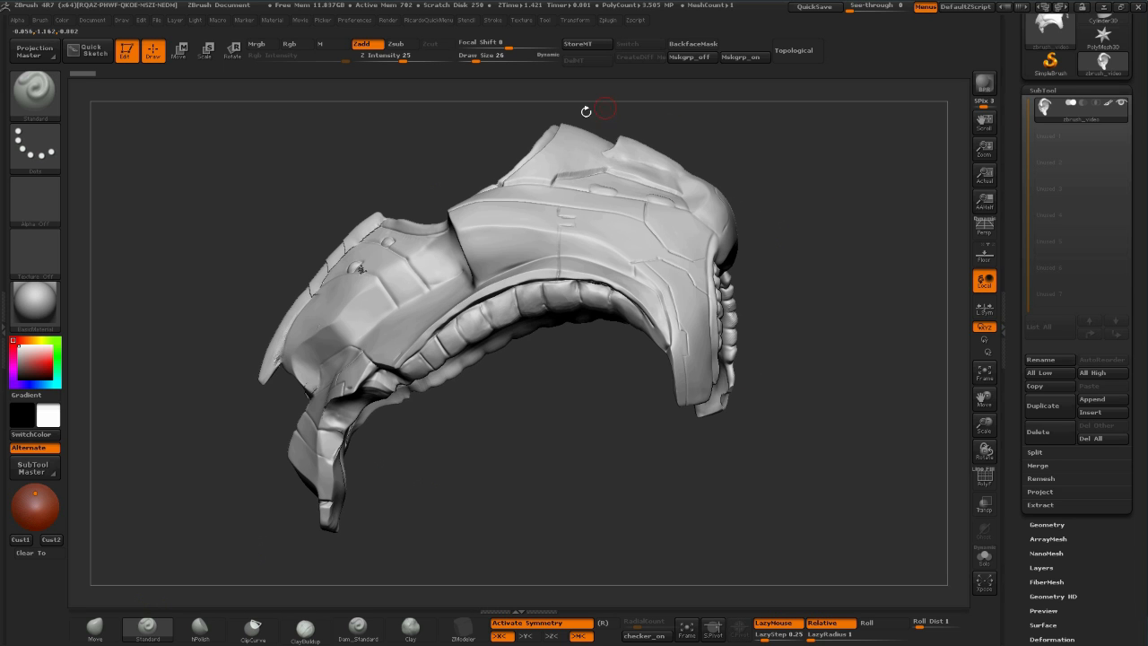
left_click_drag(839, 192, 897, 368)
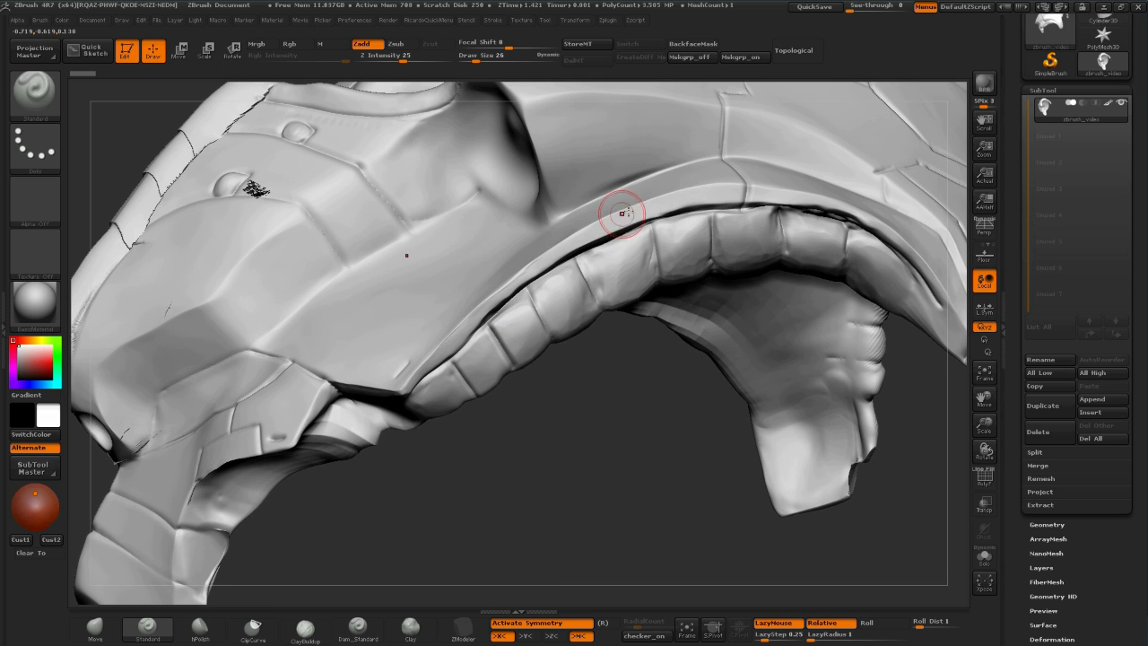
left_click_drag(606, 485, 774, 254, "alt")
mouse_move(848, 198)
left_mouse_down()
mouse_move(836, 179)
mouse_move(881, 170)
mouse_move(854, 197)
mouse_move(869, 192)
mouse_move(863, 183)
mouse_move(877, 195)
mouse_move(825, 201)
mouse_move(854, 195)
mouse_move(868, 211)
left_mouse_up()
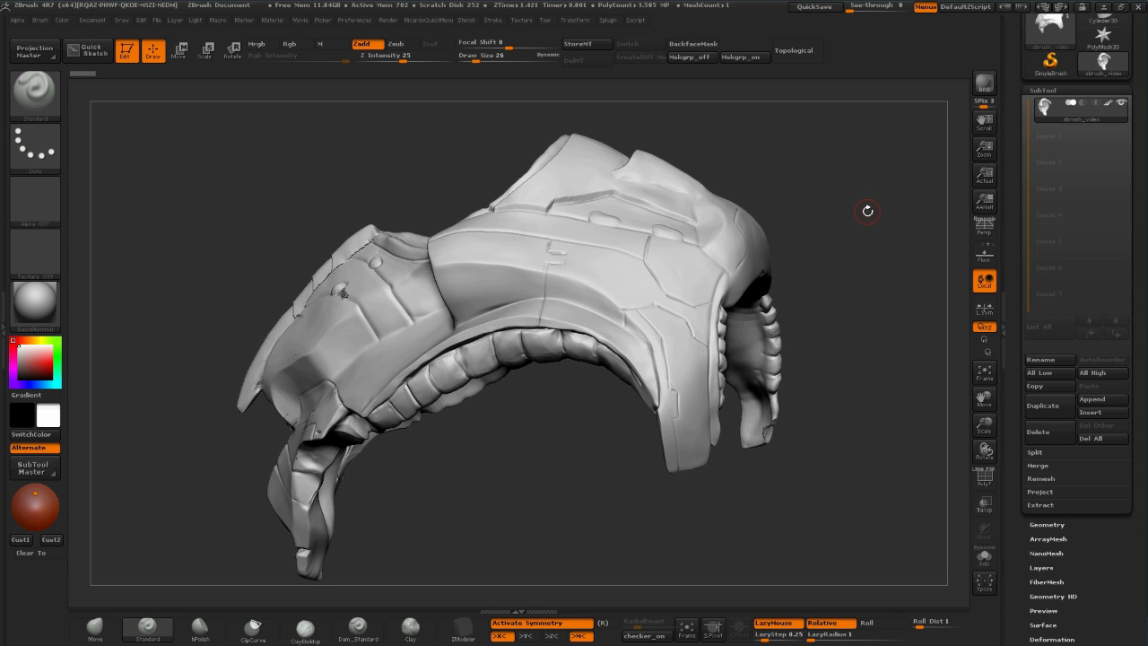
Preview the model's silhouette with the Flat Color material and restore BasicMaterial
left_click(40, 311)
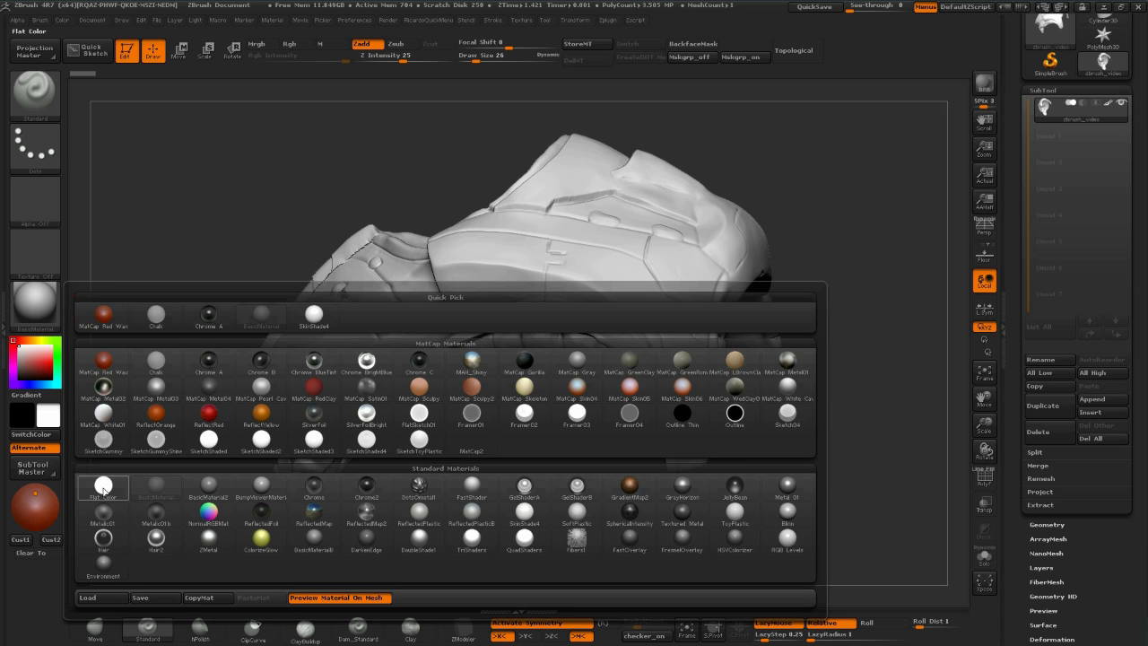
left_click(104, 488)
left_click_drag(776, 143, 170, 318)
left_click(35, 305)
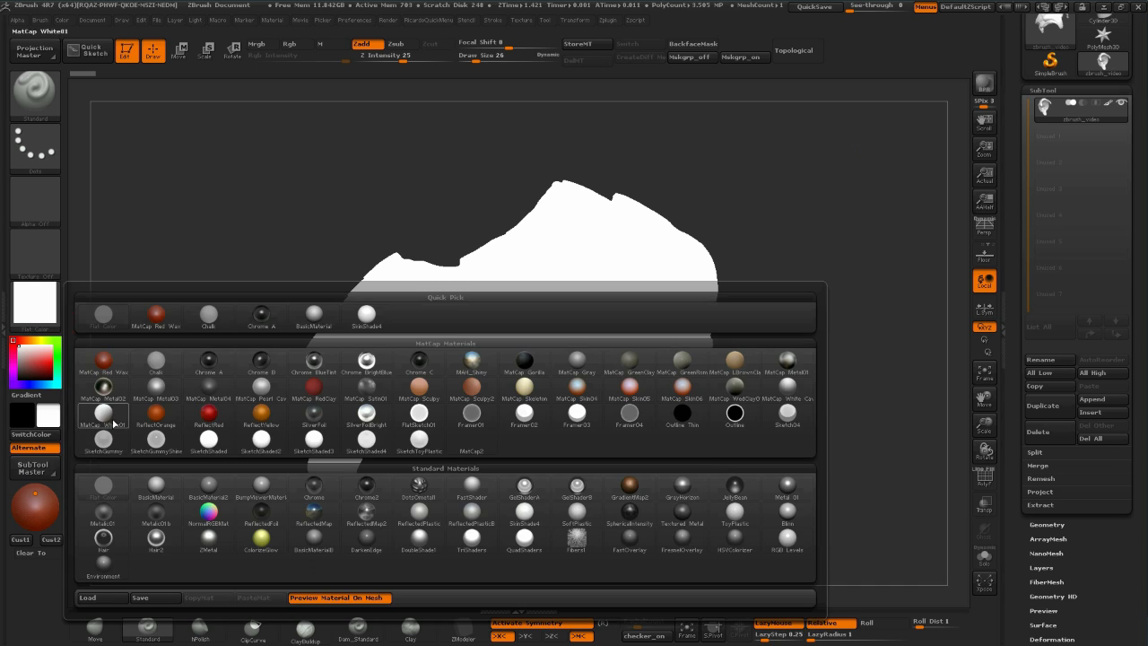
left_click(156, 485)
left_click_drag(502, 272, 805, 211)
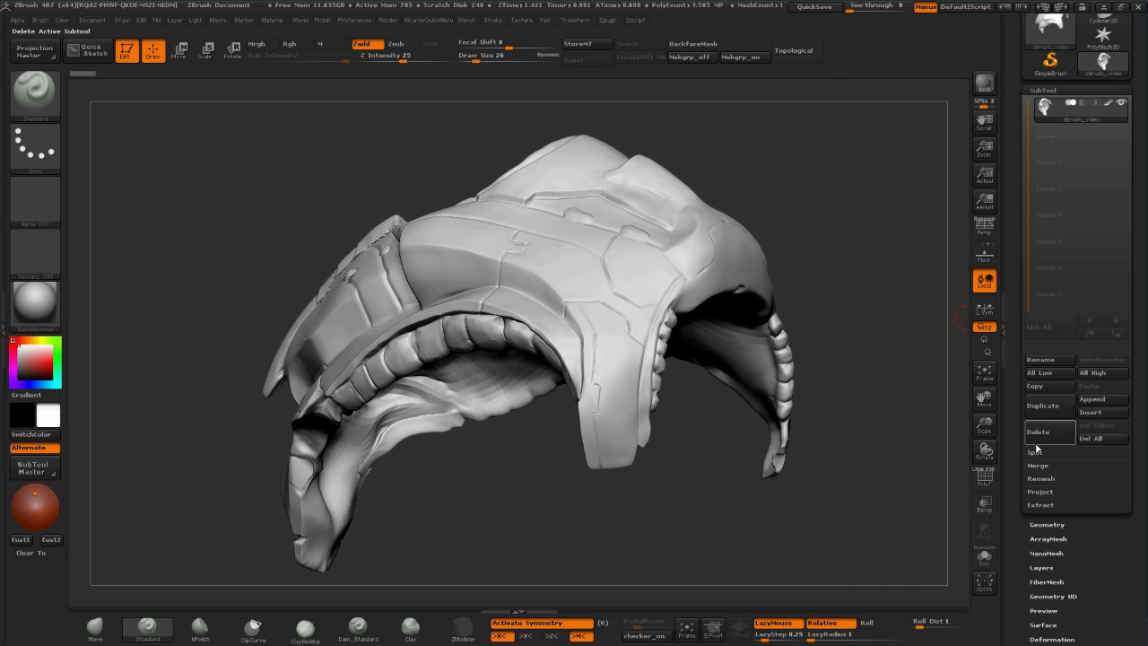
Append a ZSphere as a new subtool and place it above the sculpted mesh in the subtool order
left_click(1093, 400)
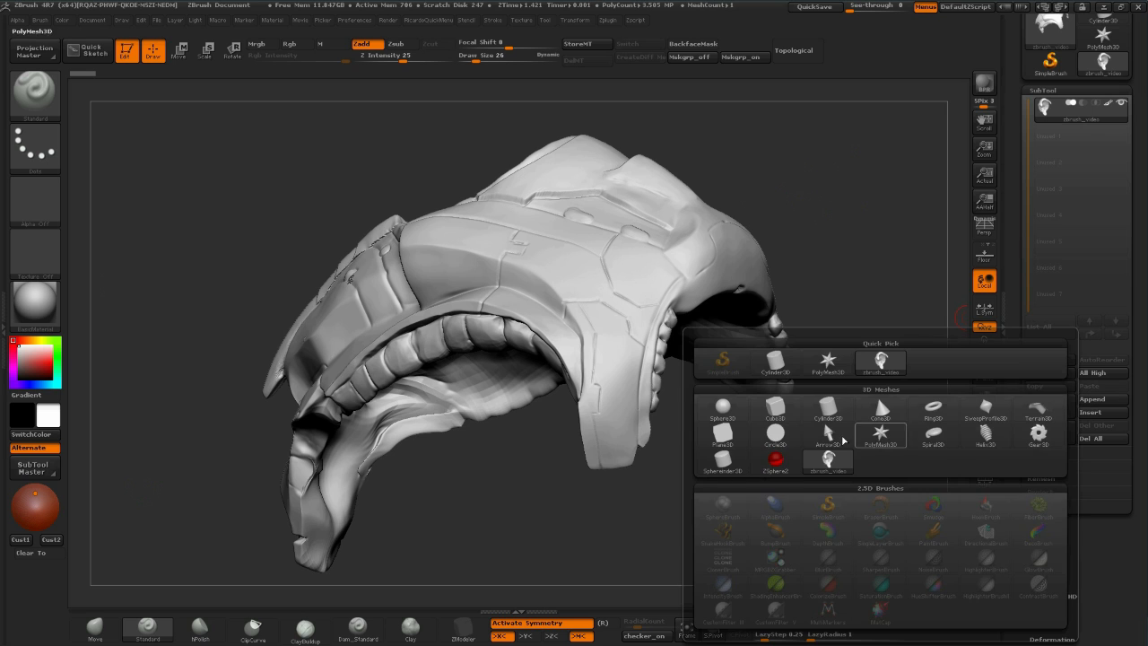
left_click(779, 464)
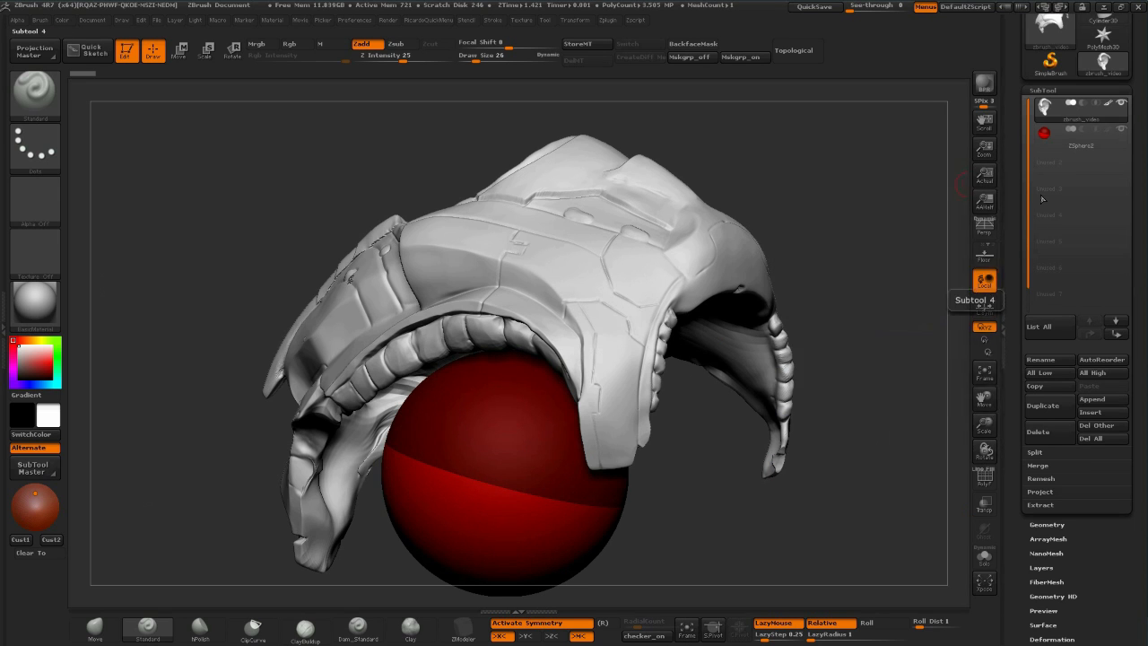
left_click_drag(1059, 150, 1059, 156)
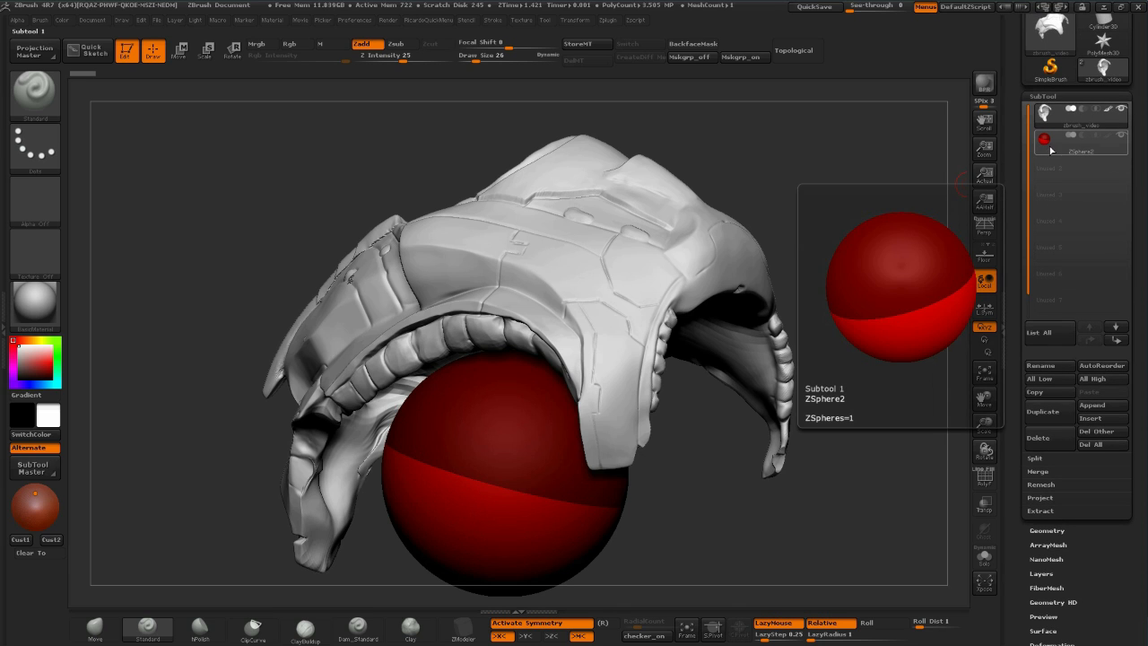
left_click(1045, 144)
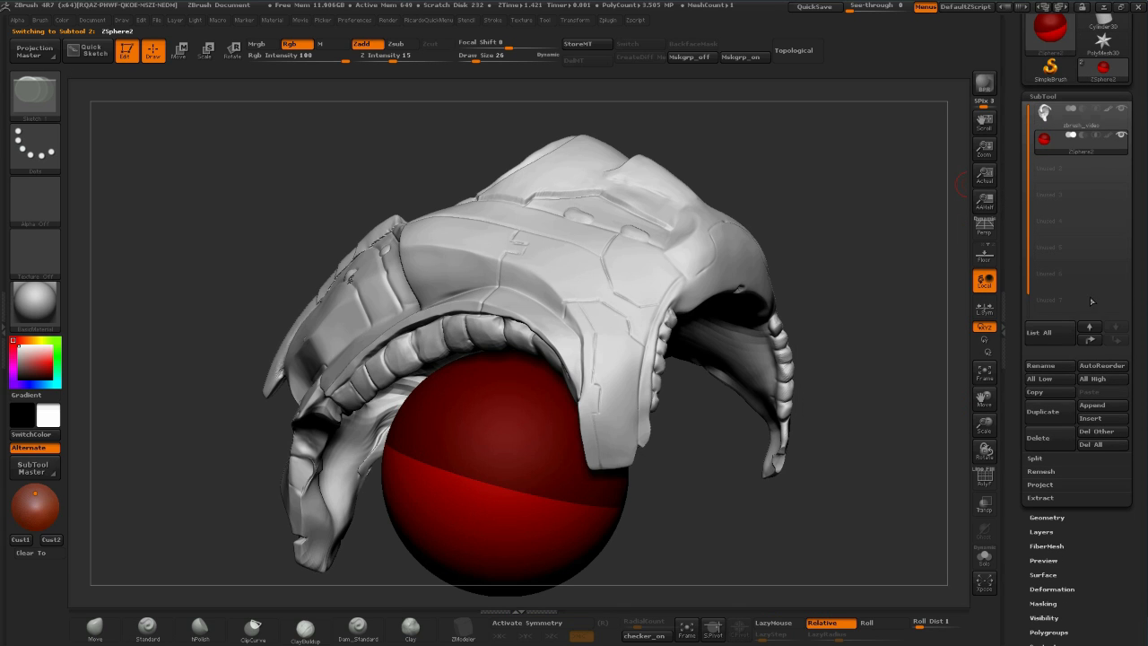
left_click(1090, 326)
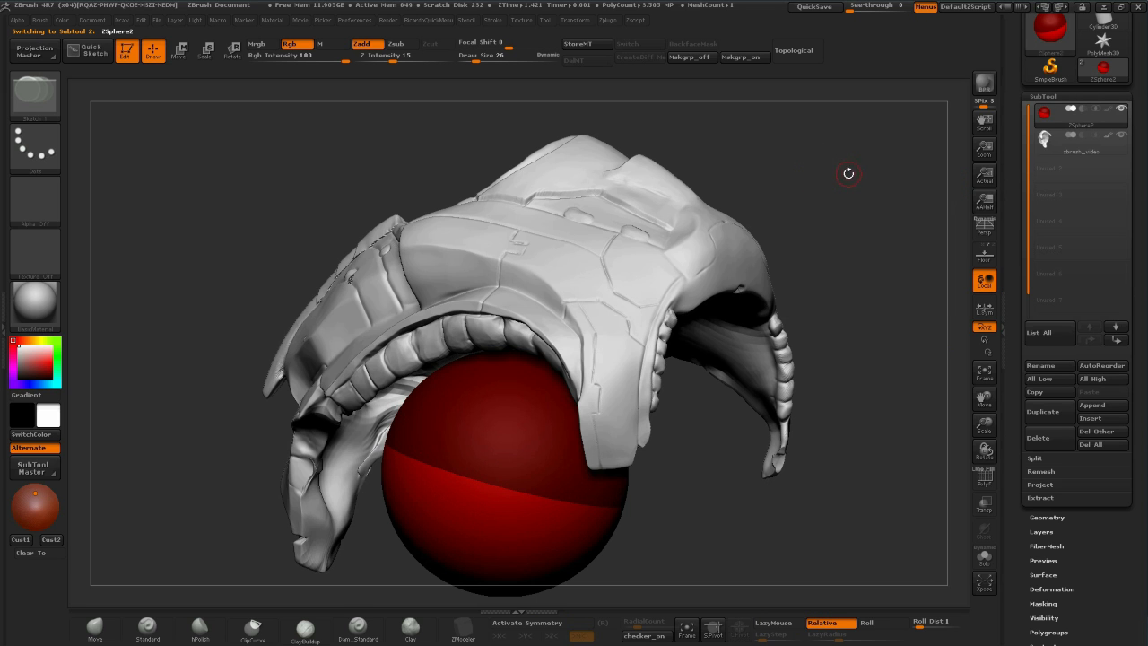
Enable Edit Topology for the ZSphere subtool
left_click_drag(875, 195, 868, 161)
left_click(1043, 96)
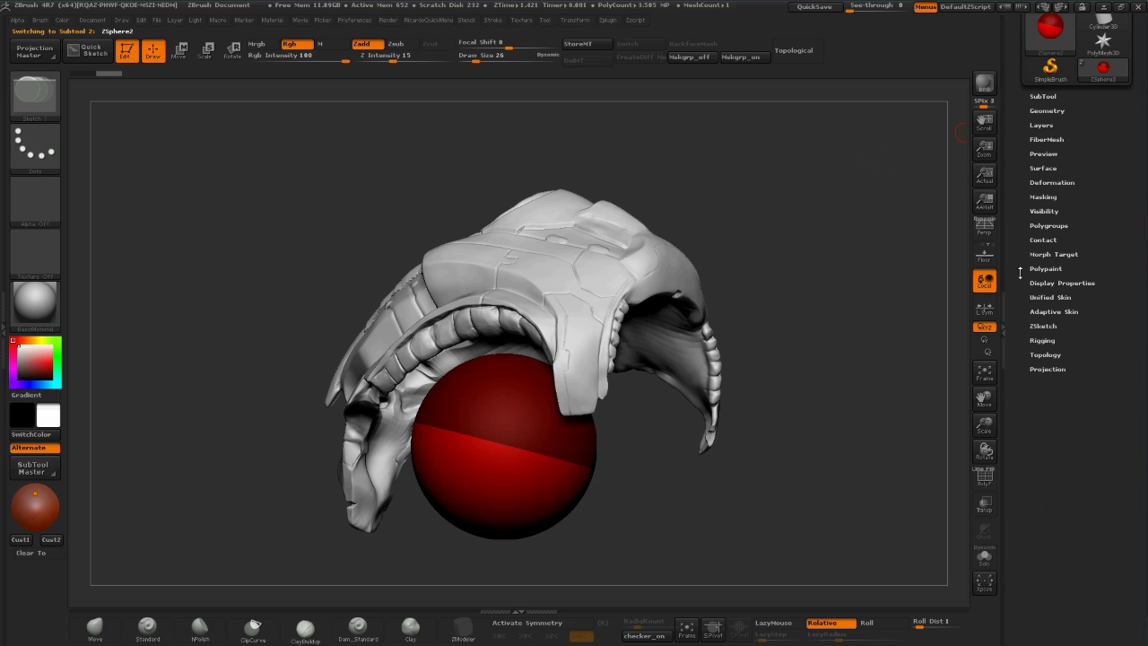
left_click(1048, 355)
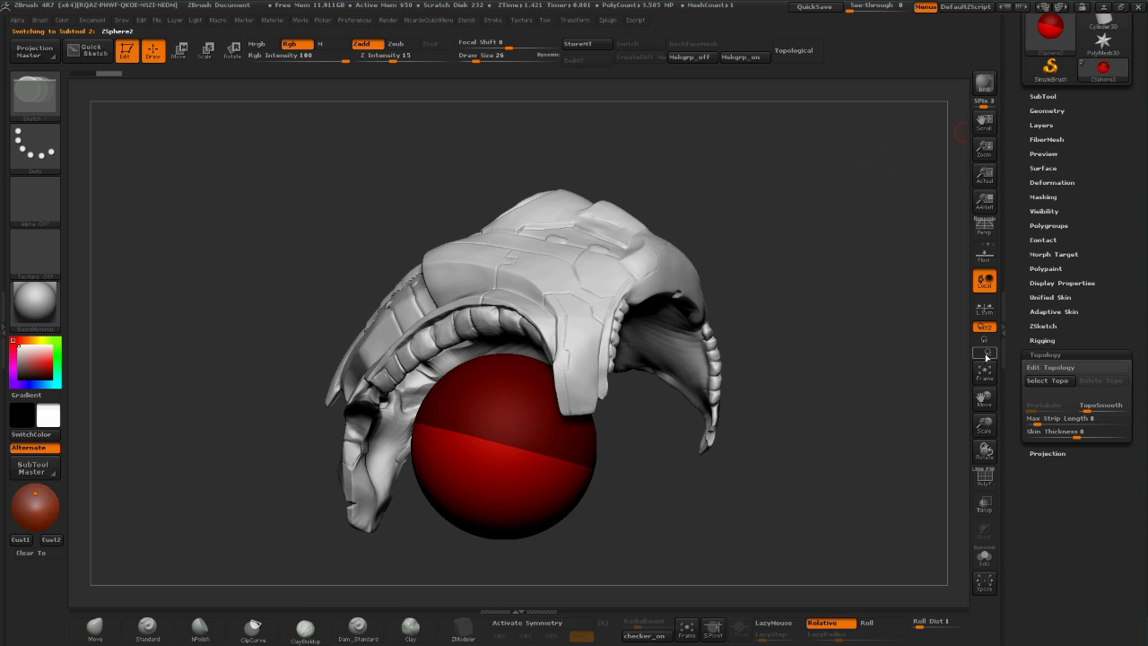
left_click(1048, 367)
Set the draw size to 56 and draw a four-point topology quad over the panel-line junction on the side of the head
mouse_move(848, 230)
left_mouse_down()
mouse_move(837, 230)
mouse_move(840, 249)
mouse_move(848, 216)
mouse_move(879, 198)
mouse_move(889, 155)
mouse_move(835, 161)
mouse_move(802, 195)
left_mouse_up()
key("s")
left_click_drag(595, 317, 602, 318)
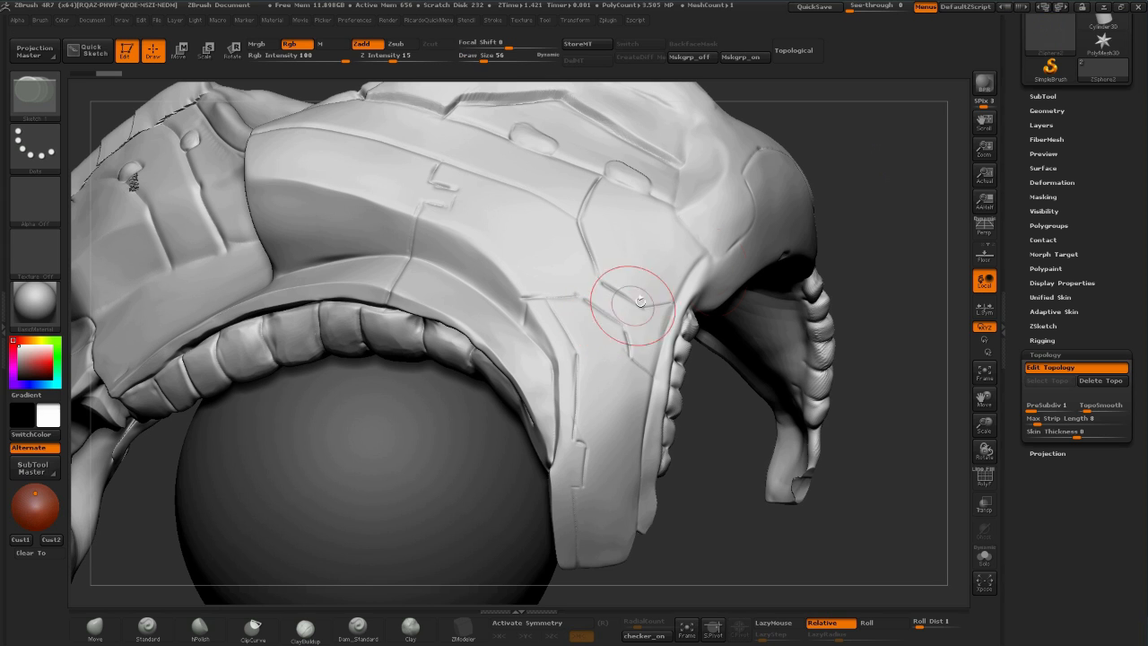
left_click_drag(898, 179, 860, 197, "alt")
left_click(560, 300)
left_click(601, 326)
left_click(541, 318)
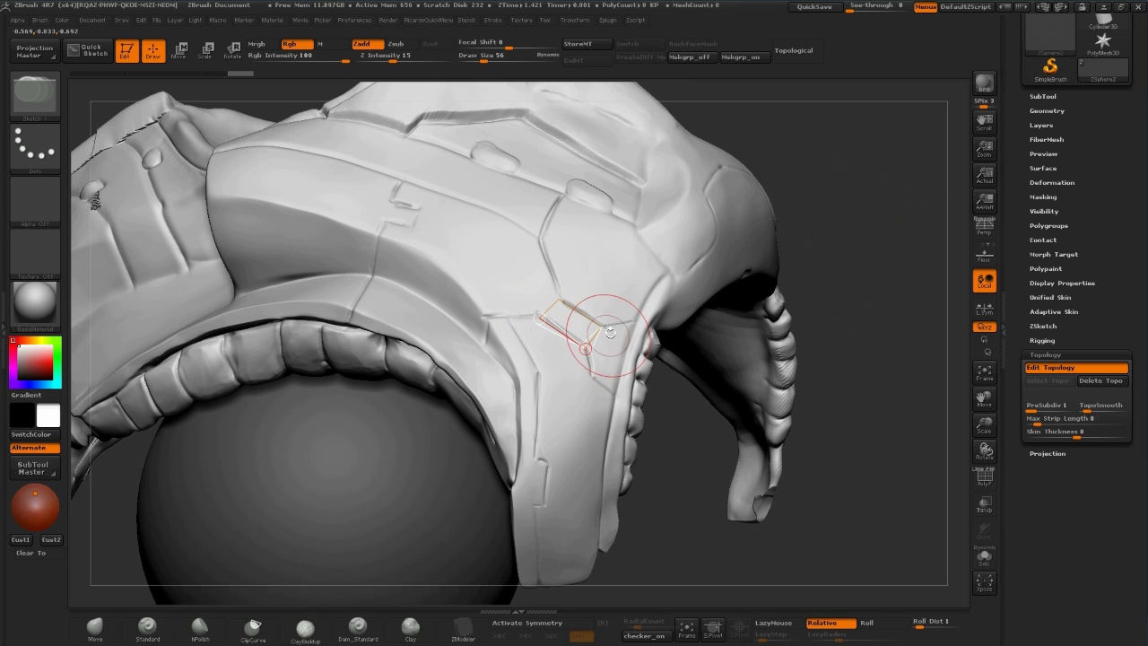
Increase the draw size to 72, undo the quad's most recent edges and redo them
left_click_drag(574, 340, 580, 339)
left_click_drag(861, 246, 861, 280, "alt")
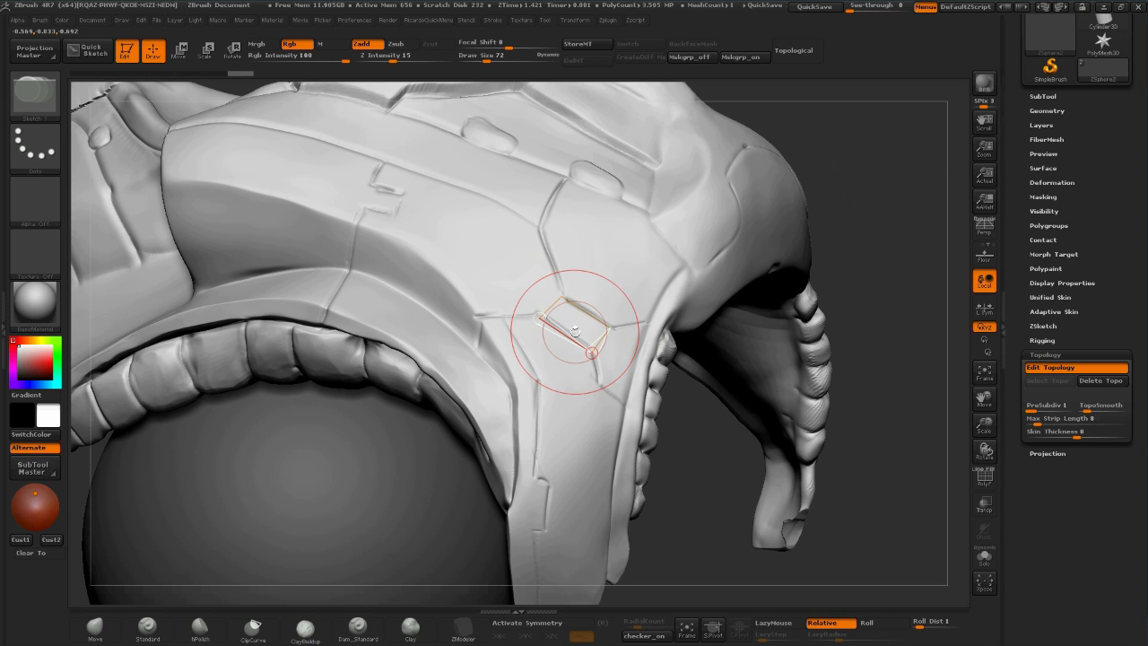
key("ctrl+z")
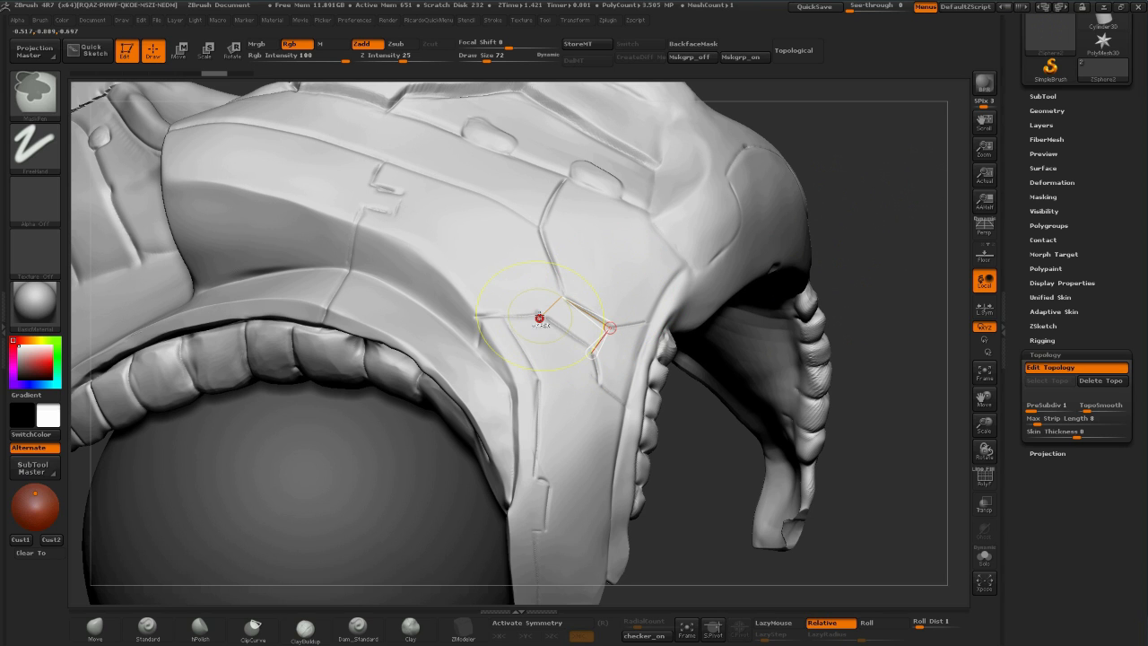
key("ctrl+z")
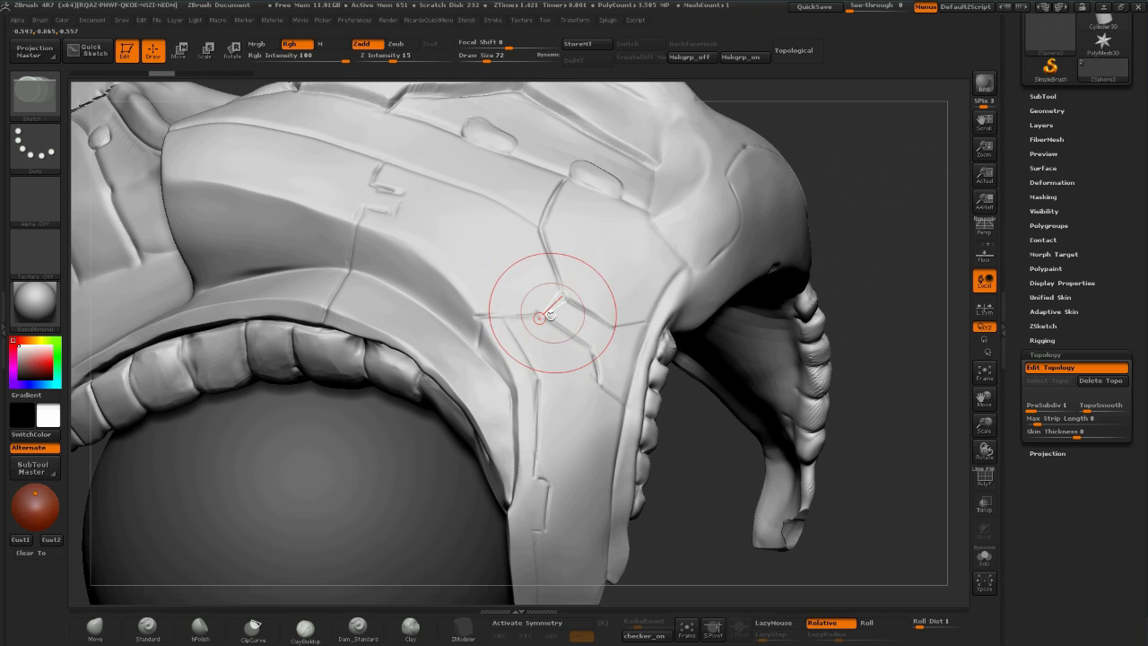
key("ctrl+shift+z")
key("ctrl+shift+z")
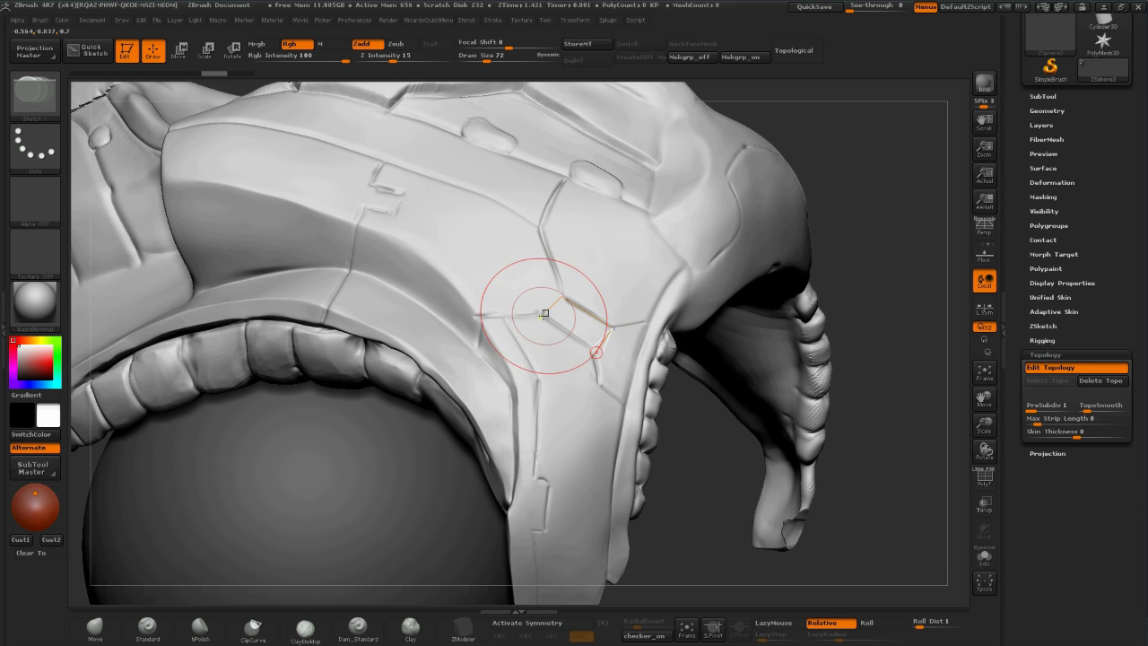
Increase the draw size to 150 and close the topology quad by connecting back to its starting point
key("bracketright")
key("bracketright")
key("bracketright")
key("bracketright")
key("bracketright")
key("bracketright")
key("bracketright")
key("bracketright")
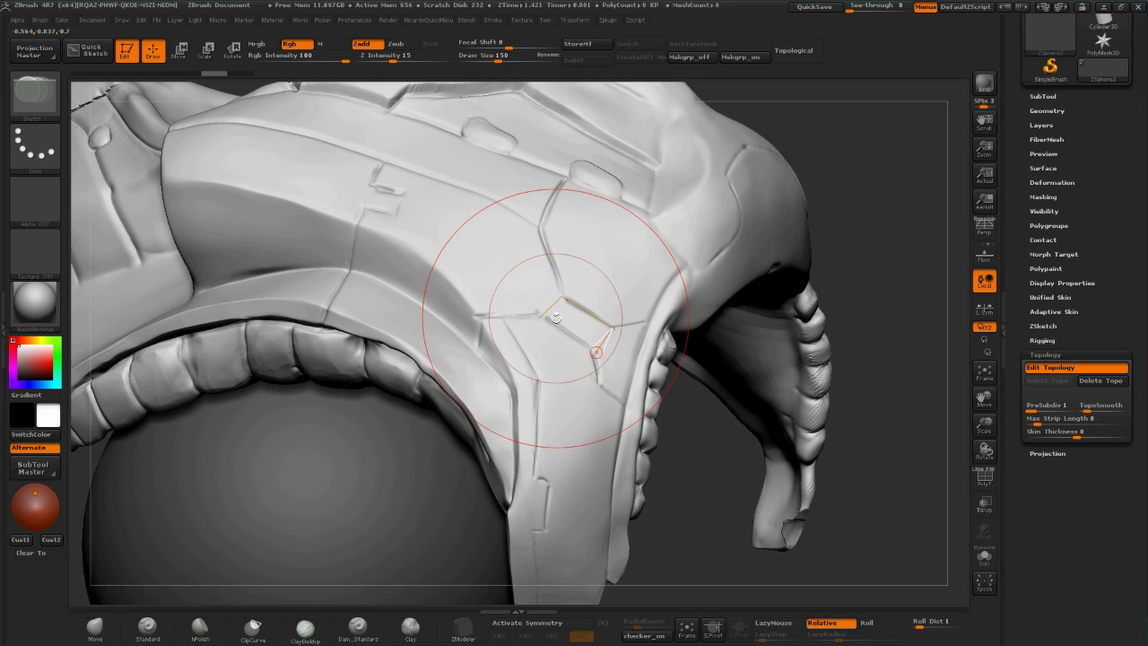
left_click(540, 317)
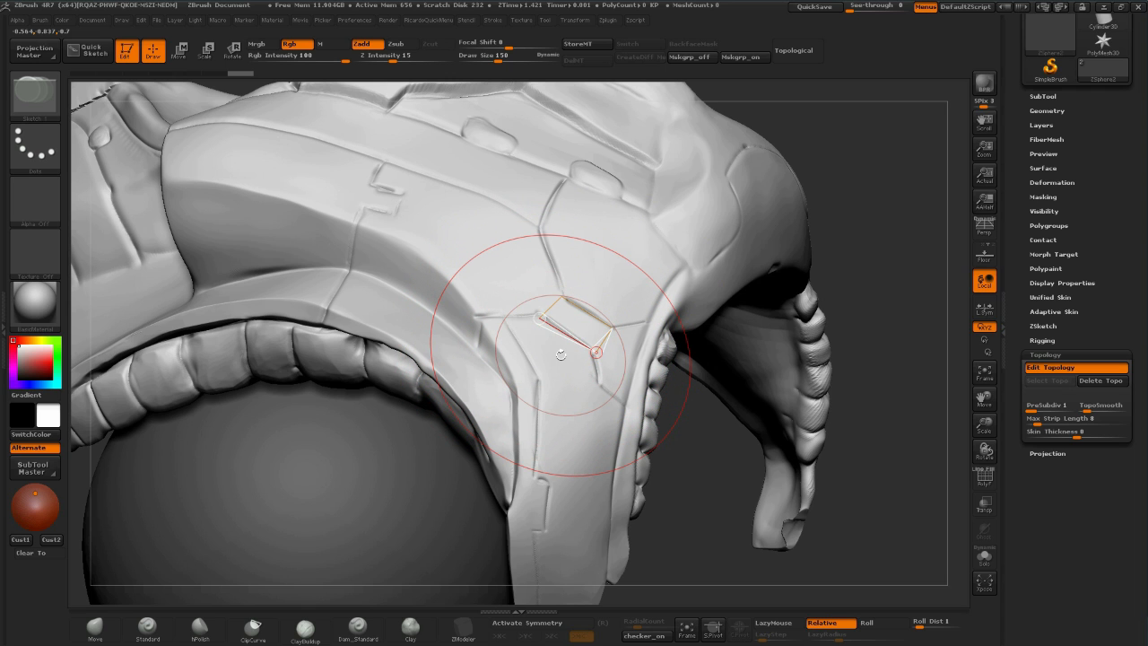
Preview the topology skin and look at the quad on the mesh from different angles
key("a")
left_click_drag(875, 198, 856, 212)
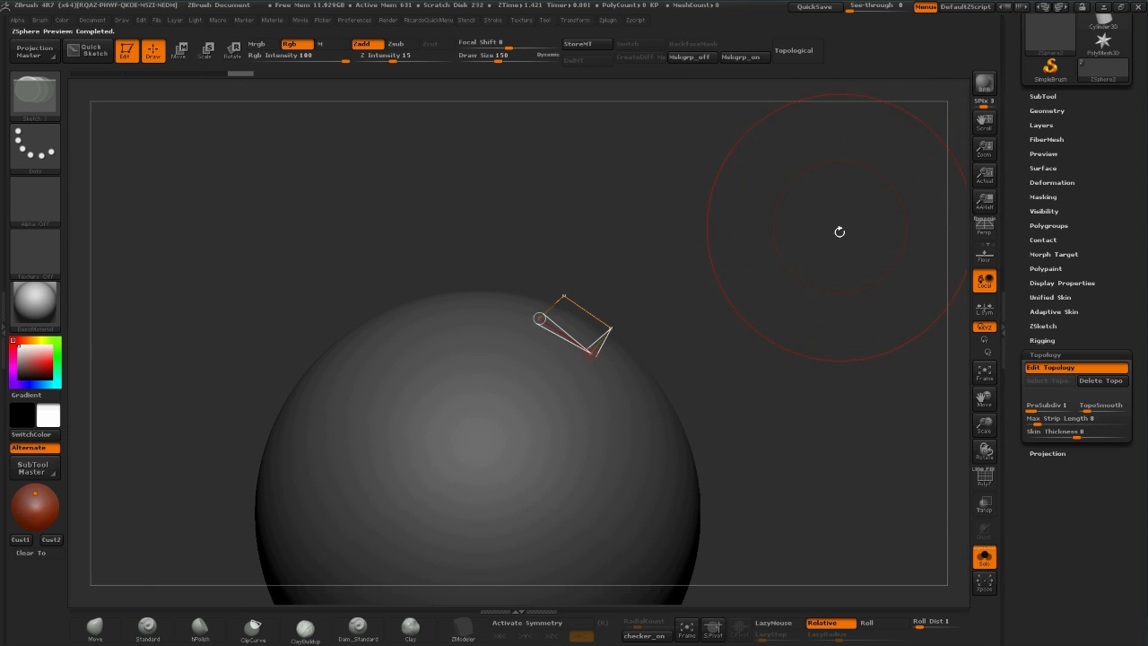
left_click_drag(788, 236, 781, 241)
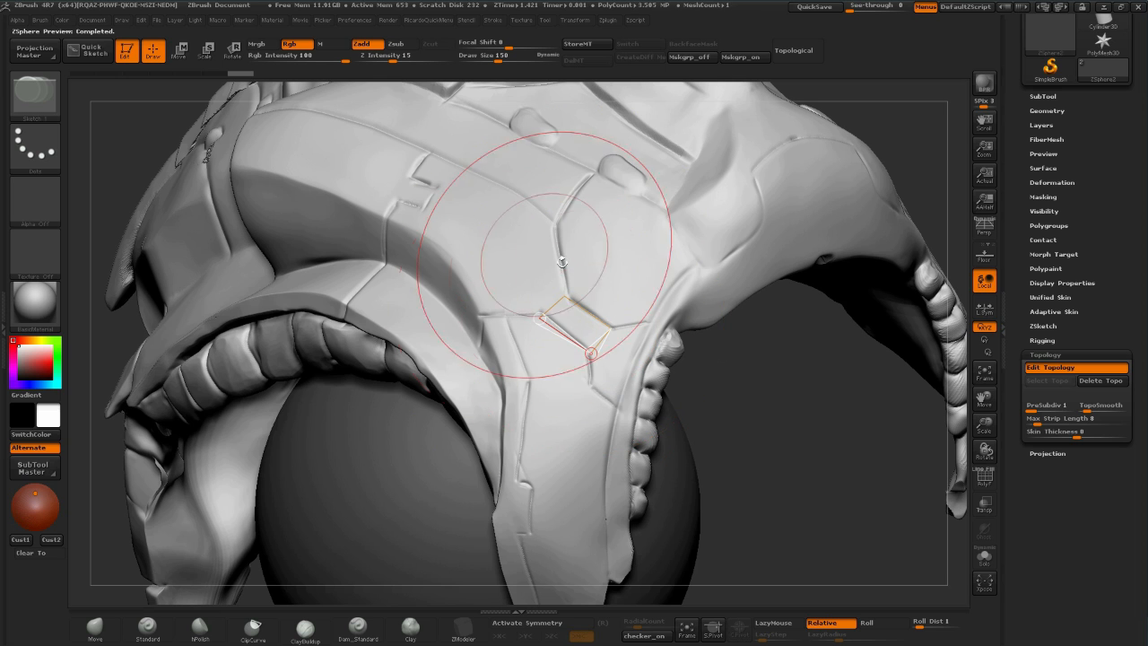
mouse_move(775, 464)
left_mouse_down()
mouse_move(635, 352)
mouse_move(526, 333)
left_mouse_up()
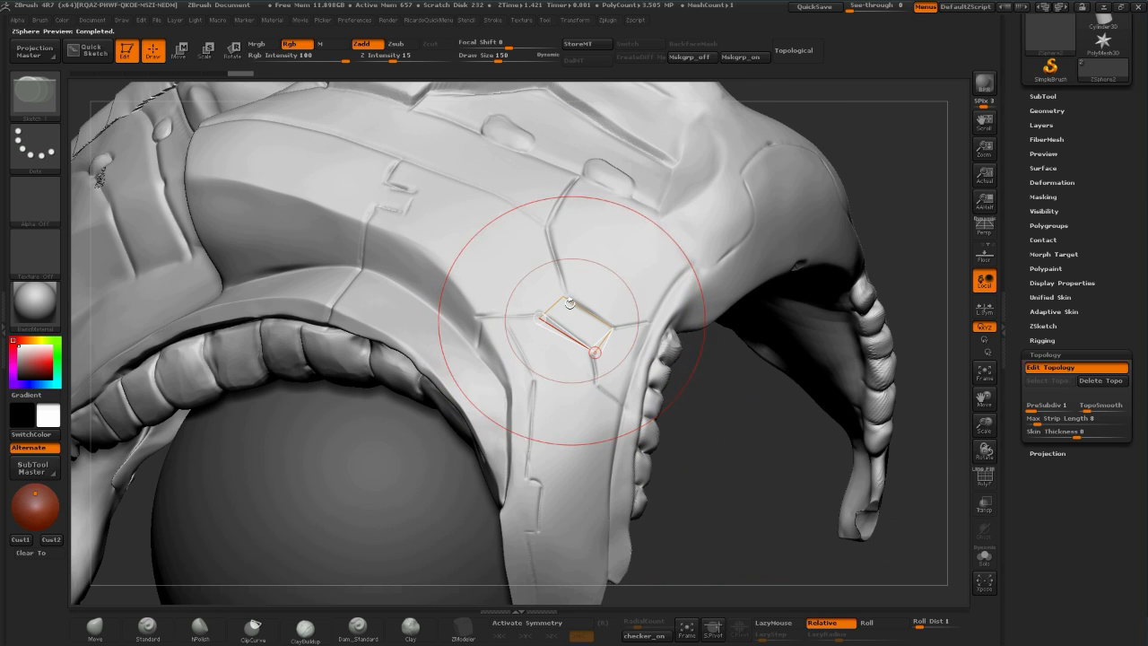
Reposition the two corner points on the quad's upper-left edge in Move mode, reducing the draw size to 50 and finally 30
left_click(182, 56)
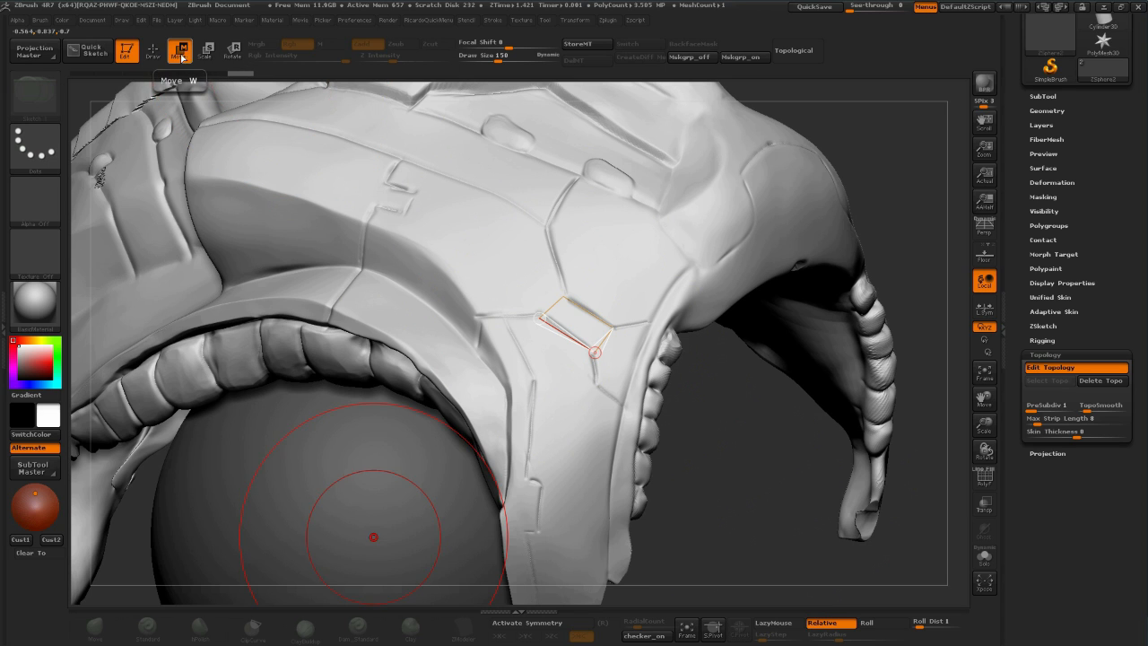
key("s")
left_click_drag(549, 318, 535, 316)
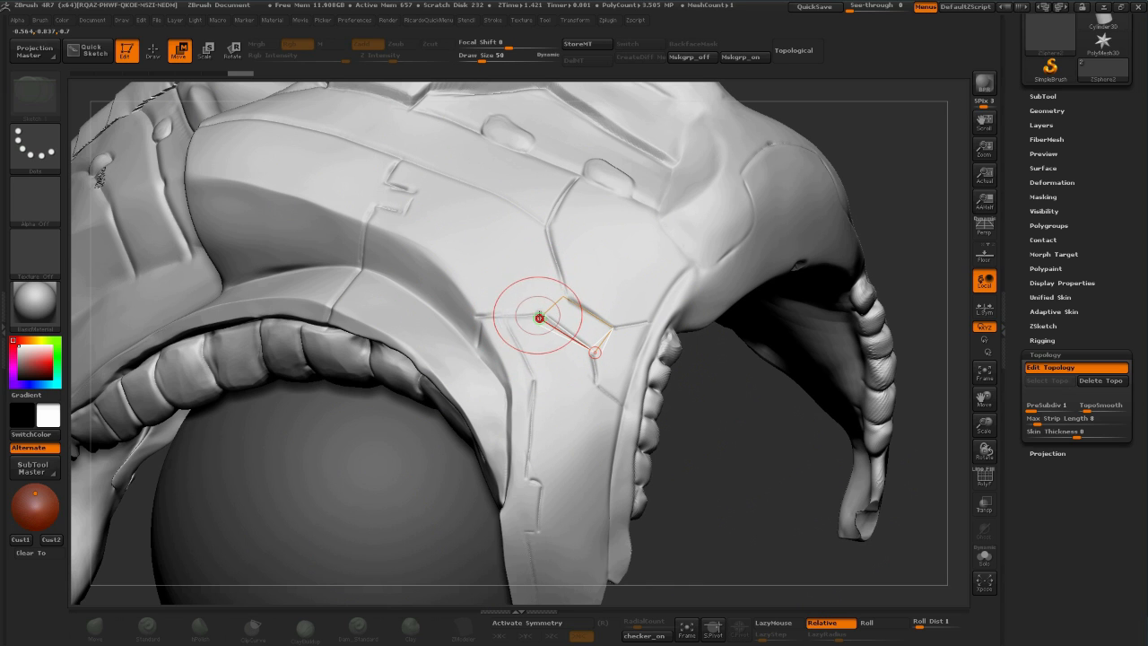
left_click_drag(546, 314, 563, 259)
mouse_move(562, 302)
left_mouse_down()
mouse_move(573, 306)
mouse_move(549, 272)
mouse_move(573, 308)
left_mouse_up()
key("s")
key("ctrl+z")
key("ctrl+z")
key("s")
left_click_drag(712, 431, 696, 431)
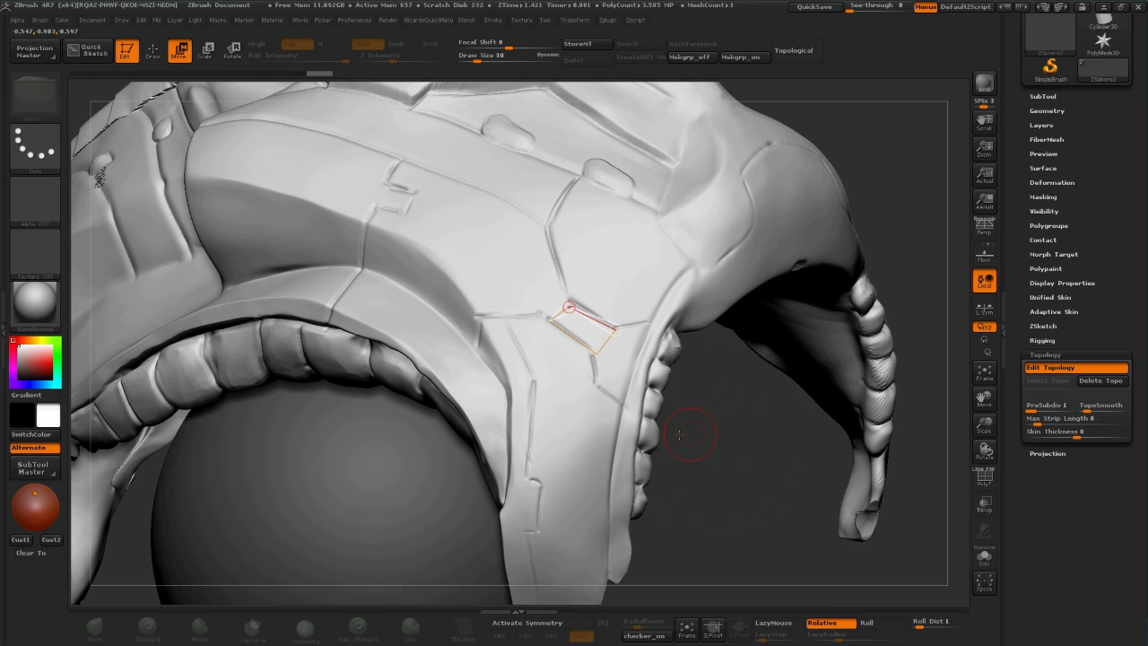
Return to Draw mode and delete the quad's topology points
left_click(153, 52)
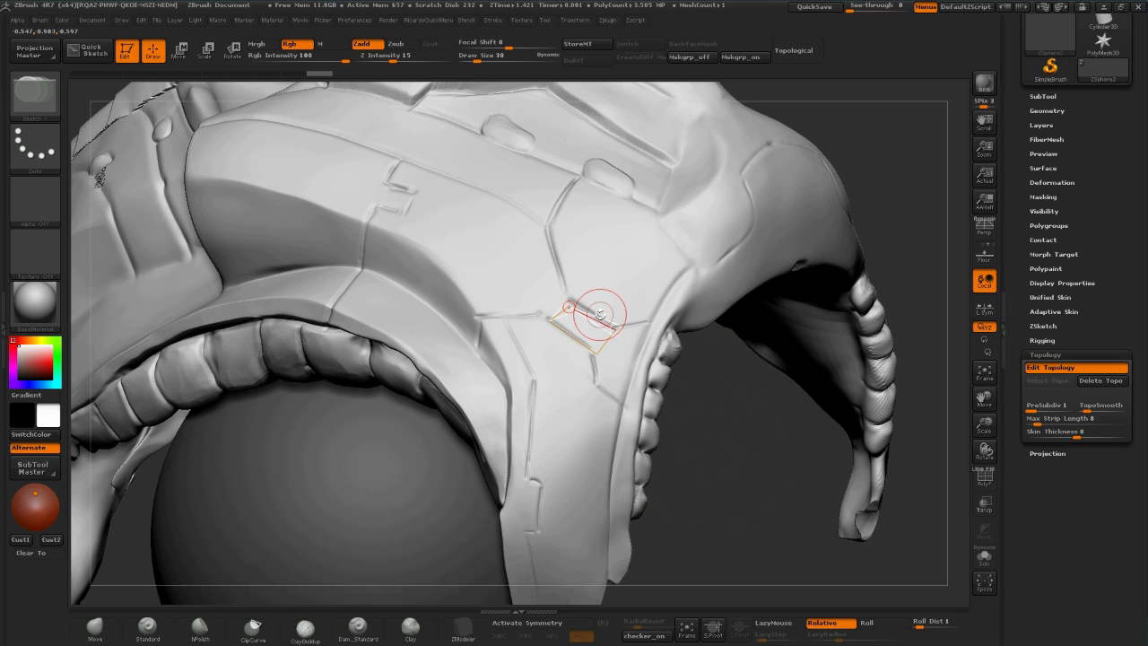
left_click(569, 307, "alt")
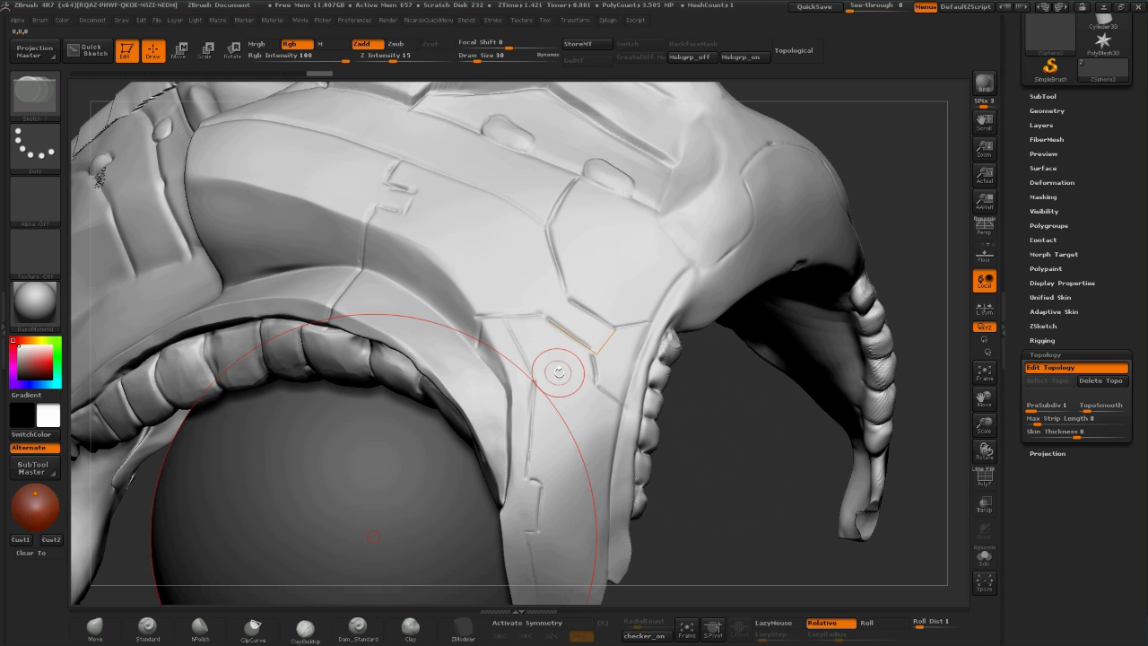
left_click(549, 321)
left_click(552, 320, "alt")
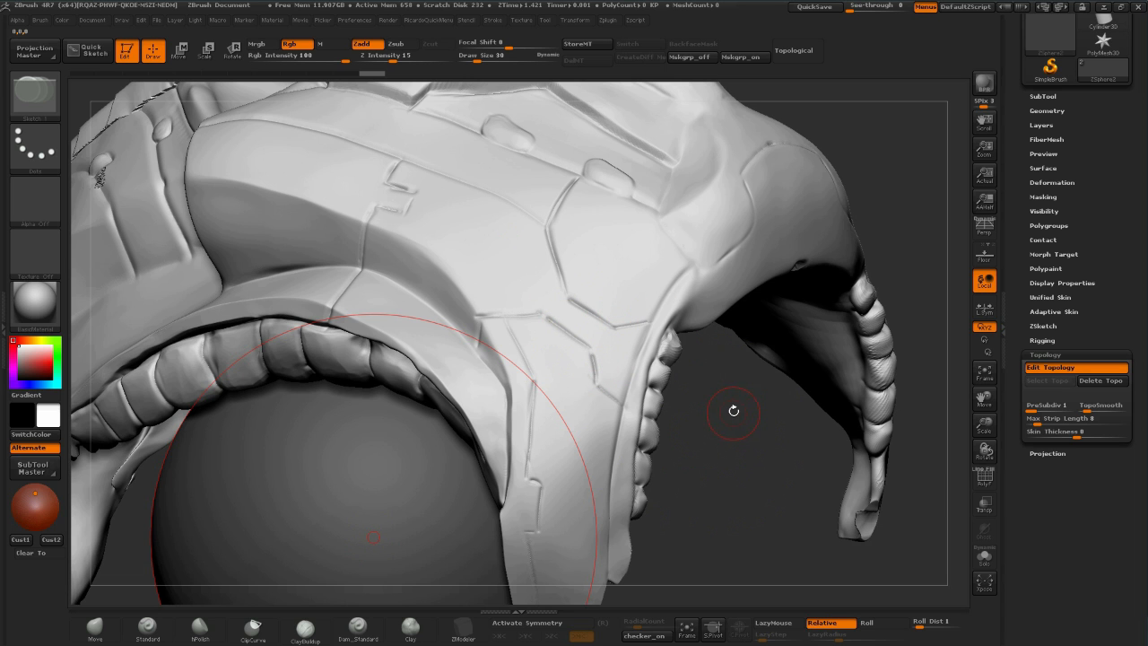
Activate symmetry across the X axis for drawing the topology on both sides of the head
mouse_move(729, 415)
left_mouse_down()
mouse_move(775, 401)
mouse_move(762, 400)
mouse_move(840, 210)
mouse_move(798, 212)
left_mouse_up()
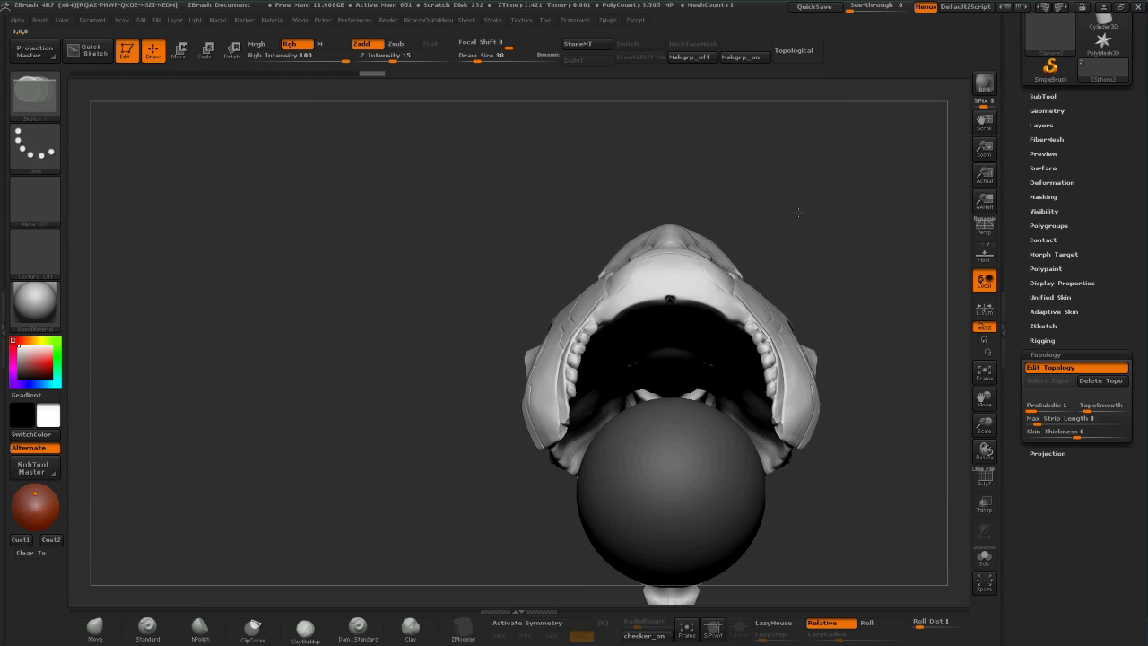
left_click_drag(839, 247, 704, 182, "alt")
mouse_move(802, 200)
left_mouse_down()
mouse_move(748, 208)
mouse_move(806, 217)
left_mouse_up()
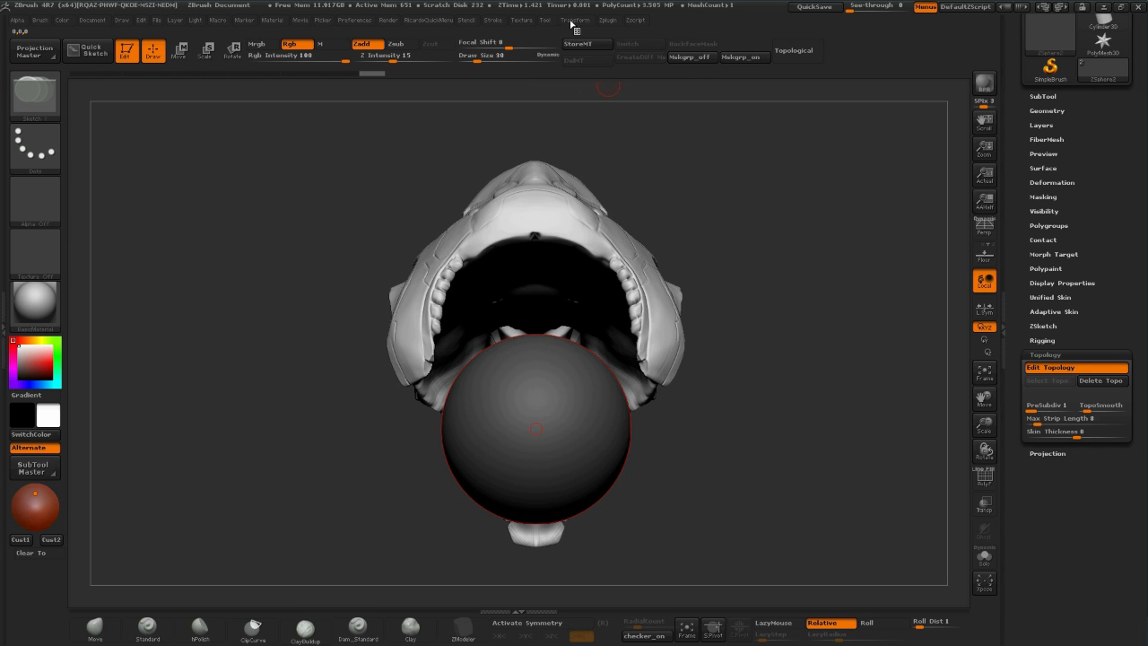
left_click(572, 20)
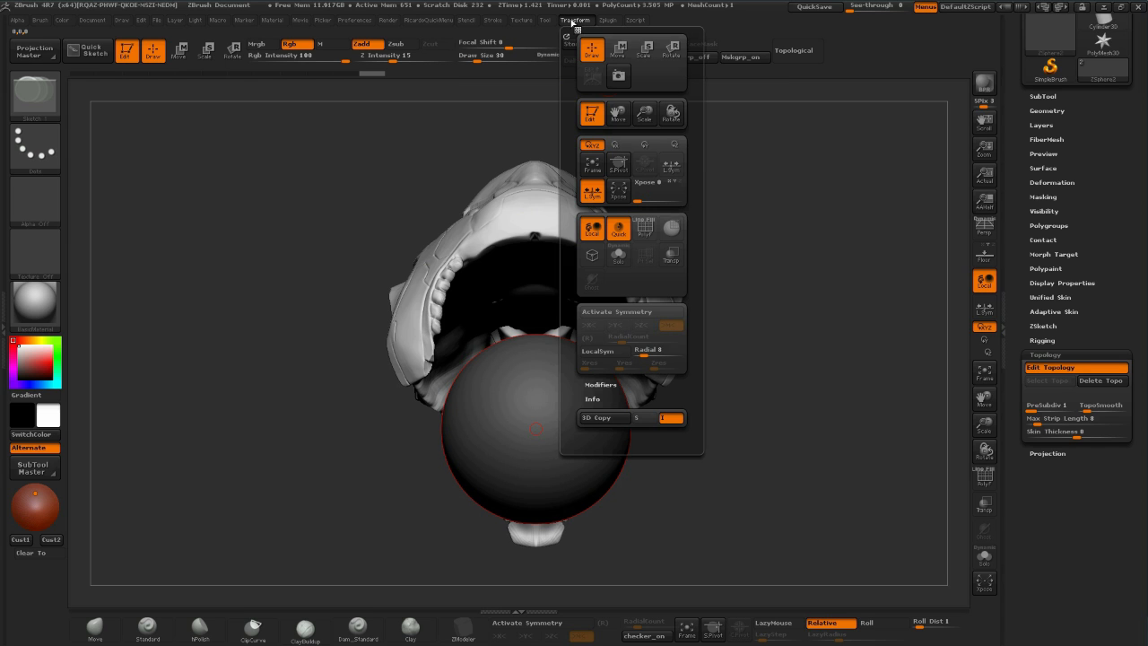
left_click(601, 313)
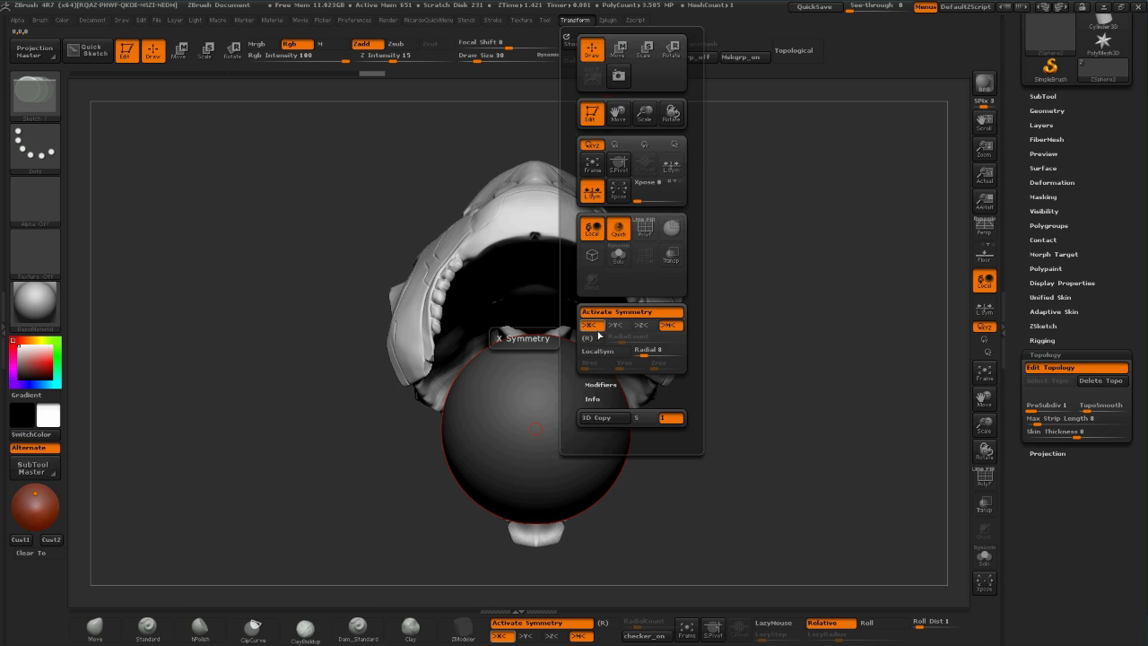
Set the draw size to 60 and place the corner points of a small topology quad where the panel grooves meet beside the mouth
left_click_drag(743, 179, 440, 248)
left_click_drag(690, 183, 258, 122)
key("s")
left_click_drag(512, 236, 522, 236)
mouse_move(748, 225)
left_mouse_down()
mouse_move(776, 207)
mouse_move(794, 366)
mouse_move(730, 254)
mouse_move(855, 190)
mouse_move(486, 271)
left_mouse_up()
left_click(464, 273)
left_click(525, 259)
left_click(469, 277)
left_click_drag(825, 205, 661, 272)
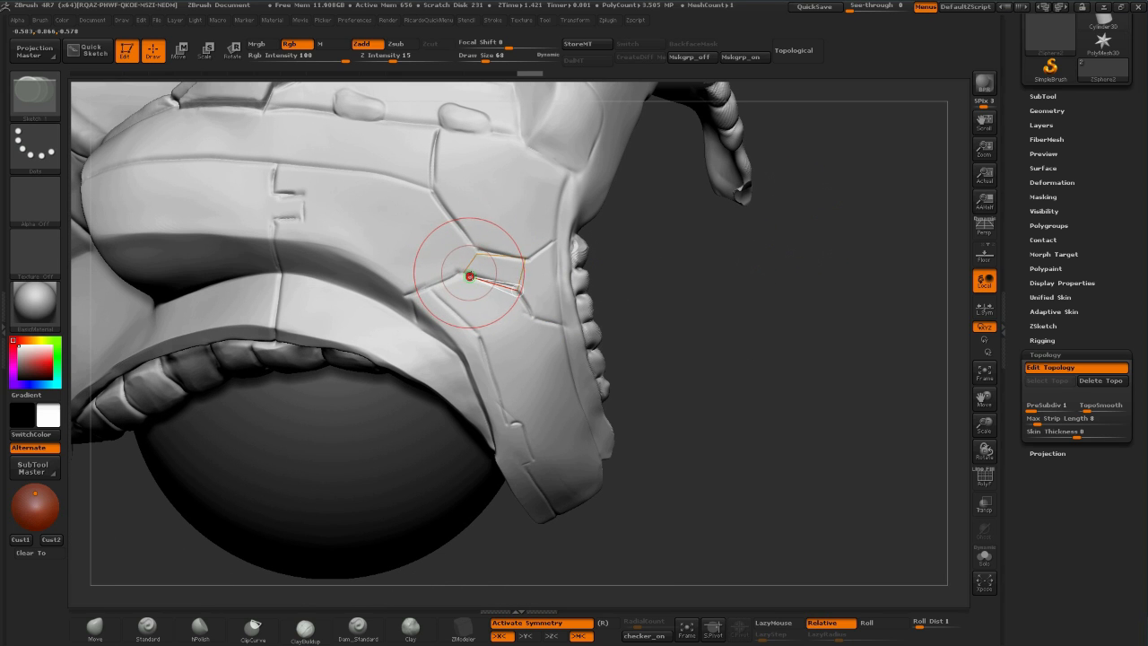
Undo the last topology point and close the quad from its lower inner corner to its lower outer corner
key("ctrl+z")
key("s")
mouse_move(492, 278)
left_mouse_down()
mouse_move(510, 279)
mouse_move(469, 267)
left_mouse_up()
left_click(519, 290, "ctrl")
left_click(464, 274)
Fine-tune the quad's corner points in Move mode with a draw size of 22
key("s")
key("w")
key("s")
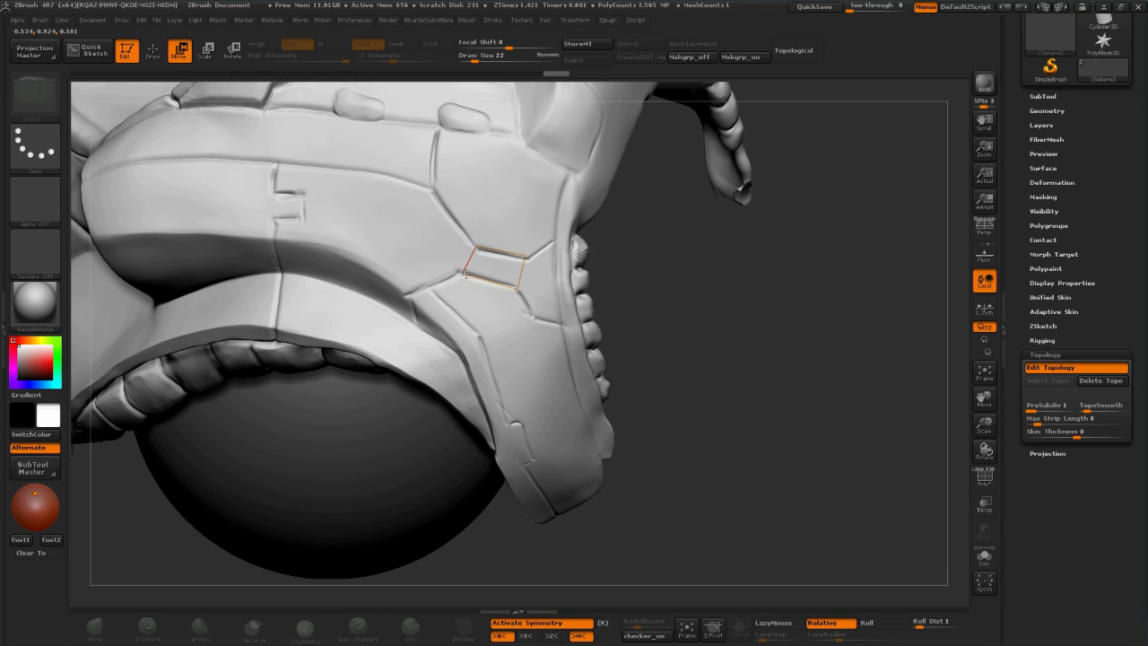
left_click(521, 259)
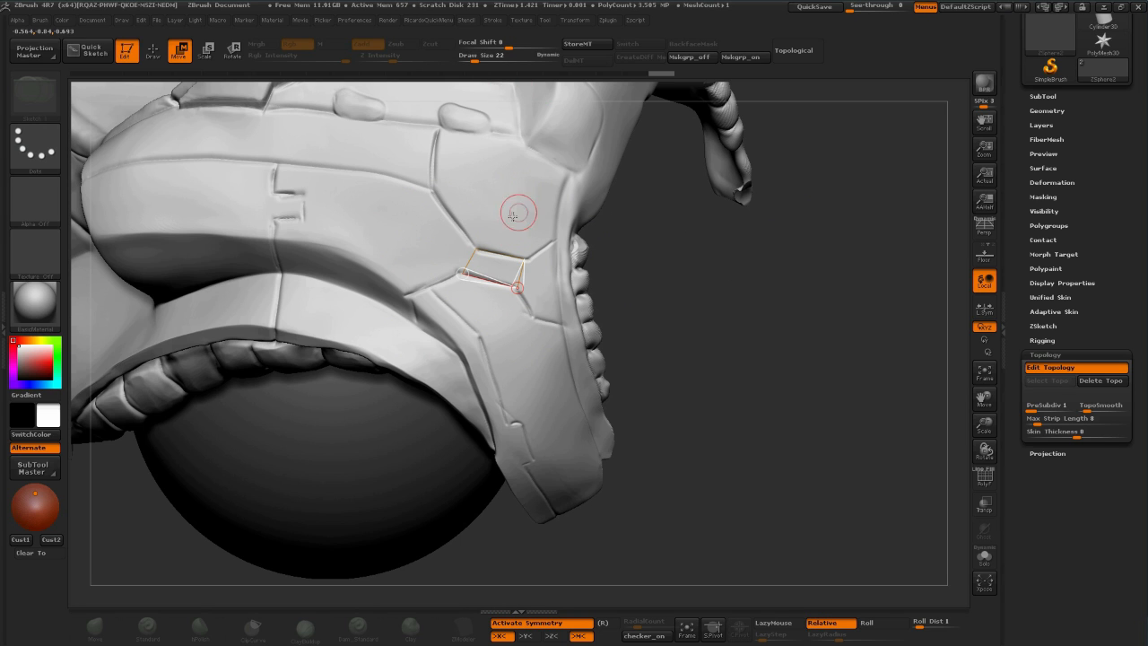
Return to Draw mode with draw size 89 and add two quads between the first quad and the tooth-side edge, undoing the stray upper point
key("s")
mouse_move(518, 208)
left_mouse_down()
mouse_move(551, 206)
mouse_move(535, 204)
left_mouse_up()
key("s")
left_click_drag(562, 246, 550, 246)
left_click_drag(676, 276, 655, 242)
key("q")
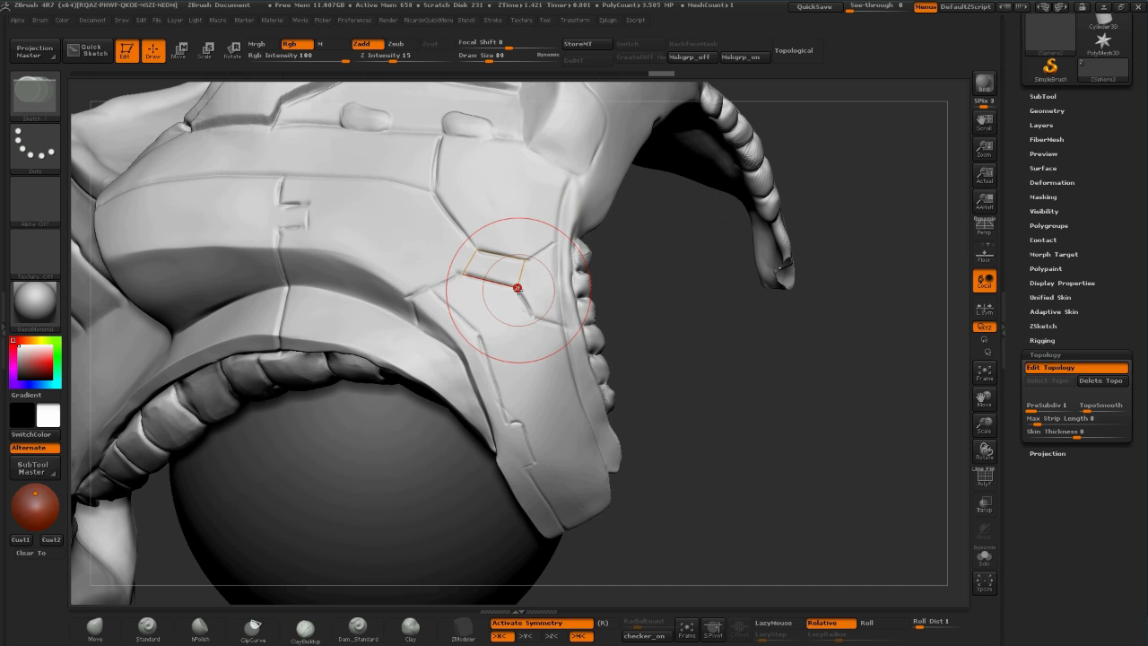
left_click(518, 288, "ctrl")
left_click(532, 317)
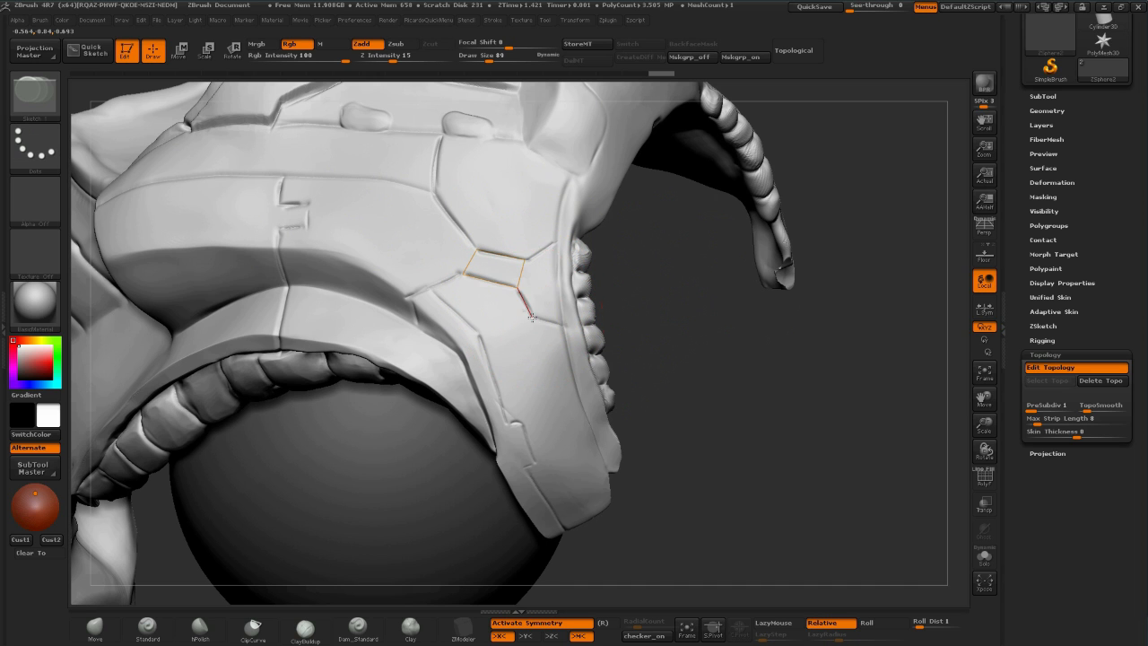
left_click(555, 287)
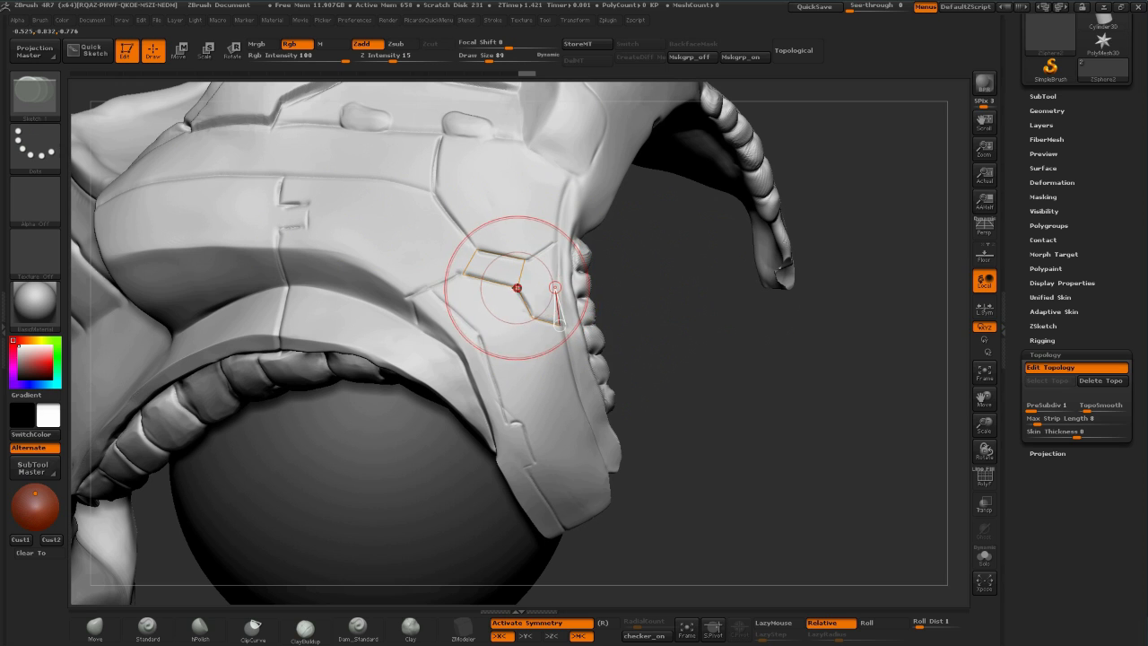
left_click(557, 242)
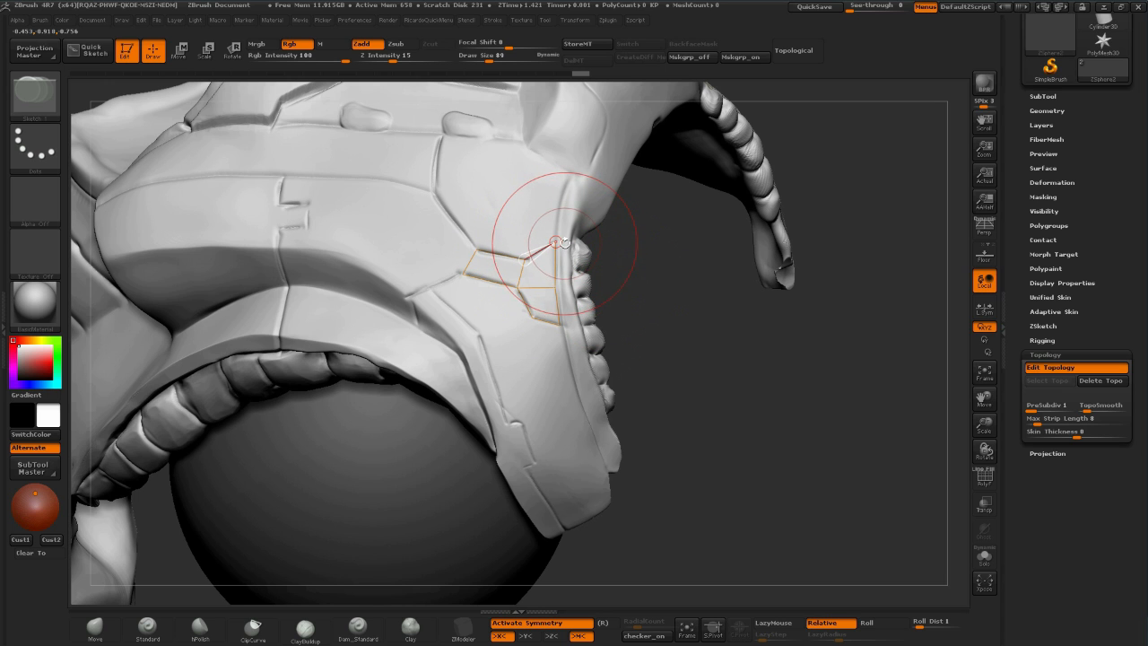
left_click(409, 143)
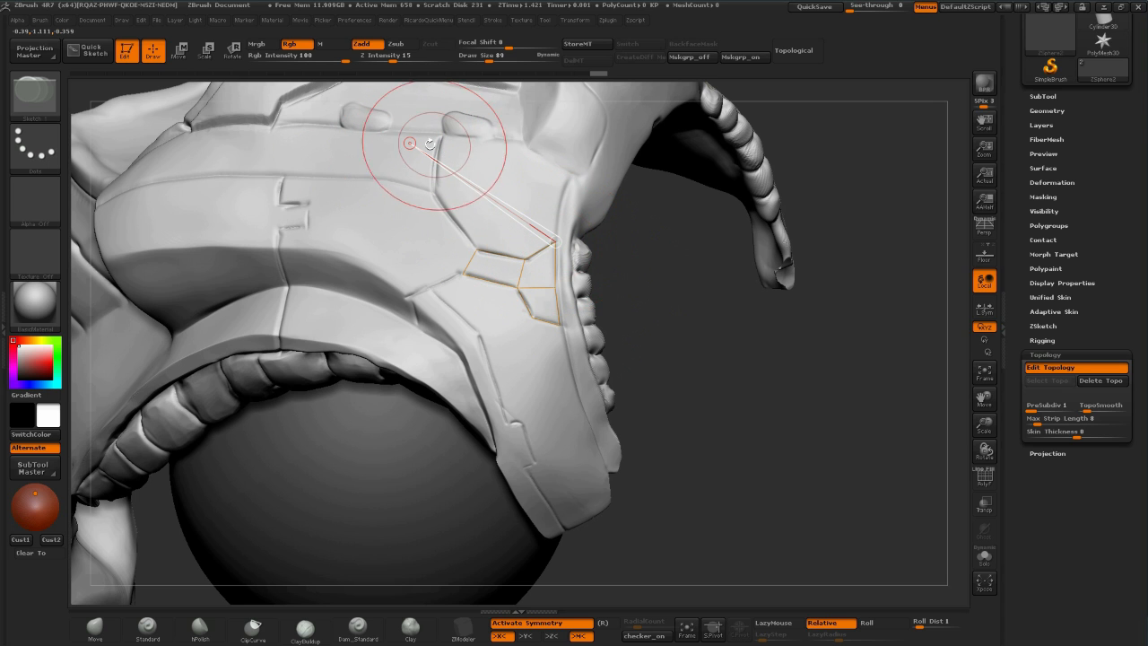
key("ctrl+z")
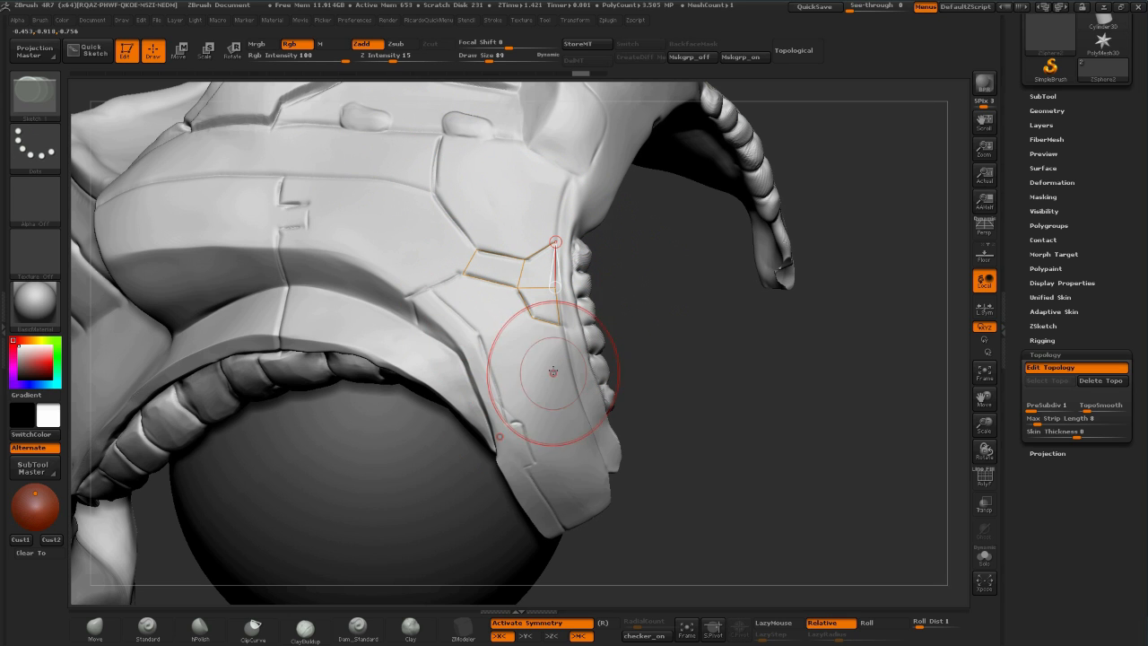
Draw two more quads side by side below the groove, spanning the cheek panel from the tooth side to the outer groove
left_click(553, 289)
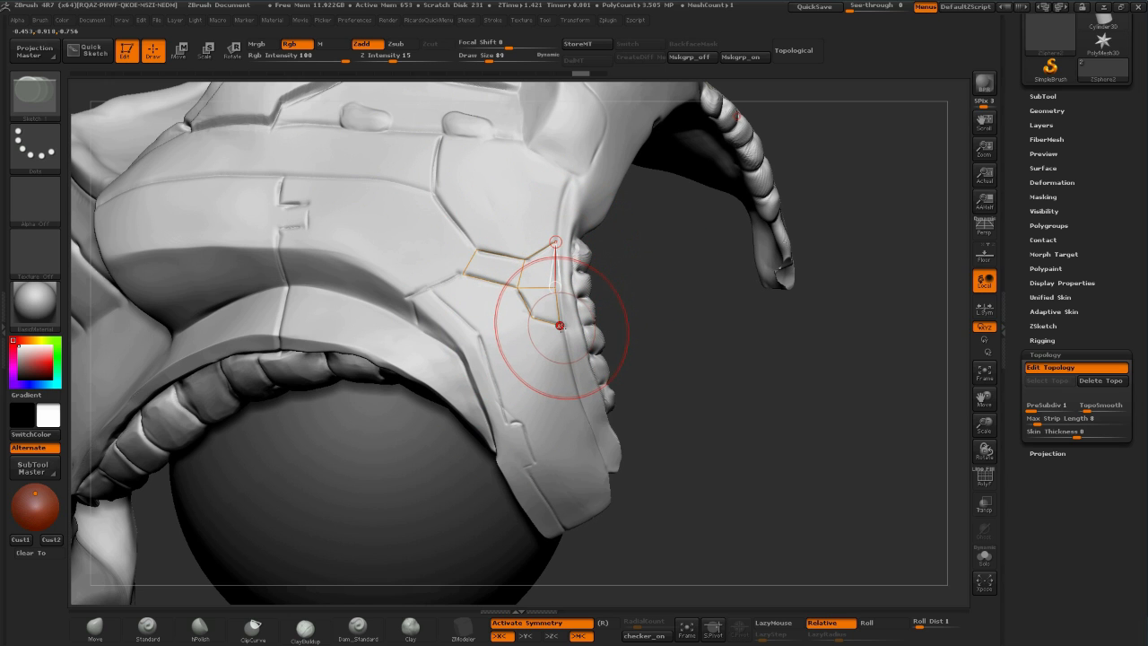
key("ctrl")
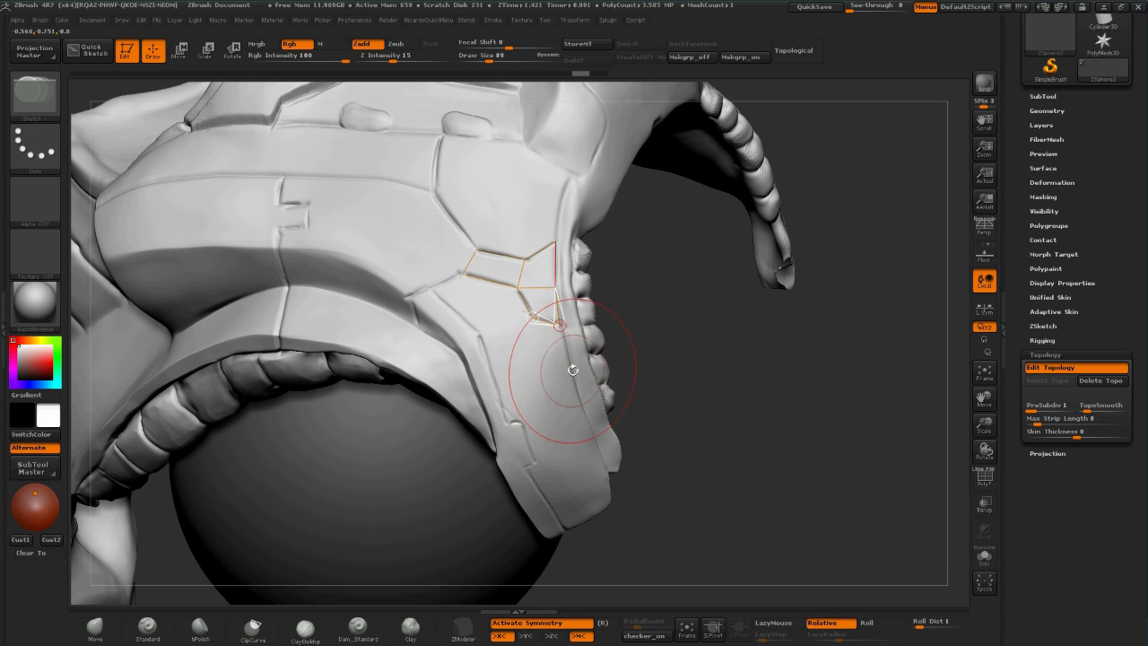
left_click(532, 318)
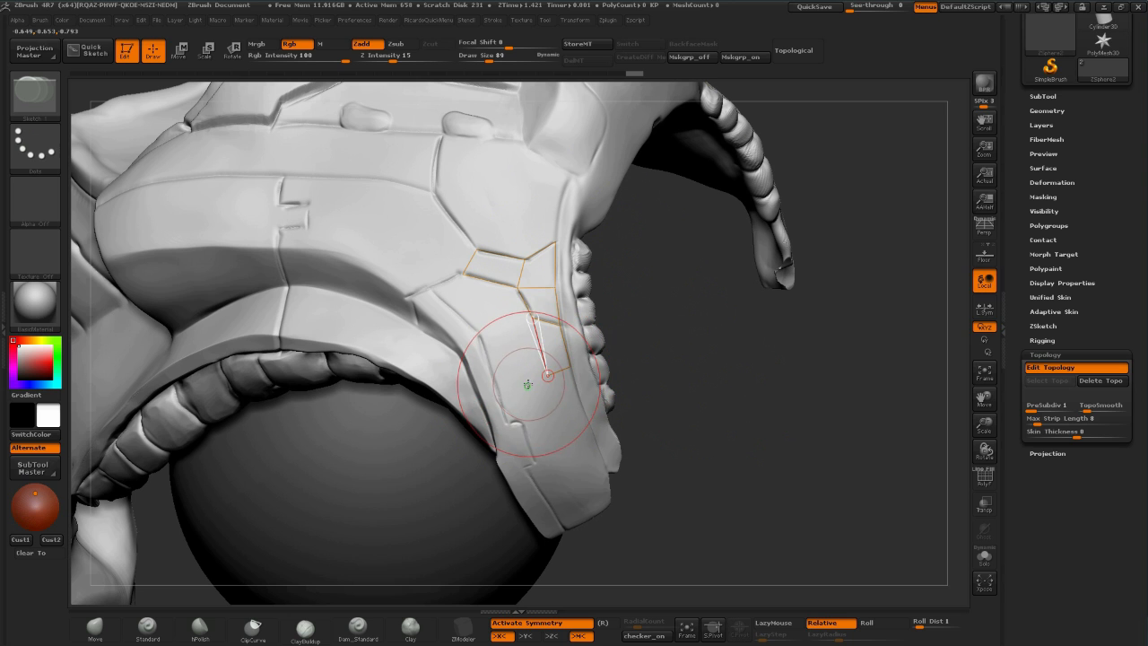
left_click(500, 390)
left_click(479, 336)
left_click(532, 318)
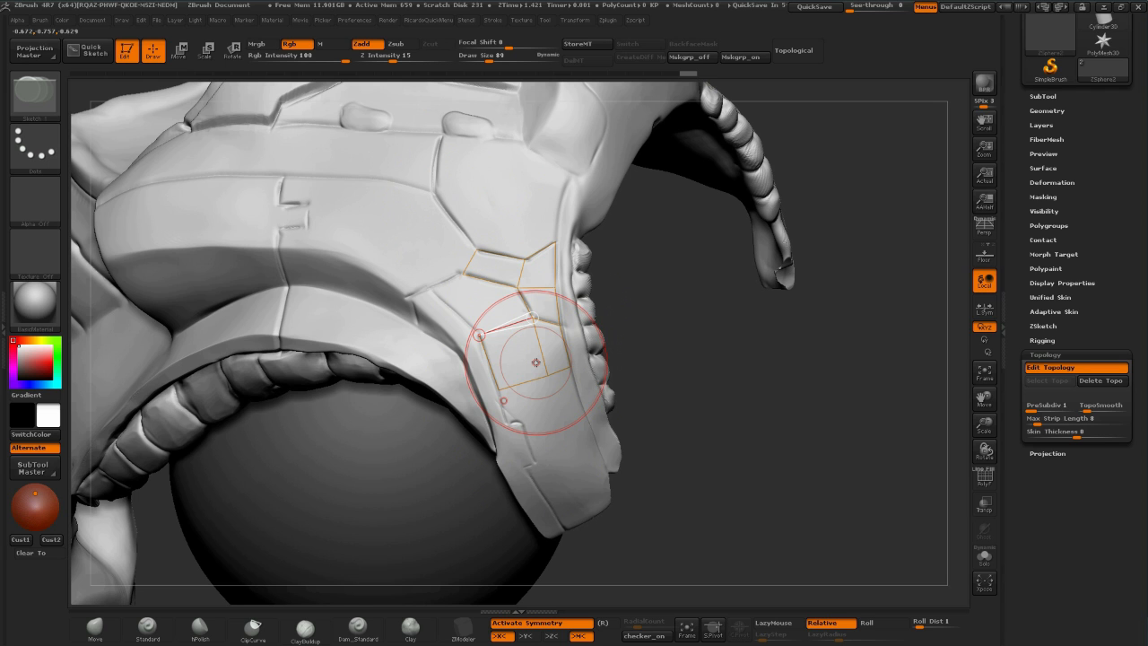
Draw a narrow strip of topology along the outer groove, ending at its small notch
key("ctrl")
left_click(499, 390, "ctrl")
left_click(509, 420)
left_click(520, 421)
left_click(512, 386)
left_click(493, 329)
Add an outer quad between the first quad and the narrow strip, with its far corner on the diagonal groove, replacing the misconnected edge
left_click_drag(735, 435, 712, 318, "alt")
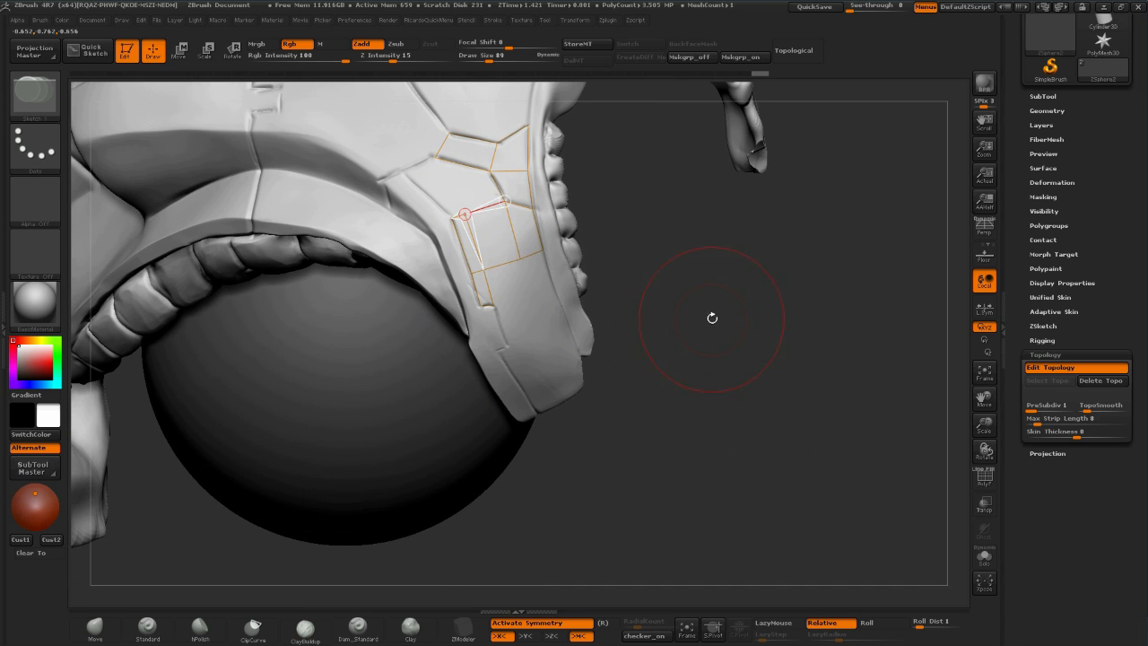
left_click_drag(740, 366, 758, 455, "alt")
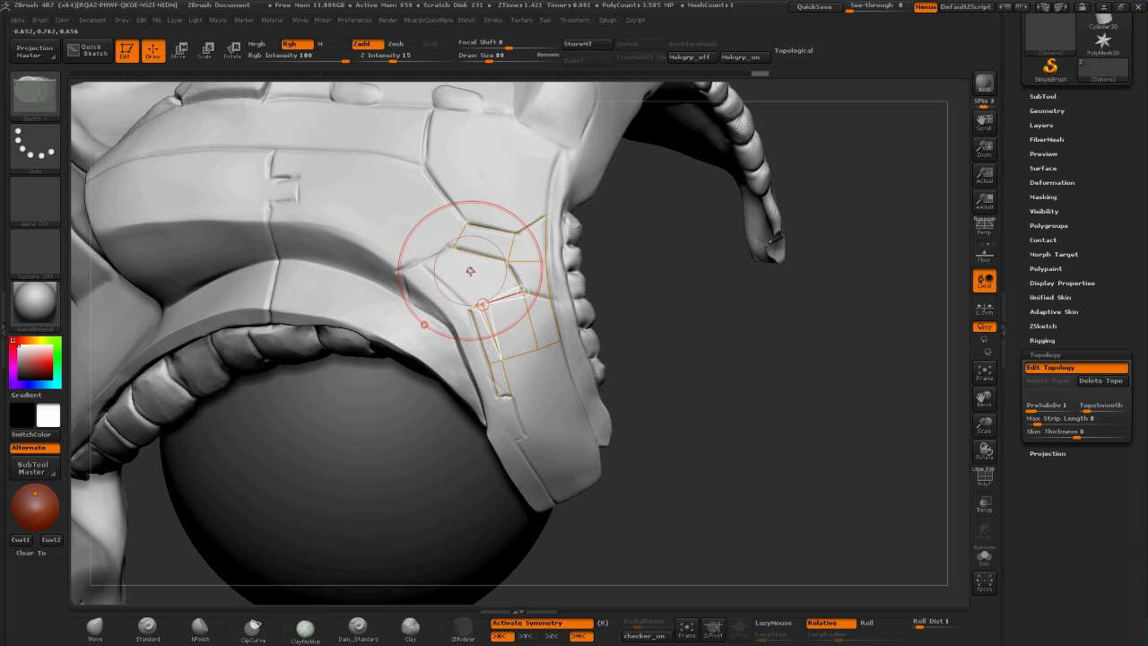
left_click(454, 248)
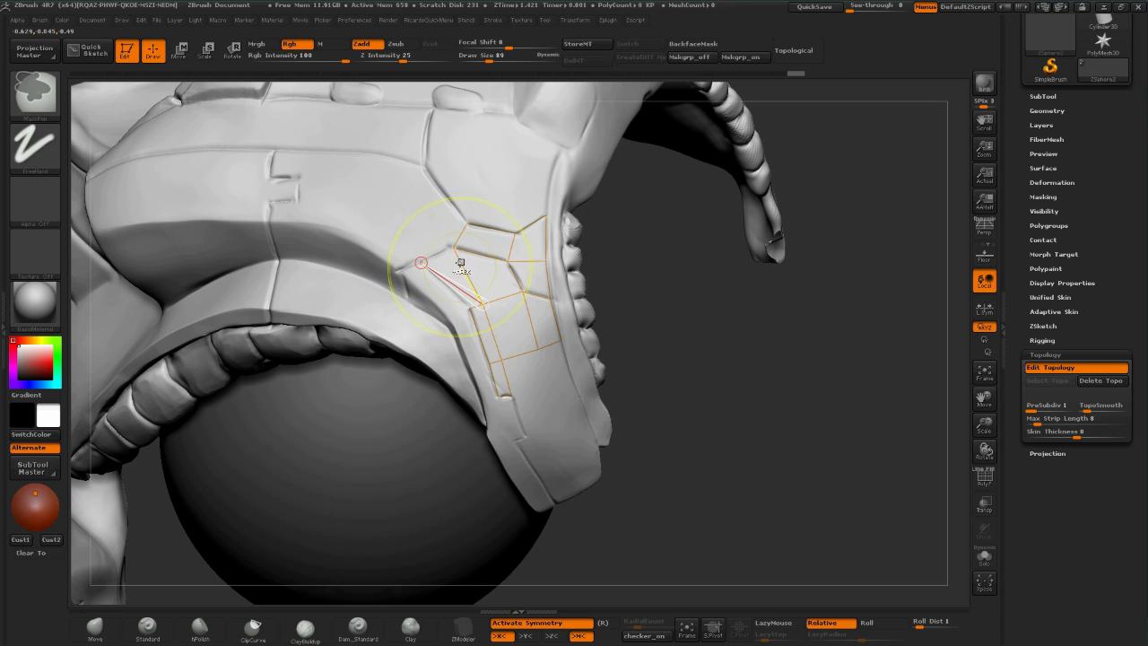
left_click(482, 304)
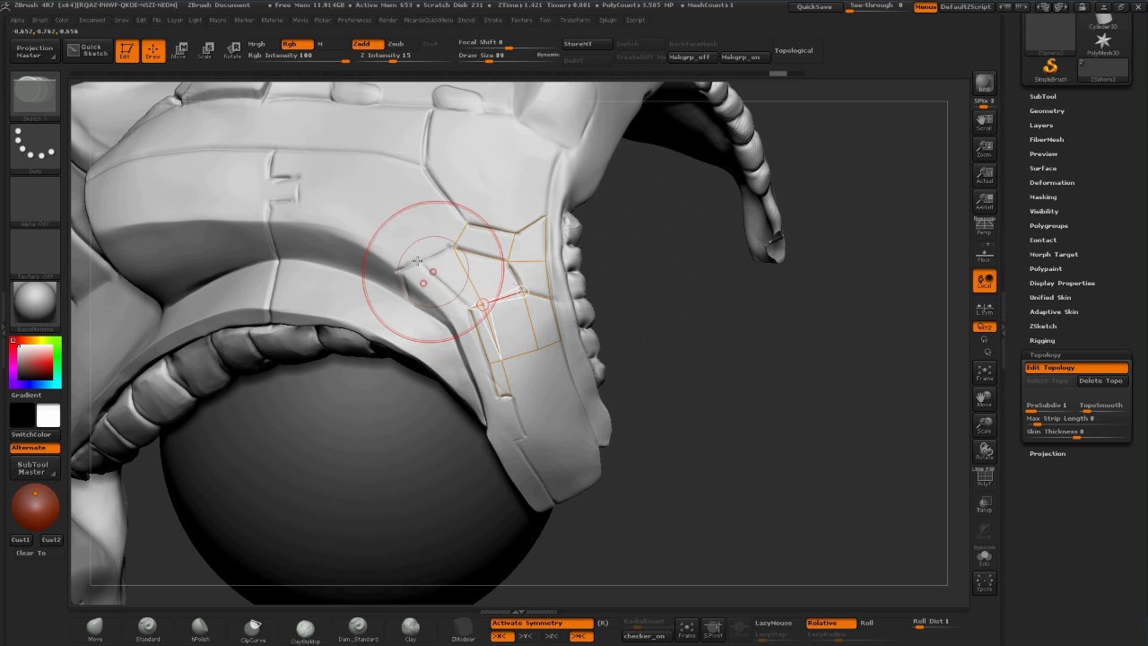
key("shift")
left_click(453, 248, "ctrl")
left_click(422, 261)
left_click(469, 309)
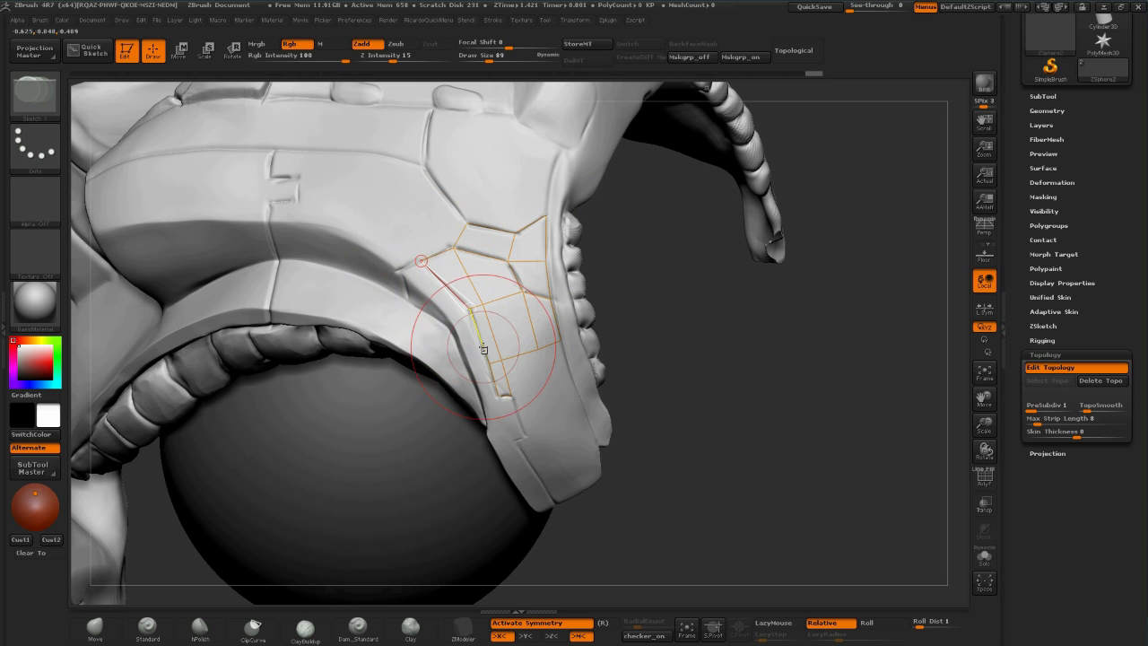
Extend the topology by one row of quads from the groove's notch across to the tooth-side edge
left_click_drag(730, 364, 721, 333)
left_click(511, 394, "ctrl")
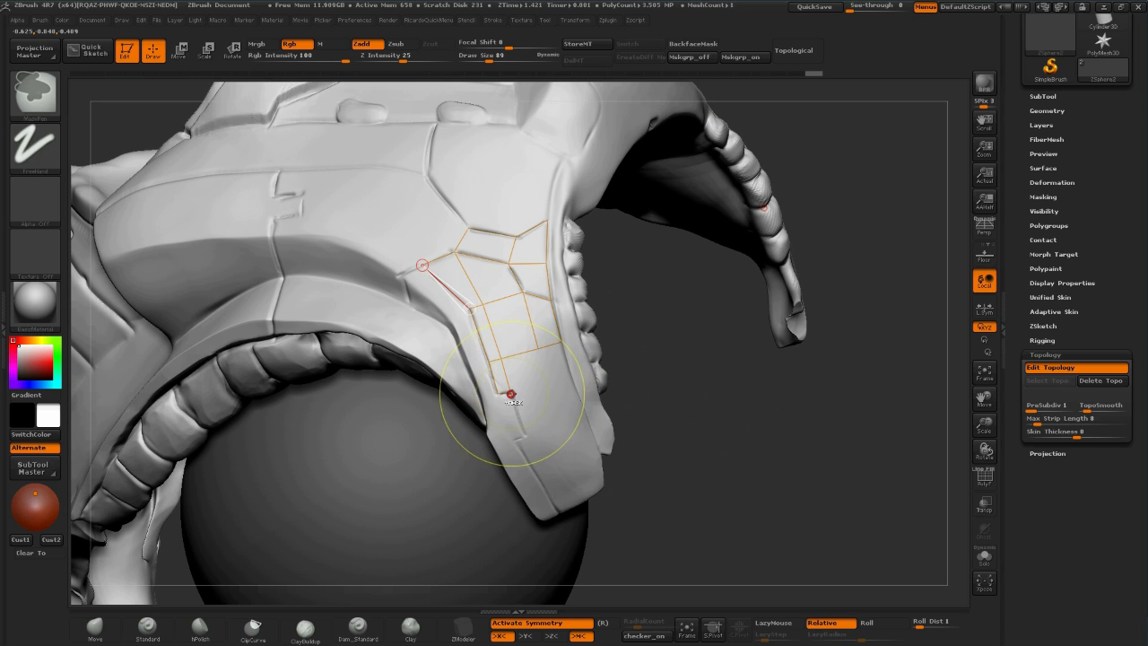
left_click(544, 385)
left_click(538, 348)
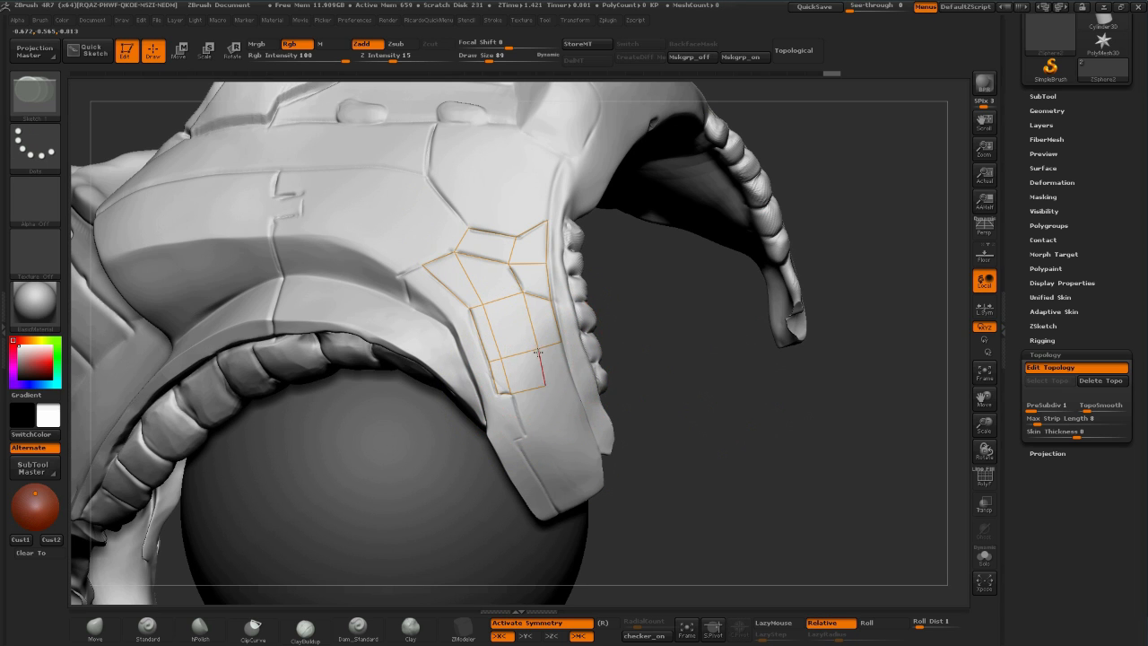
left_click(570, 377)
left_click(562, 341)
Draw the next row of quads down the jaw panel, connecting each new point to the row above
left_click(585, 418)
left_click(560, 426)
left_click(544, 385)
left_click(526, 437)
left_click(511, 395)
left_click(514, 443)
left_click(498, 393)
Continue the quad grid with the final rows down to the bottom edge of the jaw tip
left_click(545, 490)
left_click(597, 456)
left_click(586, 417)
left_click_drag(751, 493, 715, 425, "alt")
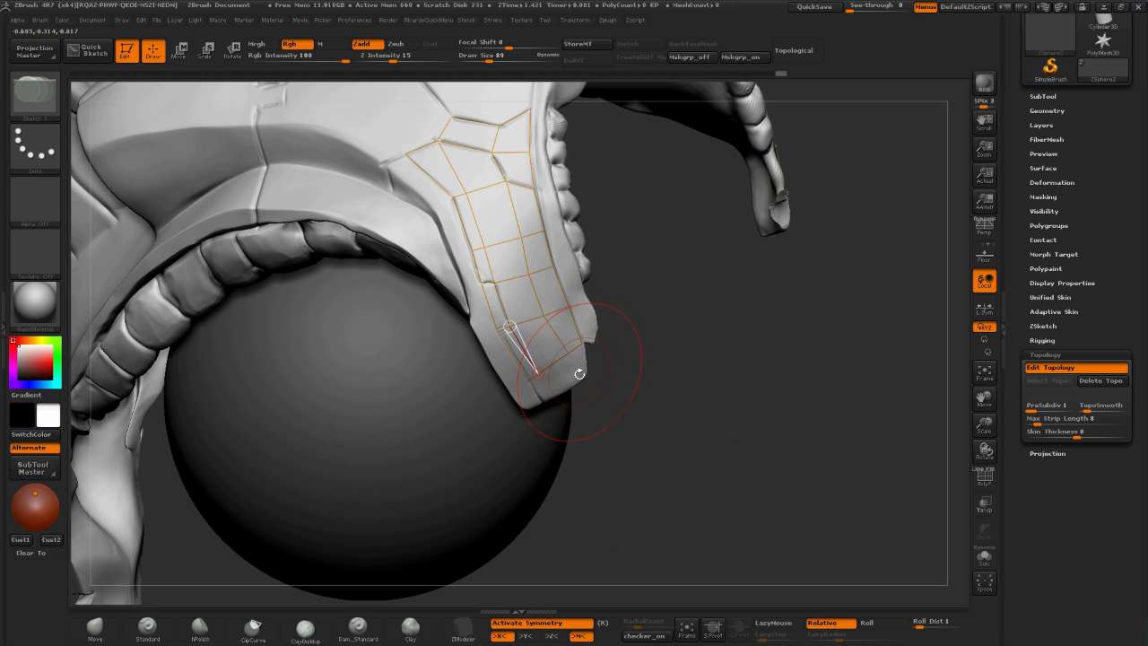
left_click_drag(680, 367, 556, 390, "alt")
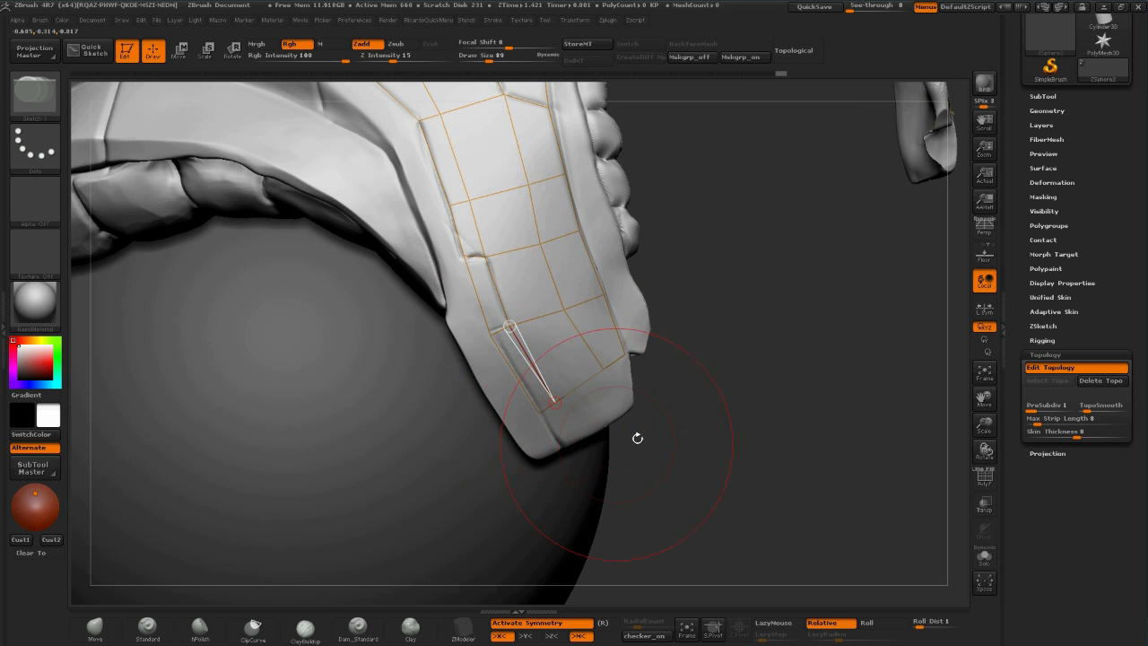
left_click_drag(667, 404, 656, 336, "alt")
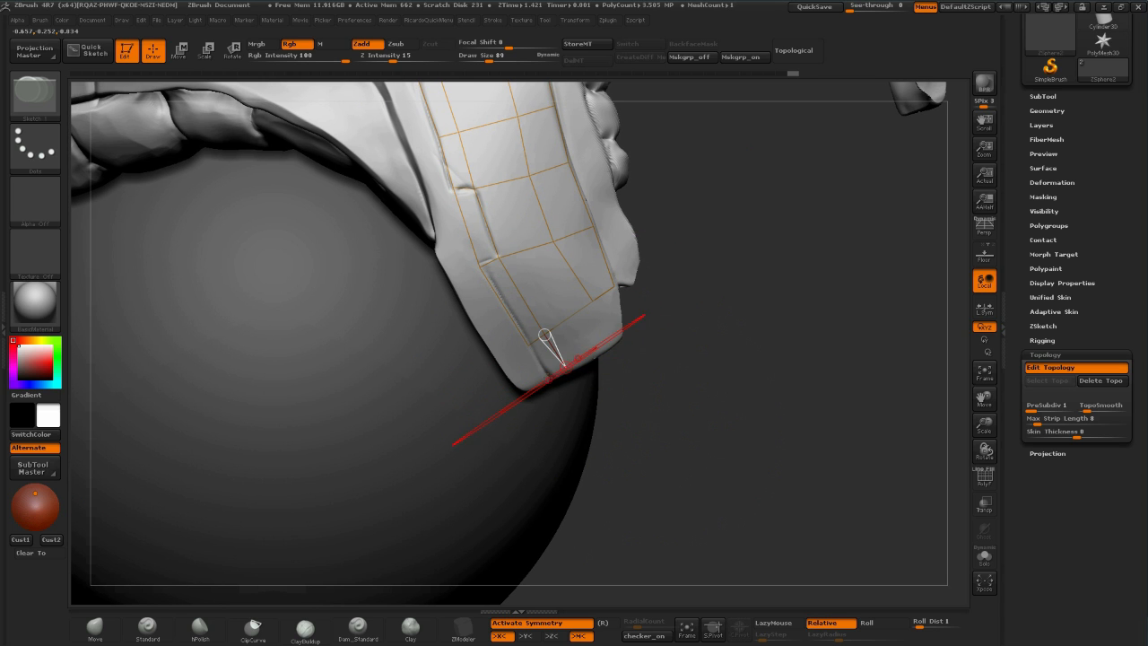
left_click(593, 305)
left_click(619, 337)
left_click(615, 288)
Preview the drawn topology as an adaptive skin and isolate it from the other subtools
left_click_drag(741, 333, 720, 334, "alt")
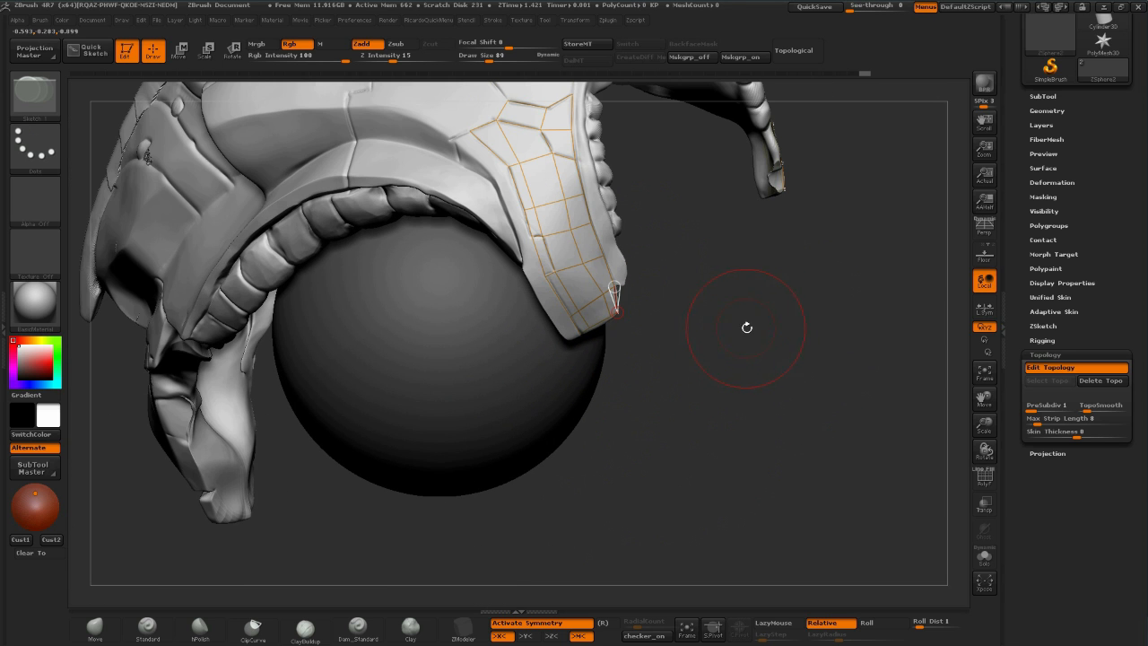
left_click_drag(816, 390, 766, 201, "alt")
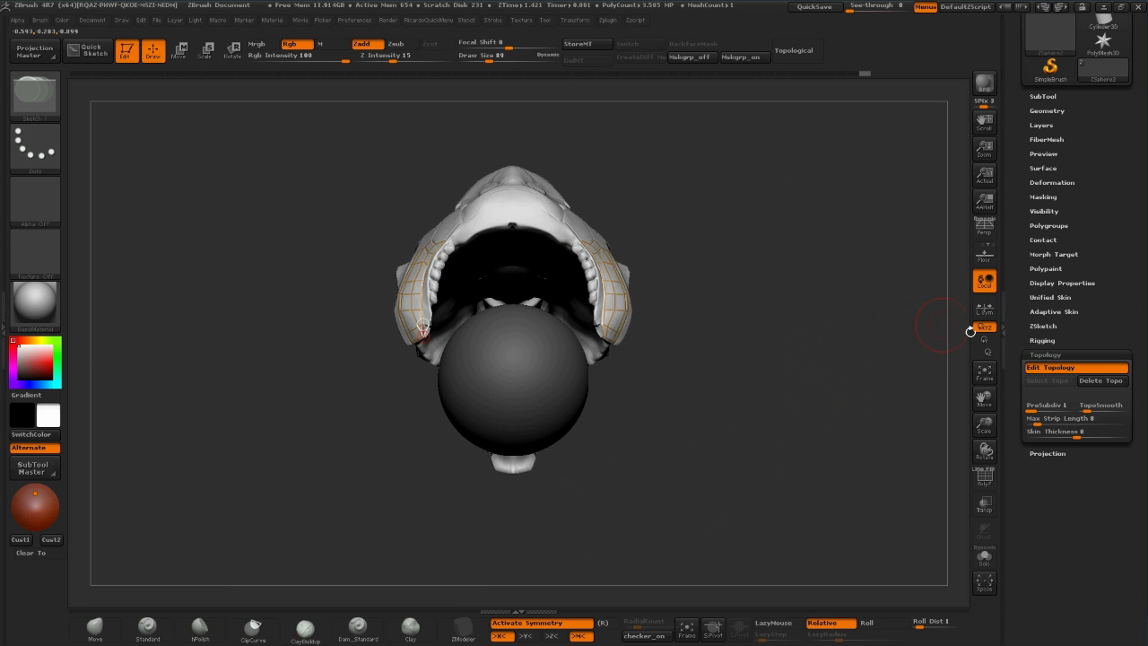
left_click(1059, 309)
left_click_drag(801, 232, 846, 230)
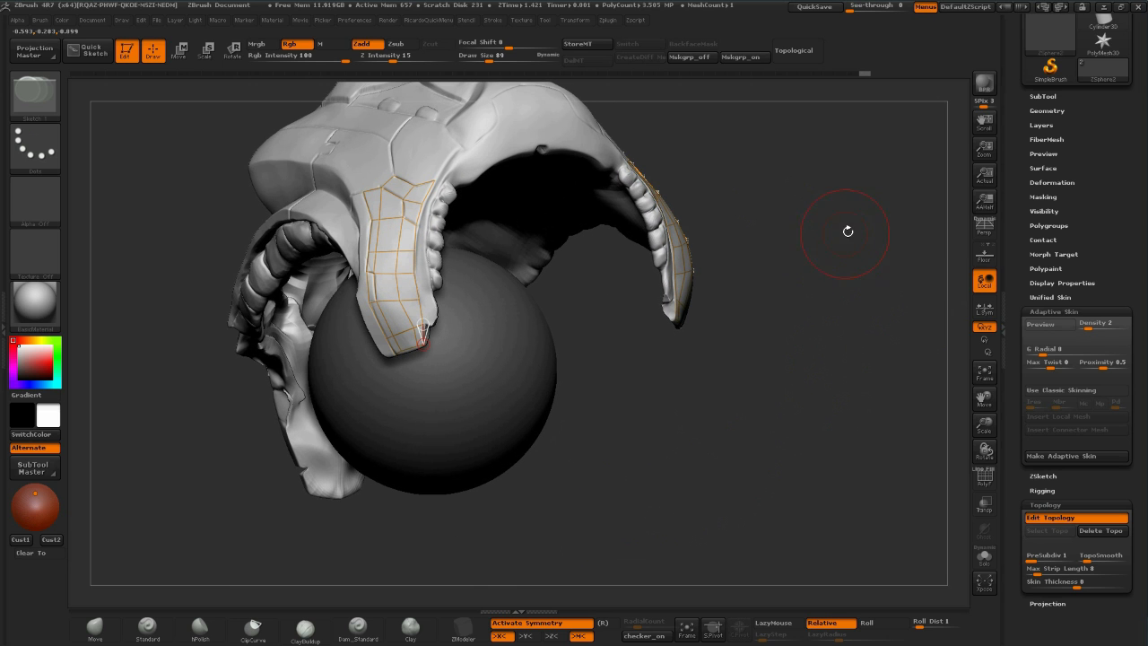
left_click(1042, 325)
mouse_move(885, 308)
left_mouse_down()
mouse_move(885, 295)
mouse_move(577, 333)
mouse_move(655, 413)
mouse_move(633, 418)
mouse_move(628, 405)
left_mouse_up()
key("alt+s")
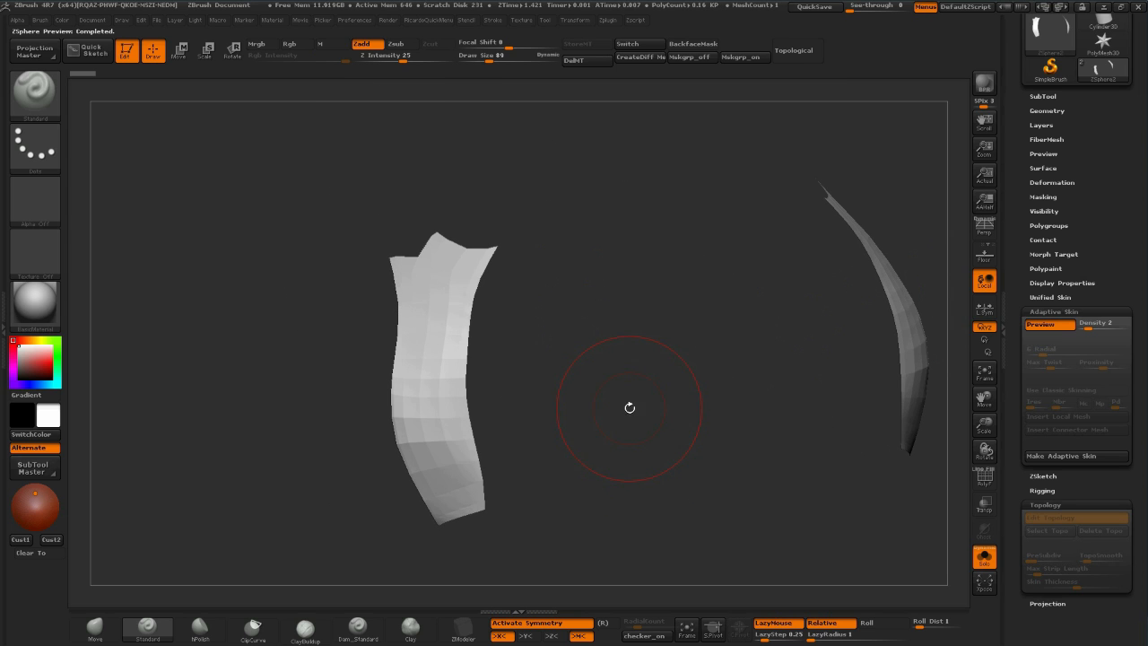
Display the polyframe on the previewed skin and examine its polygon flow from another angle
key("ctrl")
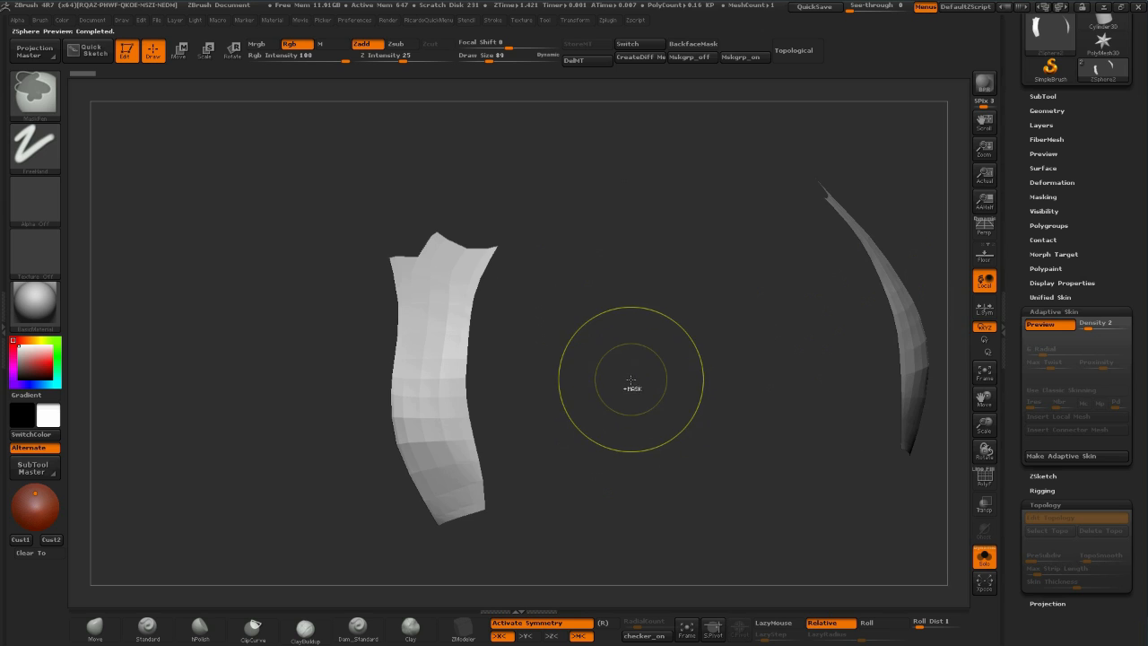
key("shift+f")
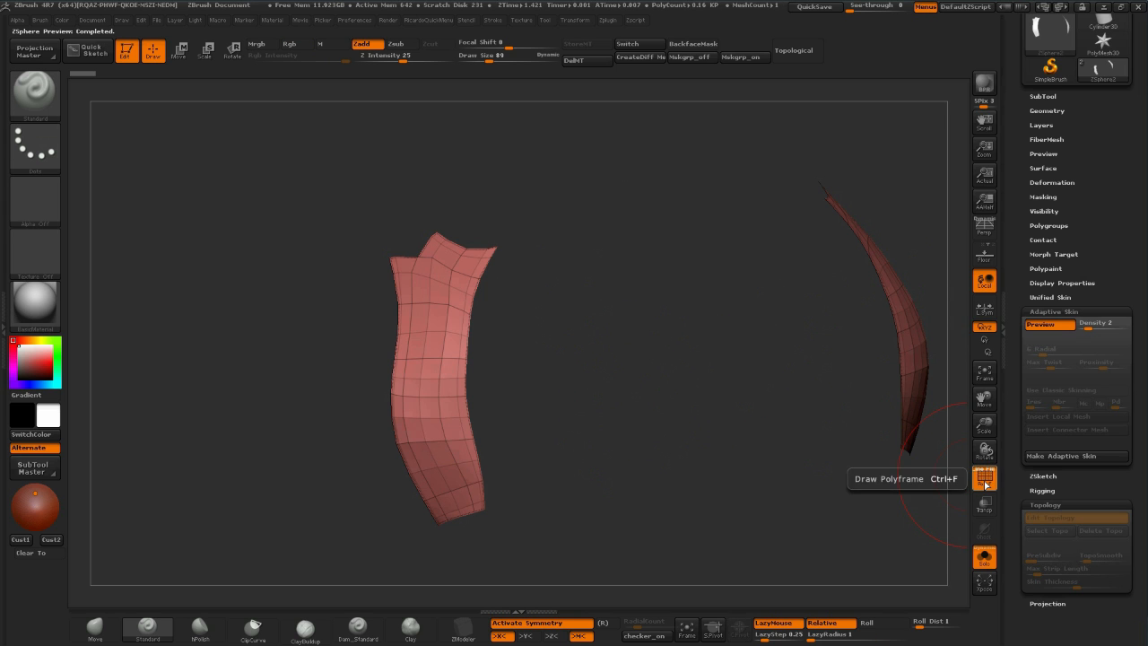
left_click(985, 480)
left_click(985, 481)
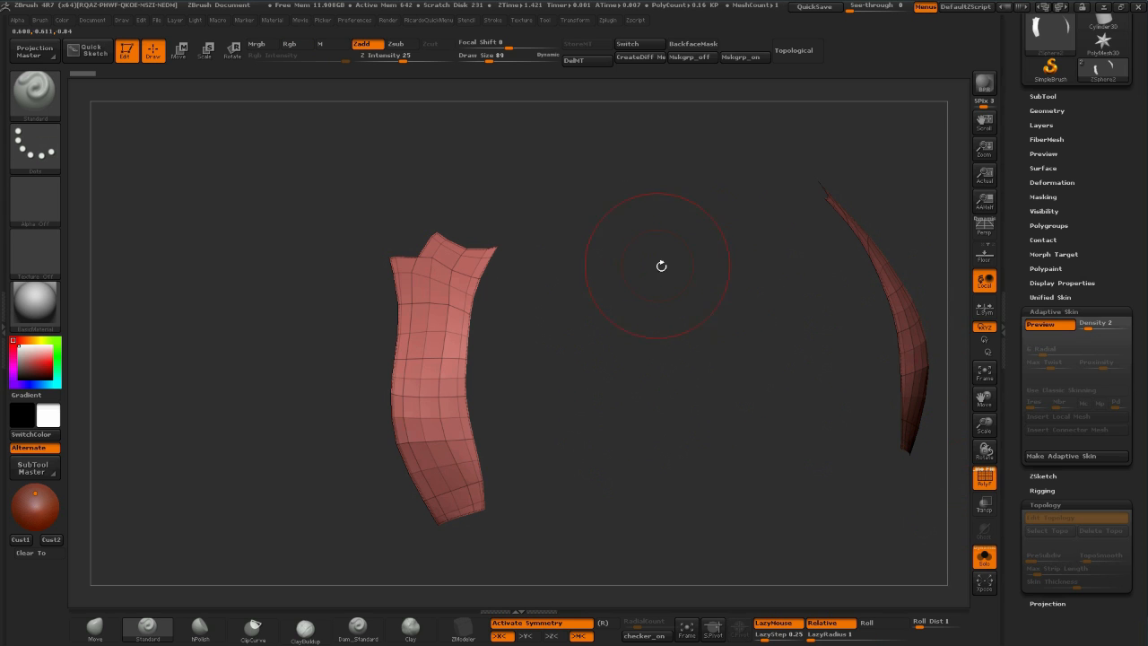
left_click_drag(649, 338, 677, 342)
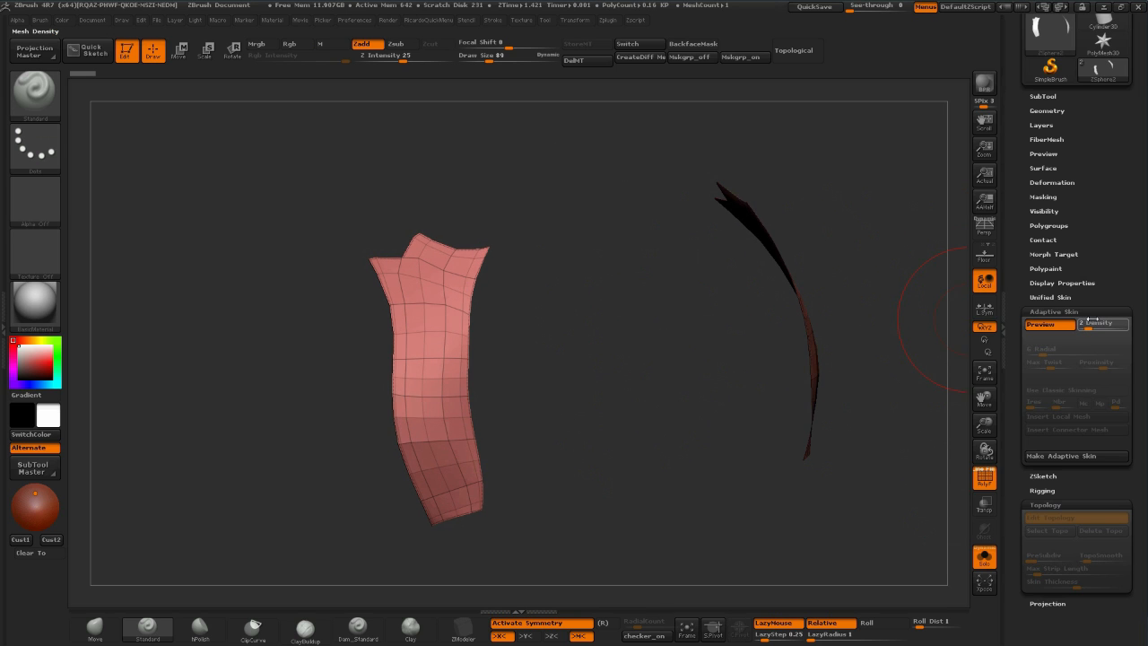
Set the adaptive skin preview's density to 1 and bring the other subtools back into view
left_click_drag(1089, 326, 1080, 325)
mouse_move(604, 318)
left_mouse_down()
mouse_move(652, 303)
mouse_move(618, 311)
left_mouse_up()
left_click_drag(707, 369, 760, 209)
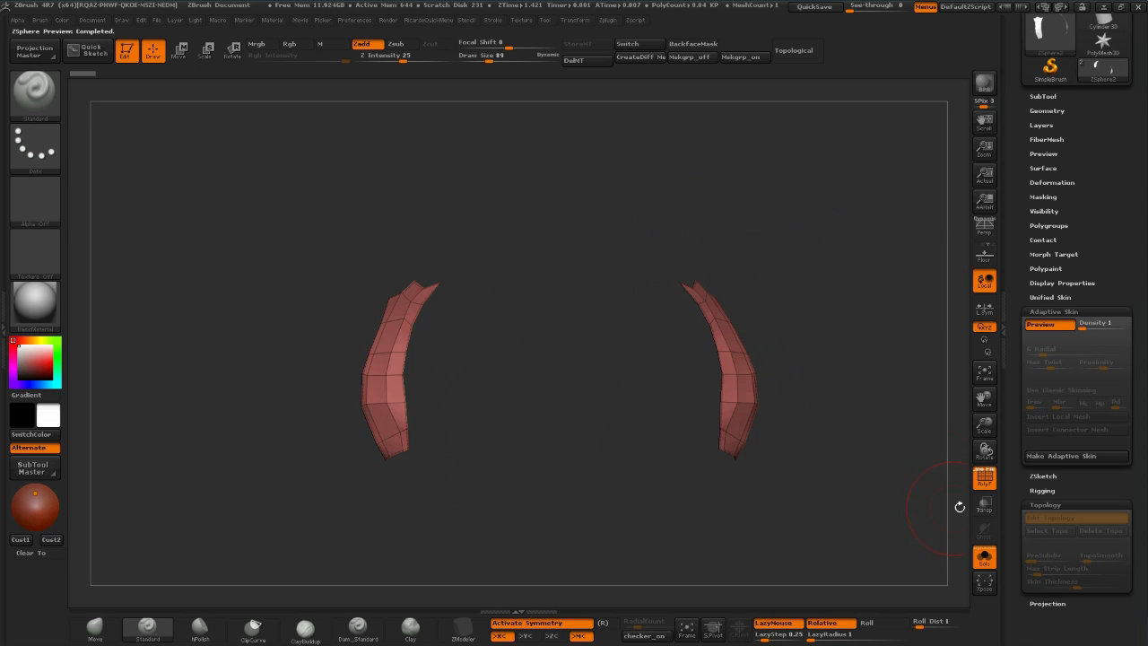
left_click_drag(790, 386, 809, 252)
left_click(983, 556)
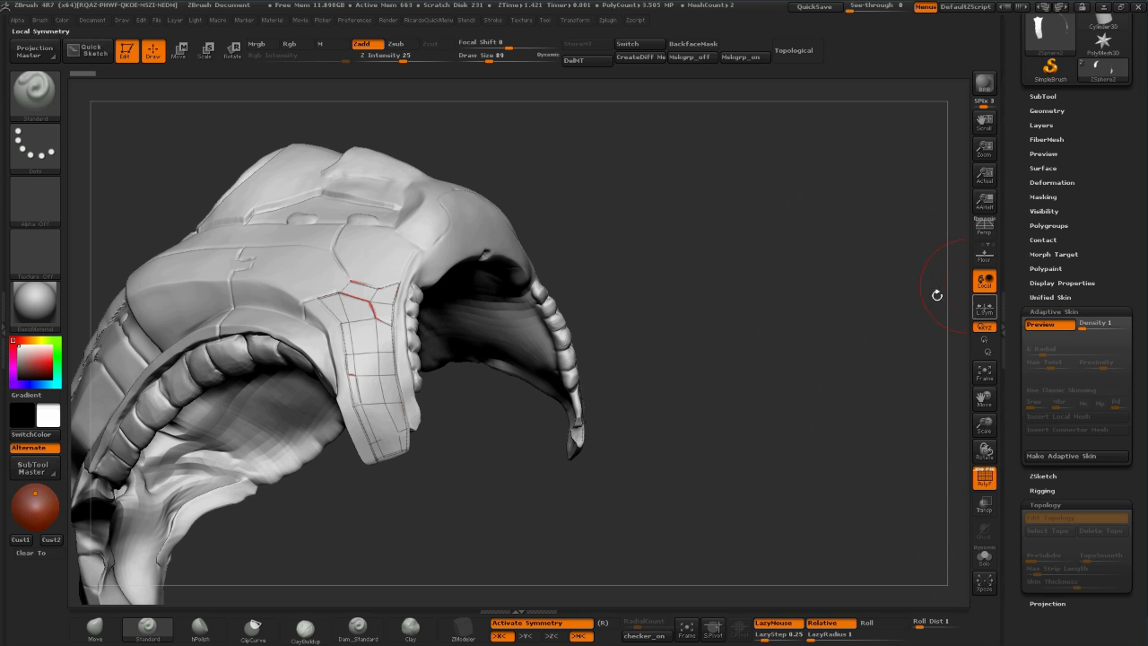
left_click_drag(805, 228, 831, 220)
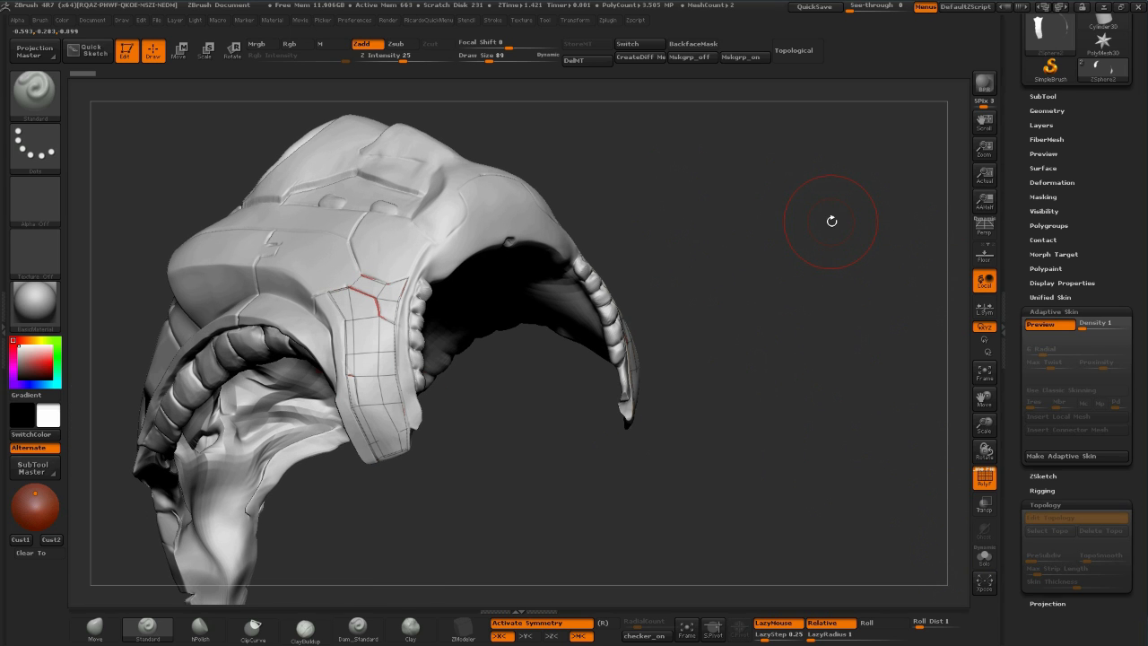
Return to topology editing and draw quads along the free side edge of the jaw panel, starting at its tip
key("a")
left_click_drag(619, 462, 753, 381, "alt")
left_click_drag(732, 447, 577, 420)
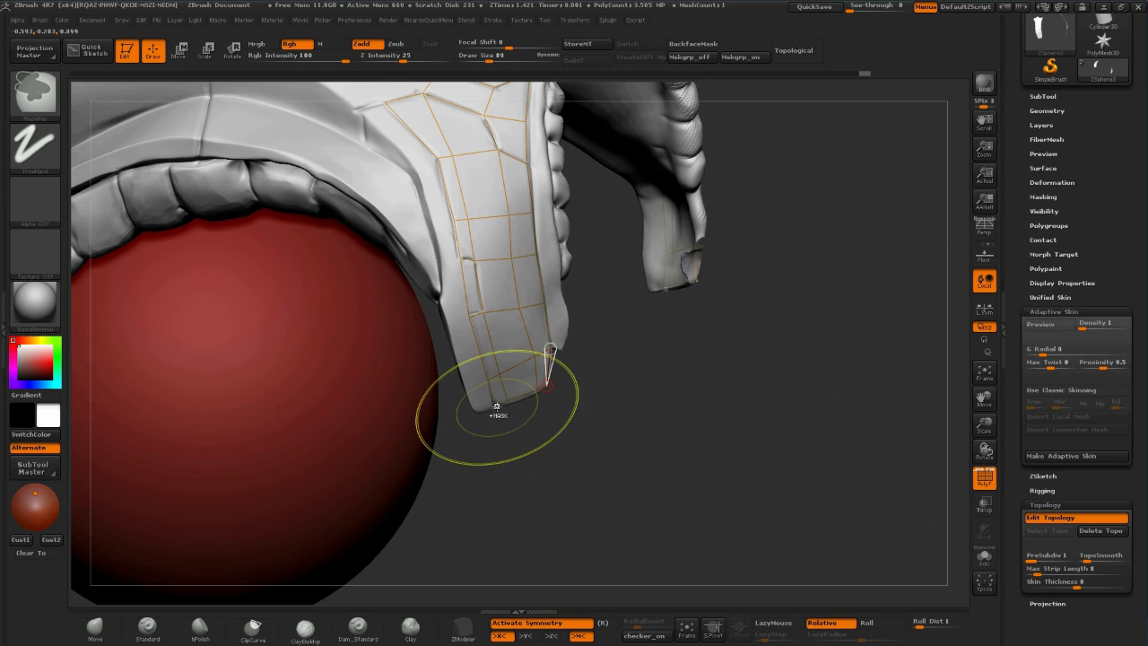
left_click(473, 411)
left_click(466, 388)
left_click(488, 381)
left_click(448, 325)
left_click(473, 315)
Continue the strip of edge quads up the jaw panel to its upper rear corner beside the cheek groove
left_click(443, 261)
left_click(457, 258)
left_click(434, 222)
left_click(453, 220)
left_click(418, 167)
left_click(438, 157)
right_click_drag(612, 160, 657, 388, "alt")
left_click(409, 342)
left_click(430, 331)
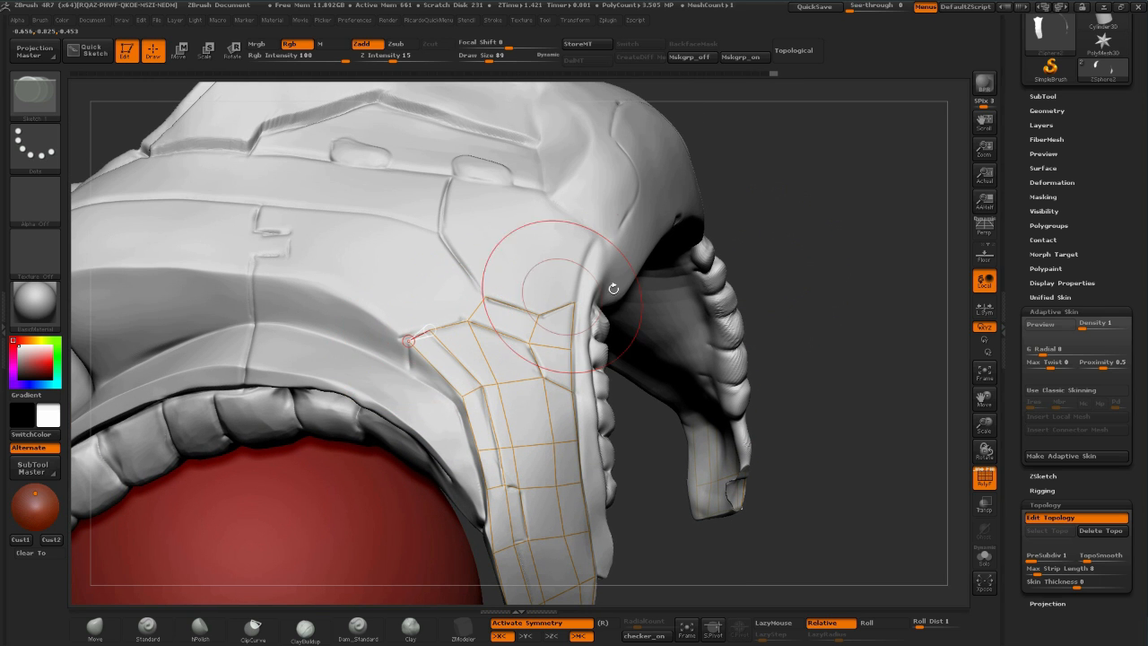
Draw a row of quads from the jaw panel's upper corner along the cheek groove back to the small rectangular notch
mouse_move(808, 260)
left_mouse_down()
mouse_move(787, 266)
mouse_move(801, 263)
mouse_move(797, 283)
mouse_move(816, 273)
mouse_move(820, 288)
left_mouse_up()
right_click_drag(821, 289, 805, 269, "ctrl")
left_click_drag(805, 269, 833, 239)
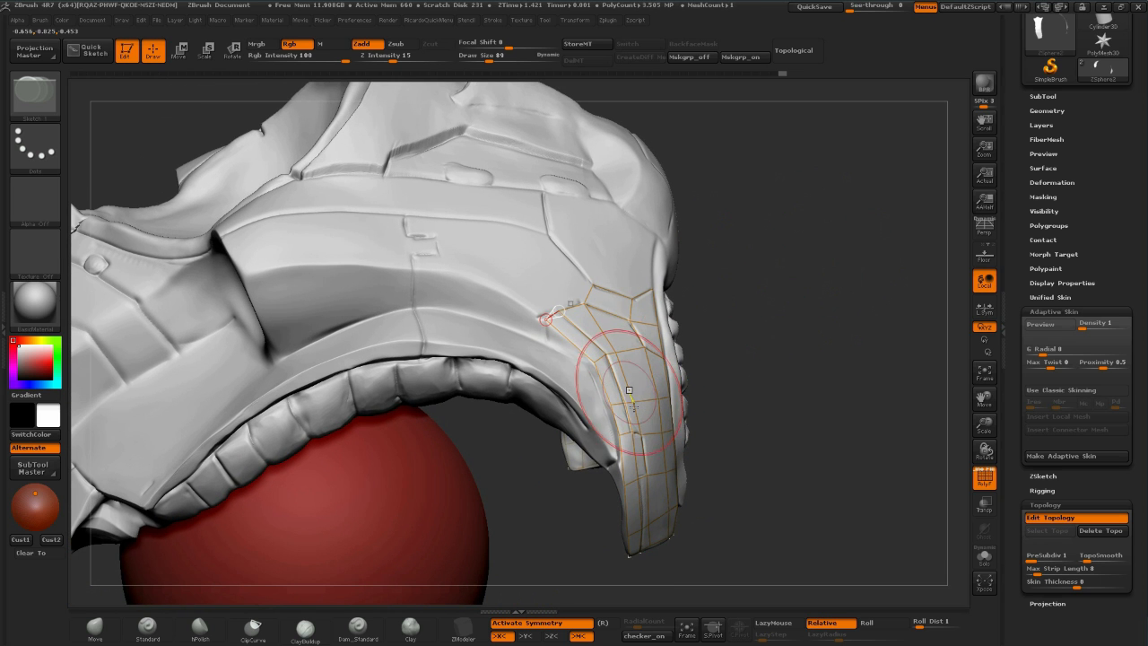
left_click(626, 499)
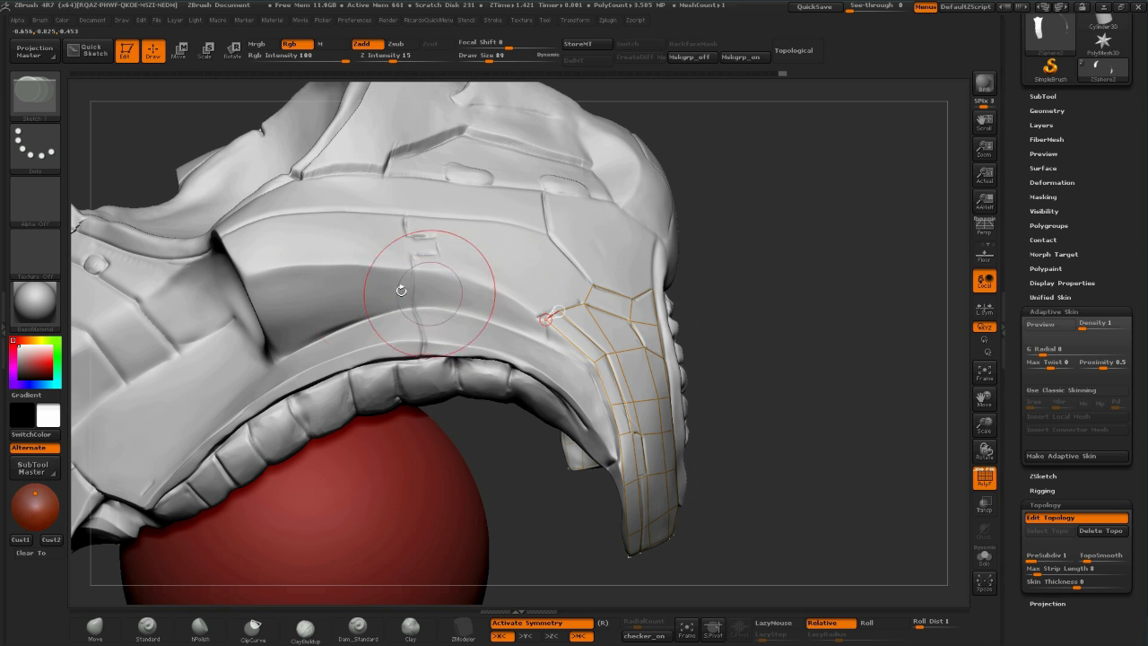
left_click_drag(810, 276, 827, 287)
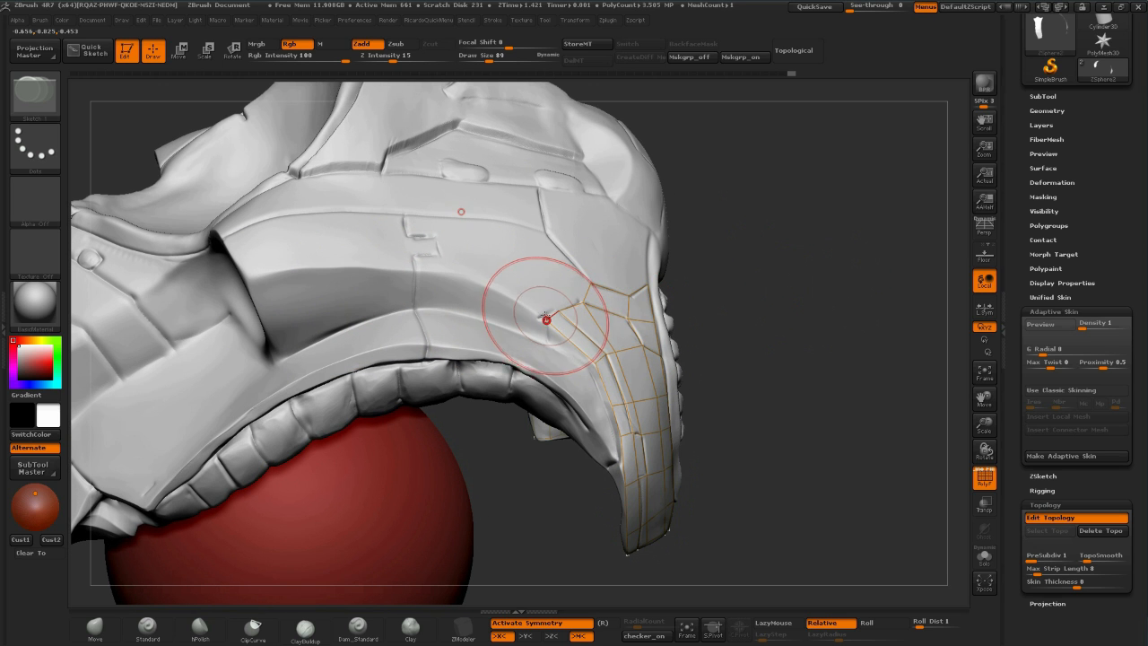
left_click_drag(805, 248, 736, 268)
left_click(597, 274, "ctrl")
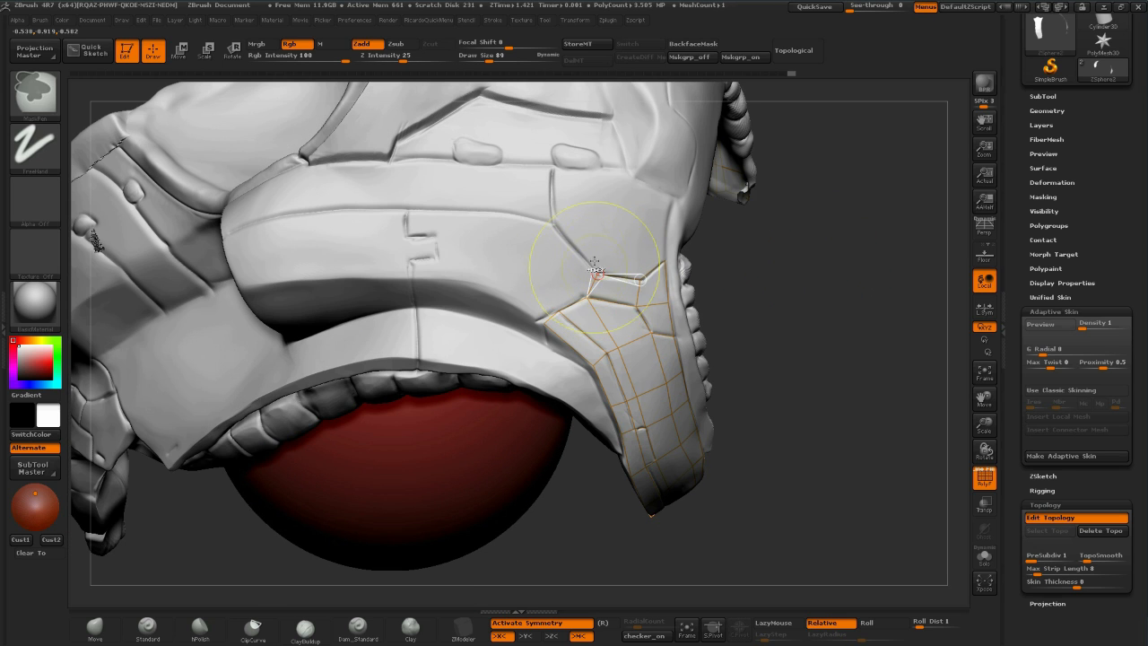
left_click(552, 223)
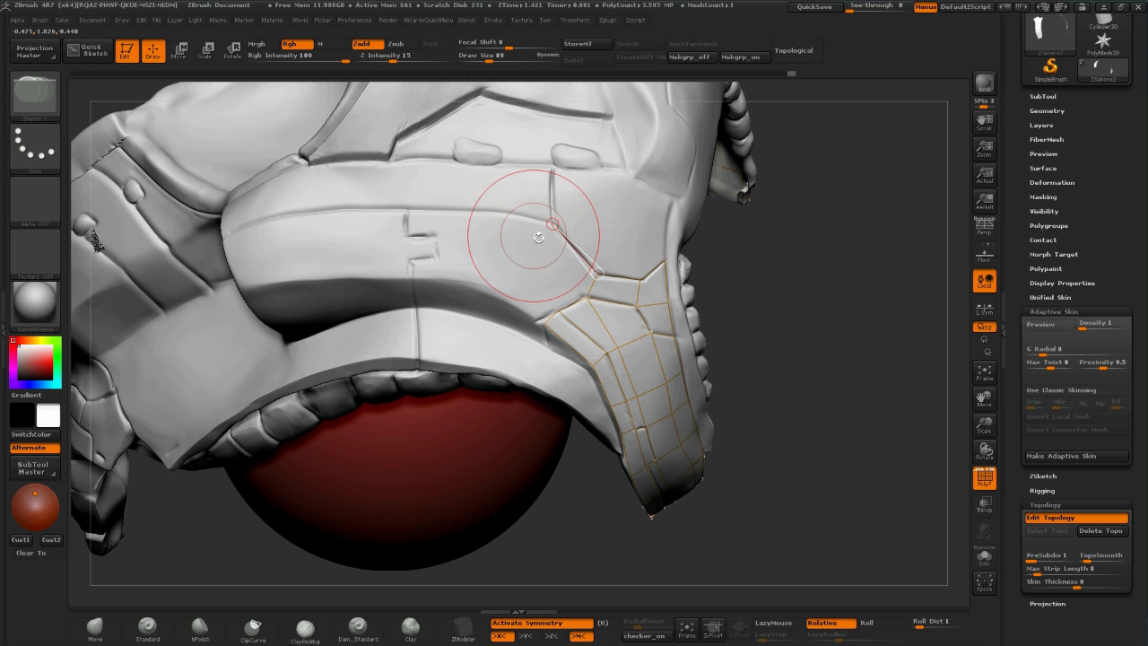
left_click(585, 294)
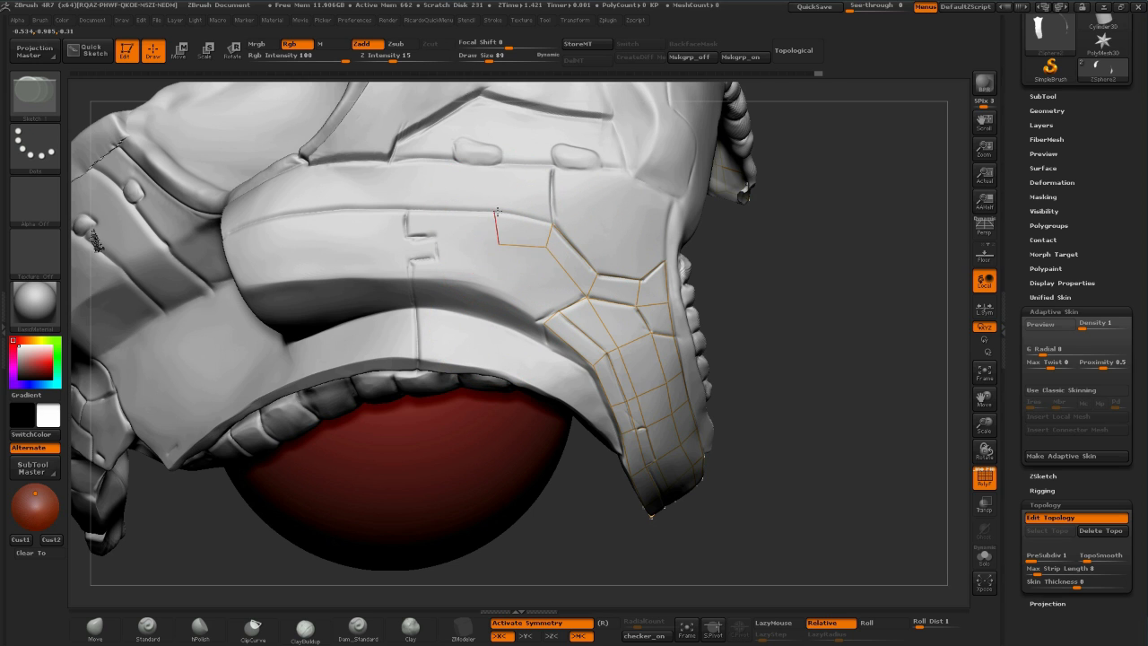
left_click(438, 215)
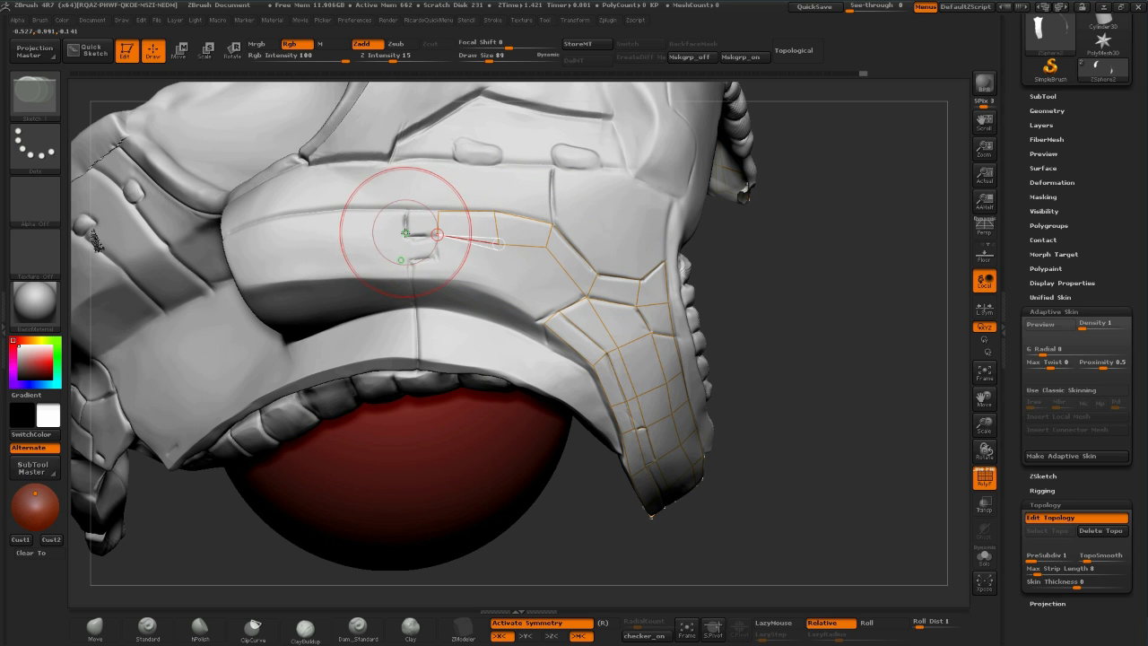
left_click(407, 208)
Move the lower middle point of the new cheek row slightly upward to straighten its lower edge
left_click_drag(836, 260, 538, 231)
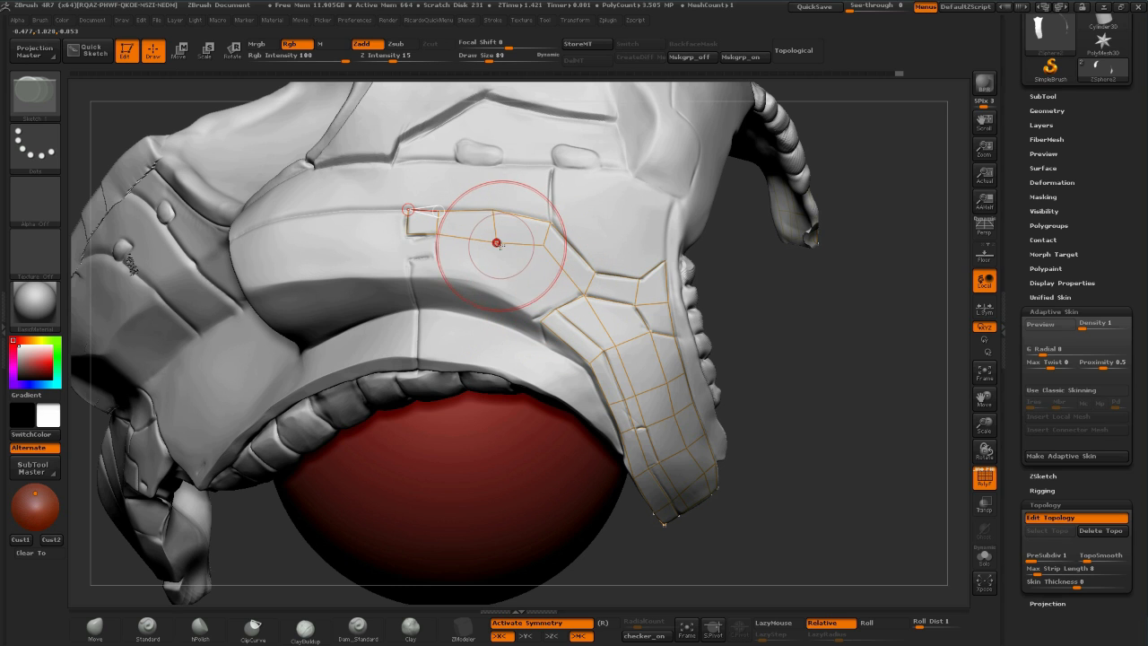
key("w")
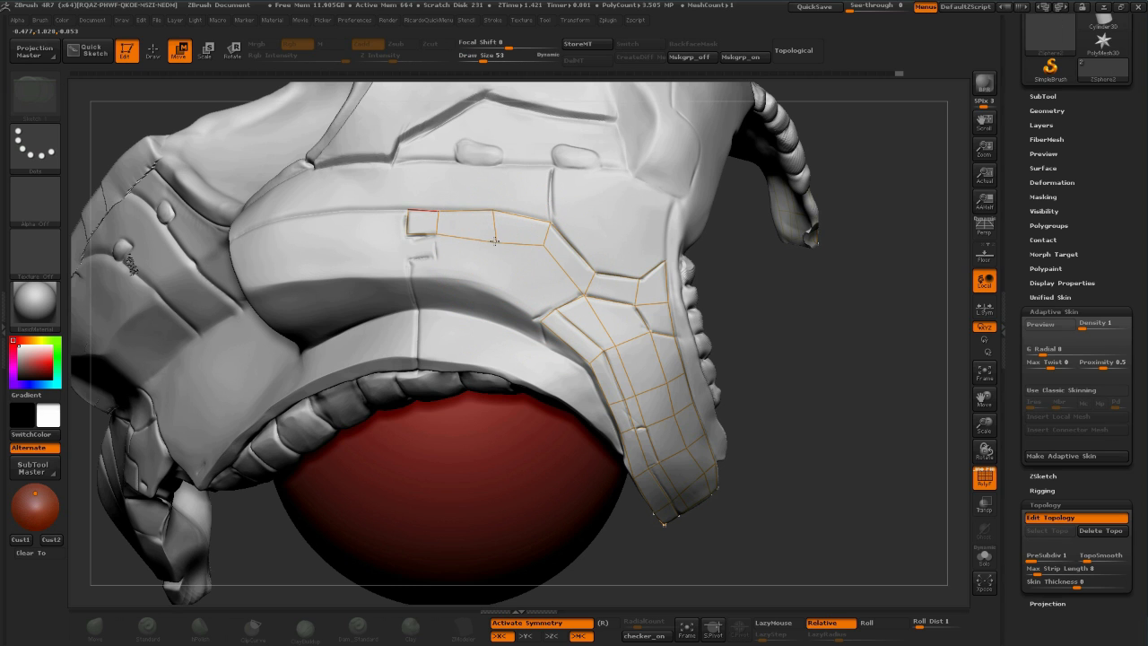
key("q")
key("s")
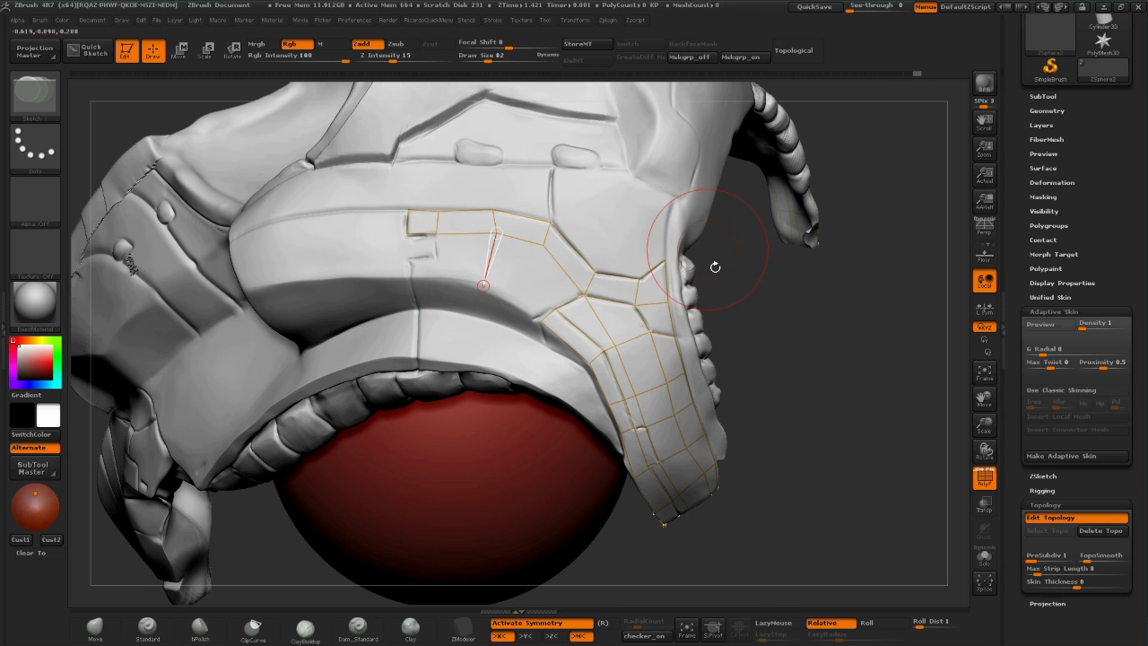
Draw quads down to the lower ridge of the cheek panel and add a dividing edge across the large face
left_click_drag(741, 283, 535, 308)
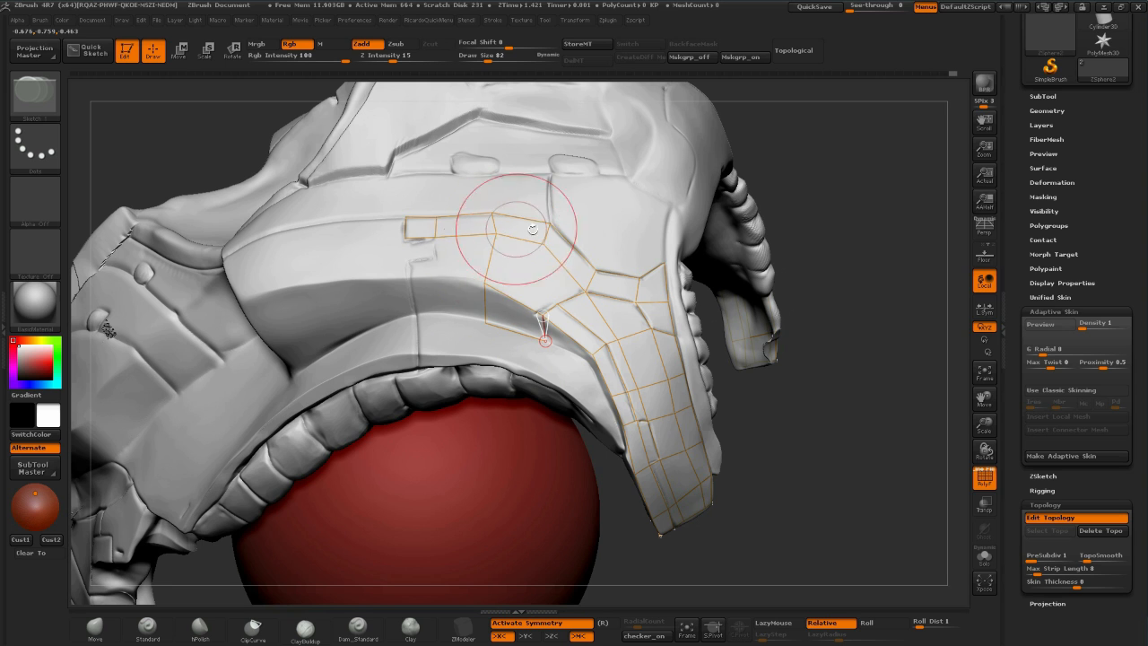
key("ctrl")
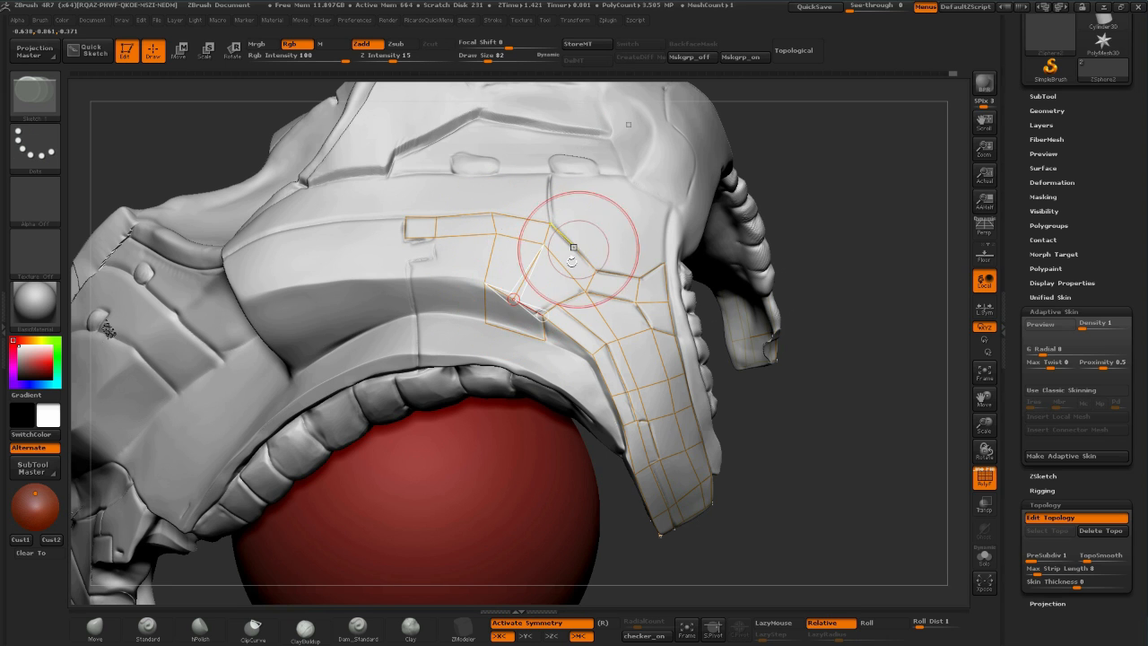
key("ctrl")
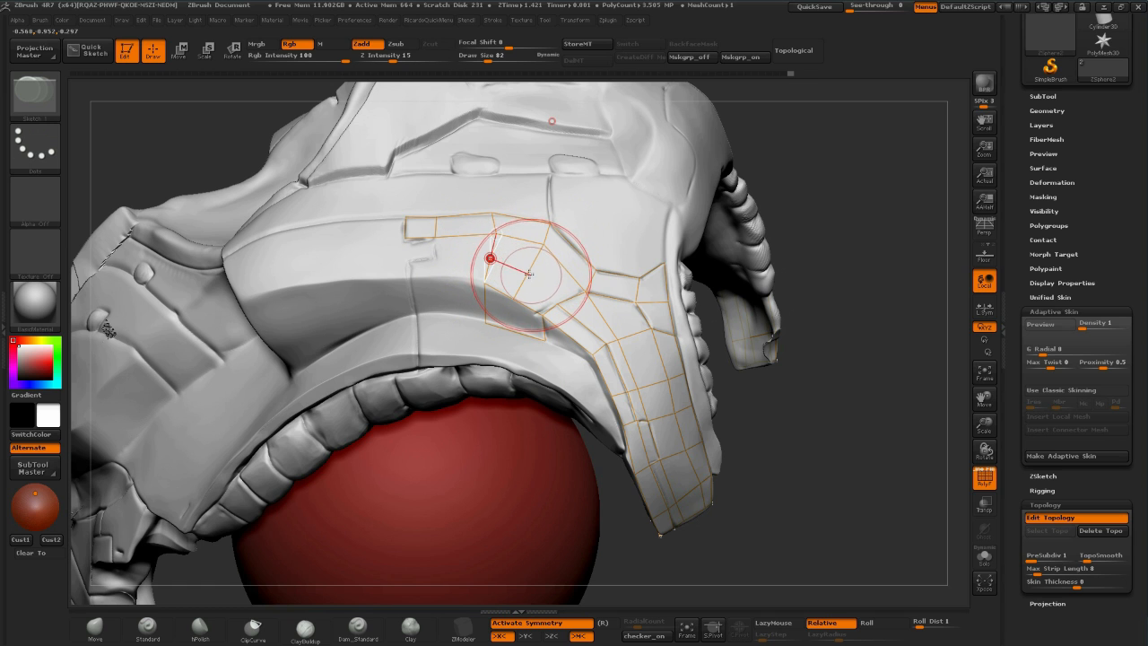
key("ctrl")
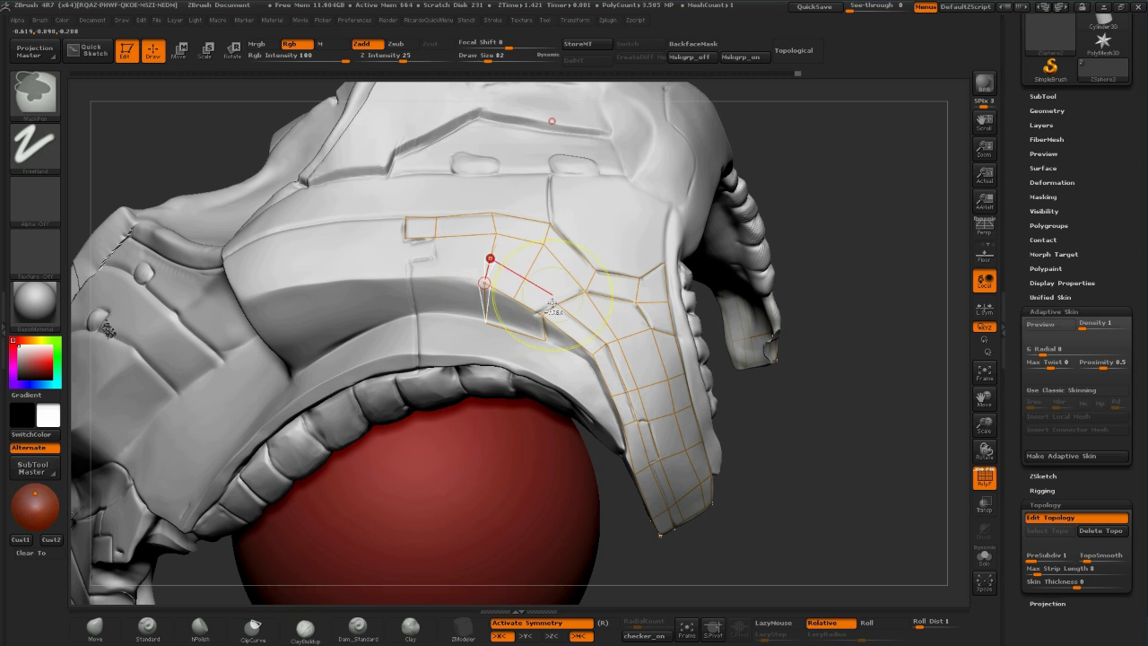
Undo the misplaced edge and extend the quad rows across the cheek panel to the seam below the notch
key("ctrl+z")
key("ctrl")
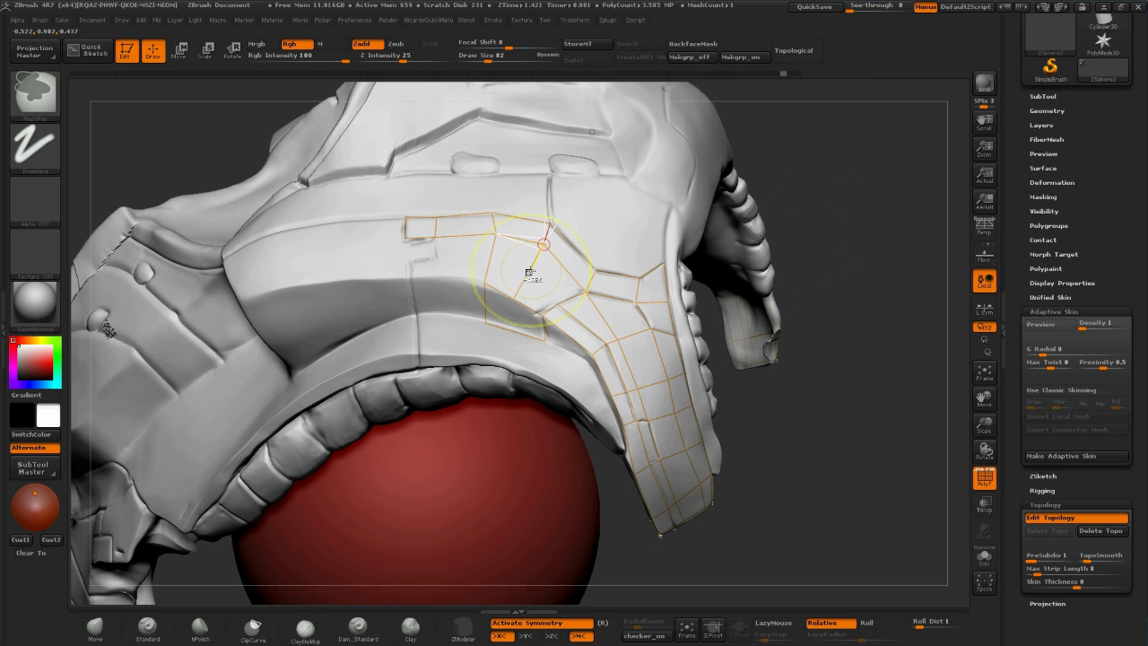
left_click(490, 258)
left_click_drag(805, 178, 809, 210)
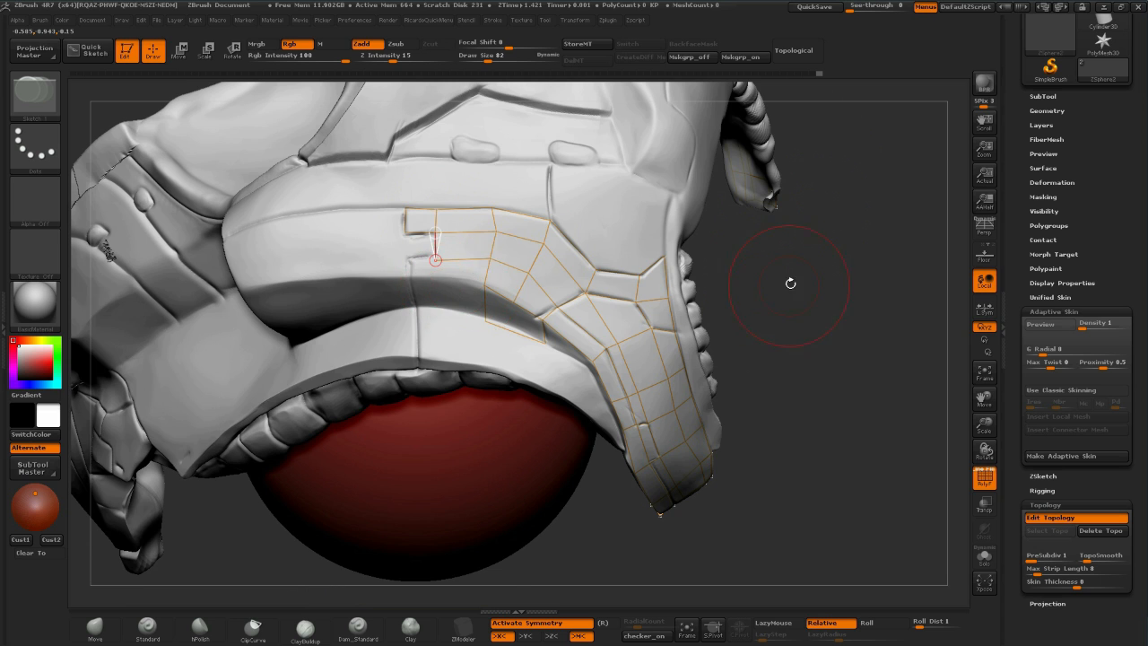
left_click_drag(794, 282, 782, 275)
left_click_drag(833, 212, 811, 224)
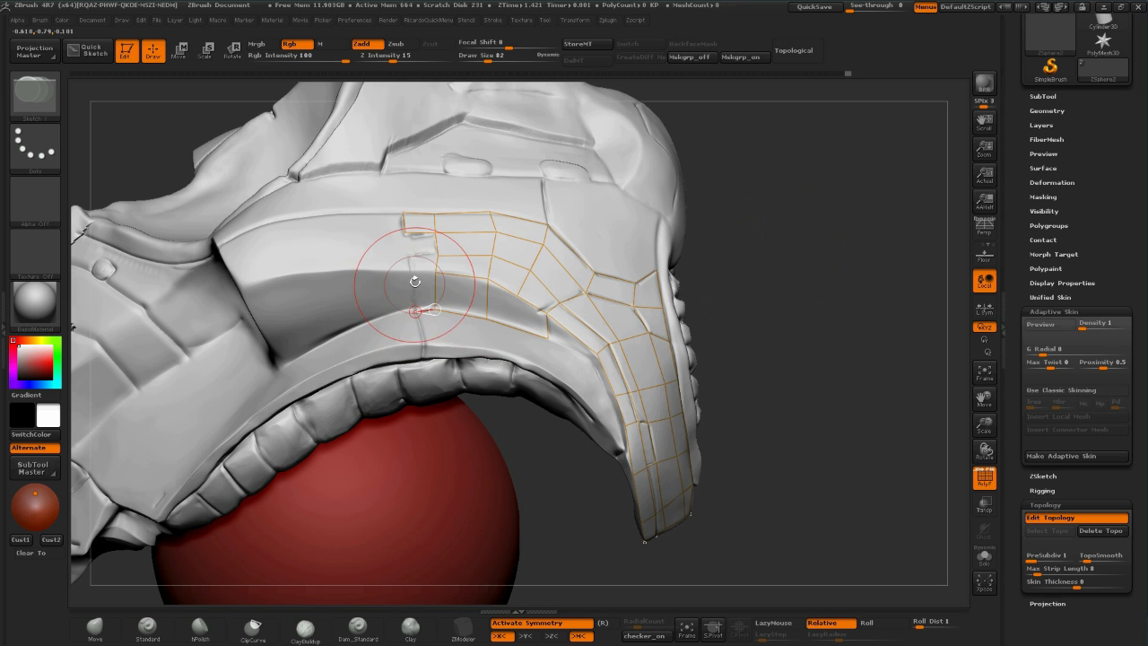
left_click_drag(802, 207, 798, 251)
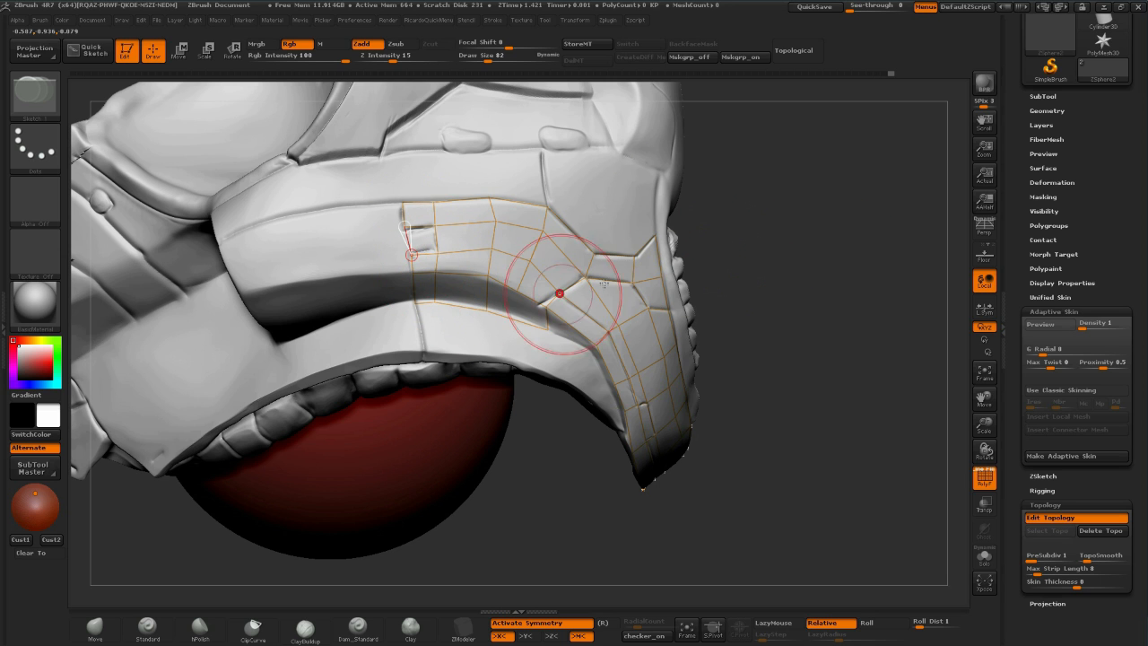
Preview the extended topology as an adaptive skin and examine the cheek and jaw polygons from several angles
key("a")
left_click_drag(839, 195, 877, 189)
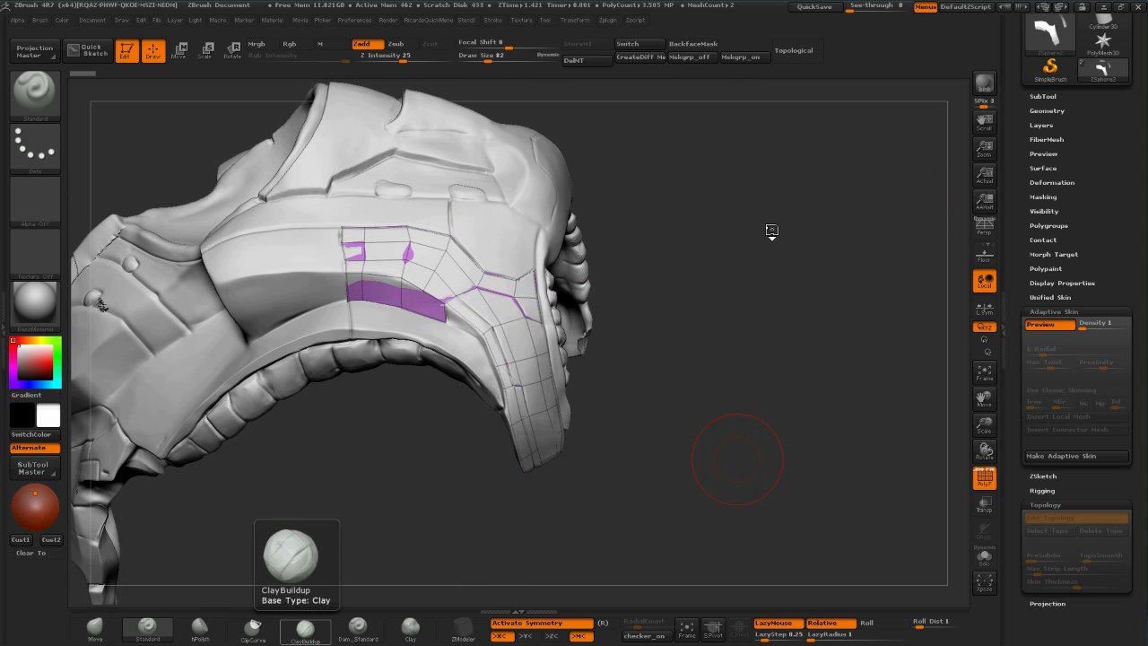
mouse_move(772, 231)
left_mouse_down()
mouse_move(804, 213)
mouse_move(838, 228)
mouse_move(846, 215)
mouse_move(850, 236)
left_mouse_up()
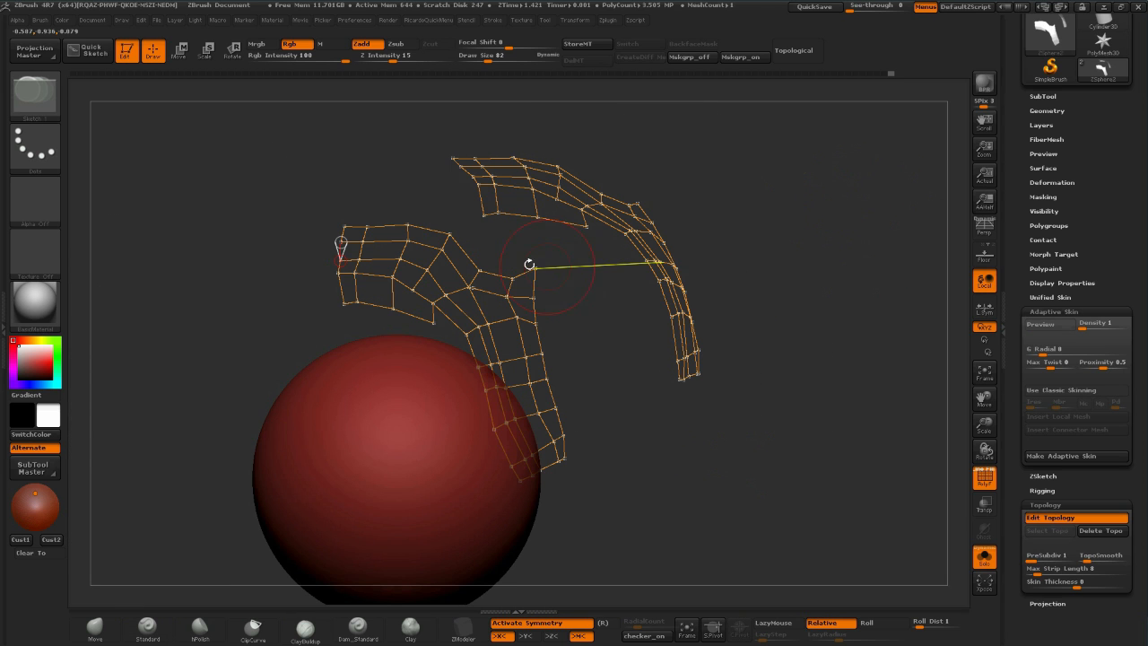
mouse_move(844, 204)
left_mouse_down()
mouse_move(827, 212)
mouse_move(860, 206)
left_mouse_up()
key("a")
key("shift+s")
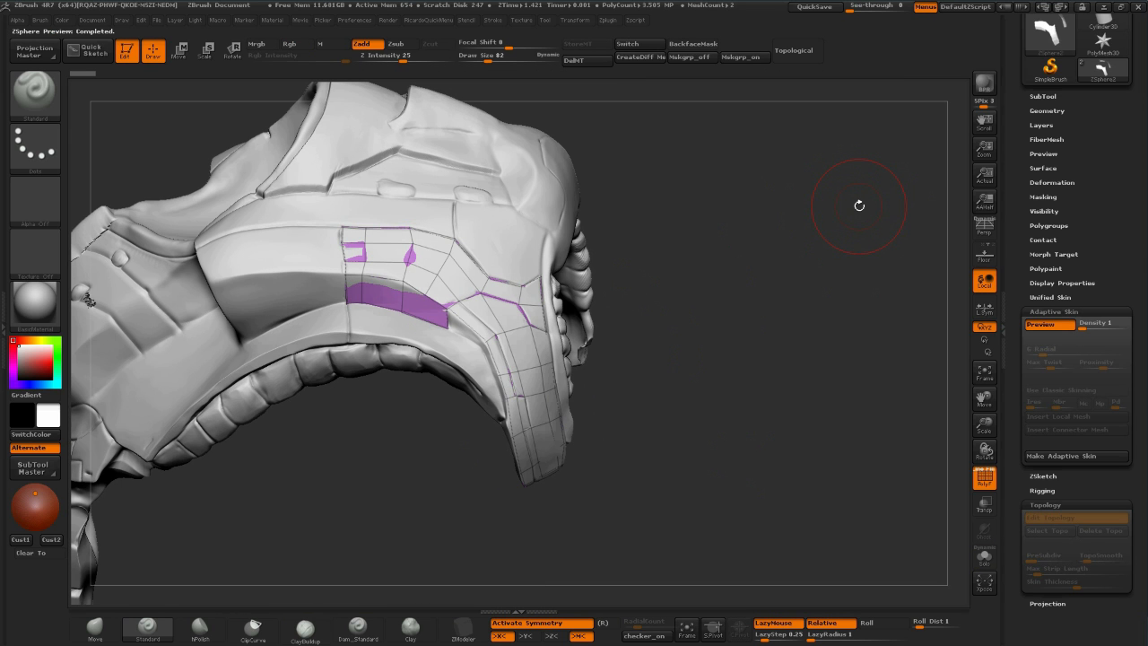
left_click_drag(826, 241, 558, 225)
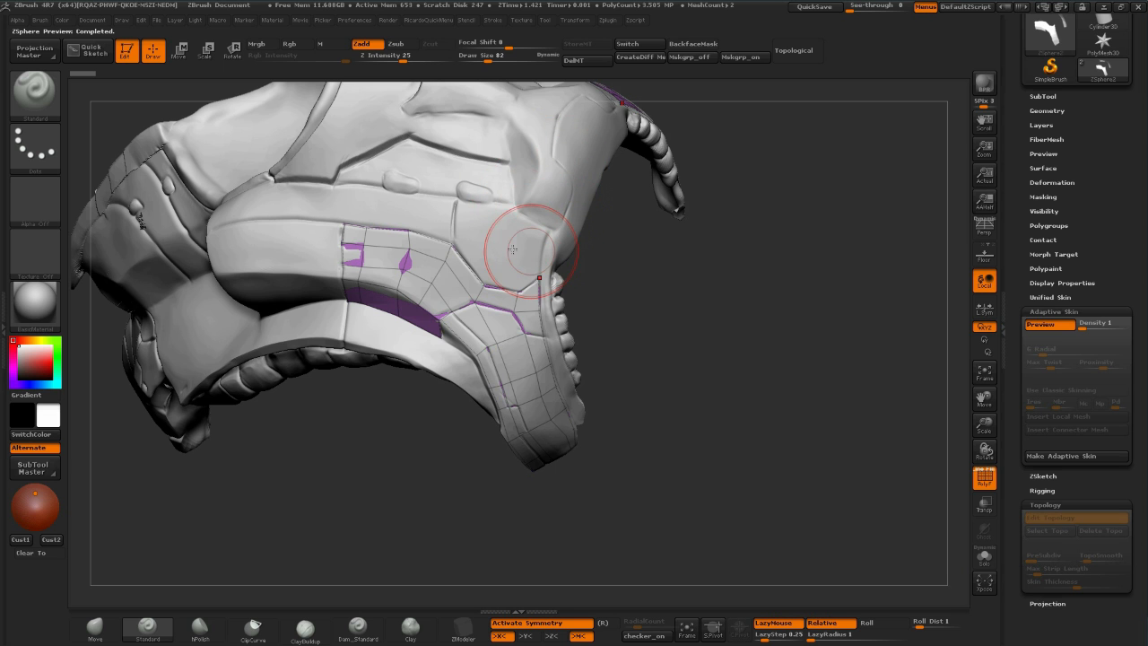
left_click_drag(829, 254, 844, 184)
mouse_move(863, 188)
left_mouse_down()
mouse_move(812, 195)
mouse_move(845, 198)
mouse_move(834, 201)
left_mouse_up()
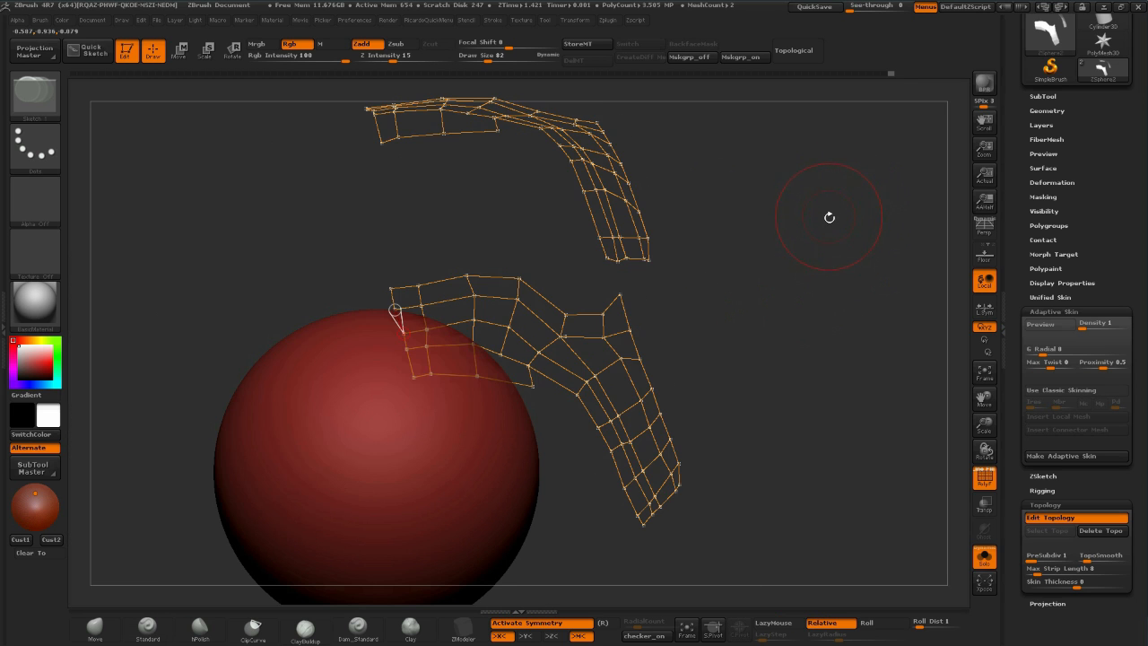
Draw two stacked quads from the jaw panel's top edge up the front side of the upper plate
mouse_move(856, 241)
left_mouse_down()
mouse_move(840, 254)
mouse_move(874, 343)
mouse_move(852, 399)
left_mouse_up()
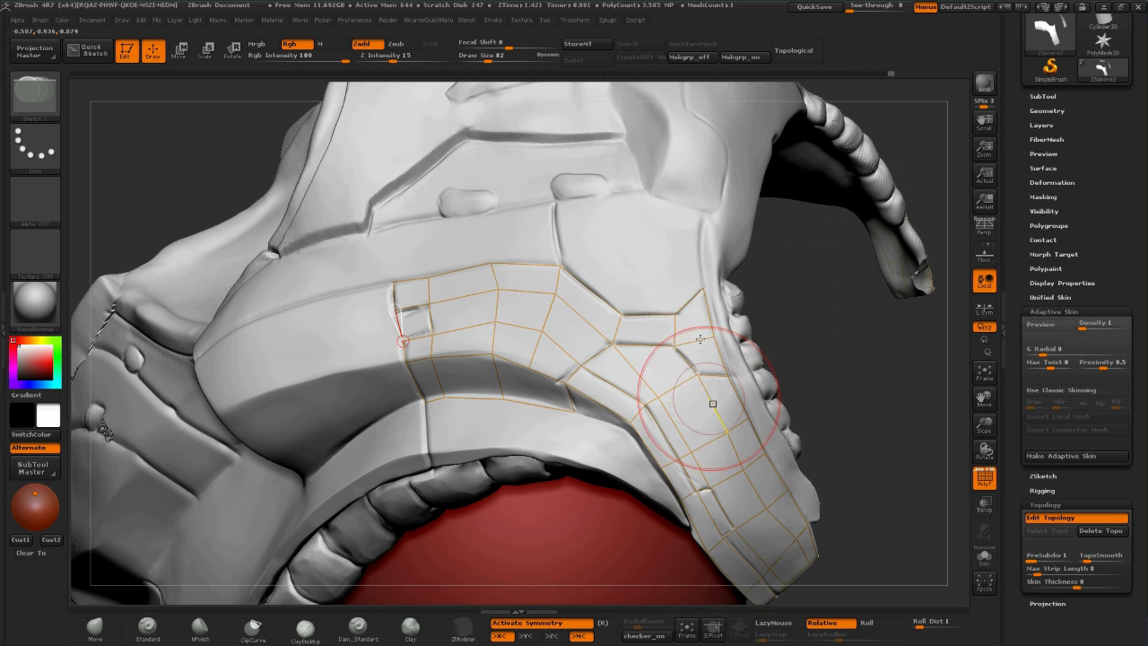
key("ctrl")
left_click(675, 315, "ctrl")
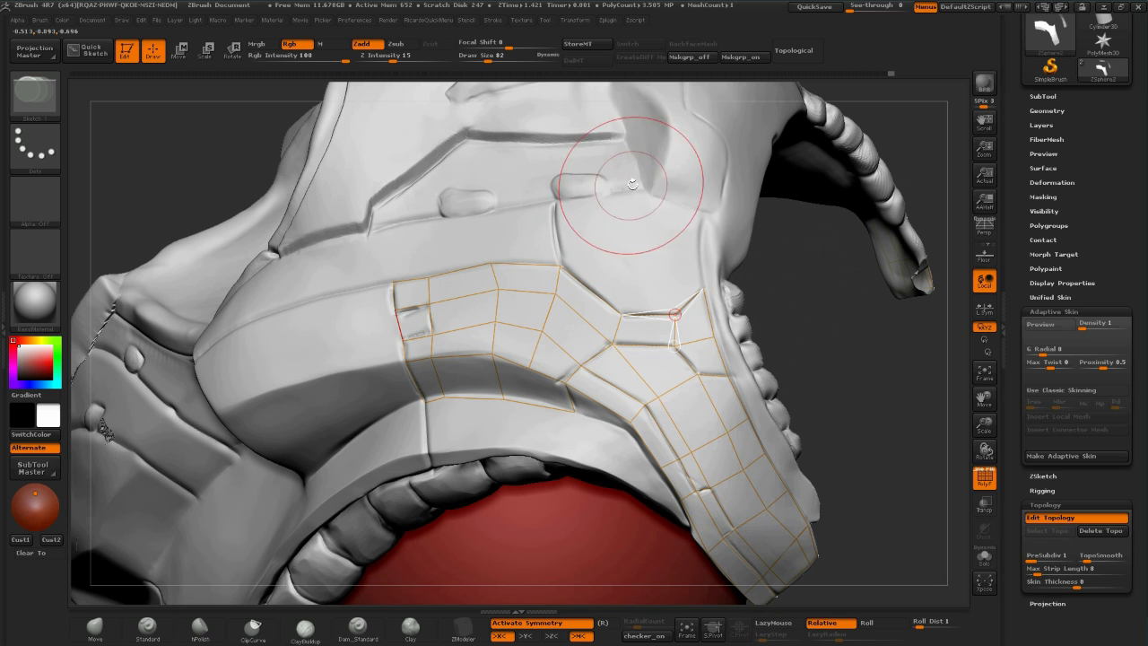
left_click(659, 256)
left_click(698, 244)
left_click(703, 290)
left_click(703, 212)
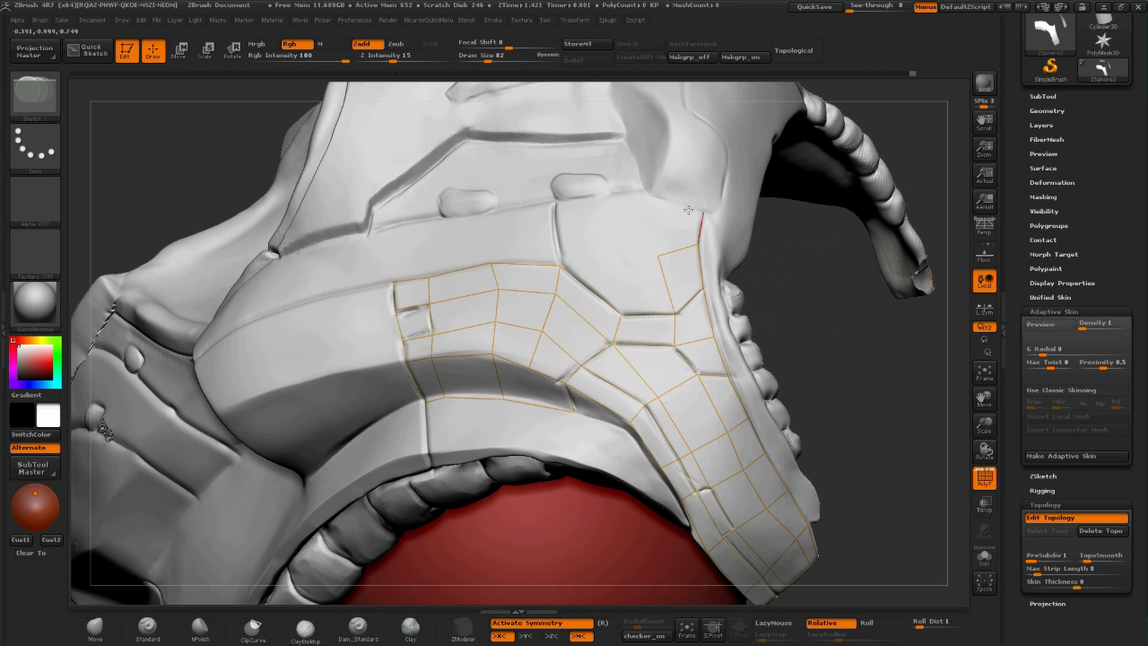
left_click(654, 197)
left_click(659, 256)
Fill the rest of the upper front plate with quads, connecting them to the cheek row and the vertical groove
left_click(608, 197)
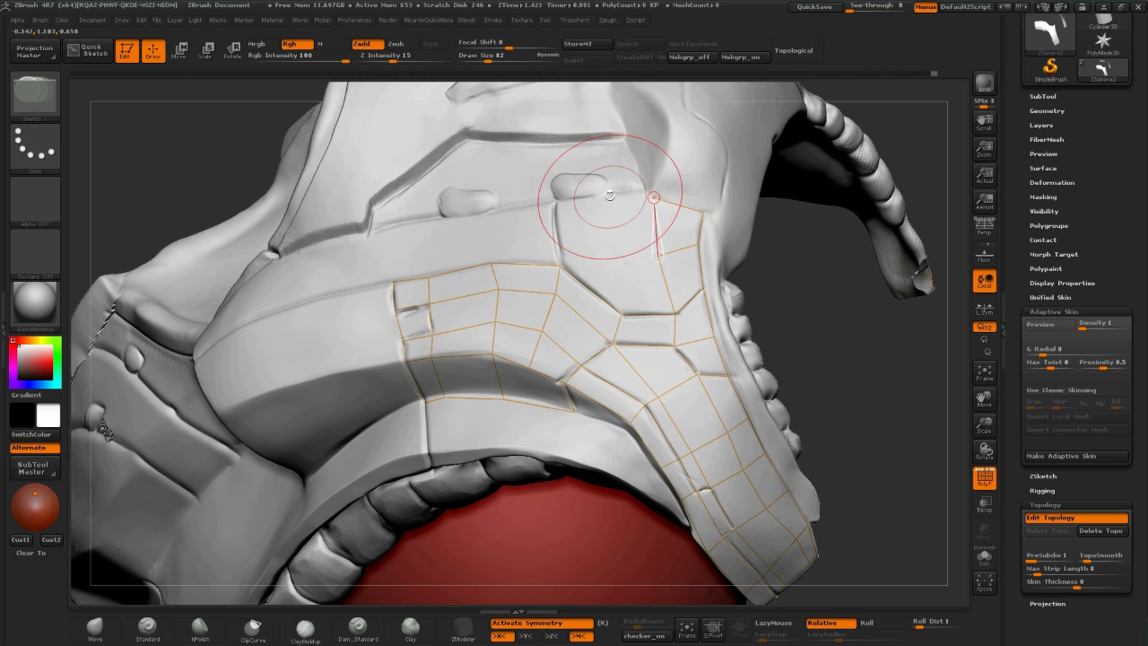
left_click(614, 253)
left_click(658, 256)
left_click(614, 253)
left_click(560, 266)
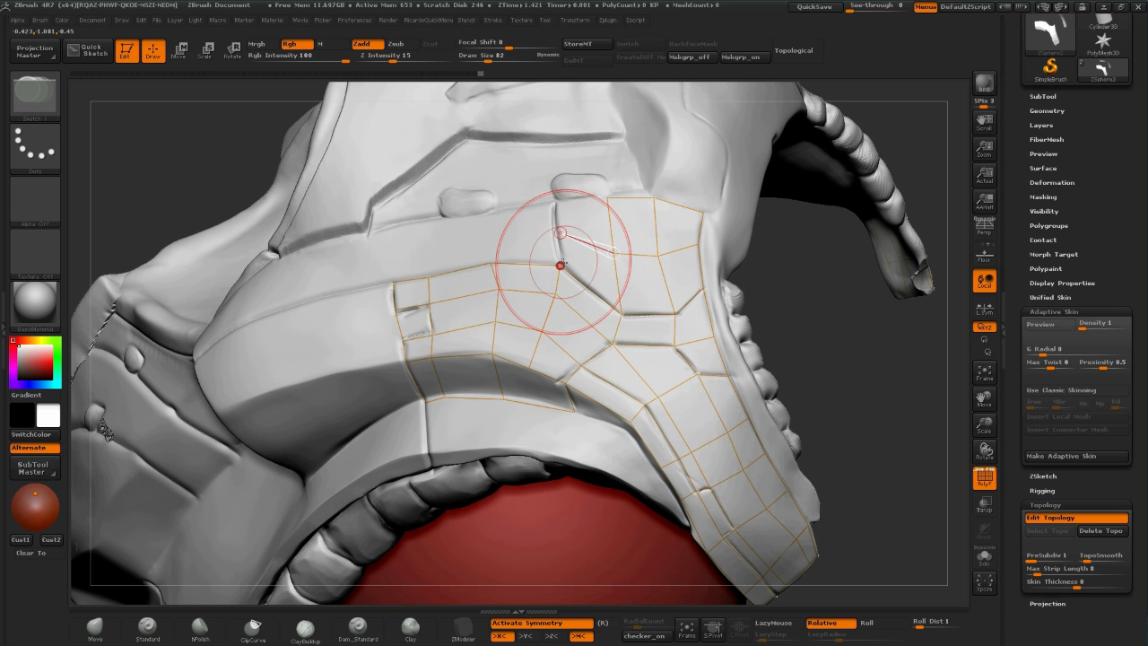
left_click(553, 202)
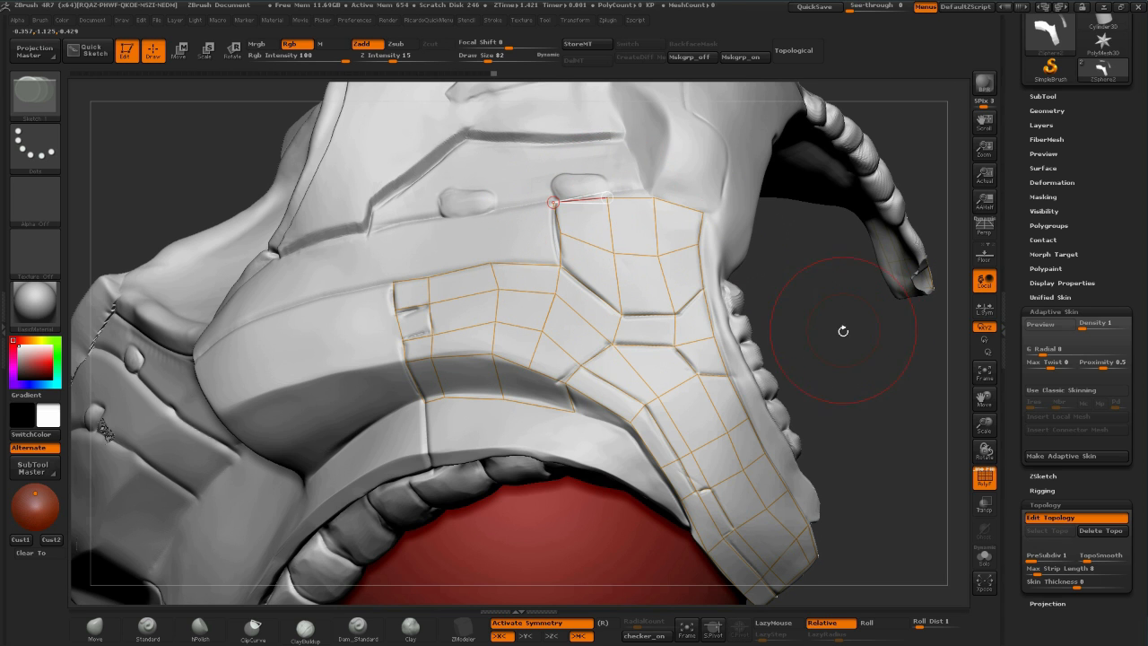
Draw two quads backward along the upper cheek strip beneath the oval bumps, connecting them to the row below
left_click_drag(841, 328, 500, 205)
left_click(482, 213)
left_click(493, 265)
left_click(420, 218)
left_click(426, 277)
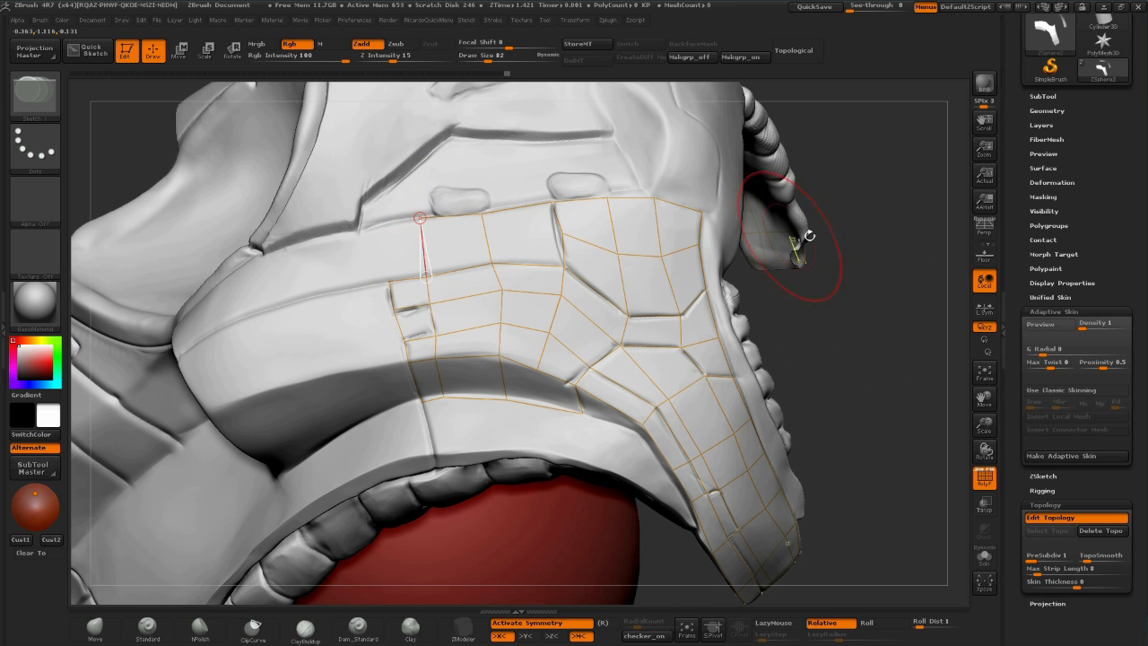
Draw another quad at the rear end of the upper cheek strip, connecting it to the row below
left_click_drag(864, 227, 830, 143)
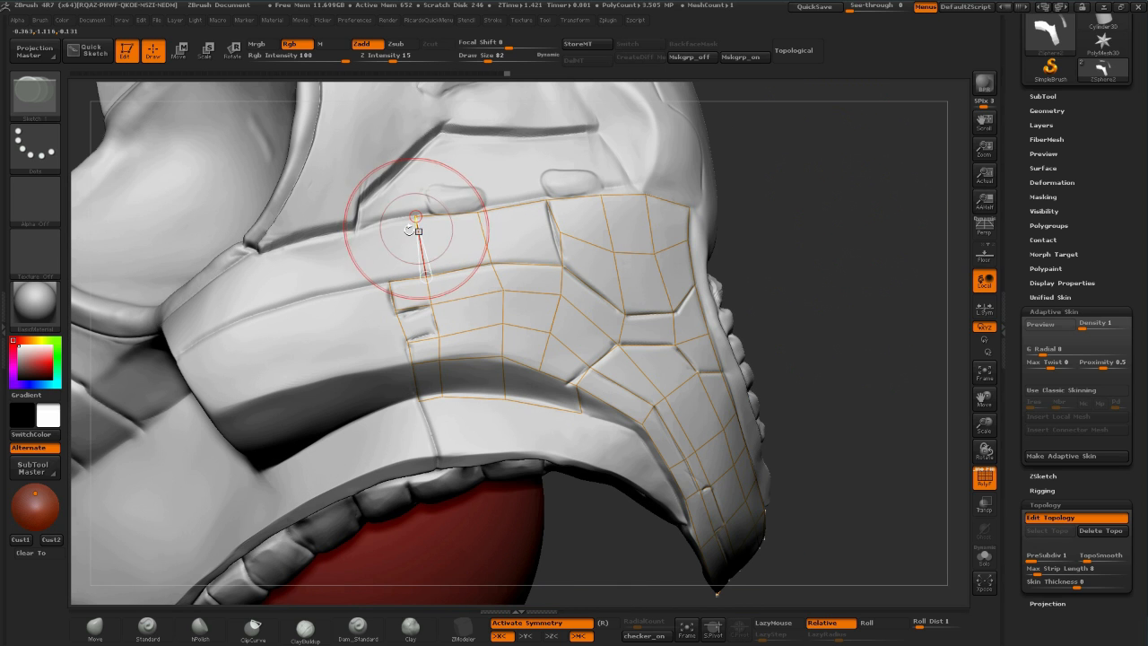
left_click(388, 282)
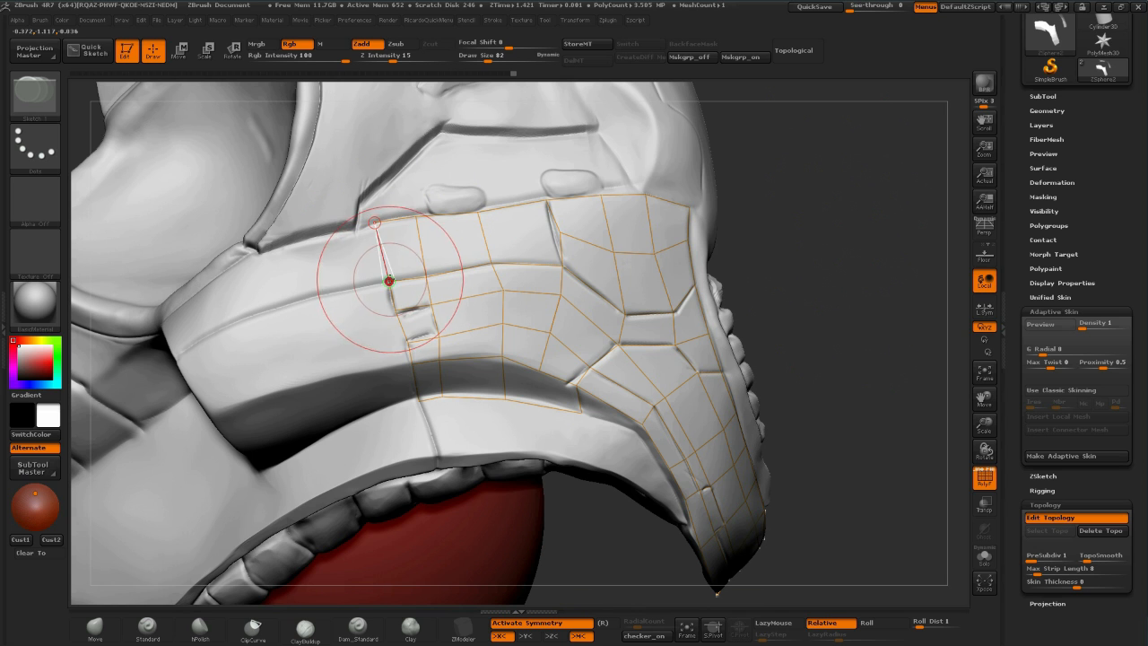
left_click_drag(838, 199, 808, 220)
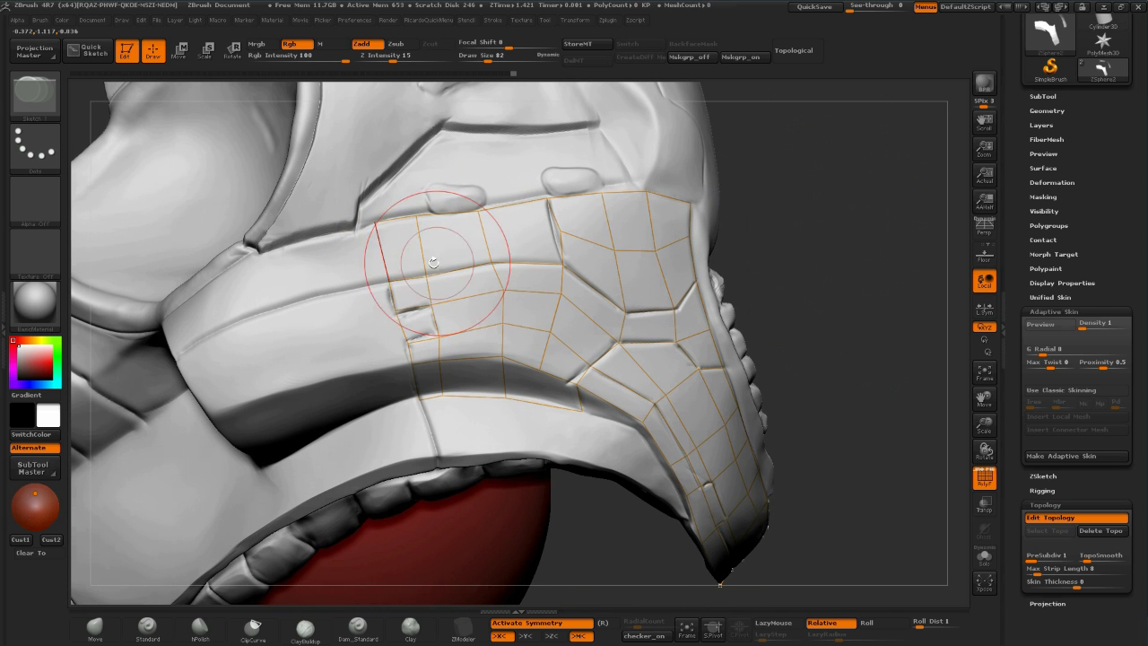
Split the upper cheek strip lengthwise with a row of edges joined to the front plate's middle row
key("ctrl")
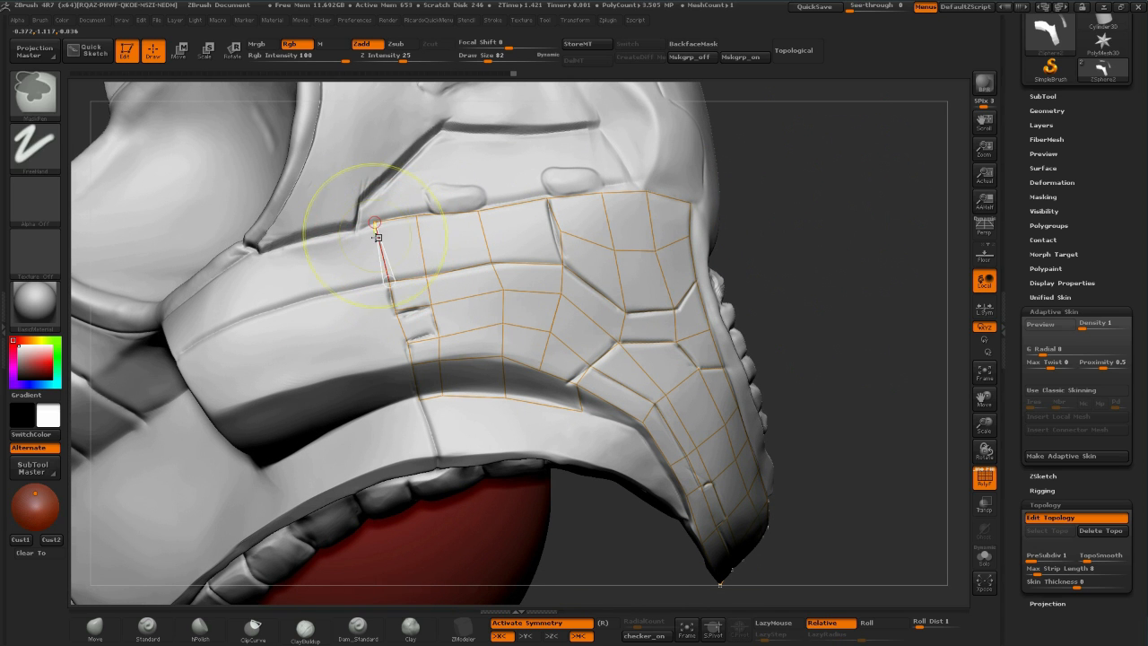
left_click(382, 254)
left_click(485, 236)
key("w")
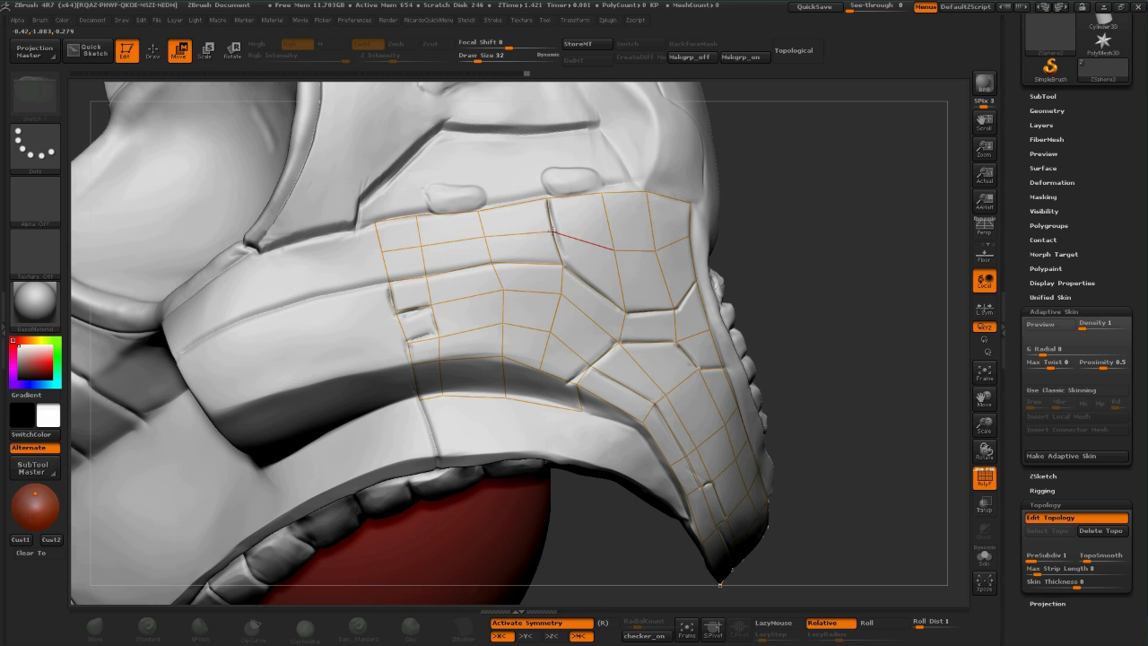
left_click_drag(885, 186, 756, 239)
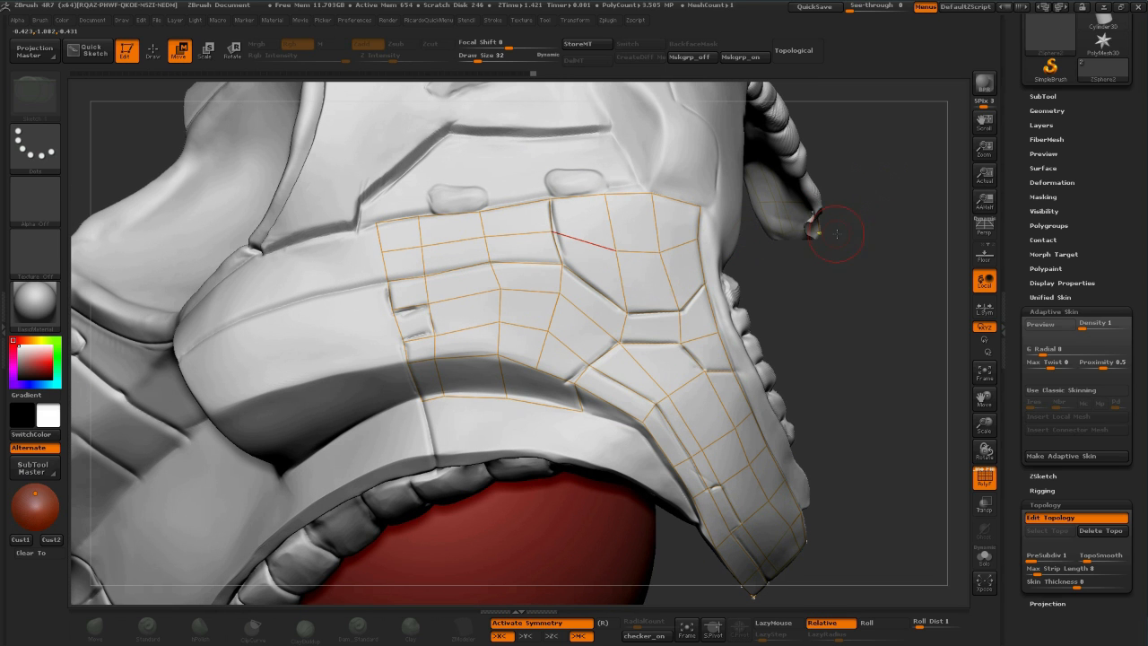
Draw a narrow strip of quads upward from the upper plate's front corner along the edge of the snout
key("q")
mouse_move(851, 300)
left_mouse_down()
mouse_move(799, 313)
mouse_move(809, 329)
left_mouse_up()
key("s")
left_click_drag(563, 247, 569, 247)
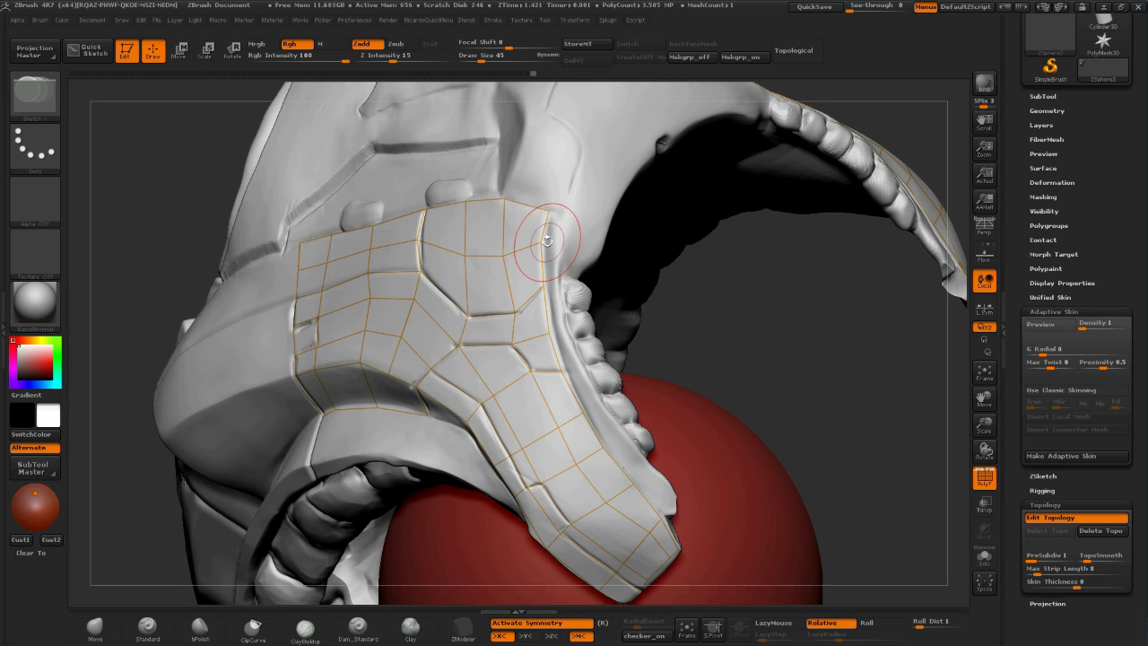
key("shift")
key("shift")
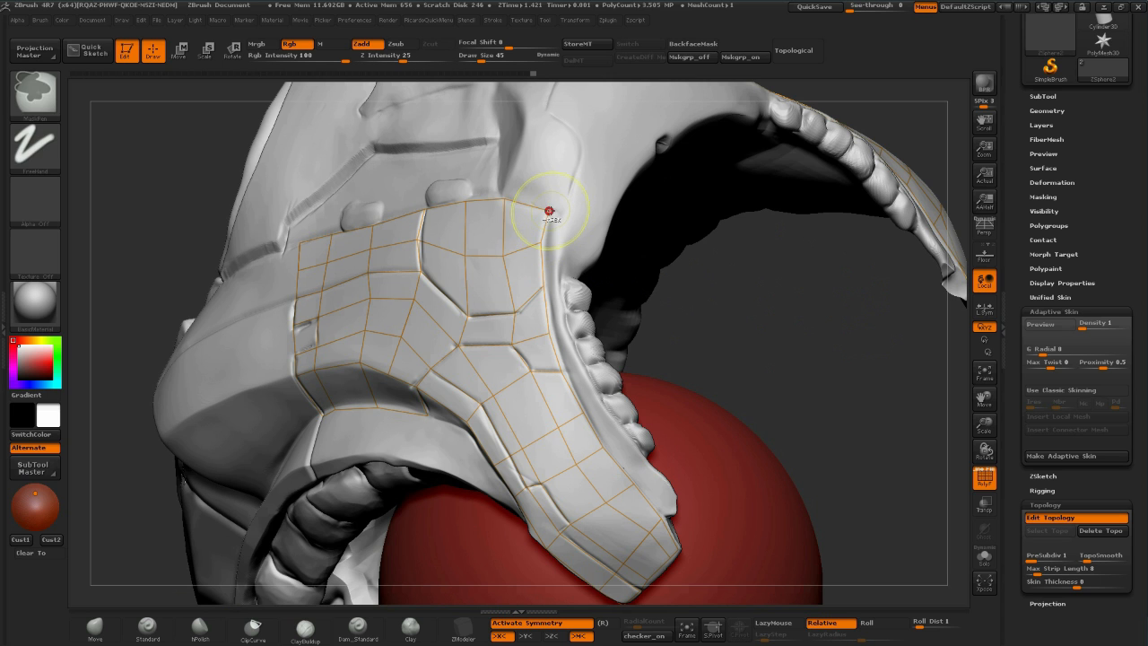
mouse_move(704, 258)
left_mouse_down()
mouse_move(736, 291)
mouse_move(762, 376)
left_mouse_up()
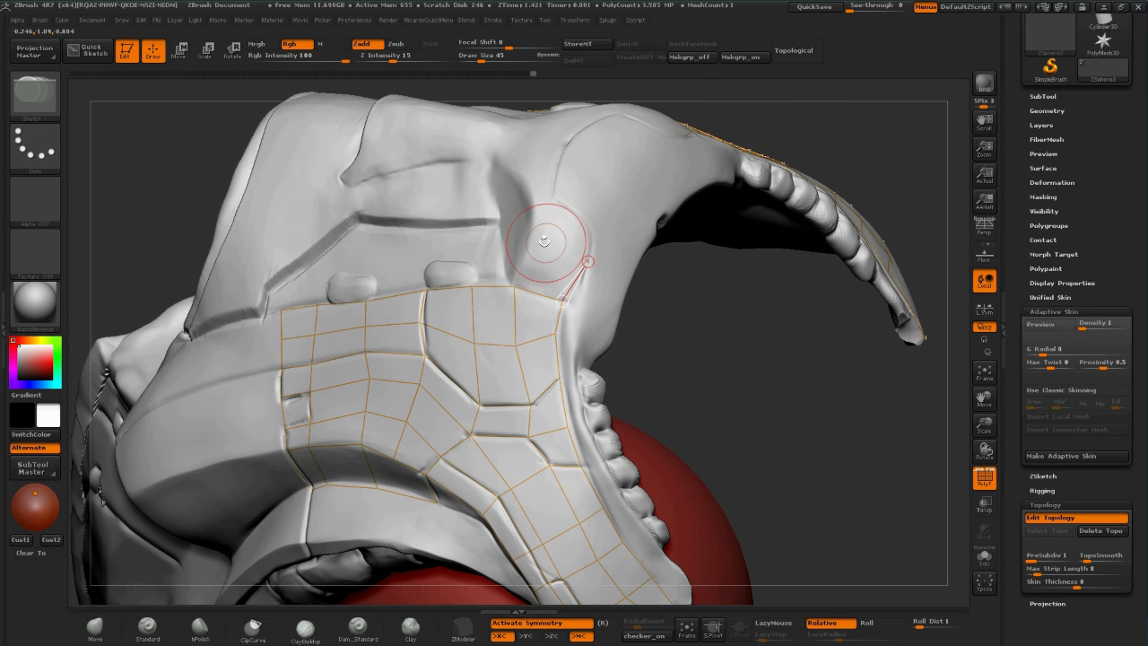
left_click(514, 284)
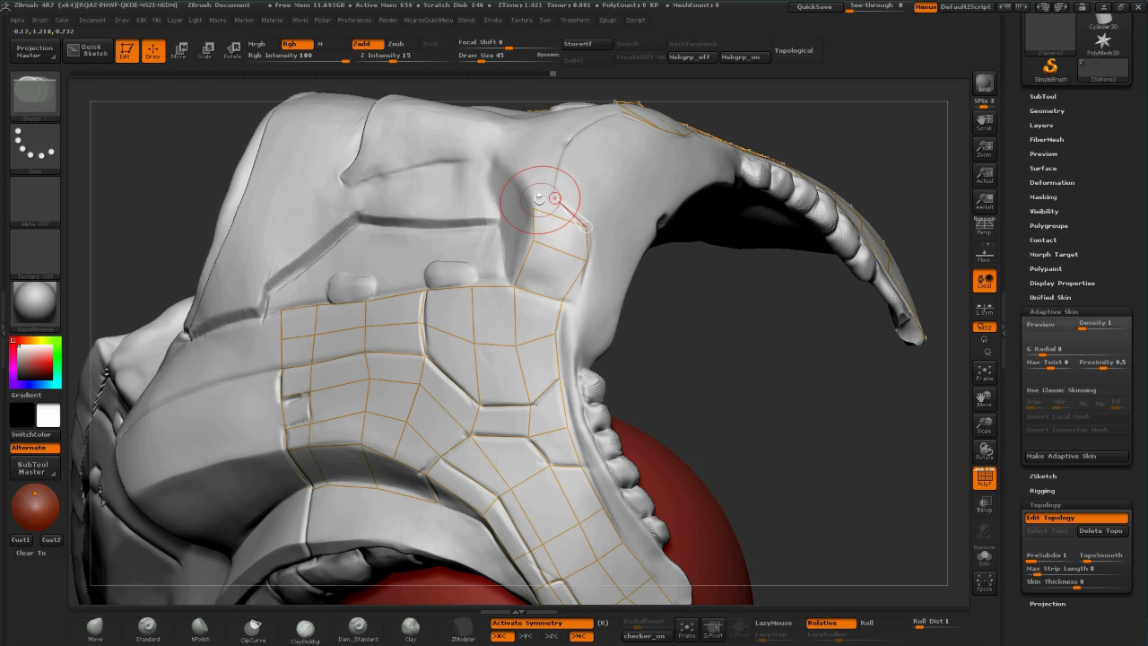
mouse_move(744, 348)
left_mouse_down()
mouse_move(762, 326)
mouse_move(771, 403)
mouse_move(751, 345)
left_mouse_up()
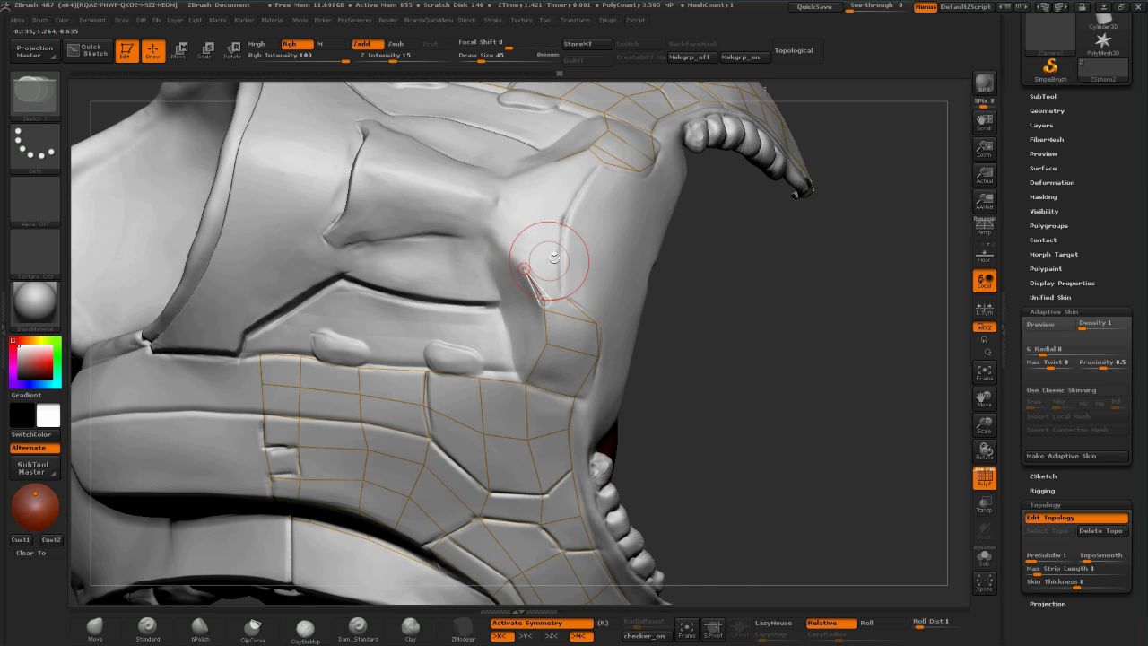
Continue the front strip to the snout's centre line and fill in quads joining both mirrored halves
left_click(564, 286)
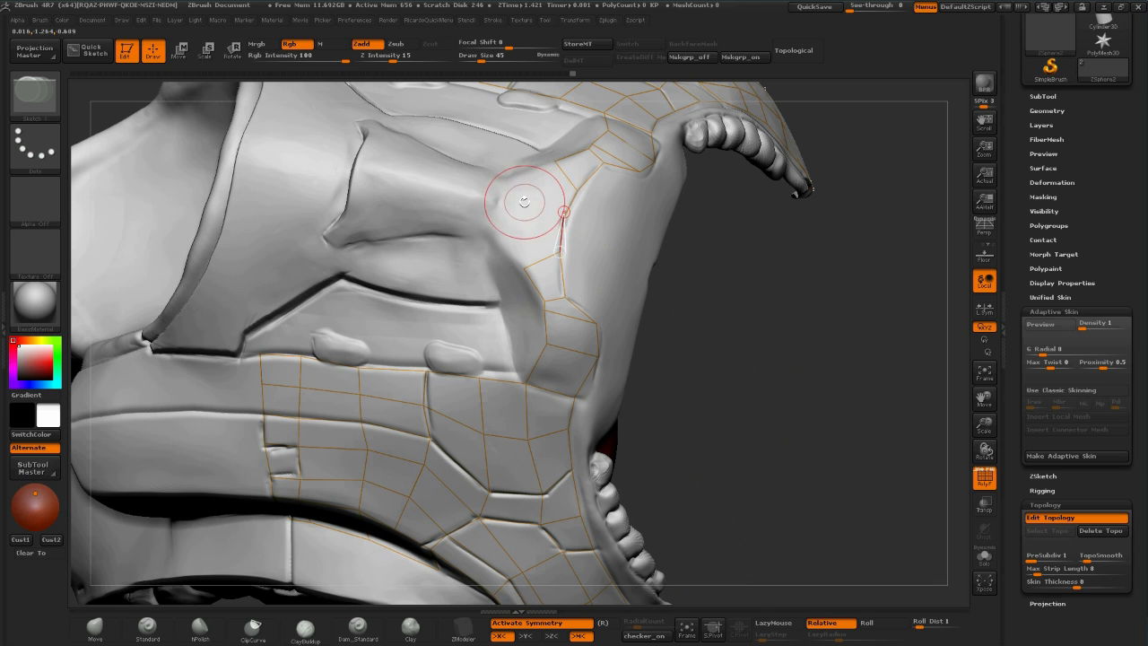
left_click_drag(762, 267, 587, 236)
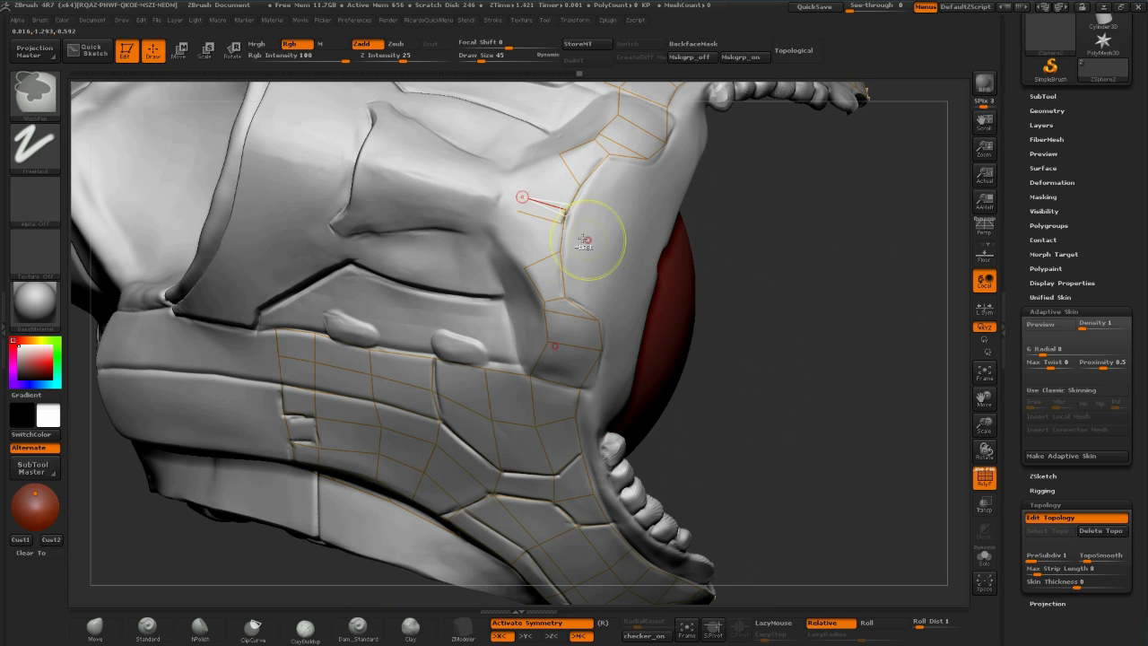
key("shift")
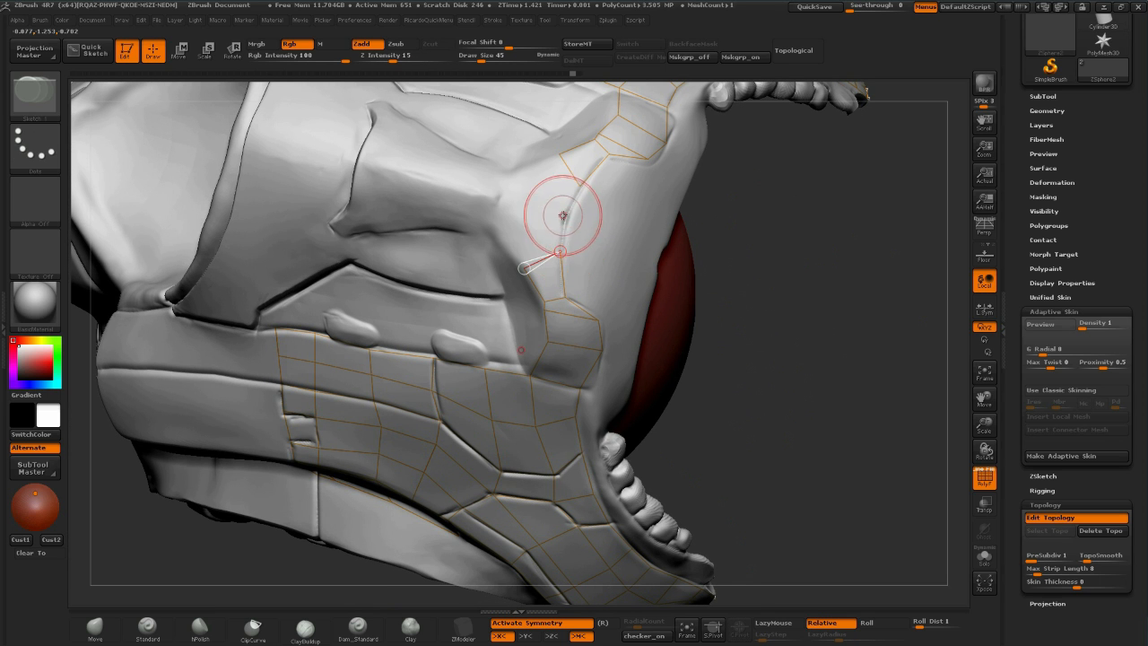
left_click(561, 252, "ctrl")
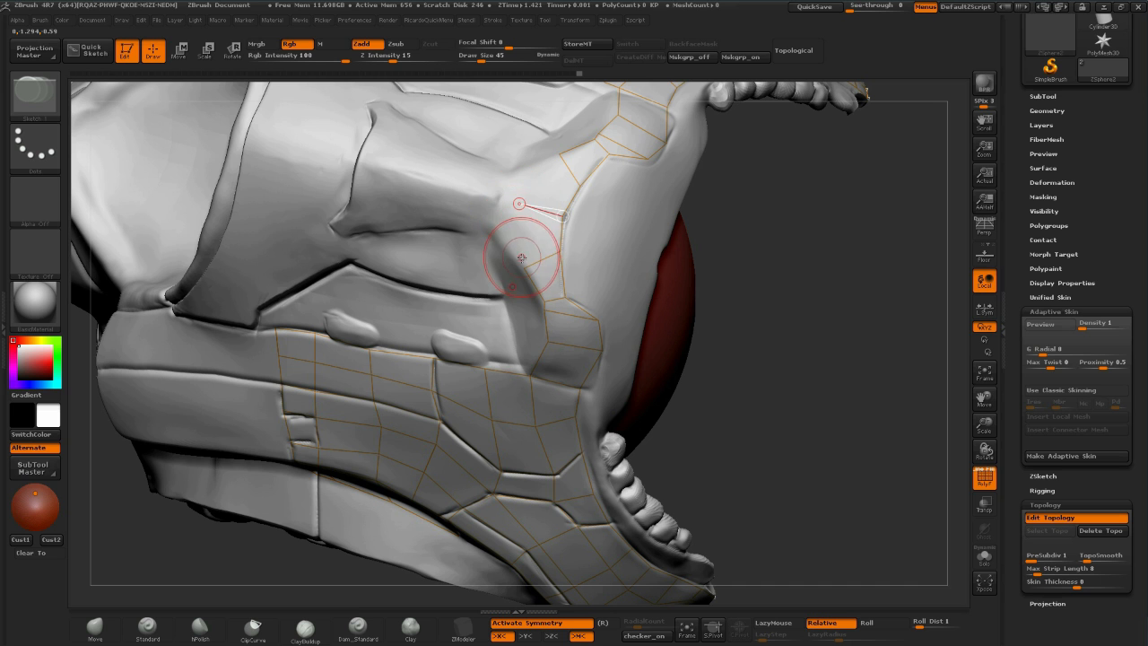
mouse_move(802, 247)
left_mouse_down()
mouse_move(689, 164)
mouse_move(525, 192)
left_mouse_up()
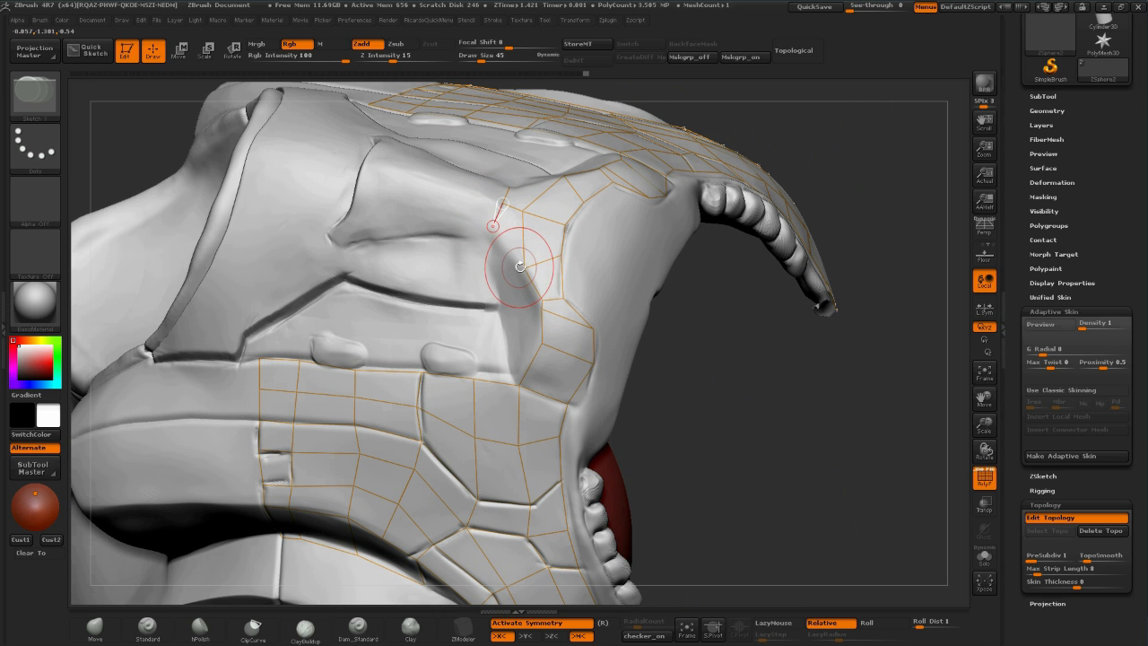
Draw quads backward along the snout's raised central ridge from the front junction to the rear crease
mouse_move(816, 99)
left_mouse_down()
mouse_move(843, 67)
mouse_move(826, 97)
left_mouse_up()
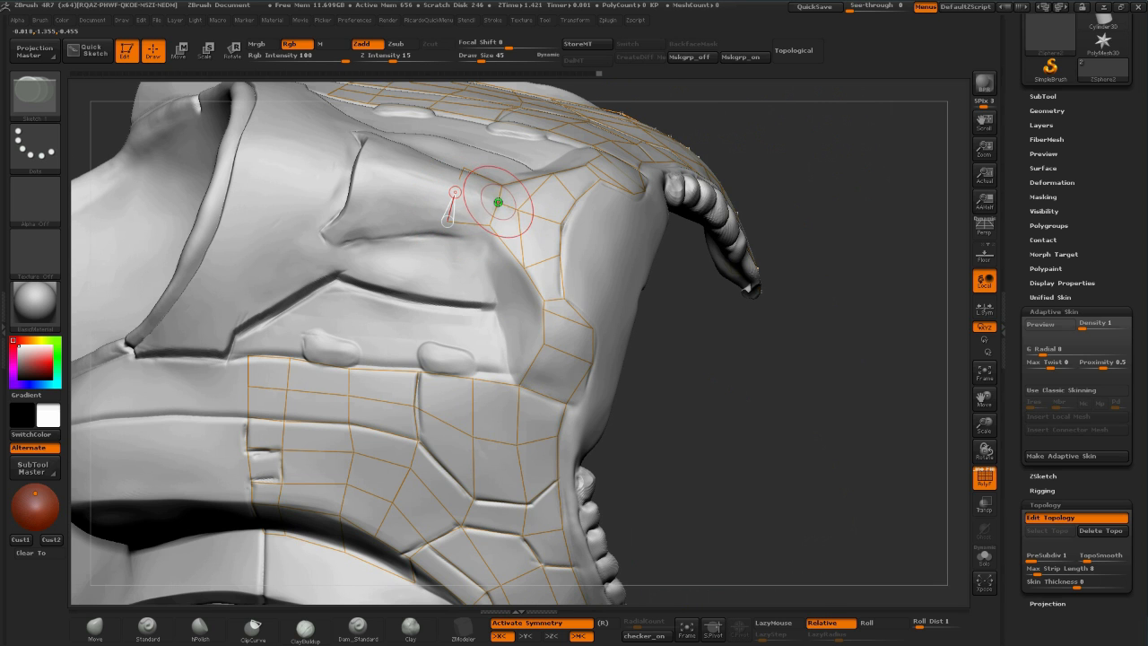
left_click_drag(825, 113, 461, 192)
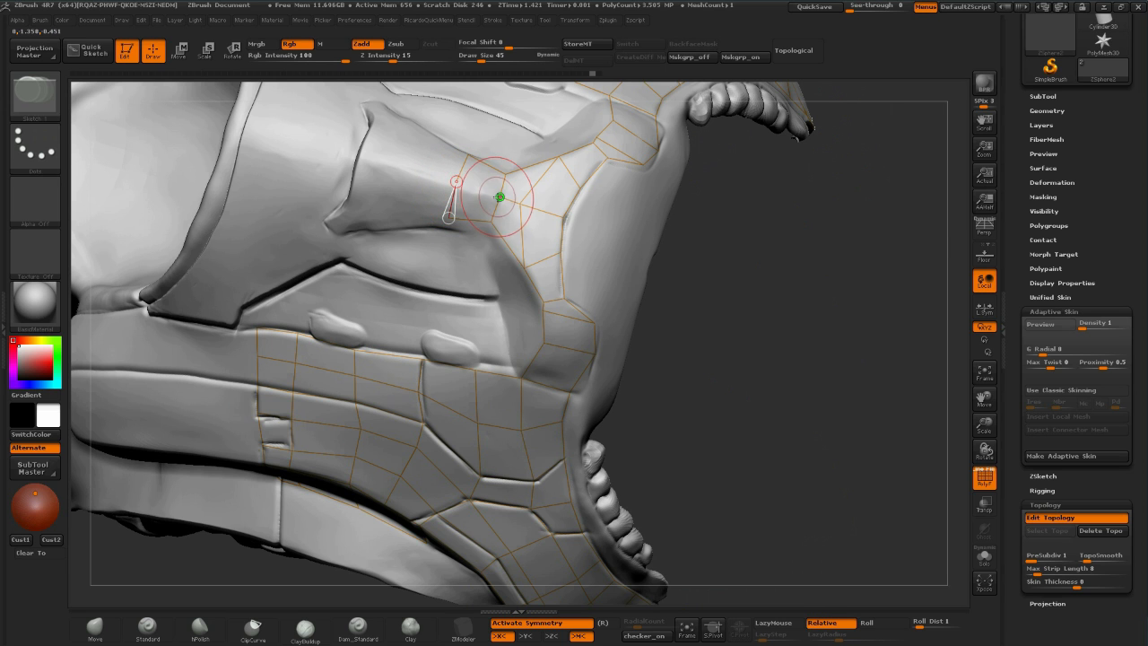
left_click_drag(792, 254, 434, 175)
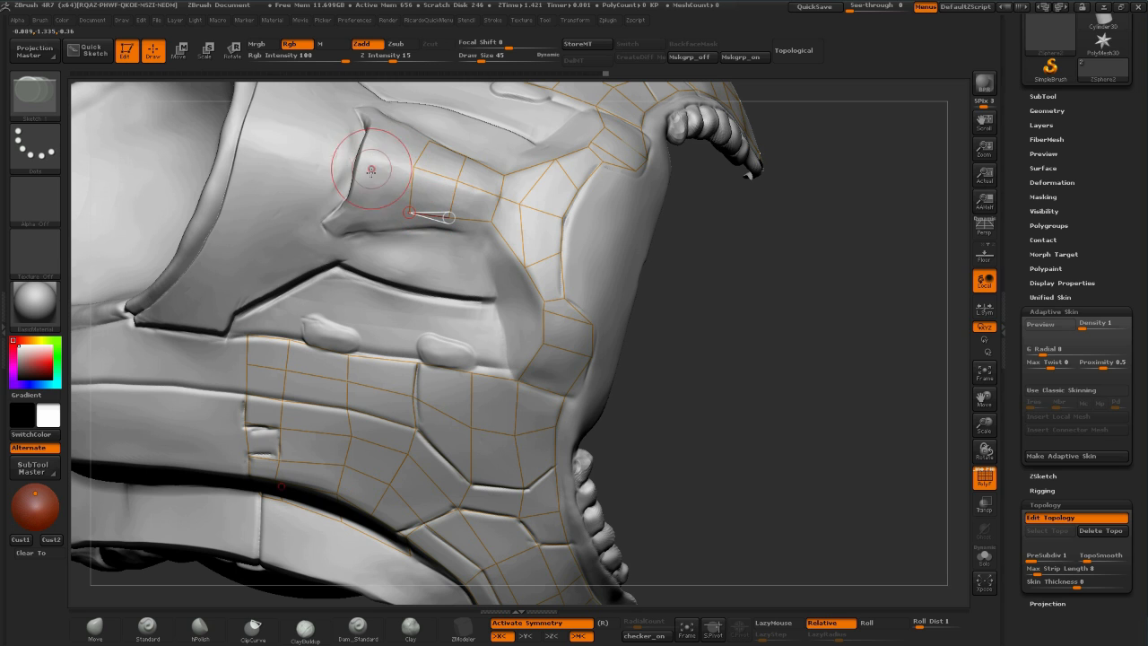
left_click(354, 206)
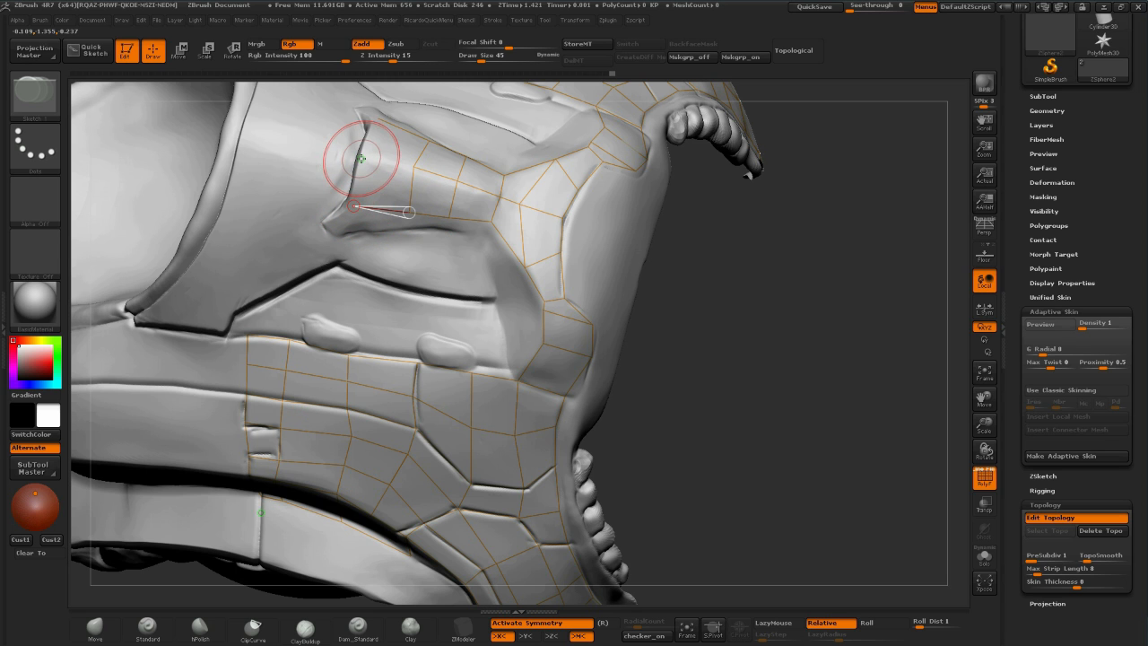
left_click(363, 154)
left_click_drag(761, 313, 774, 223)
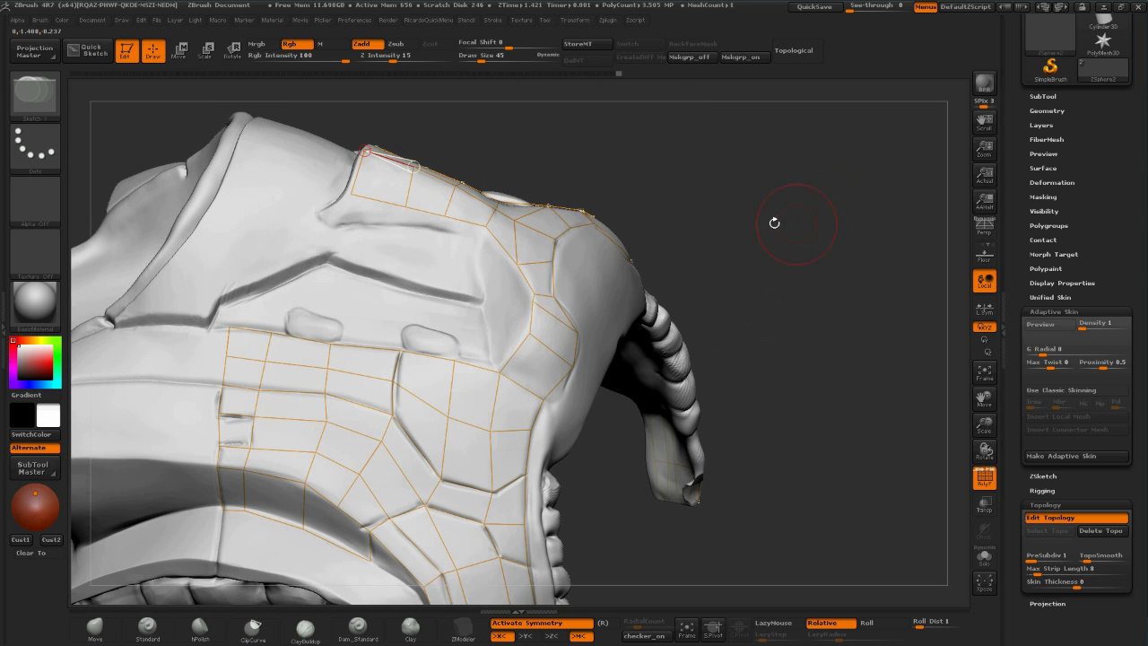
Draw a row of quads down the central ridge's side edge, from the pointed rear corner to the front junction
key("ctrl")
left_click(406, 206, "ctrl")
left_click(403, 223)
left_click(357, 225)
left_click(352, 195)
left_click(331, 230)
left_click(319, 214)
left_click(352, 194)
left_click(403, 222, "ctrl")
left_click(442, 231)
left_click(444, 216)
left_click(477, 243)
left_click(485, 226)
Draw the first quad down the recess between ridge and cheek plate, and undo the edge closing the next one
left_click_drag(624, 194, 512, 295)
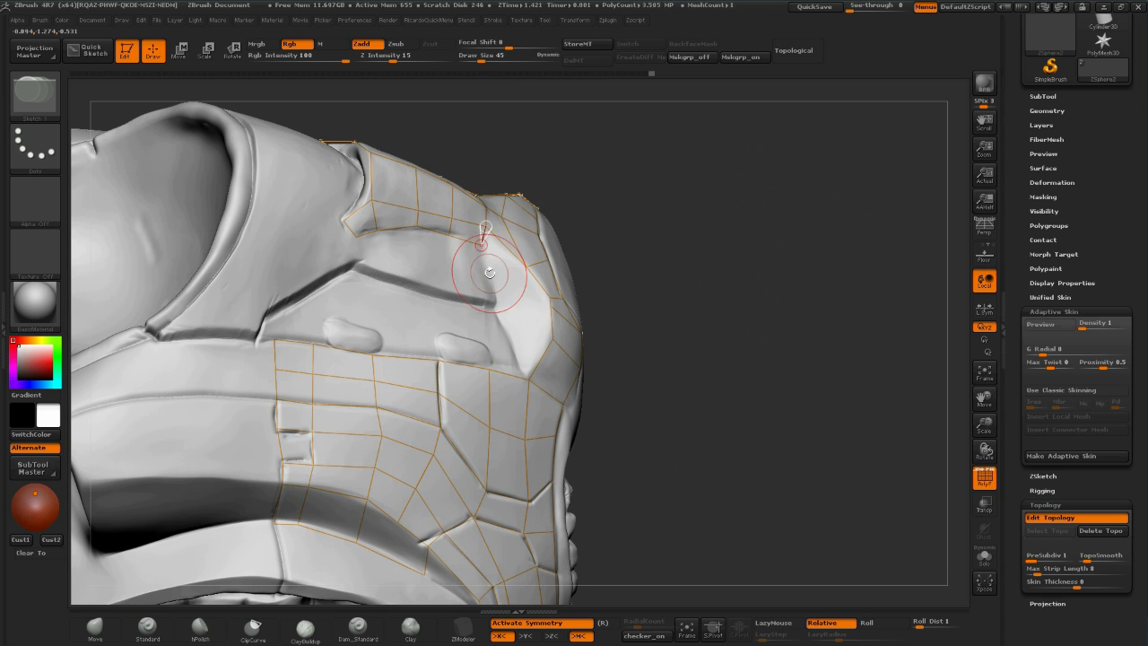
left_click(499, 311)
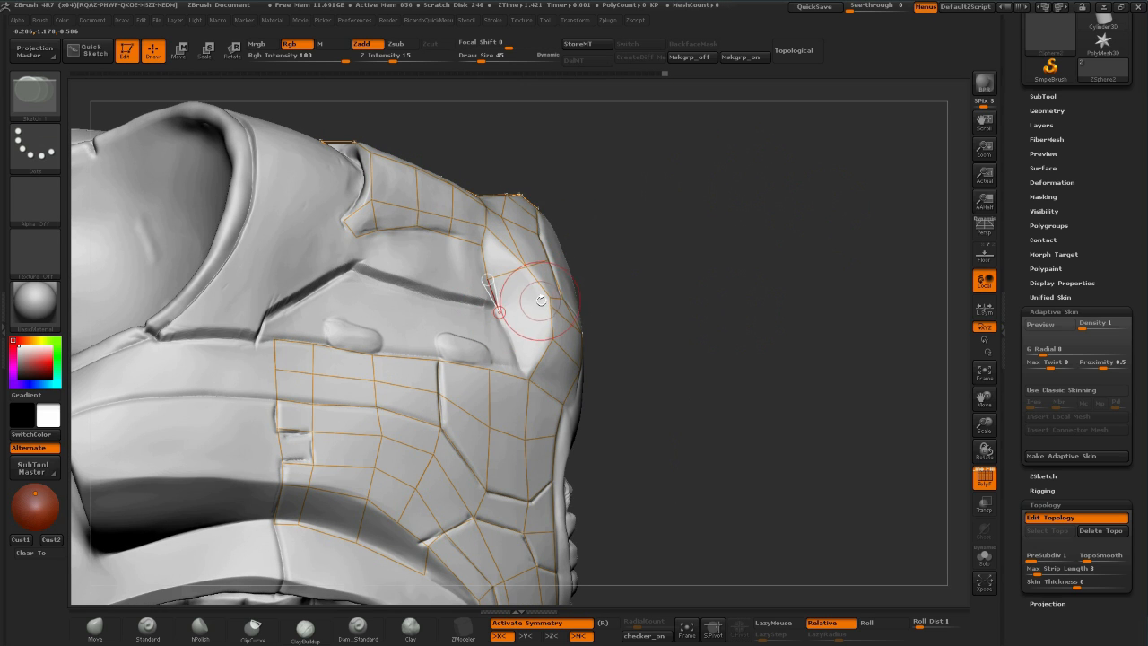
mouse_move(748, 252)
left_mouse_down()
mouse_move(749, 267)
mouse_move(567, 290)
left_mouse_up()
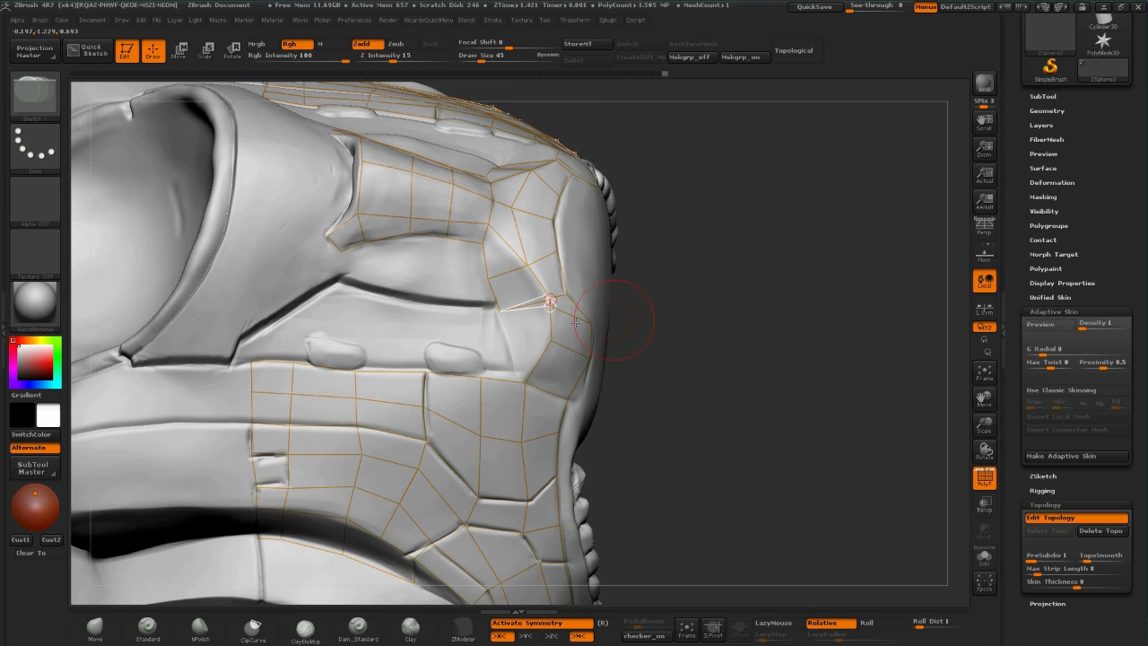
left_click_drag(812, 344, 812, 395, "alt")
key("bracketleft")
key("bracketleft")
key("bracketleft")
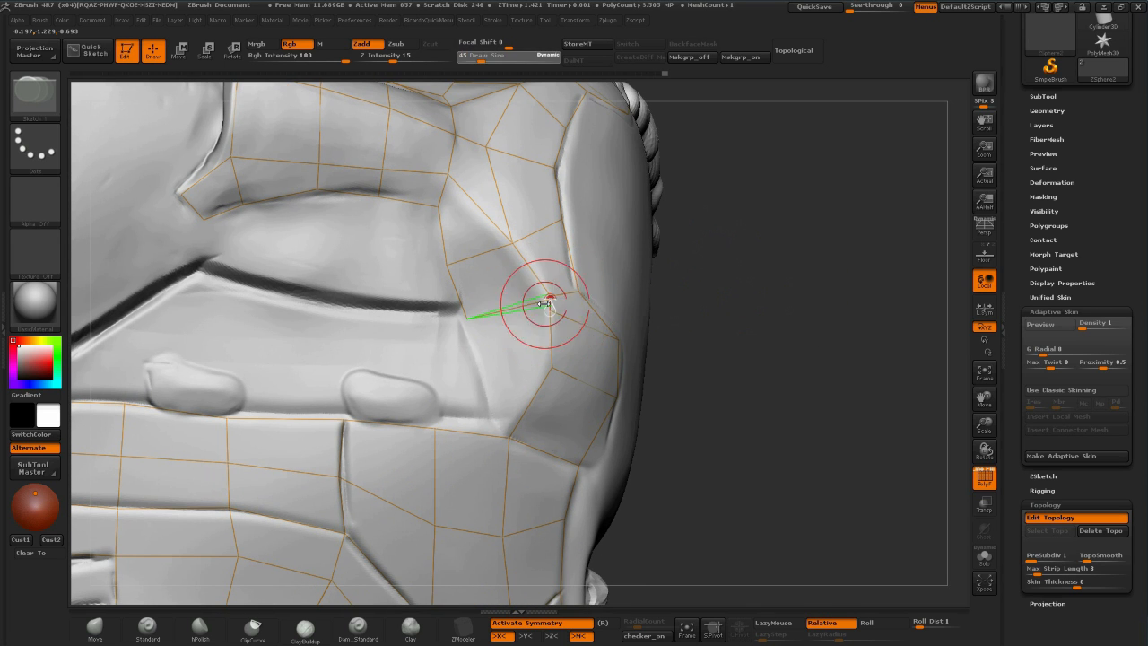
left_click_drag(836, 248, 774, 275)
key("ctrl+z")
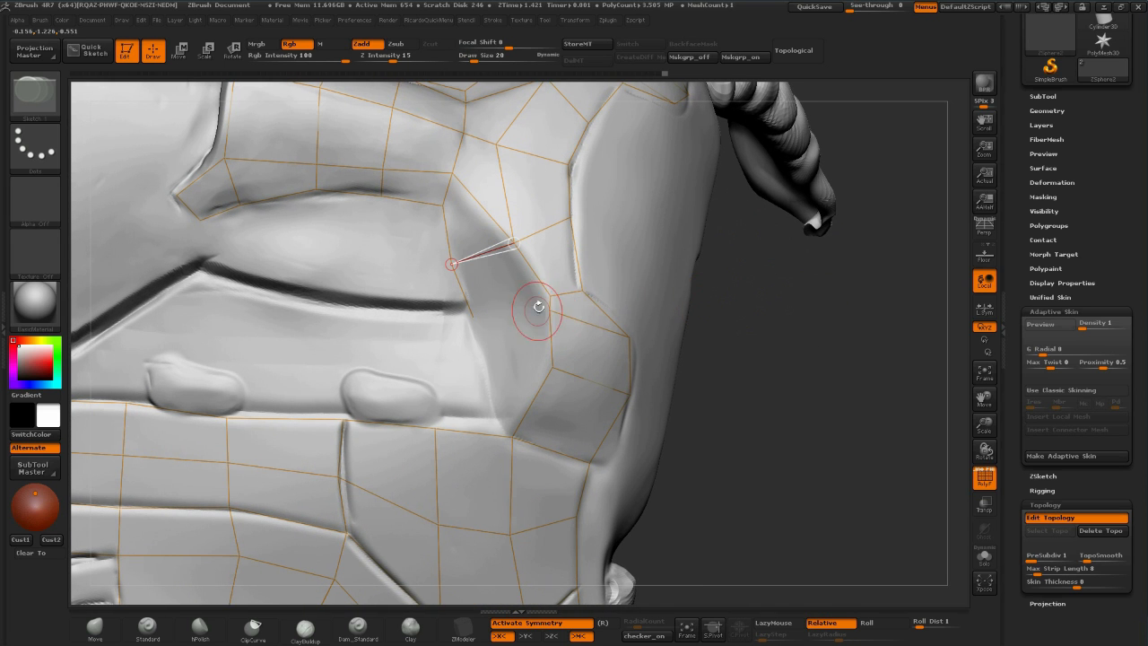
Move the front strip's vertices beside the recess to even out the spacing of its quads
key("w")
key("bracketleft")
key("bracketleft")
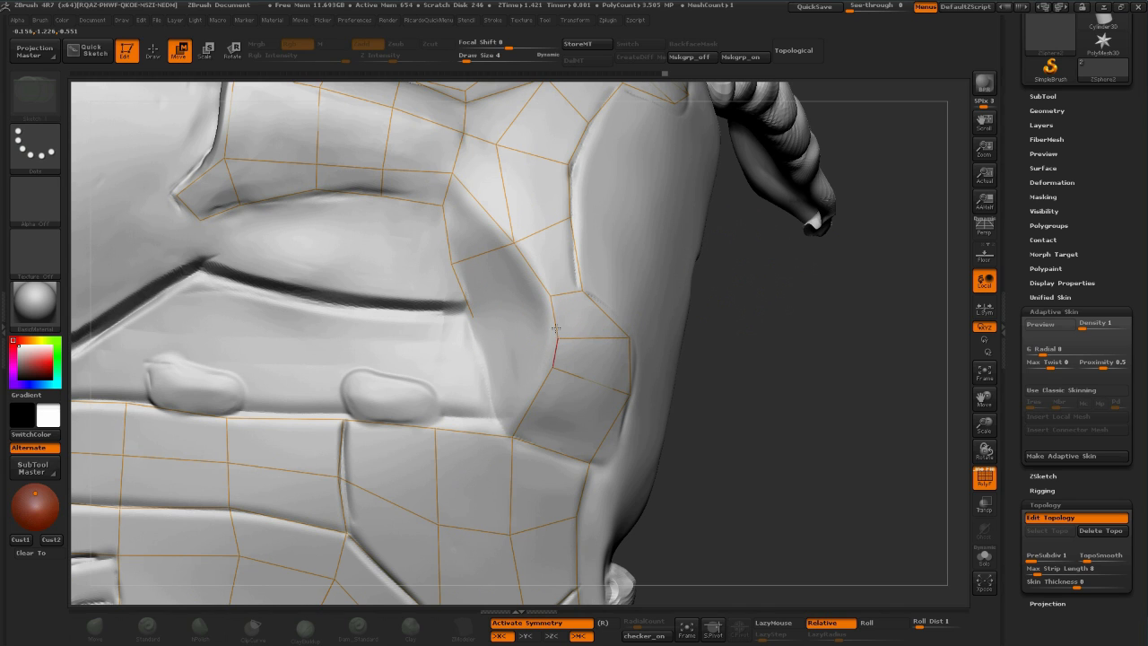
left_click_drag(557, 339, 555, 324)
left_click_drag(552, 368, 544, 387)
left_click_drag(555, 324, 556, 333)
left_click_drag(630, 337, 634, 349)
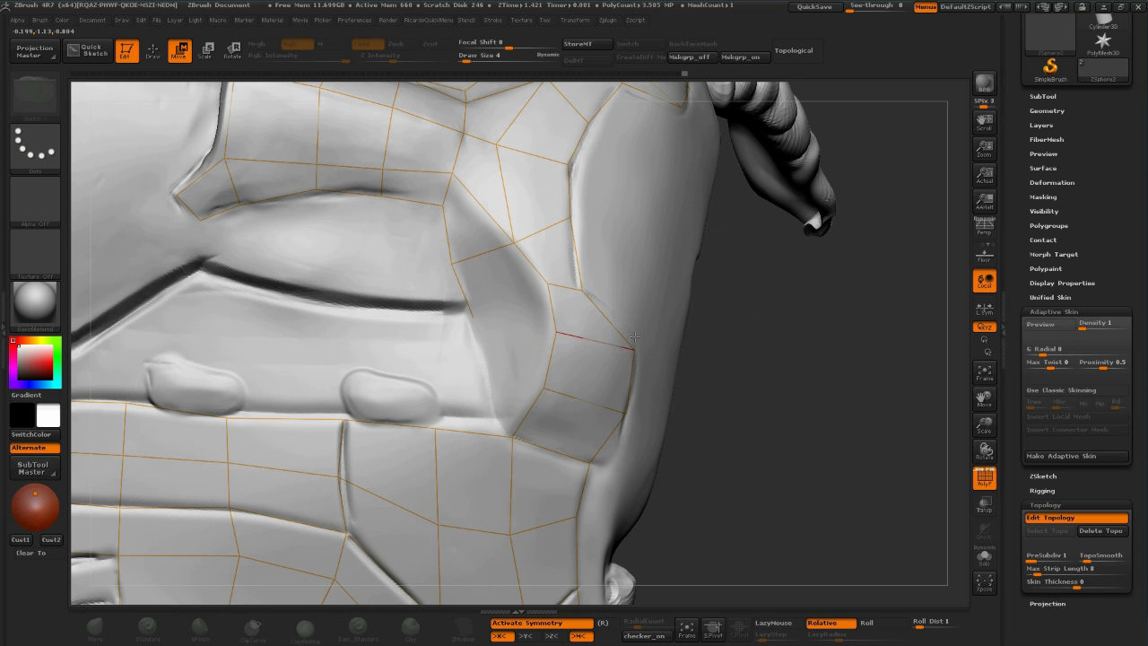
left_click_drag(771, 363, 790, 363)
Fill the rest of the recess with quads down to the upper cheek plate's top edge
key("q")
key("bracketright")
key("bracketright")
key("bracketright")
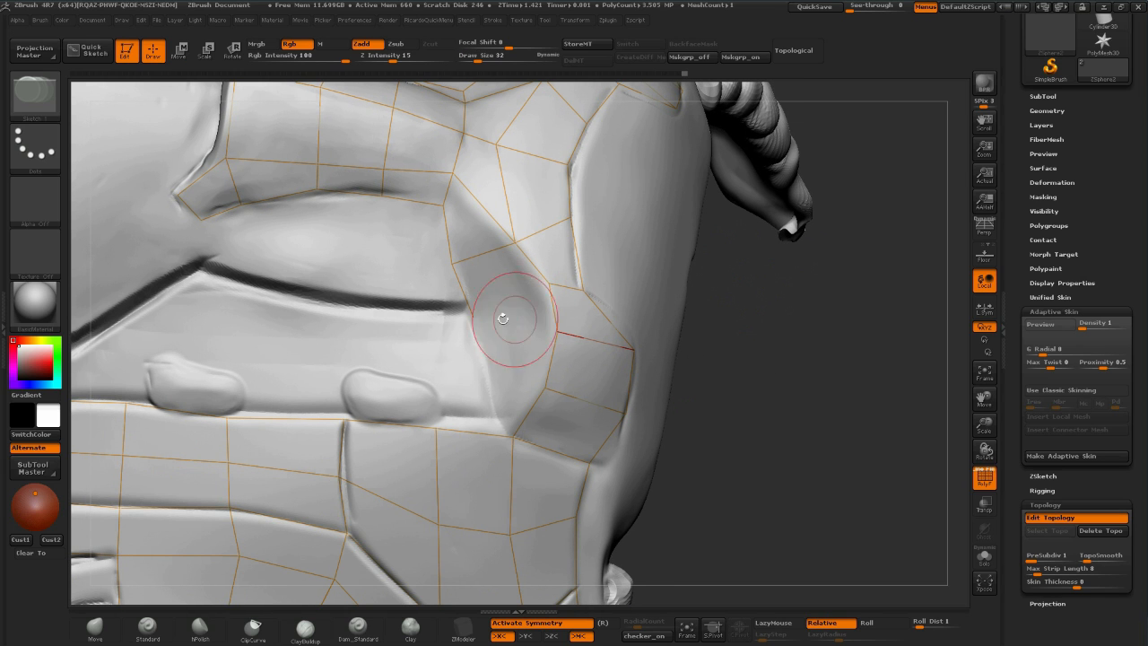
left_click(474, 317, "ctrl")
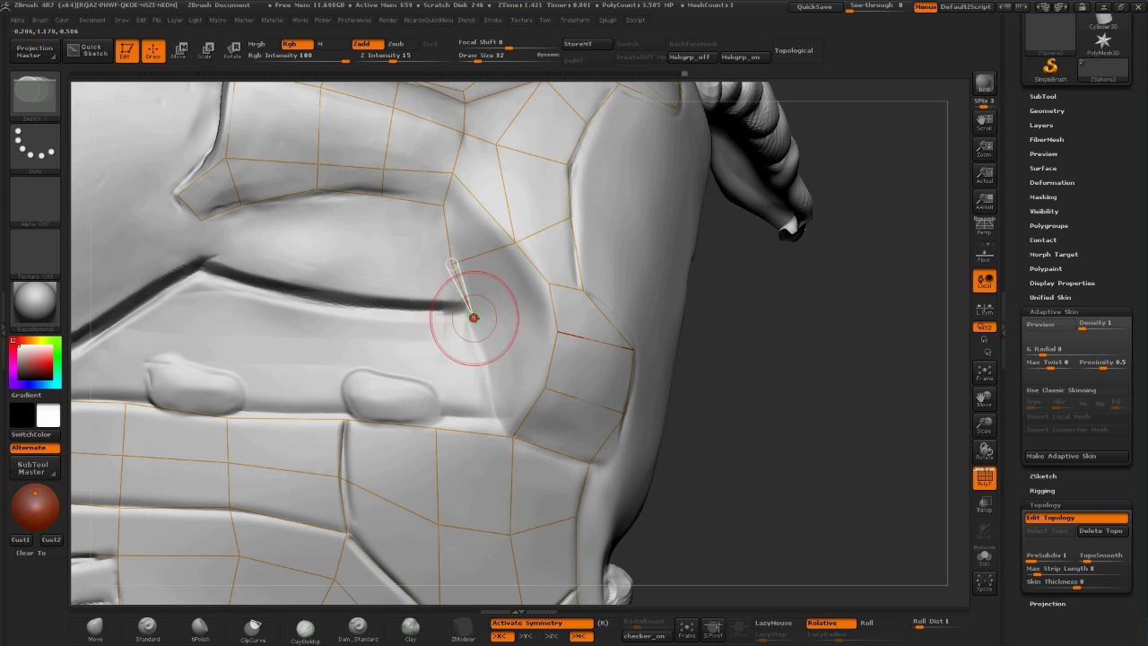
left_click(549, 283)
left_click(486, 365)
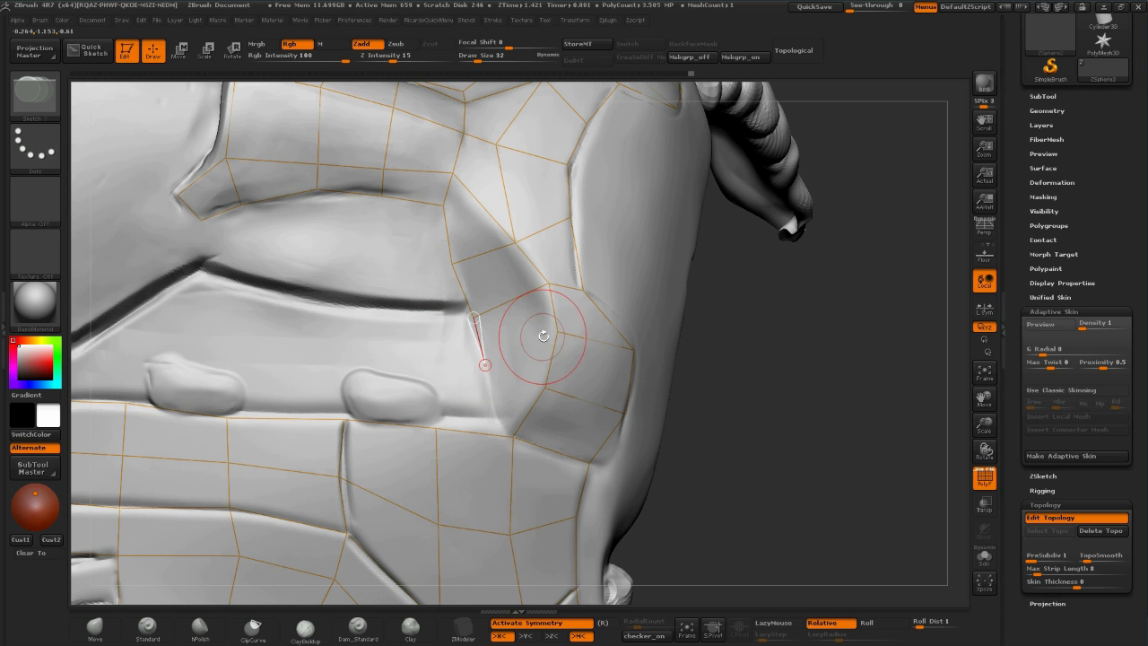
left_click(557, 331)
left_click(512, 436)
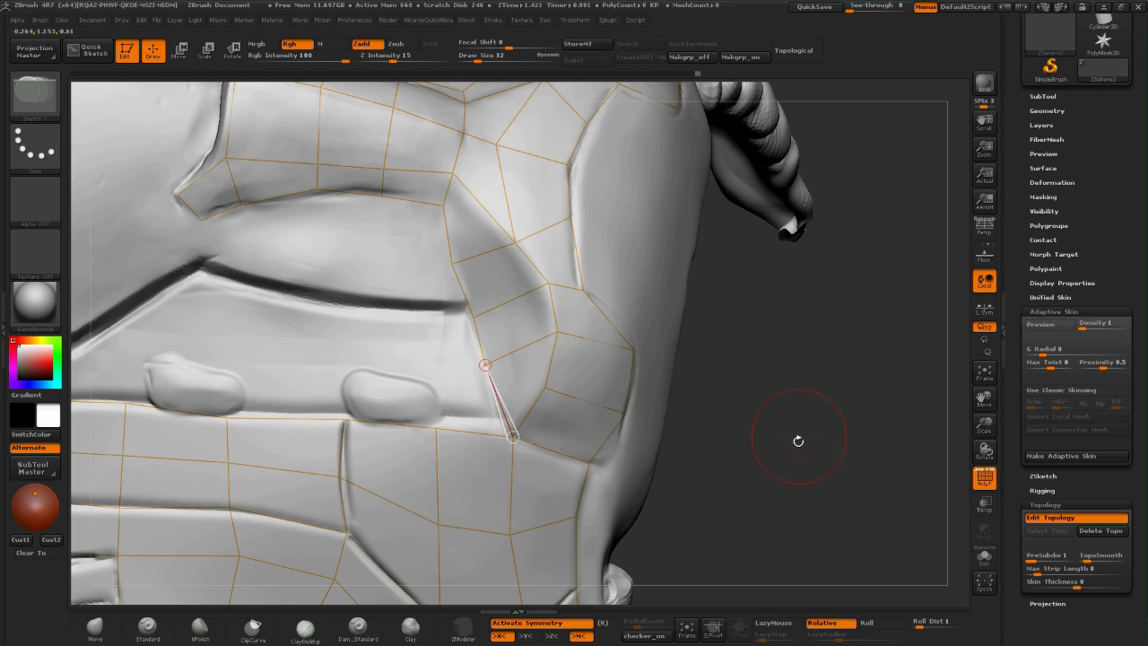
Reduce the draw size to 8 and switch to Move mode for adjusting the topology's vertices
mouse_move(818, 470)
left_mouse_down("alt")
mouse_move(818, 415)
mouse_move(789, 502)
mouse_move(819, 418)
mouse_move(810, 436)
mouse_move(614, 336)
left_mouse_up("alt")
key("[")
key("[")
key("[")
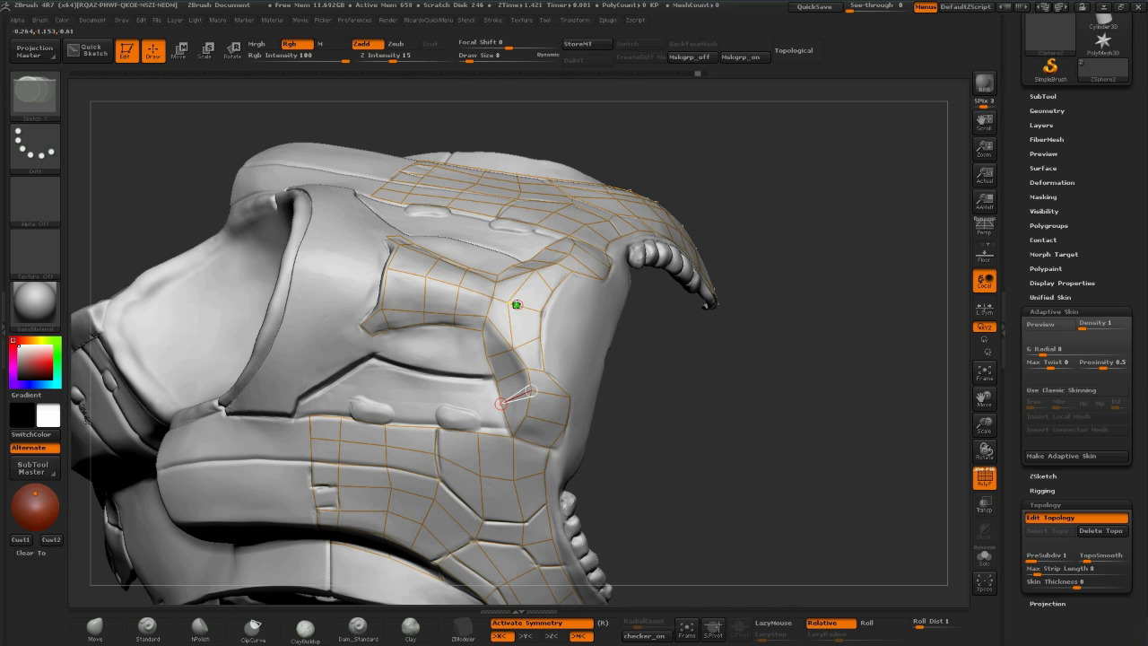
key("w")
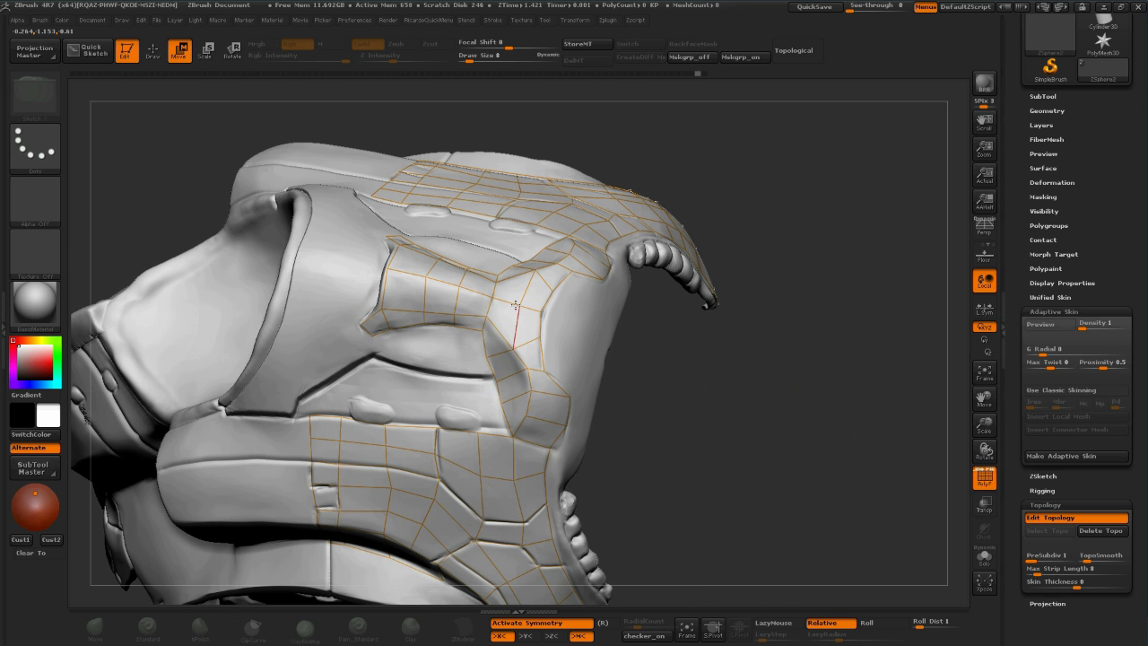
left_click_drag(789, 332, 813, 342)
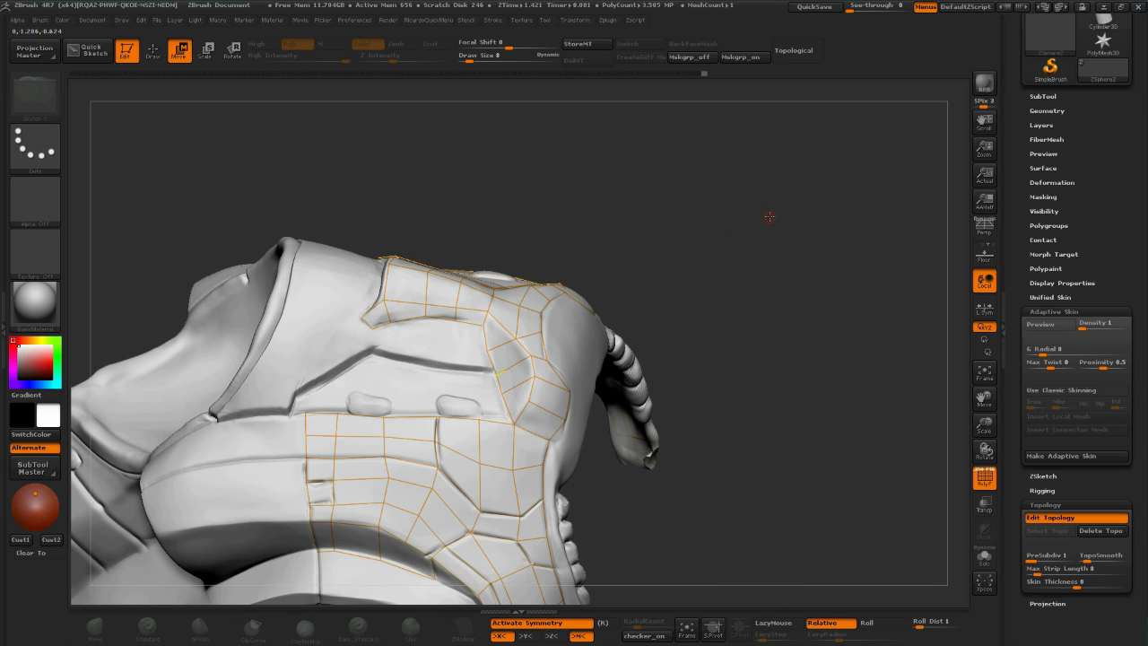
mouse_move(743, 223)
left_mouse_down()
mouse_move(802, 181)
mouse_move(777, 171)
mouse_move(787, 203)
mouse_move(810, 175)
left_mouse_up()
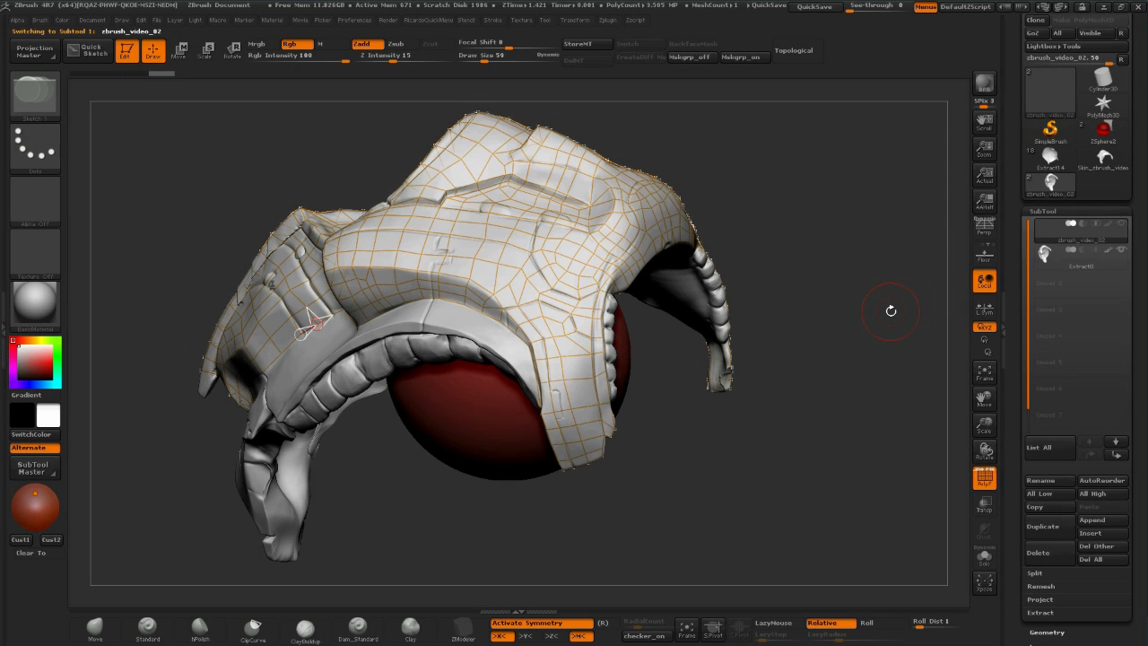
Preview the adaptive skin and make an adaptive skin mesh at density 1 from the head topology
mouse_move(852, 216)
left_mouse_down()
mouse_move(860, 227)
mouse_move(742, 284)
left_mouse_up()
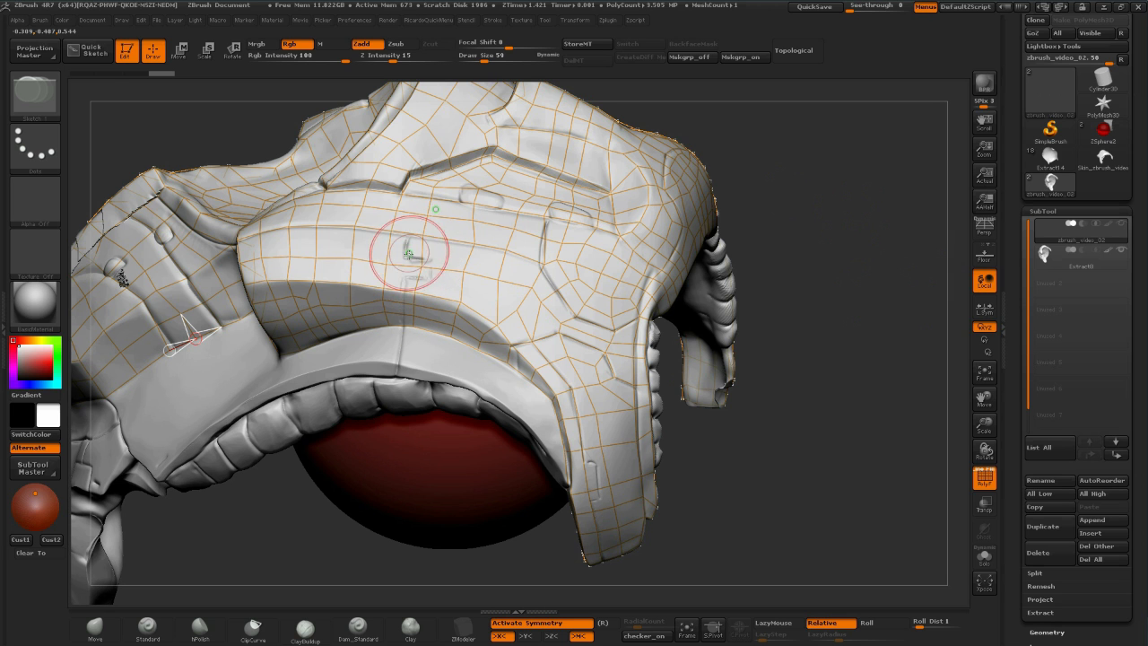
left_click_drag(878, 333, 843, 269)
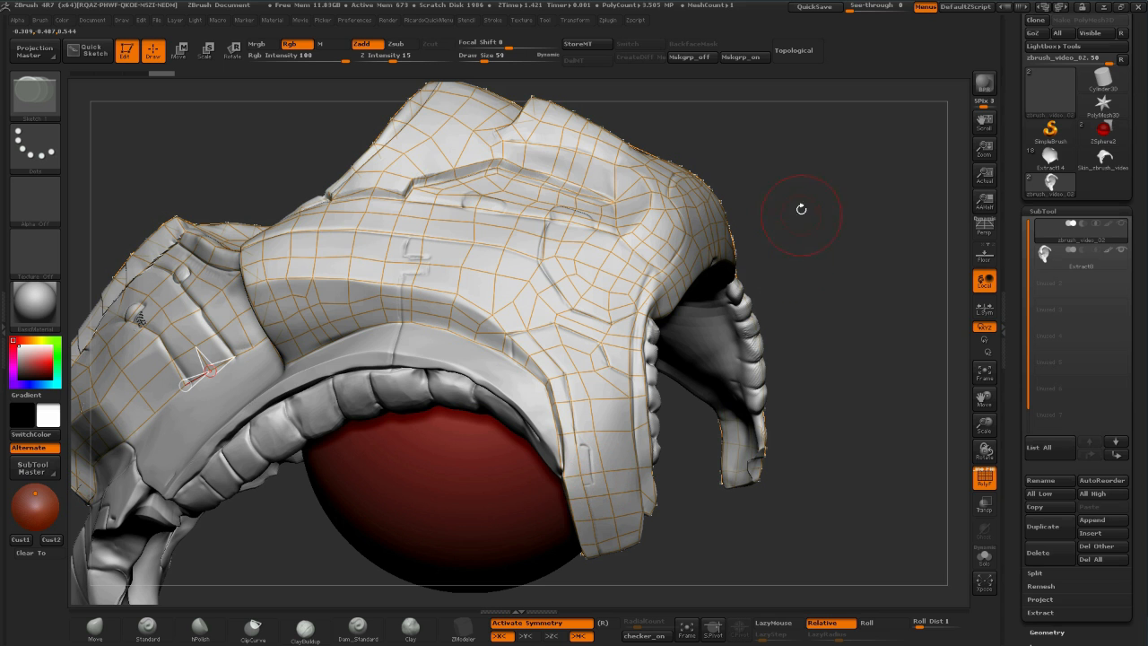
mouse_move(836, 176)
left_mouse_down()
mouse_move(844, 194)
mouse_move(835, 187)
left_mouse_up()
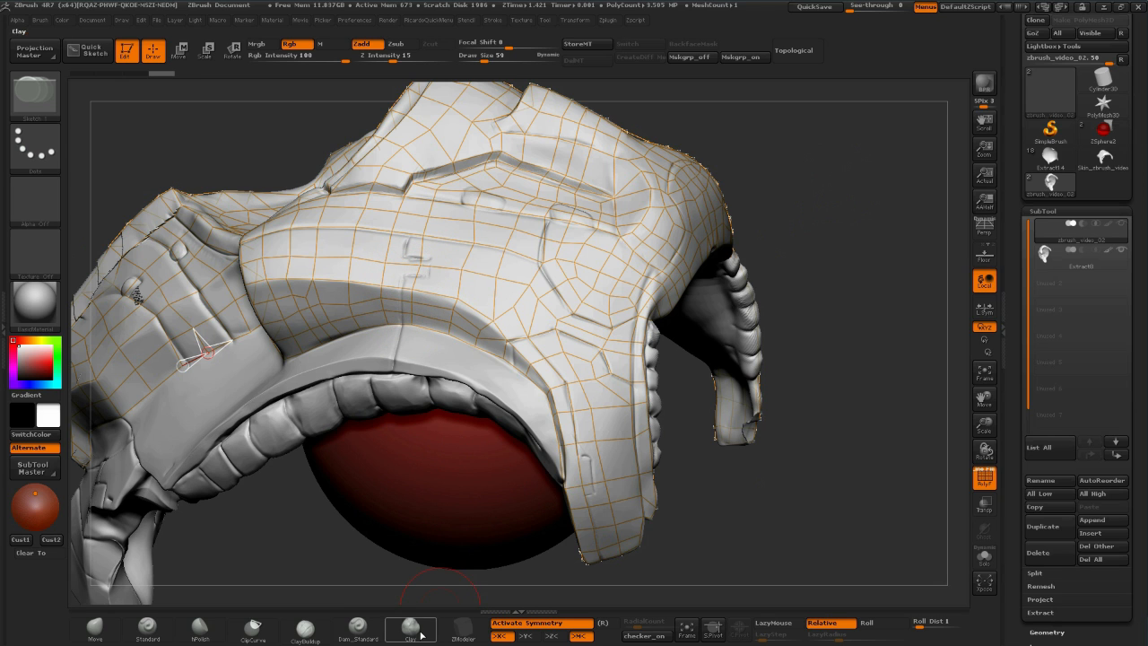
mouse_move(843, 232)
left_mouse_down()
mouse_move(833, 256)
mouse_move(417, 270)
left_mouse_up()
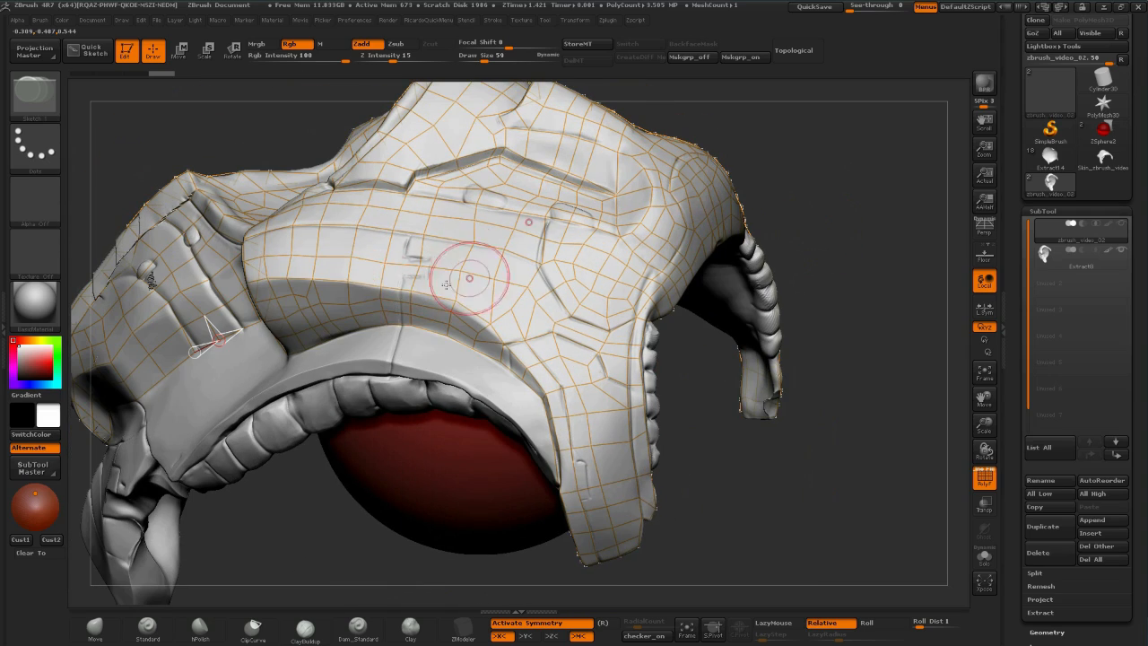
mouse_move(833, 163)
left_mouse_down()
mouse_move(699, 166)
mouse_move(836, 174)
mouse_move(843, 192)
mouse_move(801, 187)
mouse_move(833, 211)
mouse_move(823, 188)
mouse_move(825, 201)
mouse_move(779, 192)
mouse_move(832, 191)
mouse_move(815, 180)
mouse_move(915, 224)
left_mouse_up()
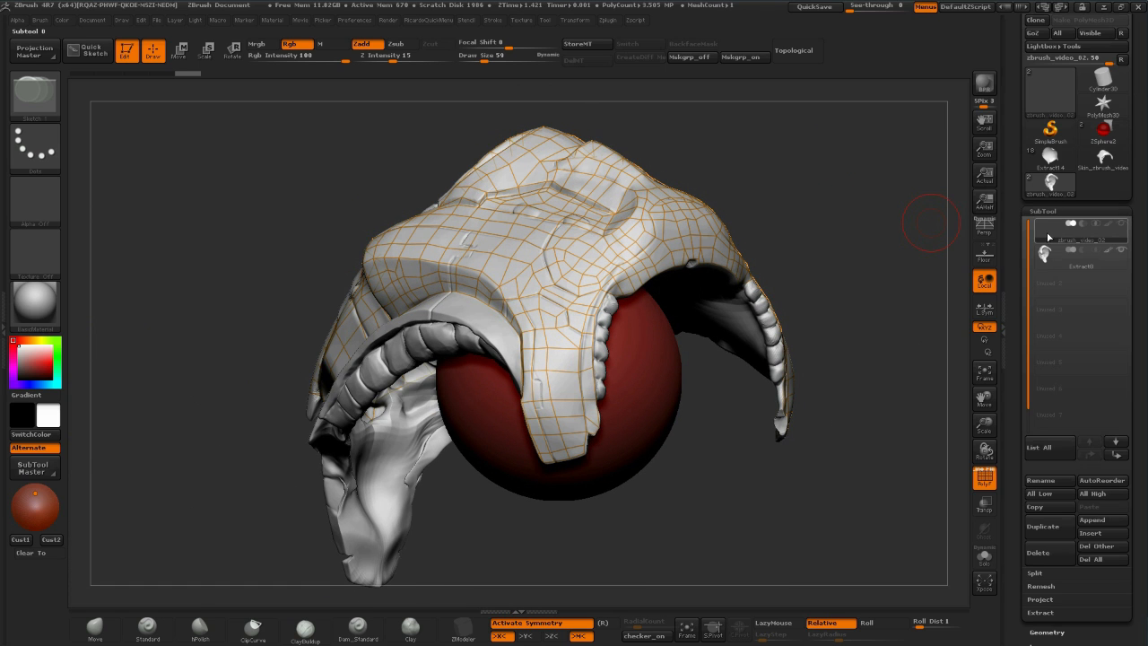
left_click(1039, 211)
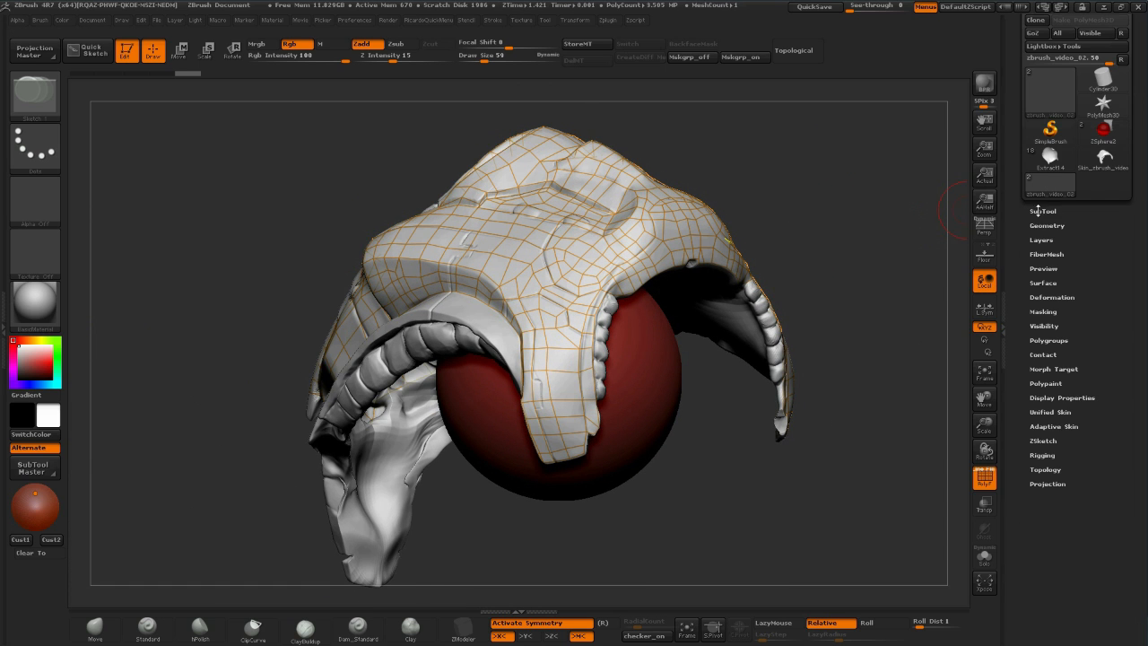
left_click(1068, 427)
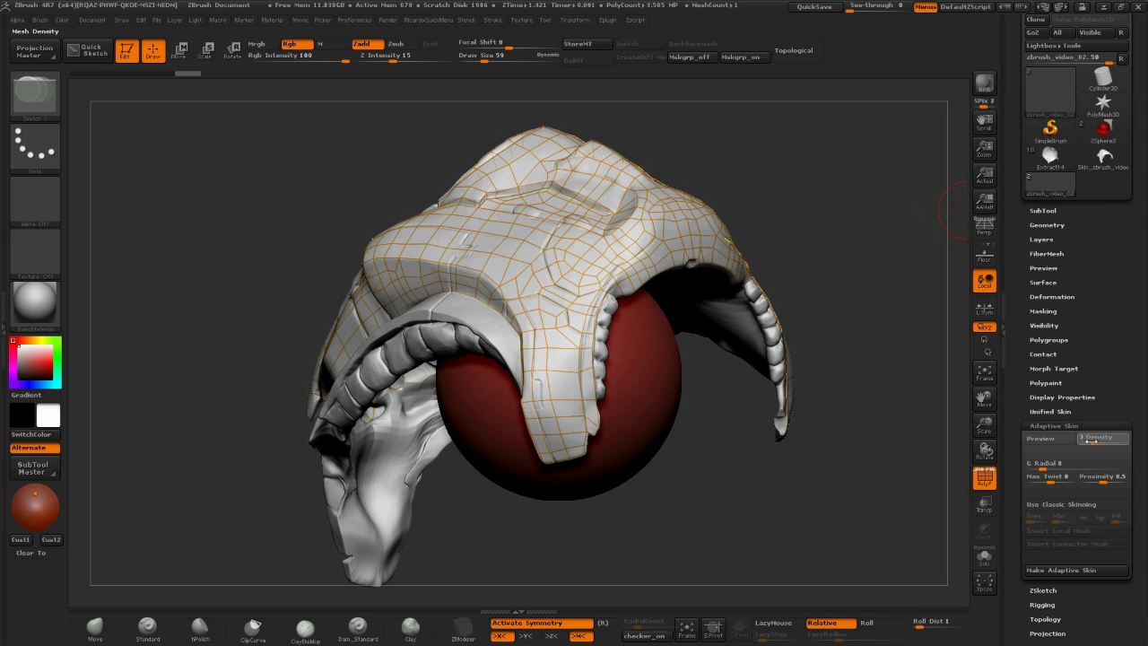
left_click(1043, 439)
left_click(1048, 439)
left_click(1063, 570)
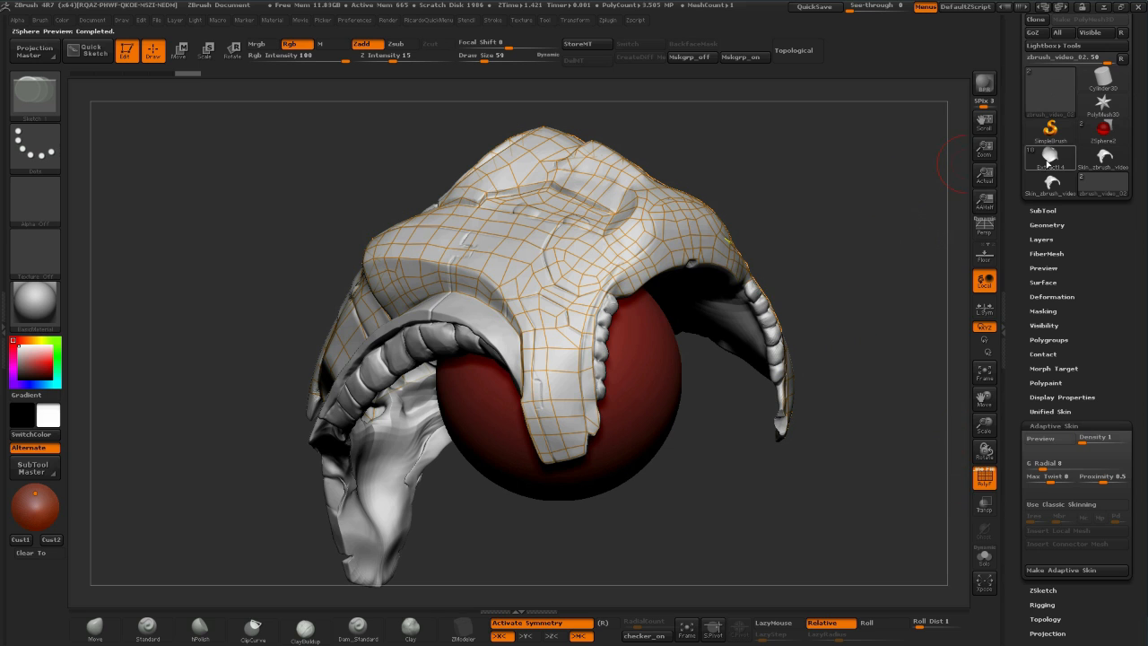
Append the Skin_zbrush_video_02 mesh as a subtool and make it the active subtool
mouse_move(1053, 185)
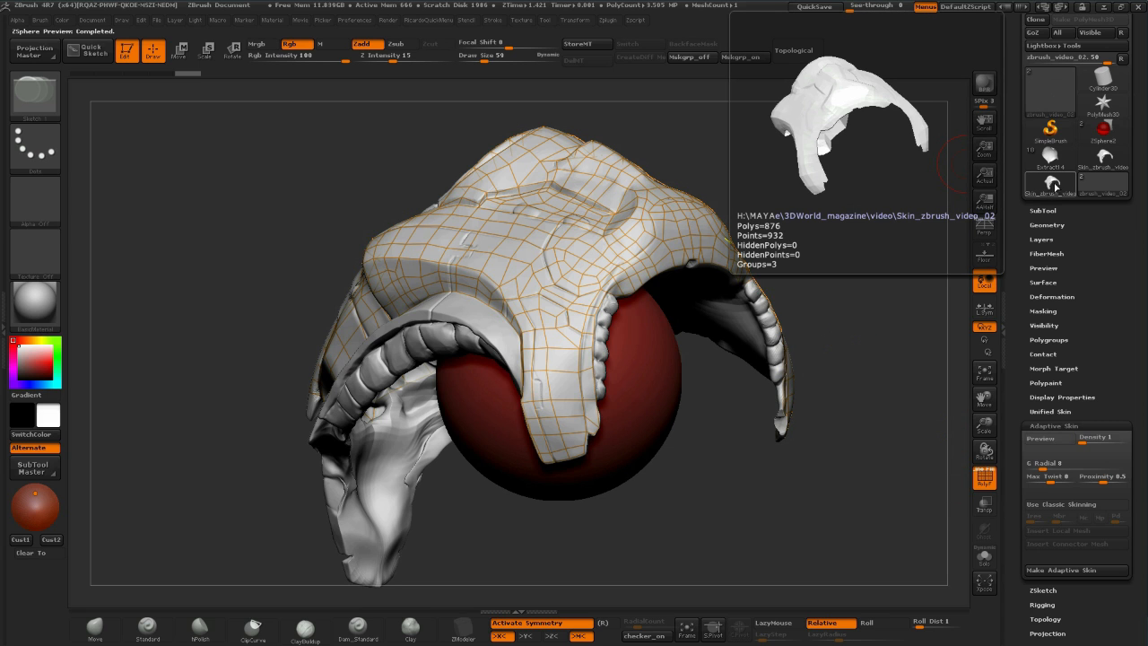
left_click(1105, 186)
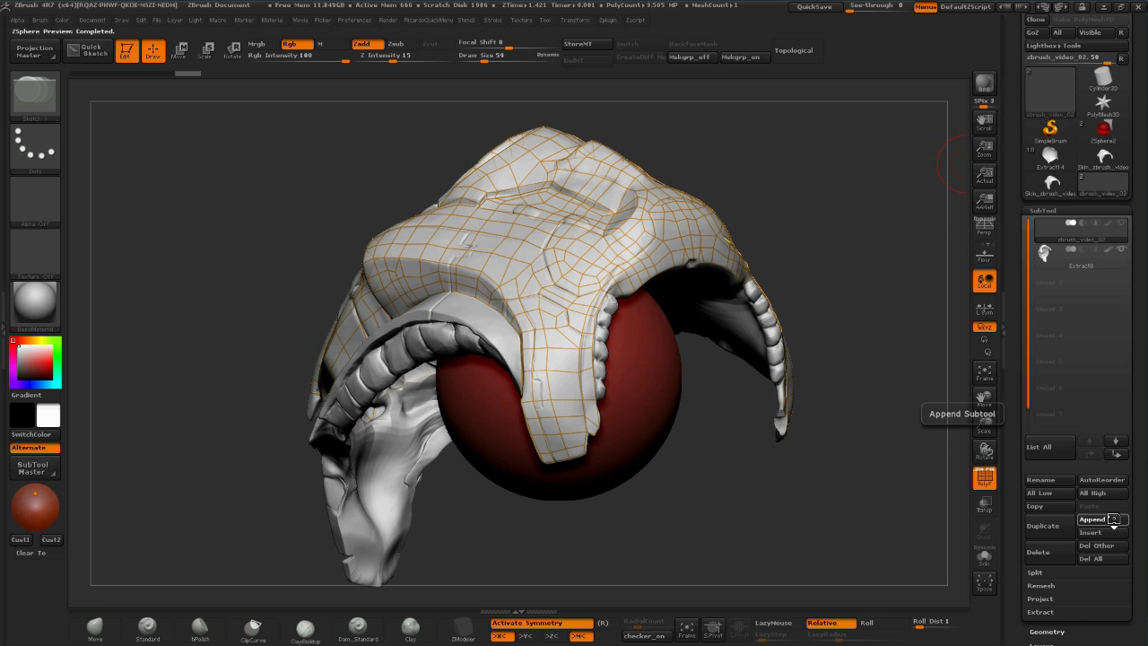
left_click(1092, 519)
left_click(958, 388)
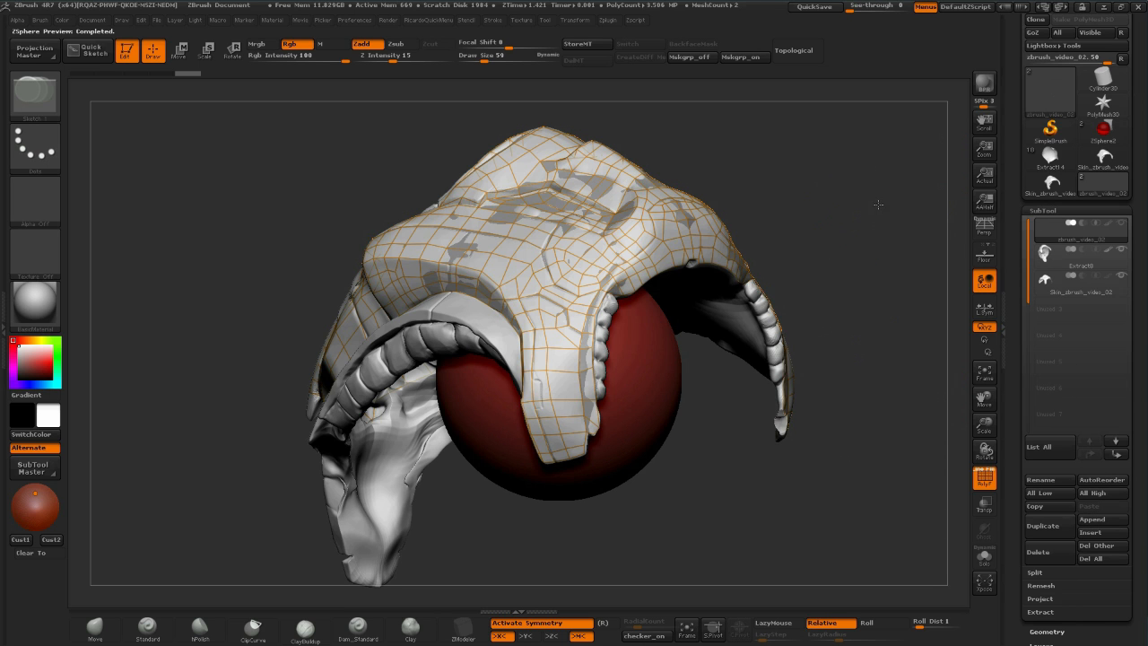
left_click_drag(878, 204, 933, 220)
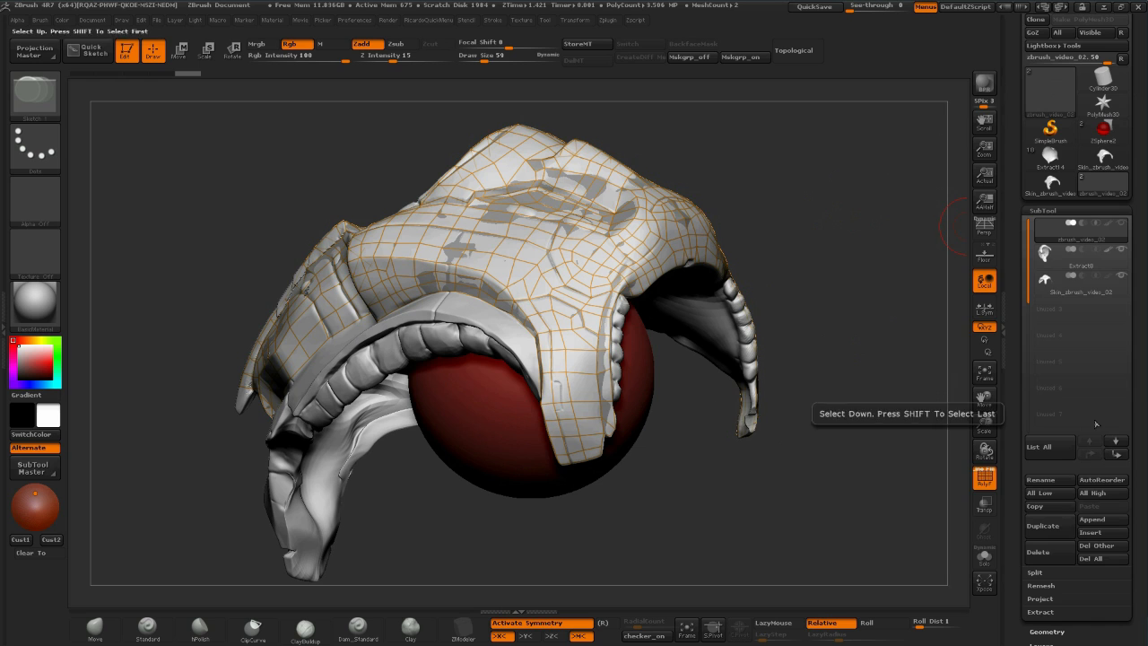
left_click(1051, 283)
left_click_drag(869, 212, 869, 261)
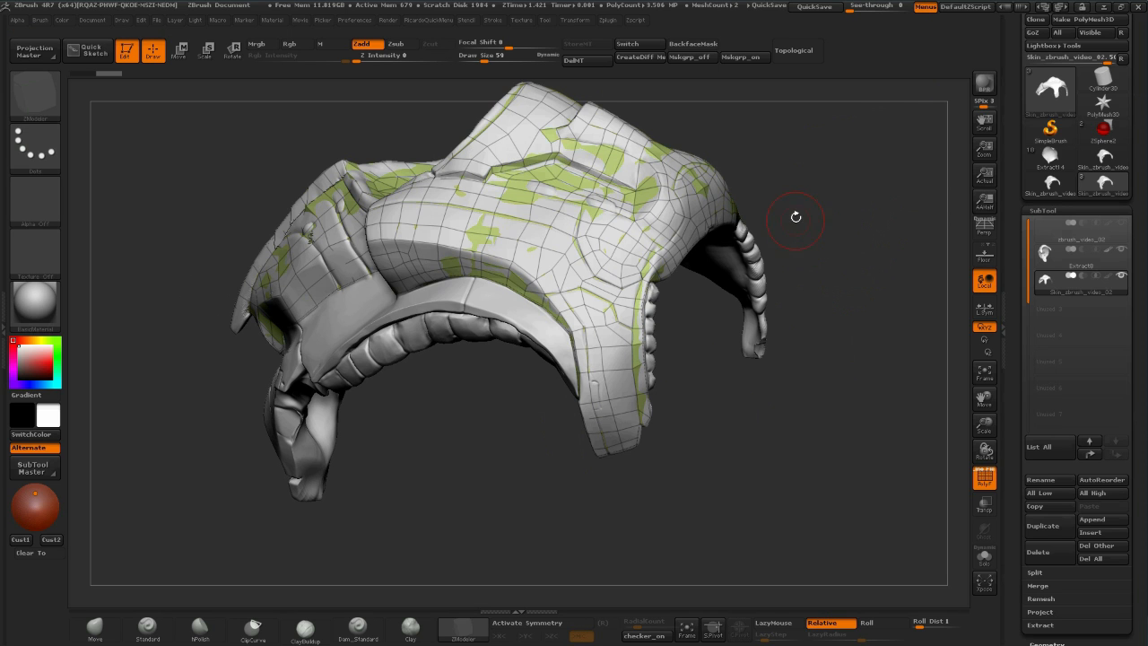
left_click_drag(837, 167, 851, 201)
Solo the skin mesh and inspect it by isolating, hiding and restoring a band of its polygons
key("alt+s")
left_click_drag(704, 173, 606, 267, "ctrl+shift")
left_click_drag(772, 231, 790, 213)
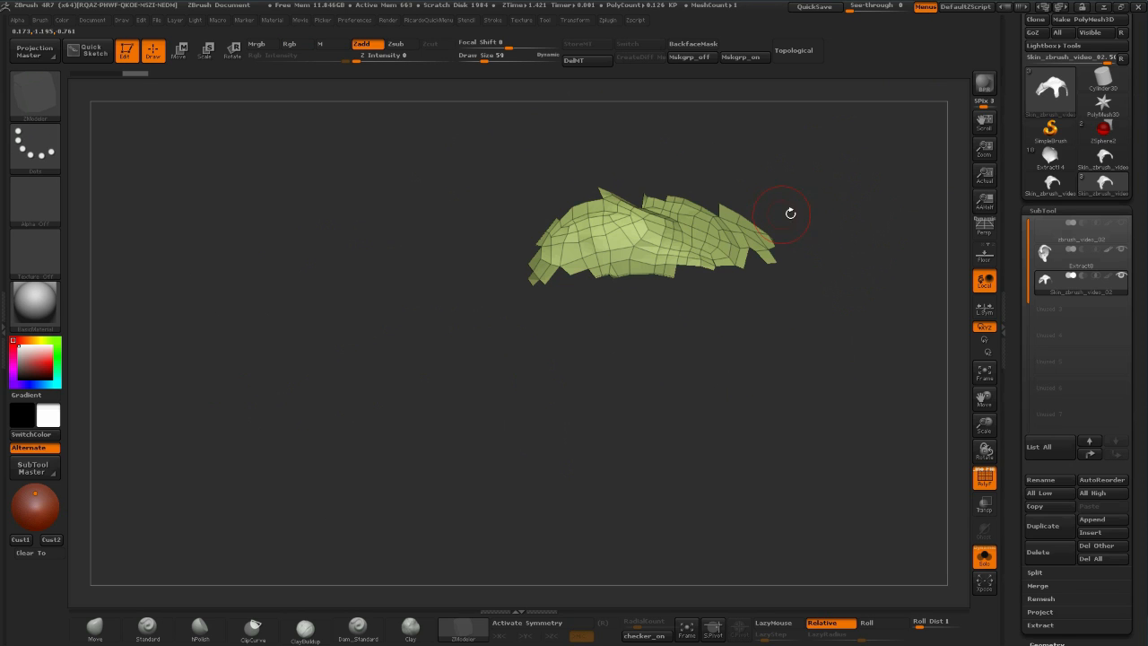
left_click(821, 188, "ctrl+shift")
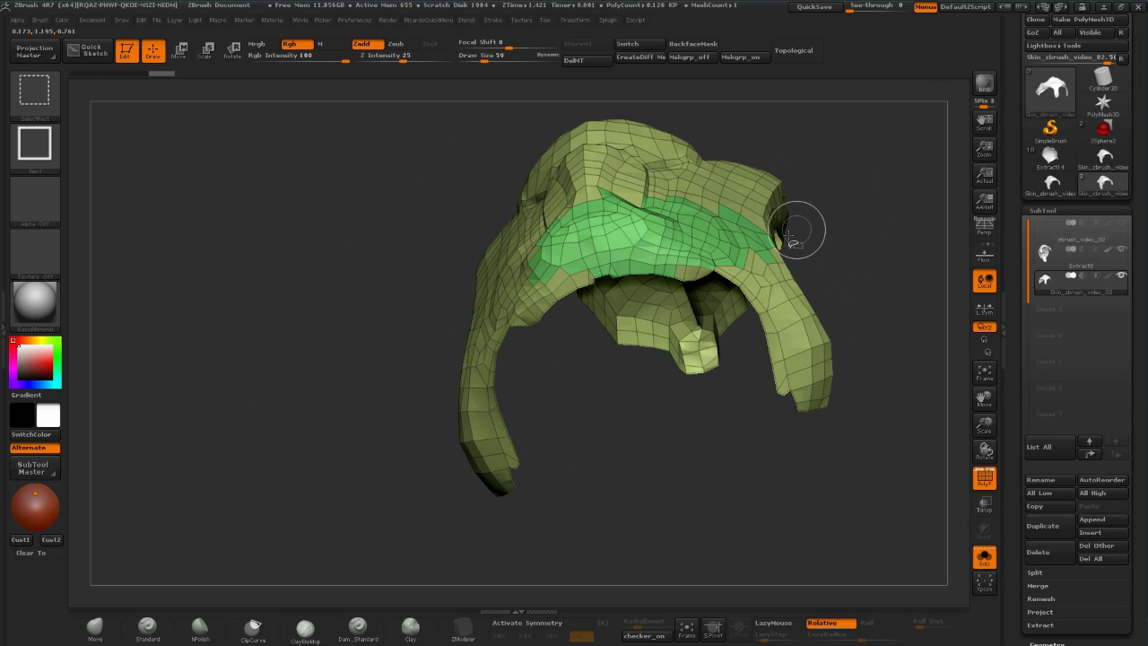
left_click(704, 243, "ctrl+shift")
left_click_drag(825, 185, 769, 153, "ctrl+shift")
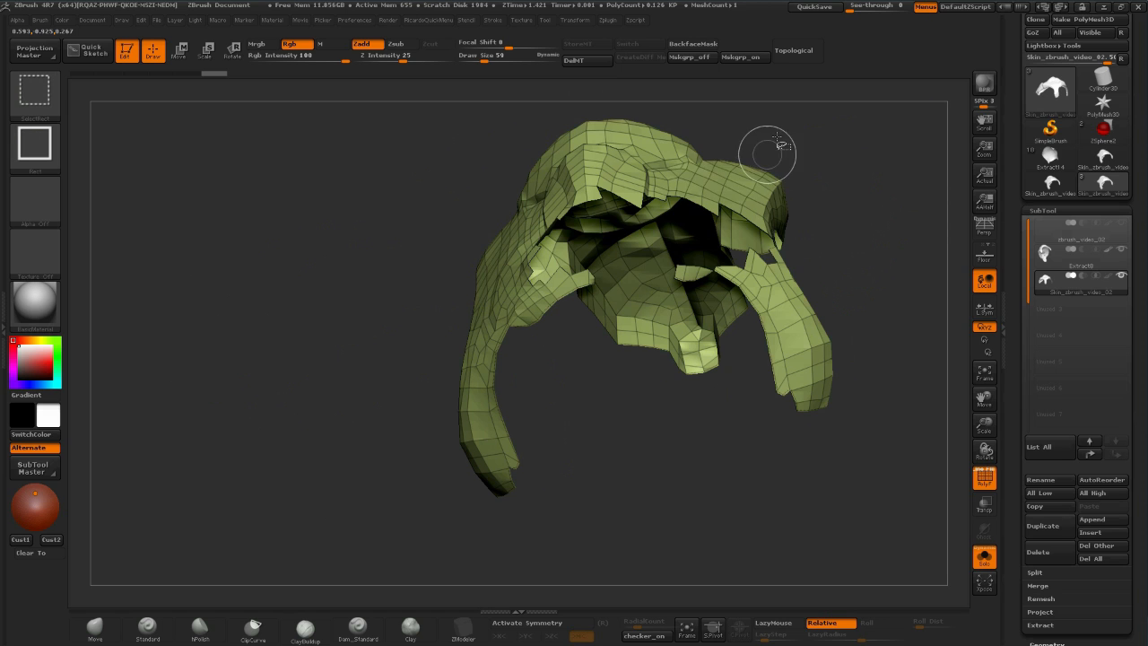
left_click(839, 179, "ctrl+shift")
Assign a new polygroup to the skin mesh and show all of its polygons
left_click_drag(476, 138, 631, 176, "ctrl+shift")
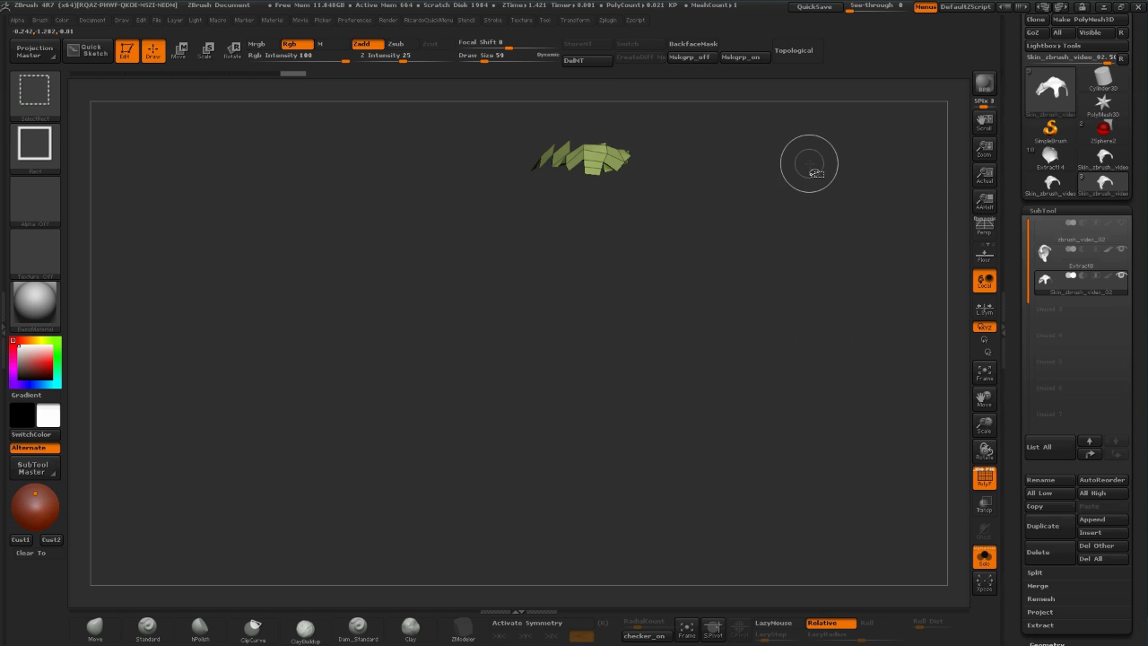
key("ctrl+w")
left_click(837, 165, "ctrl+shift")
mouse_move(837, 165)
left_mouse_down()
mouse_move(892, 173)
mouse_move(873, 228)
mouse_move(891, 174)
mouse_move(840, 161)
mouse_move(789, 229)
mouse_move(837, 172)
mouse_move(858, 201)
mouse_move(840, 174)
mouse_move(791, 191)
mouse_move(829, 206)
left_mouse_up()
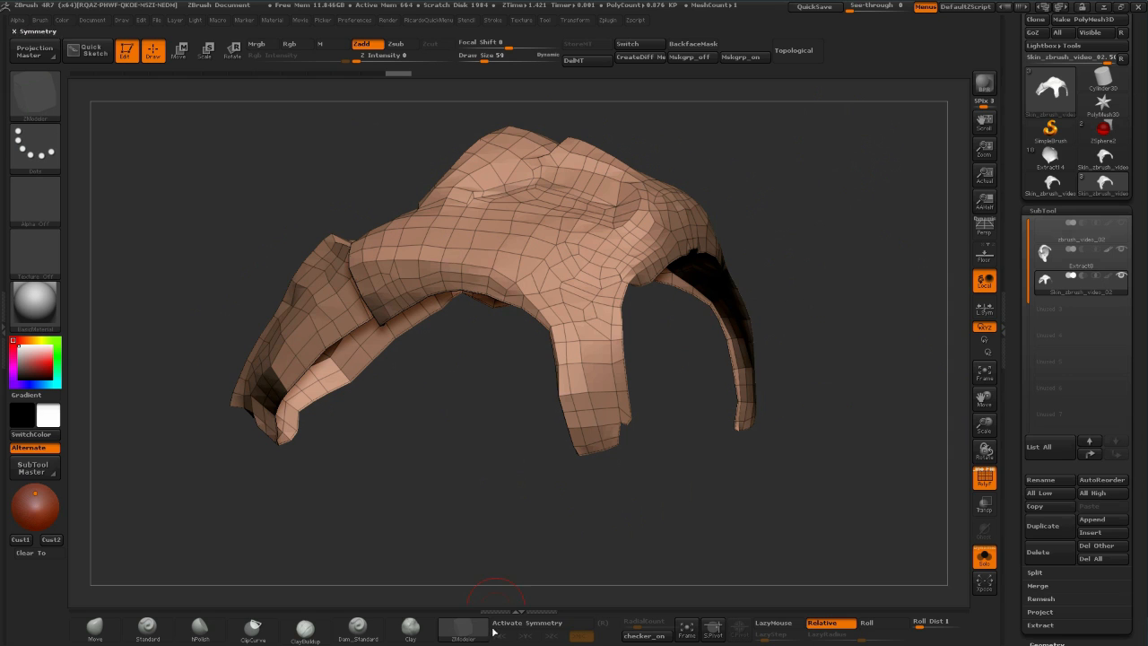
Select the ZModeler brush and review the edge and polygon actions it offers on the skin mesh
left_click(464, 631)
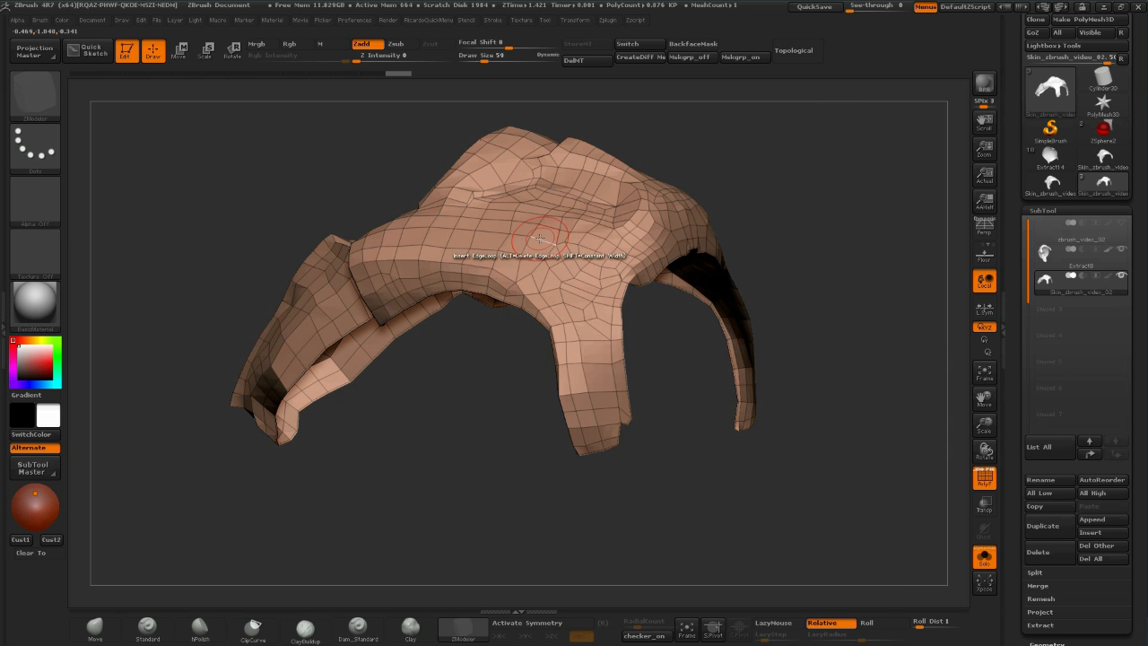
key("space")
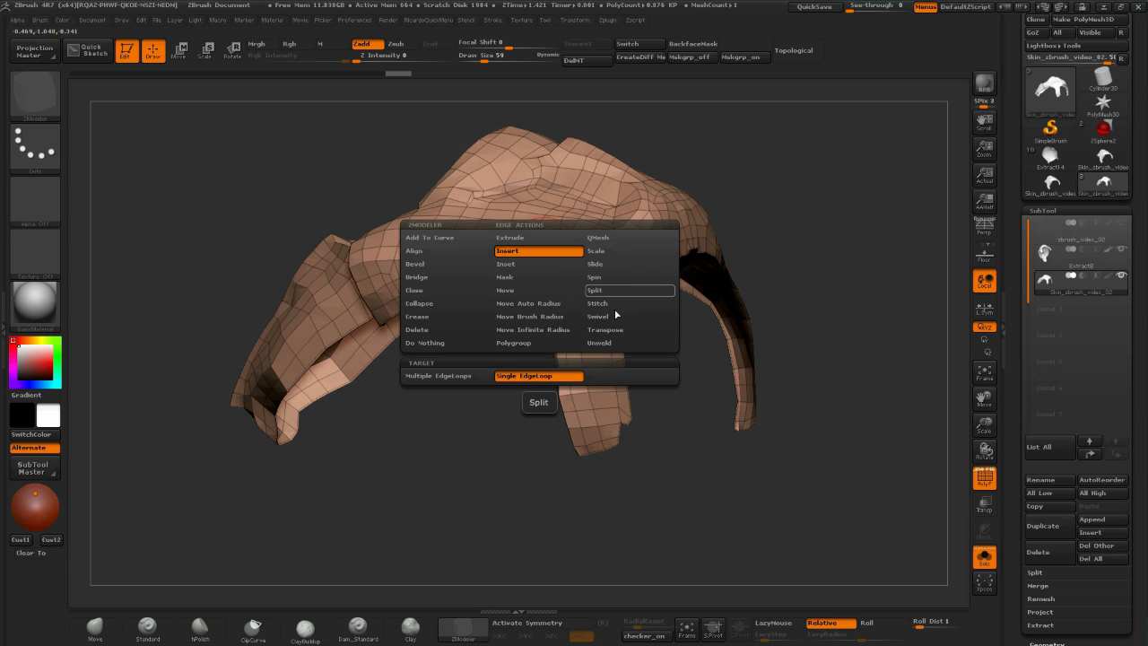
left_click_drag(826, 197, 850, 278)
left_click_drag(658, 455, 671, 446, "alt")
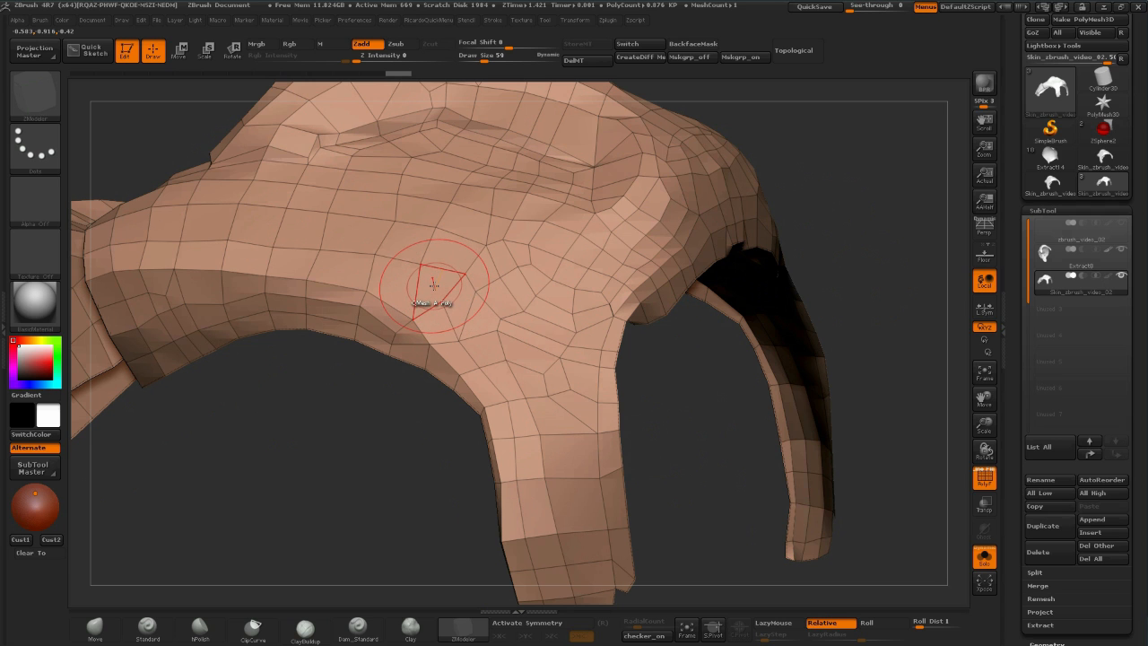
key("space")
key("space")
key("space")
left_click(624, 236)
key("space")
left_click(451, 285)
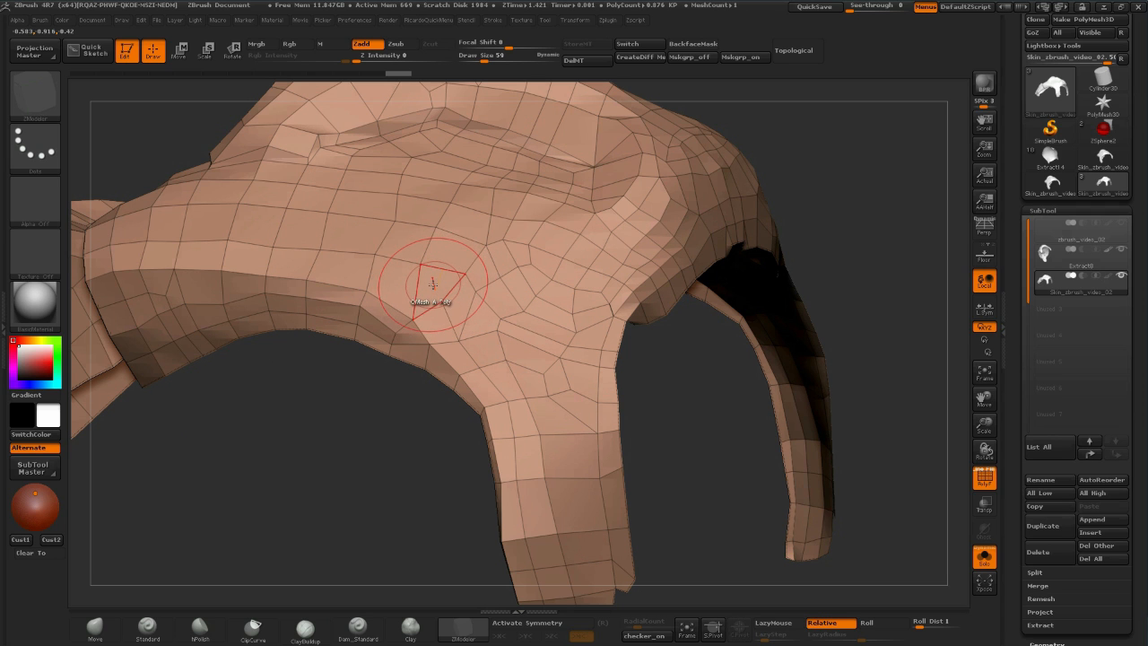
Set the ZModeler polygon action to Polygroup with A Single Poly as the target
key("space")
key("space")
key("space")
key("space")
key("space")
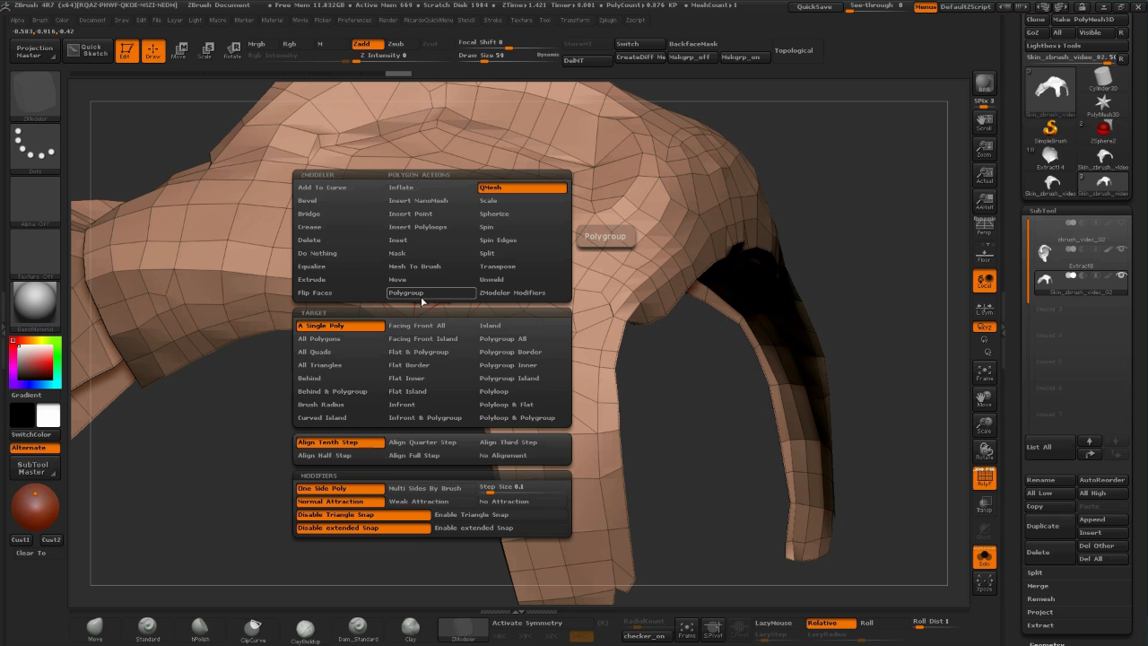
left_click(421, 294)
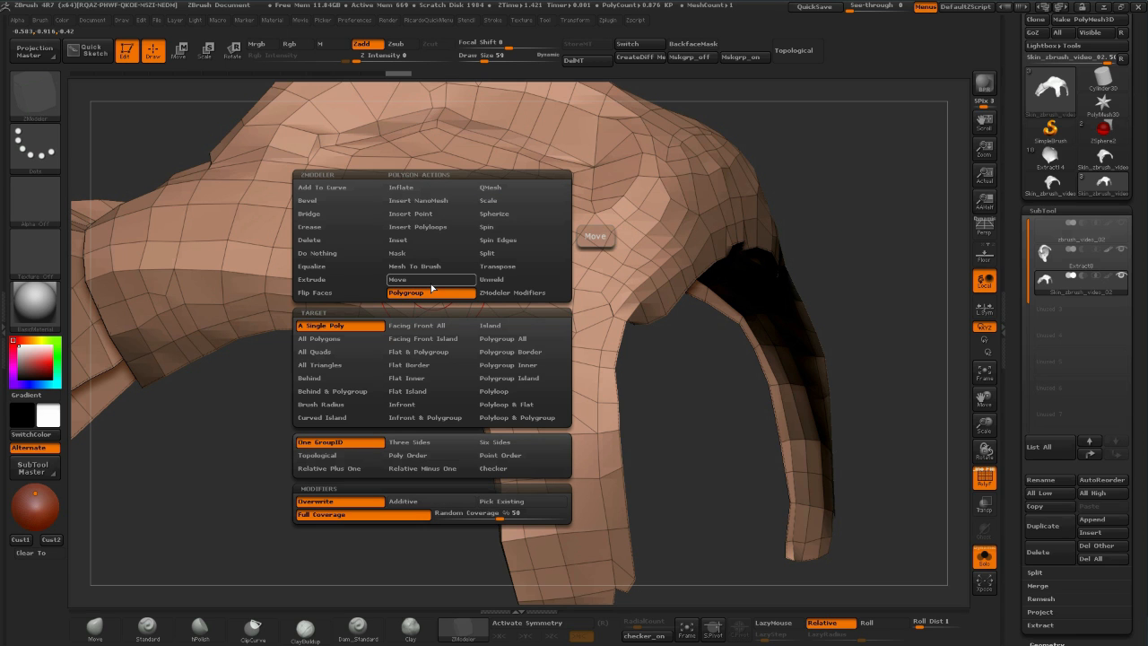
key("space")
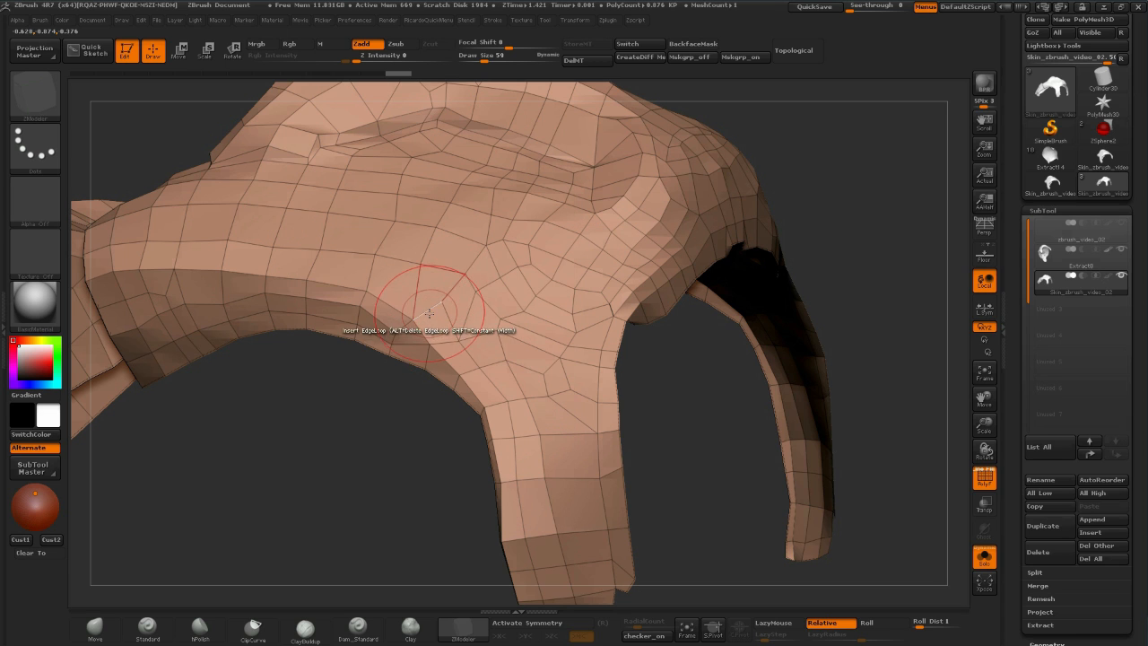
Compare the skin mesh with the sculpt, with and without transparency, and solo the skin mesh again
mouse_move(794, 184)
left_mouse_down()
mouse_move(819, 170)
mouse_move(708, 437)
left_mouse_up()
left_click(984, 557)
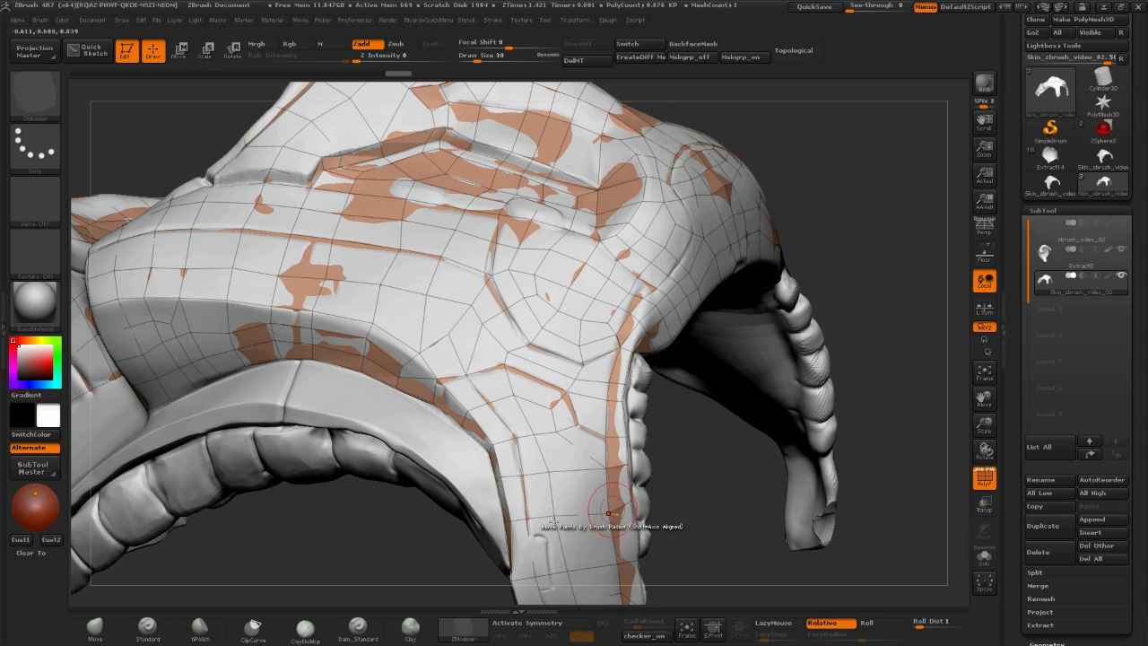
left_click_drag(835, 185, 585, 409)
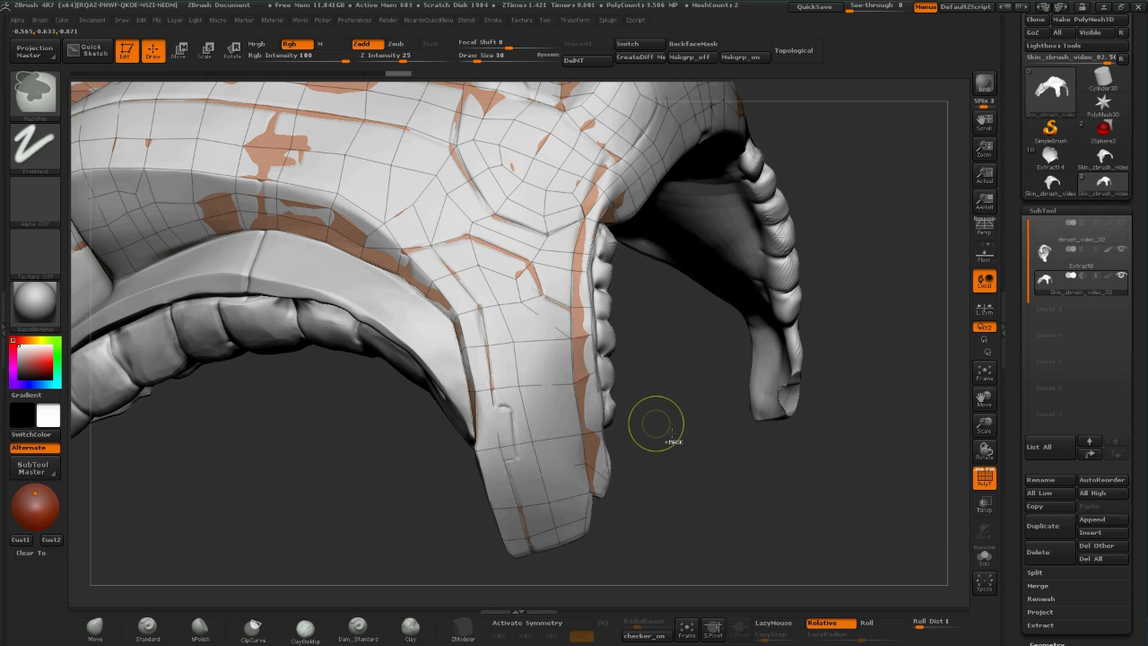
key("ctrl+t")
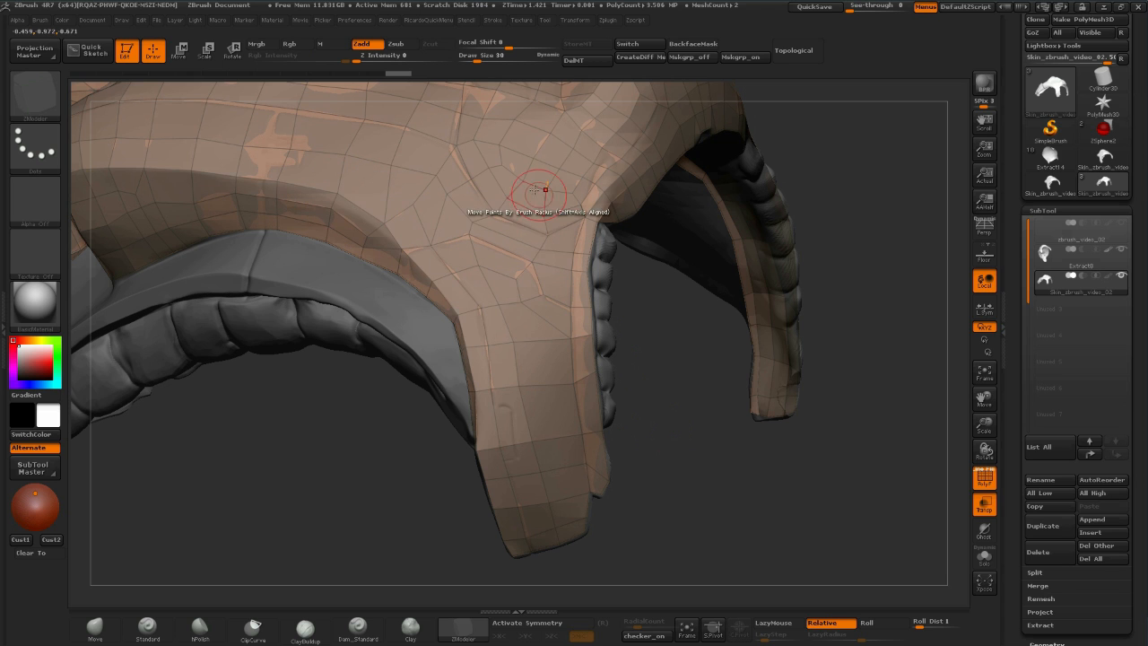
left_click_drag(851, 141, 549, 307)
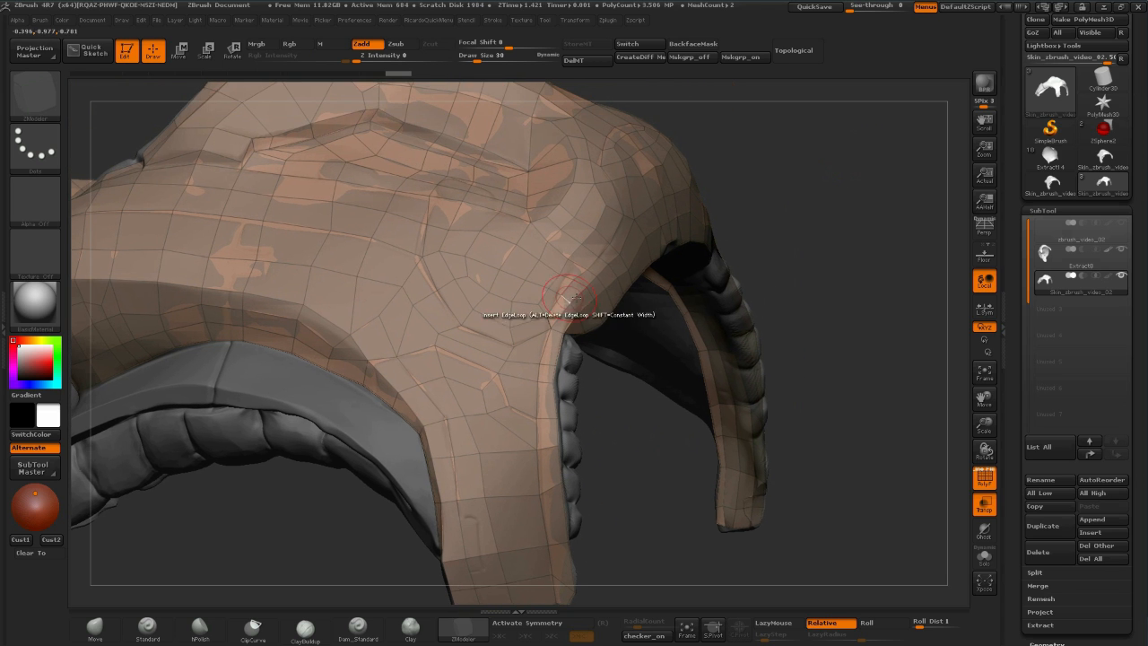
key("ctrl+t")
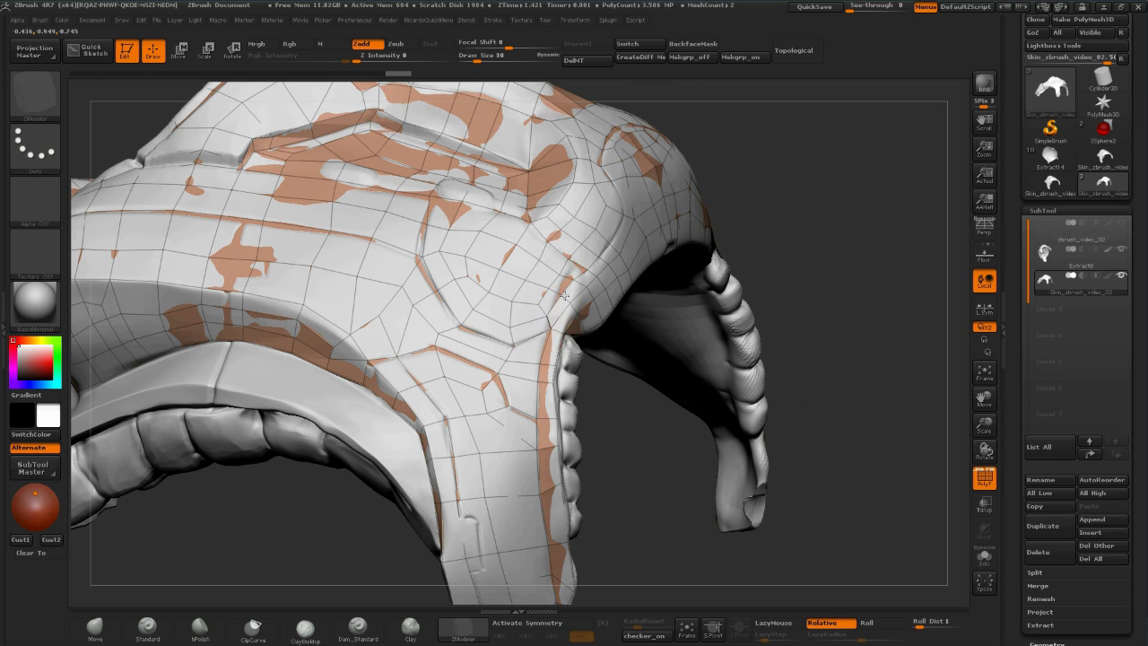
key("alt+s")
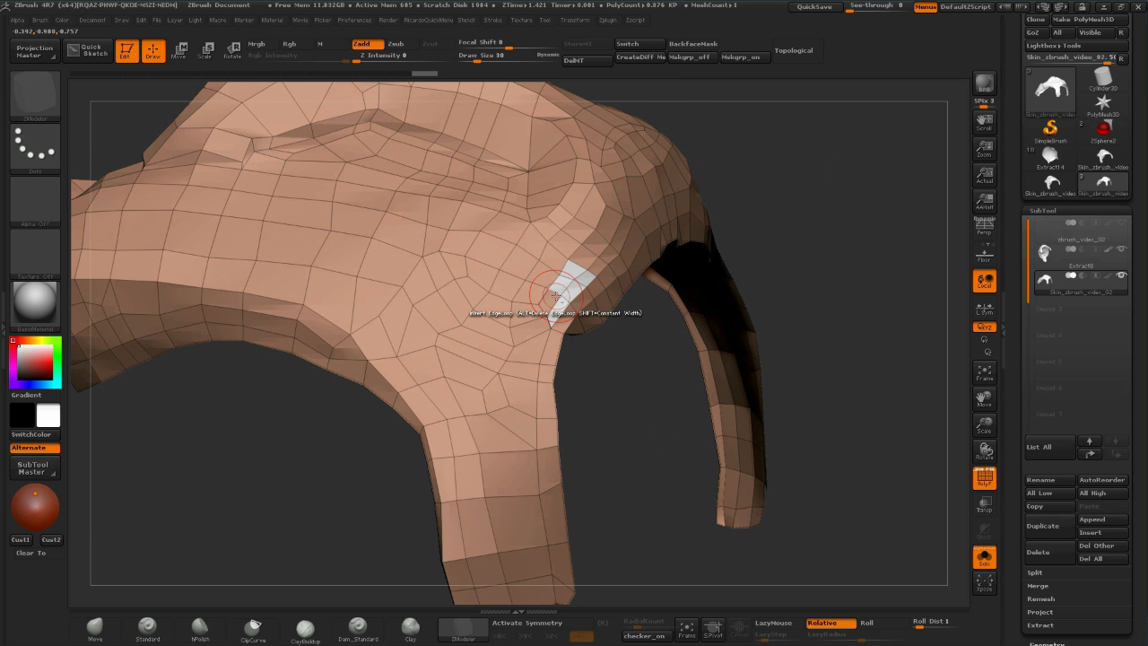
Mark the rounded patch of polygons at the side of the brow, check it against the sculpt, and assign it its own polygroup
left_click_drag(821, 193, 753, 235)
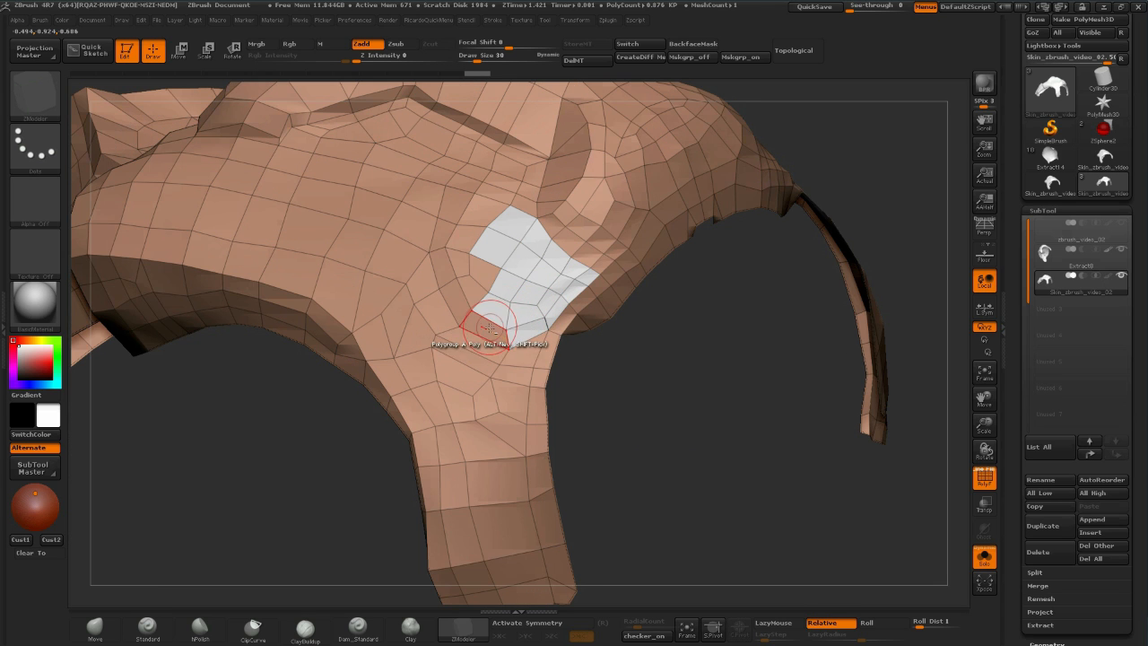
left_click_drag(448, 244, 445, 207)
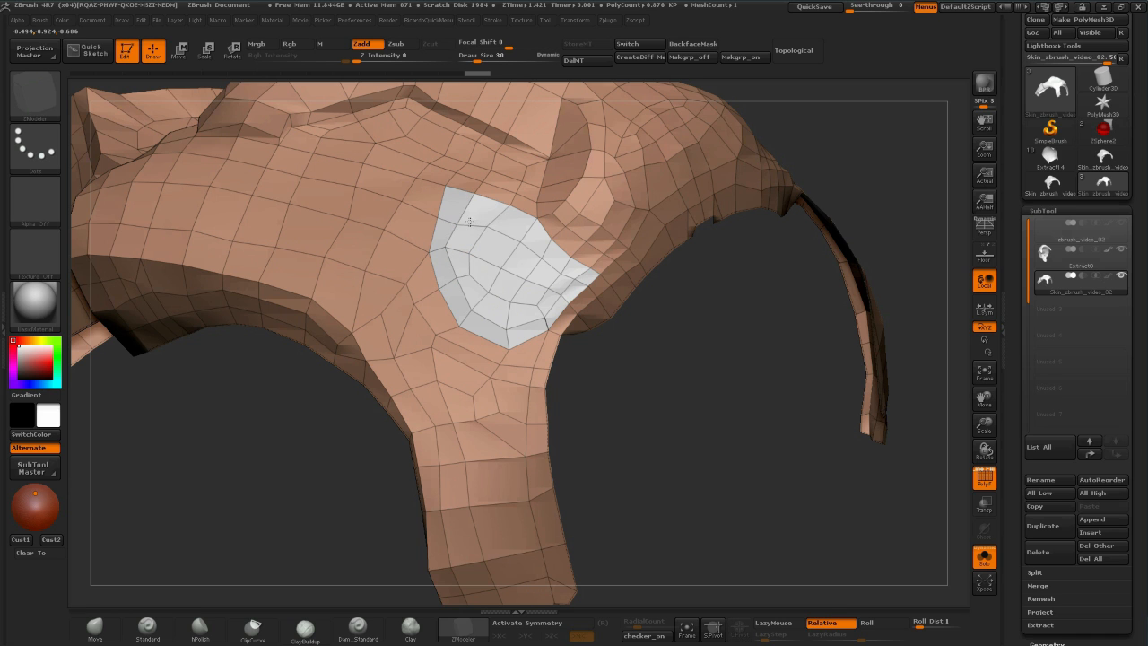
left_click(984, 557)
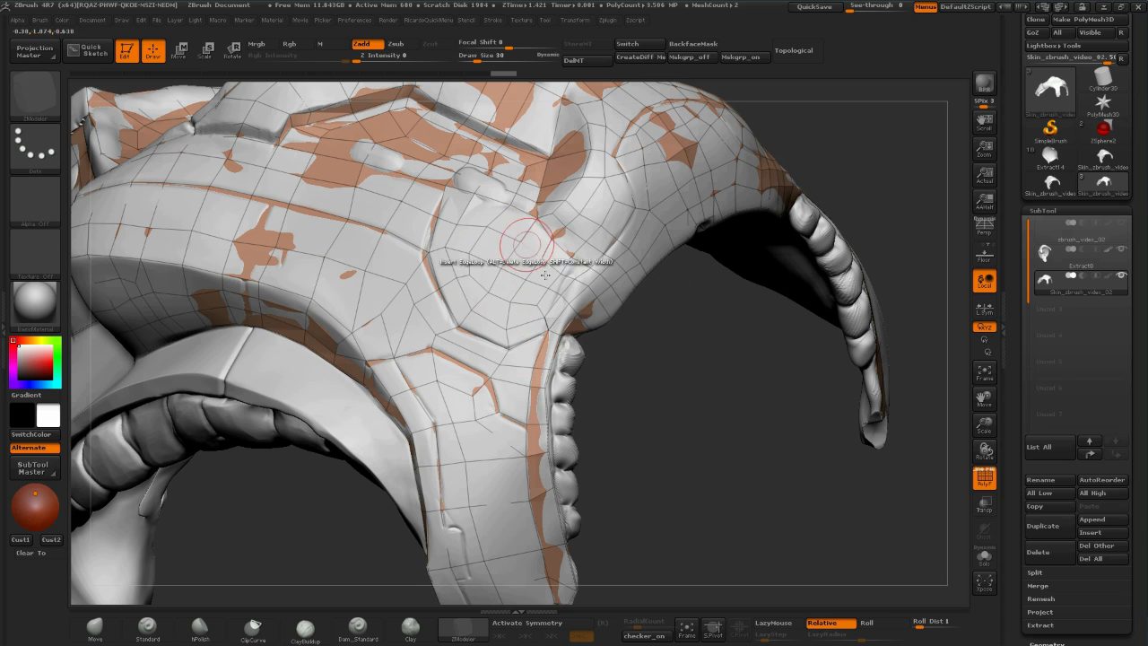
key("shift+s")
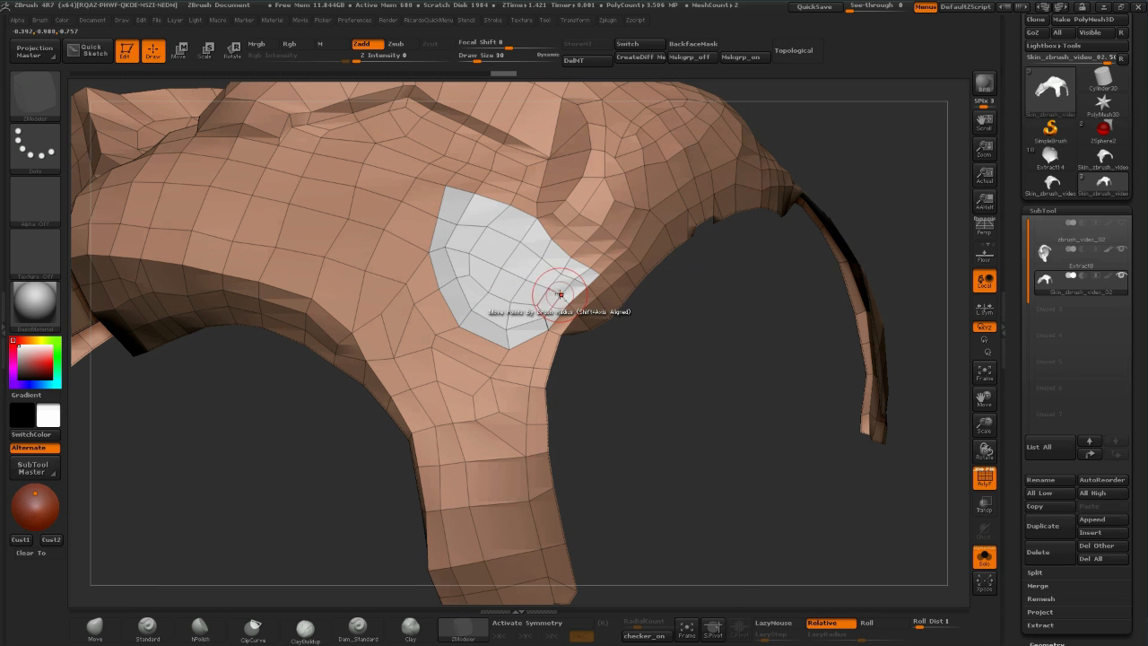
left_click(493, 245)
Show the sculpt together with the skin mesh and turn on transparency
left_click_drag(654, 442, 648, 377)
key("shift+s")
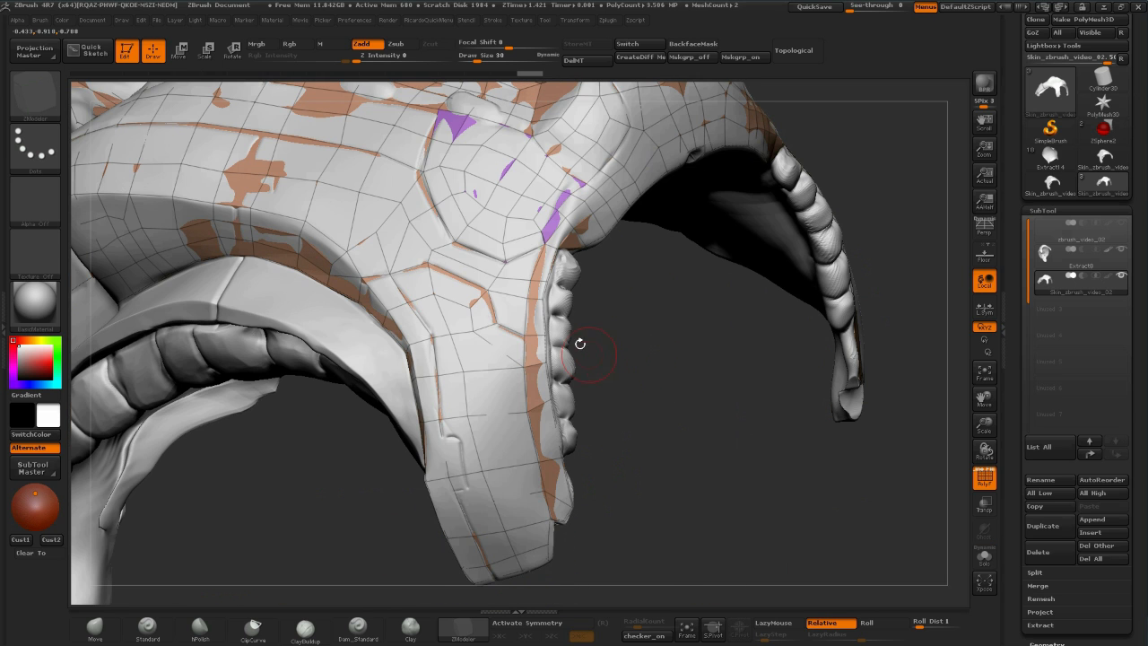
key("shift+t")
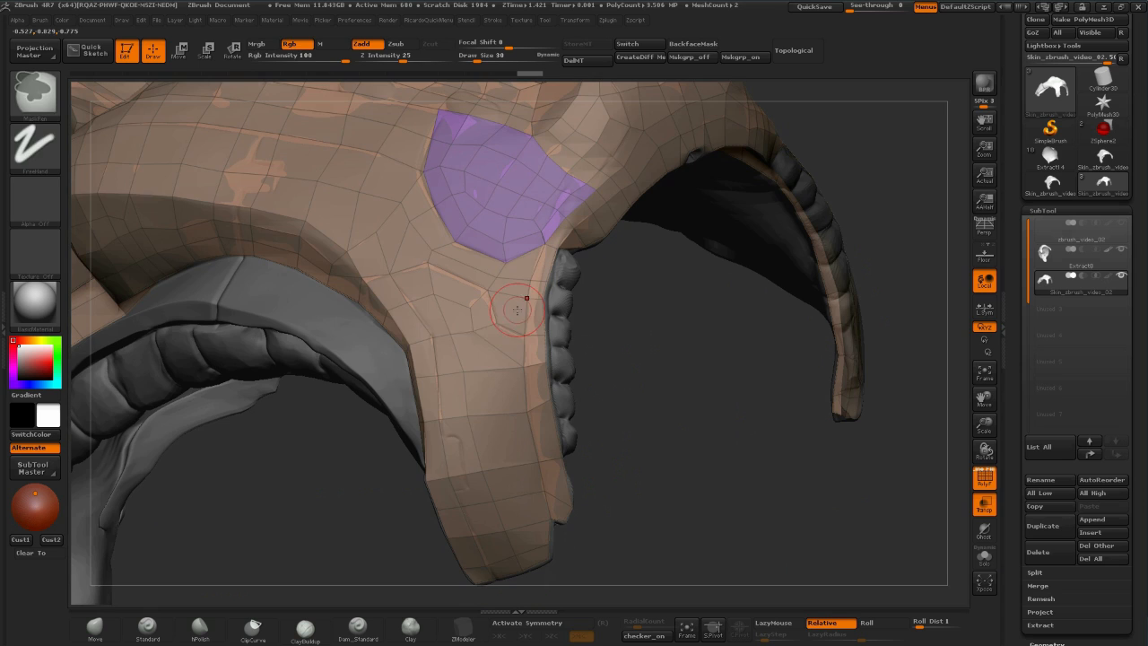
Assign the long horizontal band running from beneath the purple patch along the side of the head to a distinct polygroup
mouse_move(509, 309)
left_mouse_down("alt")
mouse_move(515, 271)
mouse_move(341, 220)
mouse_move(367, 256)
left_mouse_up("alt")
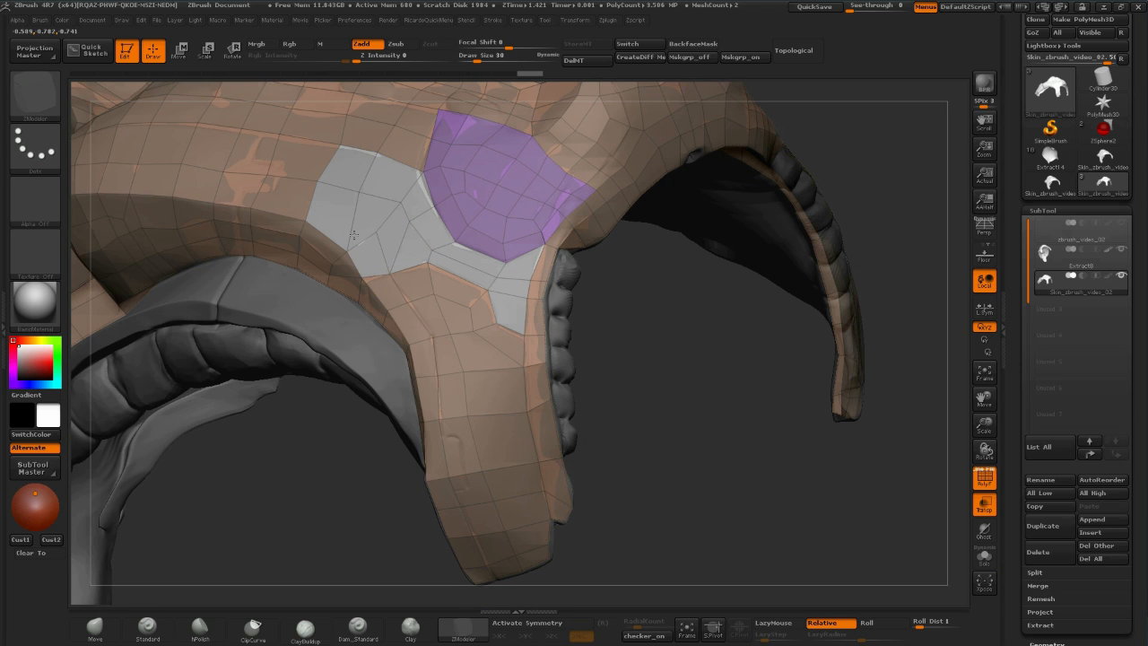
left_click_drag(738, 500, 883, 598, "alt")
right_click_drag(494, 249, 507, 245, "alt")
mouse_move(436, 294)
left_mouse_down("alt")
mouse_move(425, 279)
mouse_move(454, 249)
left_mouse_up("alt")
left_click_drag(461, 568, 574, 571)
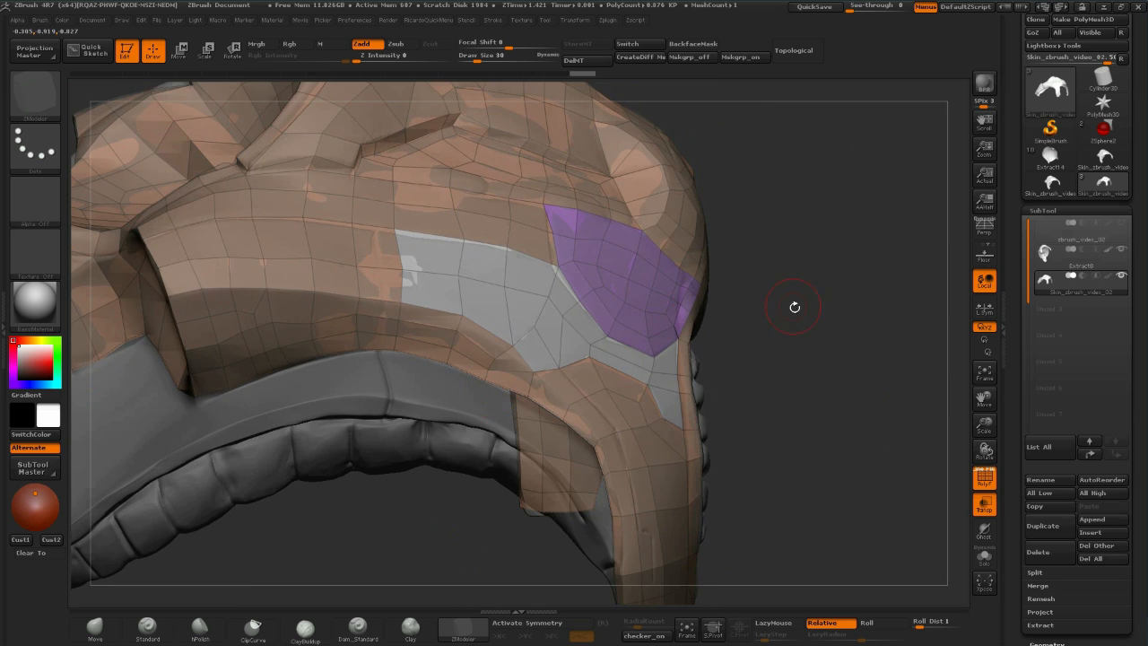
left_click_drag(795, 308, 830, 328)
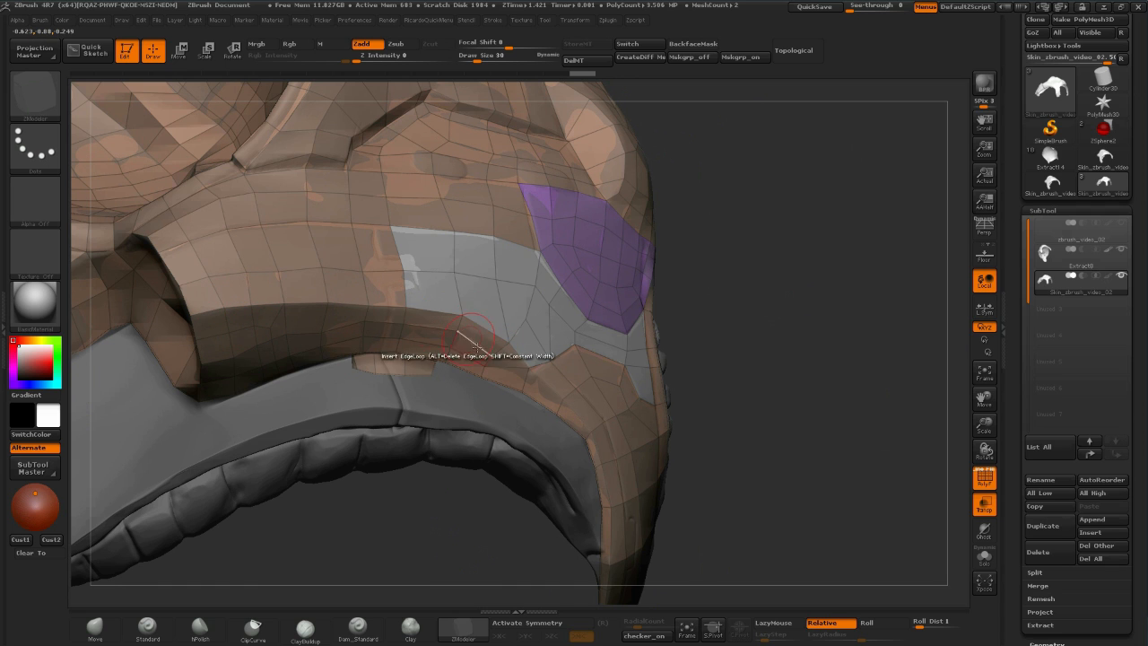
left_click_drag(389, 280, 175, 265)
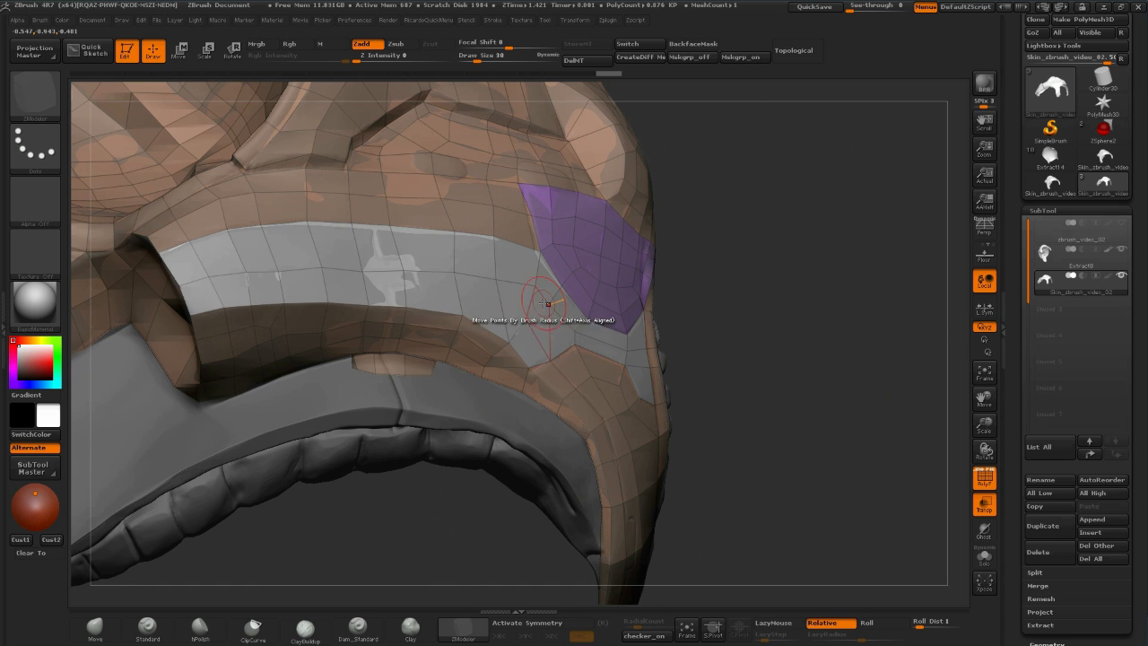
left_click(422, 244)
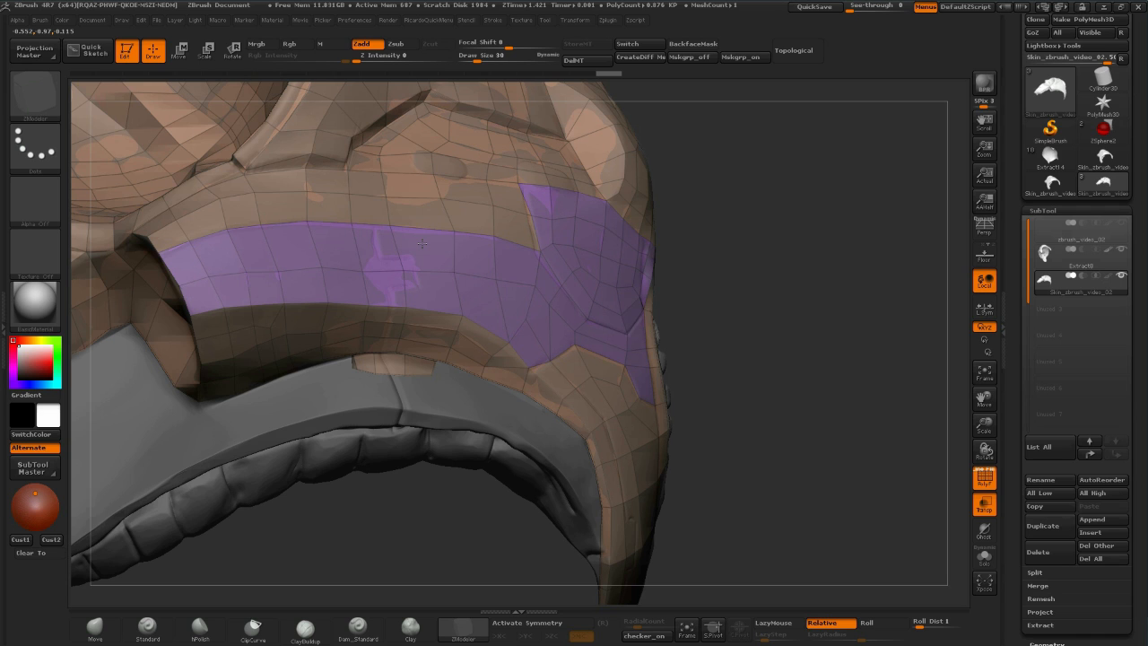
left_click(421, 243)
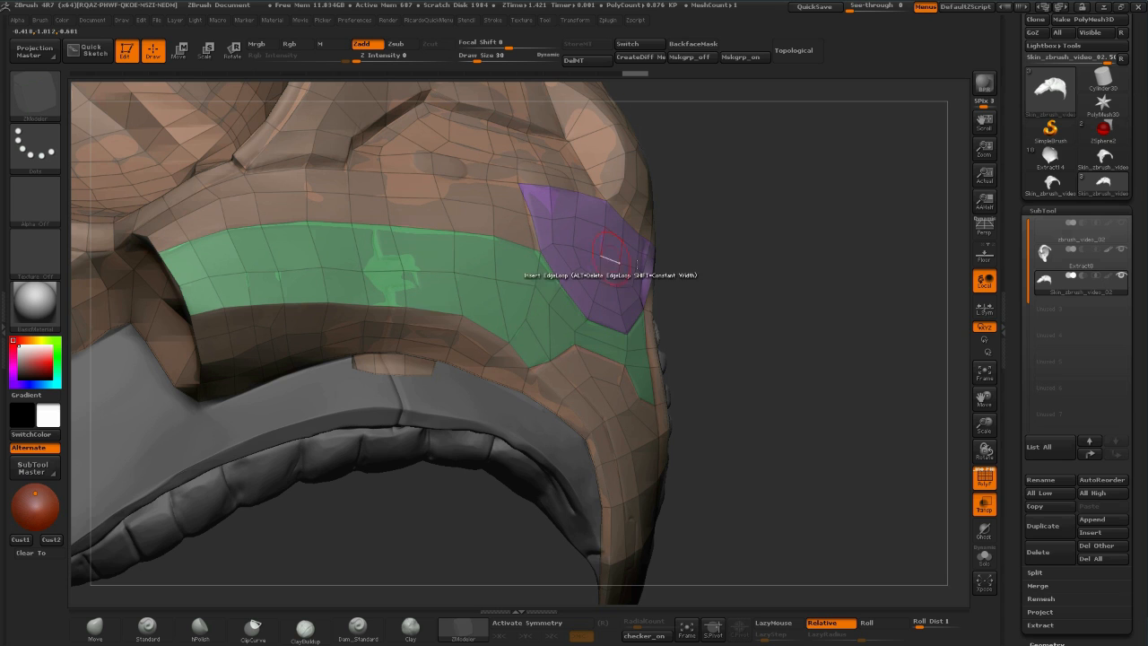
Assign a separate polygroup to the hanging panel below the green band, down to its tip
left_click_drag(794, 259, 718, 273)
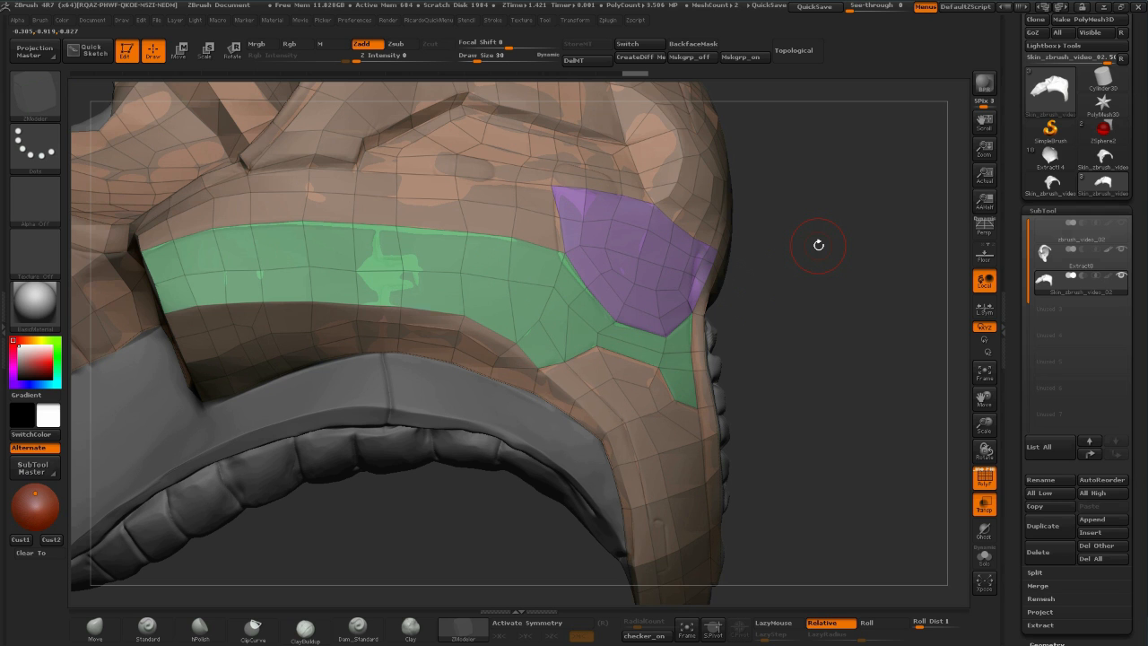
left_click_drag(853, 302, 538, 207)
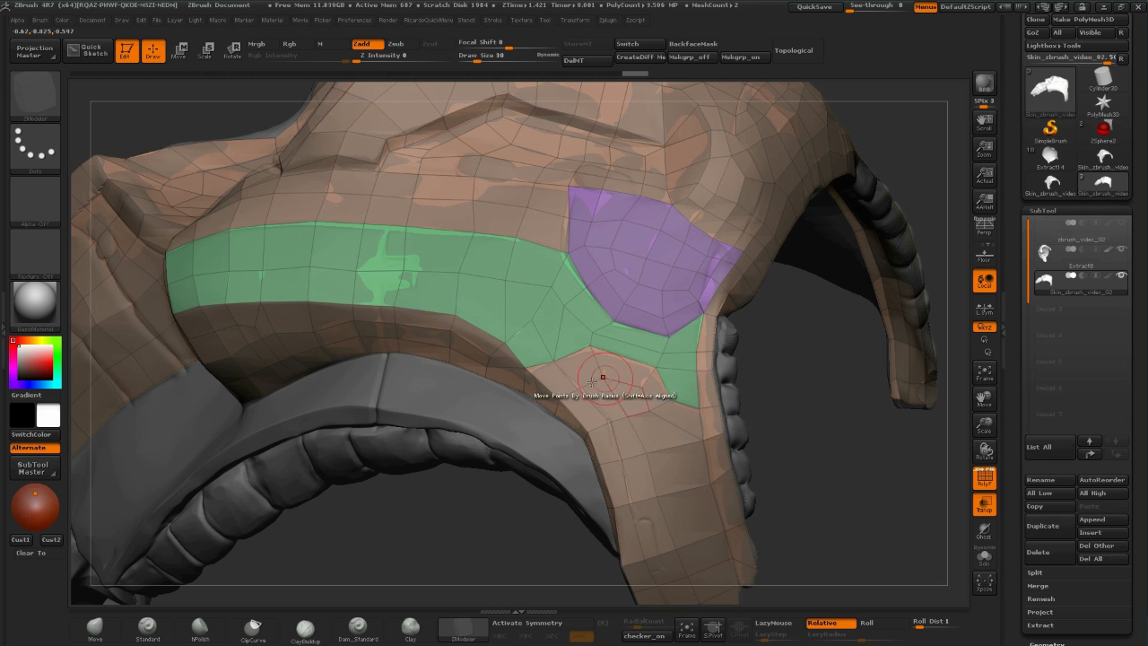
left_click_drag(827, 429, 452, 386)
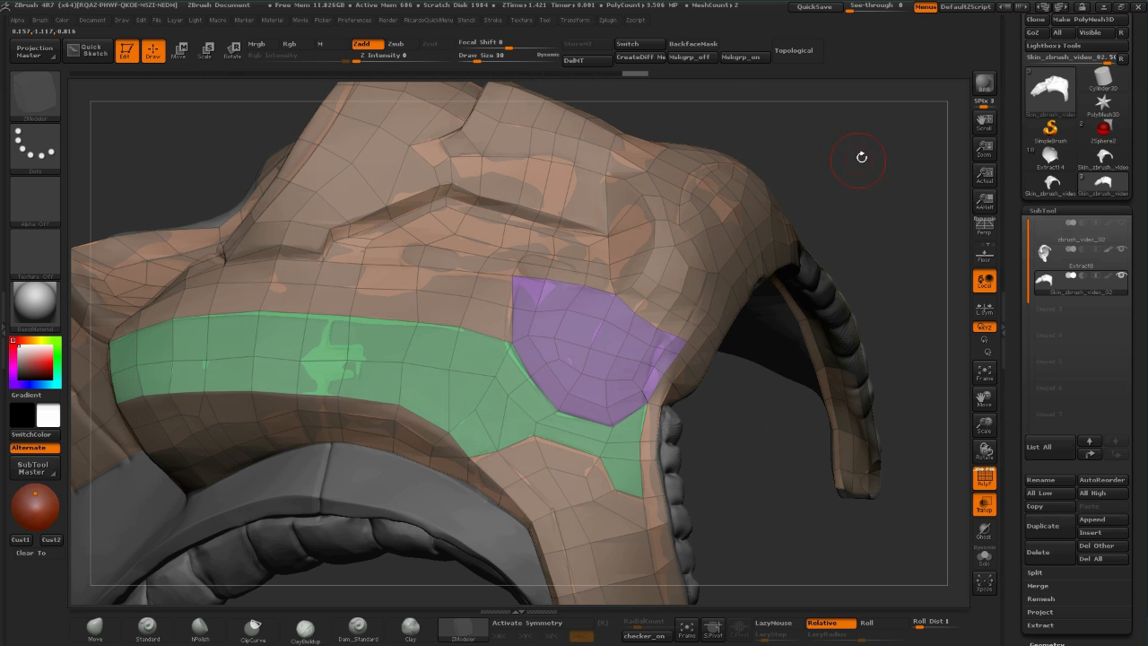
left_click_drag(861, 153, 773, 364)
left_click_drag(772, 478, 733, 365)
mouse_move(805, 432)
left_mouse_down()
mouse_move(795, 449)
mouse_move(773, 218)
left_mouse_up()
mouse_move(537, 240)
left_mouse_down("alt")
mouse_move(523, 258)
mouse_move(565, 309)
mouse_move(534, 363)
mouse_move(565, 444)
mouse_move(623, 474)
mouse_move(628, 491)
mouse_move(574, 333)
mouse_move(592, 420)
mouse_move(591, 364)
left_mouse_up("alt")
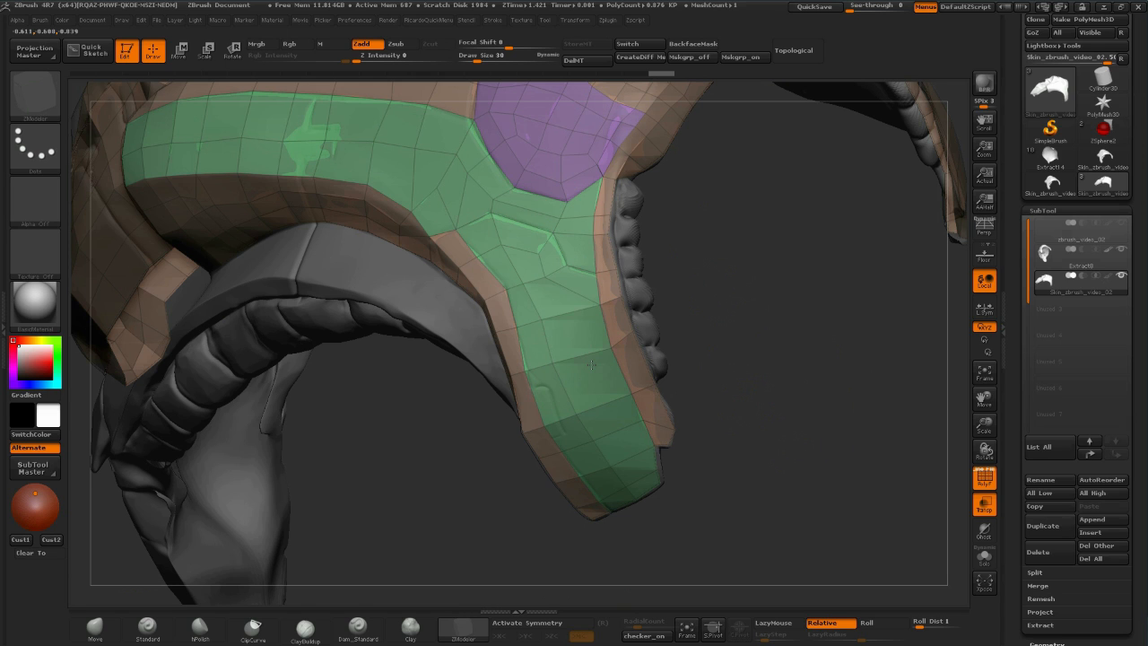
left_click(591, 364)
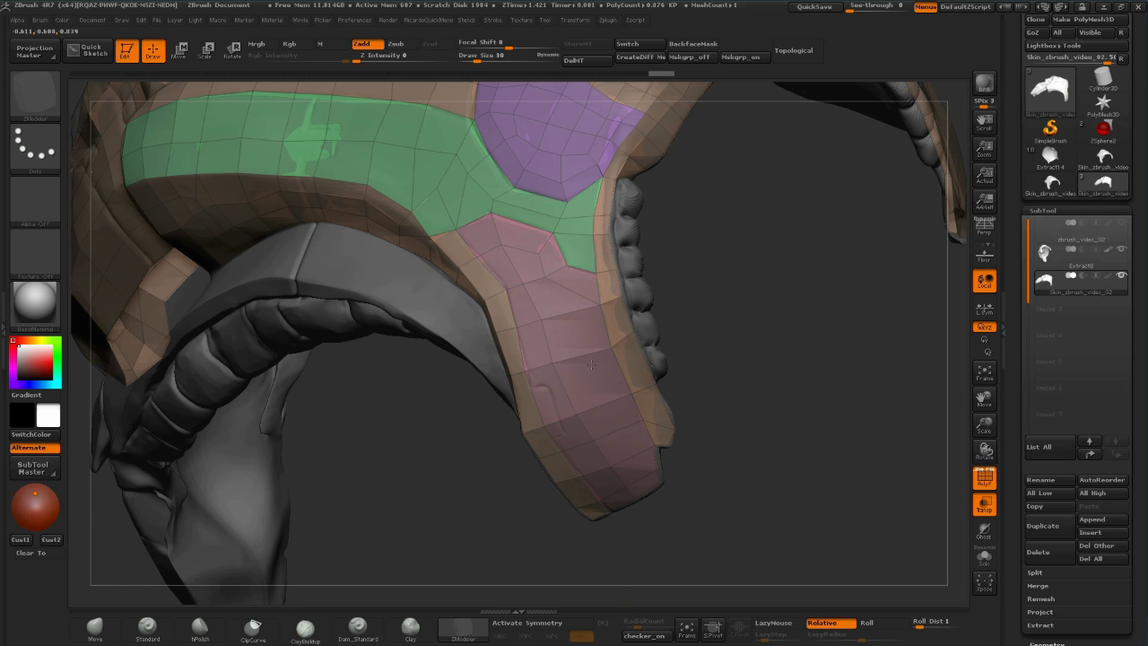
Give the narrow strip along the inner edge of the hanging panel its own distinct polygroup
left_click_drag(783, 335, 634, 285)
mouse_move(501, 322)
left_mouse_down()
mouse_move(532, 423)
mouse_move(567, 477)
left_mouse_up()
mouse_move(517, 511)
left_mouse_down()
mouse_move(567, 504)
mouse_move(507, 538)
left_mouse_up()
left_click(537, 389)
key("alt")
left_click(537, 390)
left_click(537, 390)
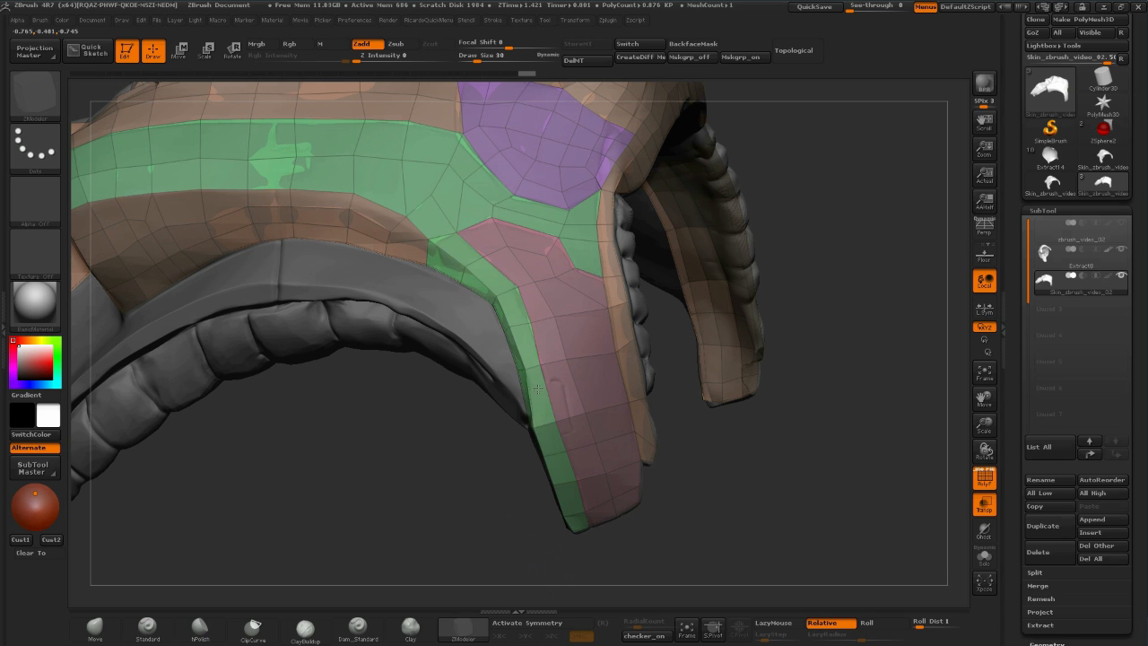
left_click(537, 389)
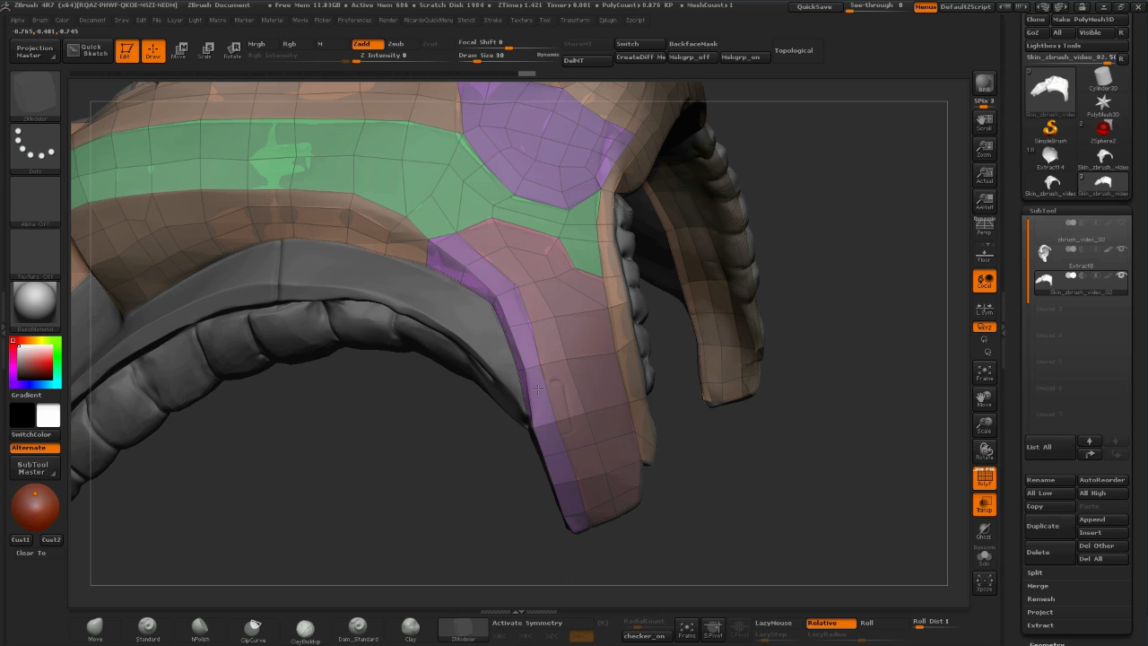
left_click(537, 389)
Assign a new polygroup to the lower band of polygons running along the underside of the green band
left_click_drag(457, 428, 379, 487)
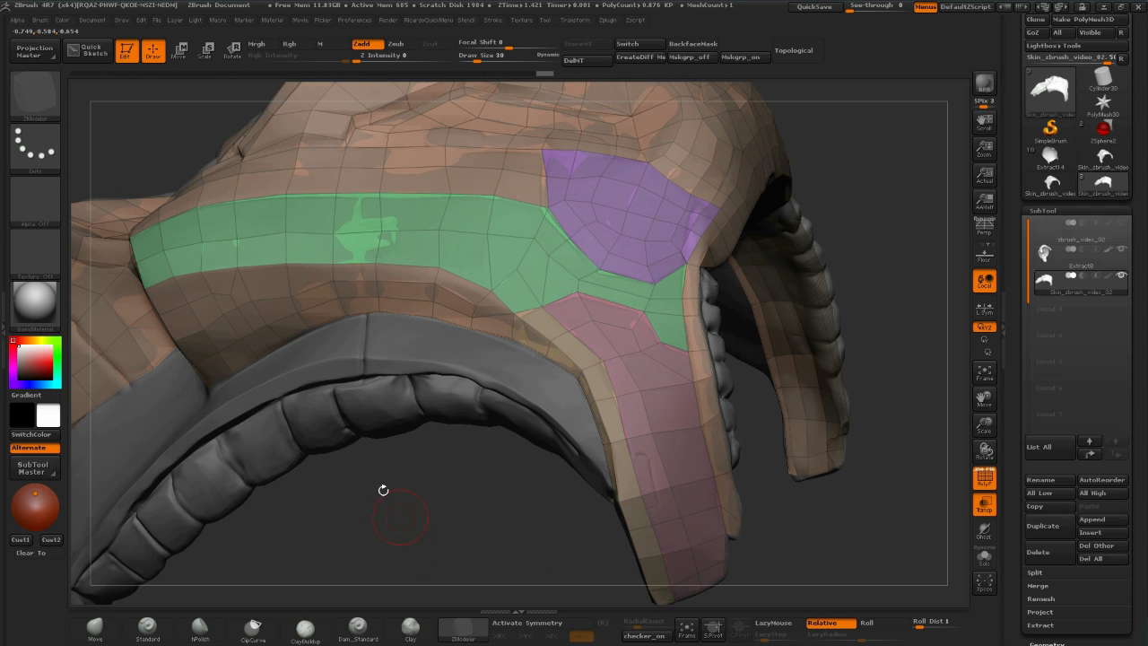
left_click(209, 356)
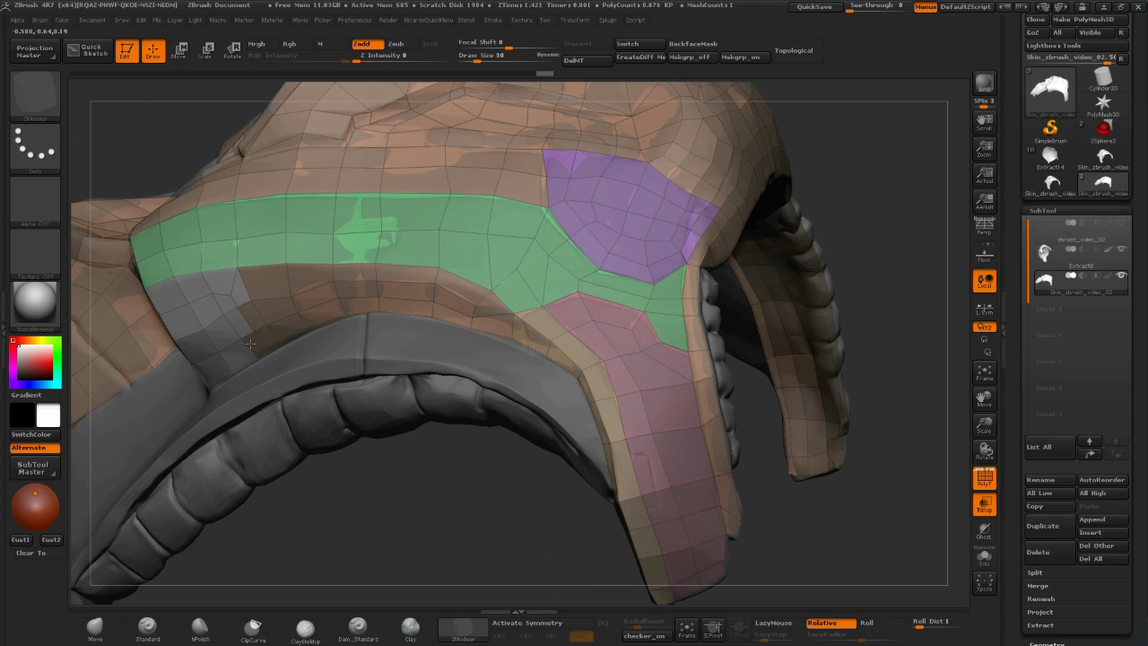
mouse_move(250, 284)
left_mouse_down()
mouse_move(296, 310)
mouse_move(476, 319)
mouse_move(494, 303)
mouse_move(399, 275)
left_mouse_up()
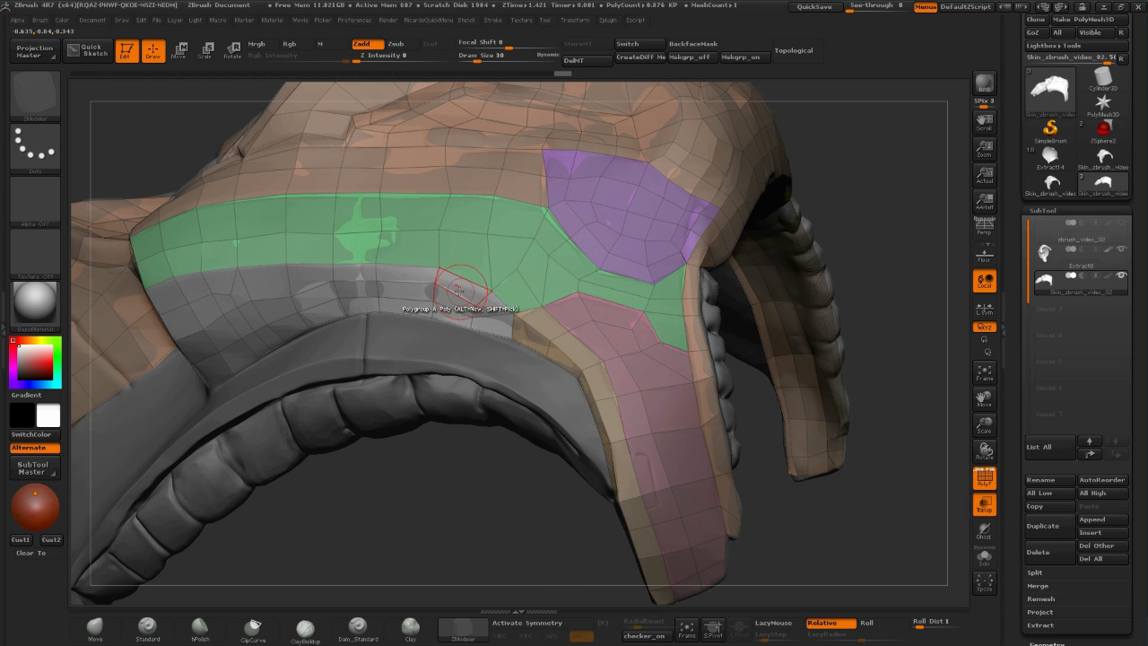
left_click(454, 282)
left_click(454, 281)
Assign a distinct polygroup to the band directly above the green one, up to the edge of the purple patch
mouse_move(849, 311)
left_mouse_down()
mouse_move(873, 260)
mouse_move(861, 308)
mouse_move(810, 227)
mouse_move(829, 235)
left_mouse_up()
mouse_move(502, 348)
left_mouse_down("alt")
mouse_move(475, 316)
mouse_move(377, 334)
mouse_move(241, 381)
mouse_move(196, 367)
mouse_move(187, 408)
mouse_move(131, 444)
left_mouse_up("alt")
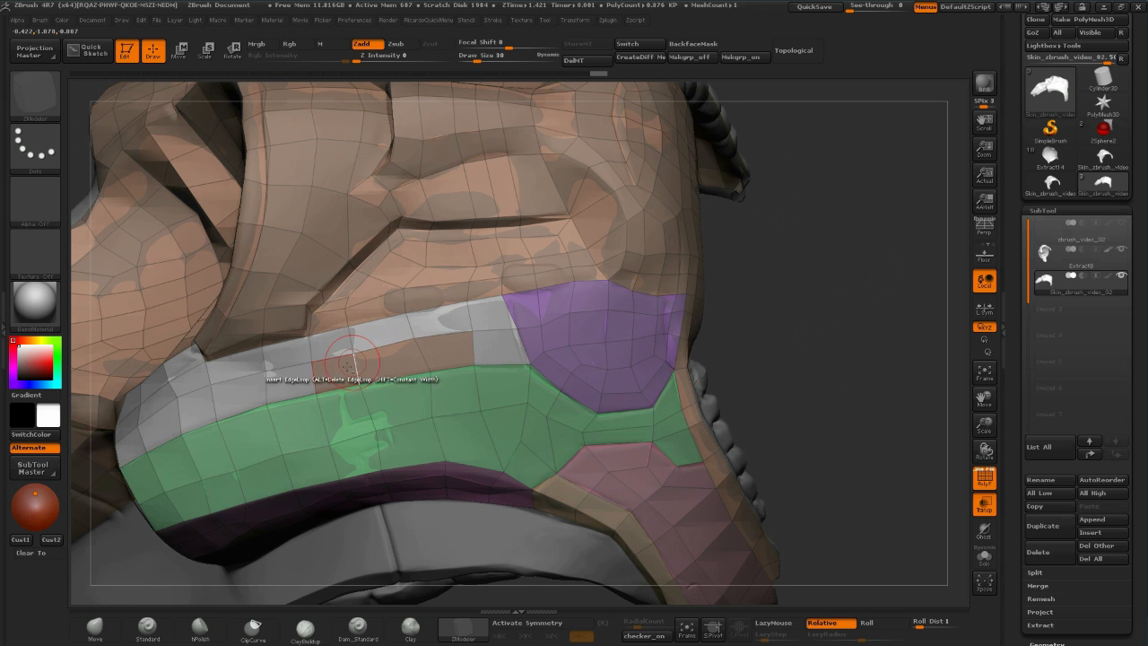
left_click_drag(346, 372, 440, 354, "alt")
left_click(449, 311)
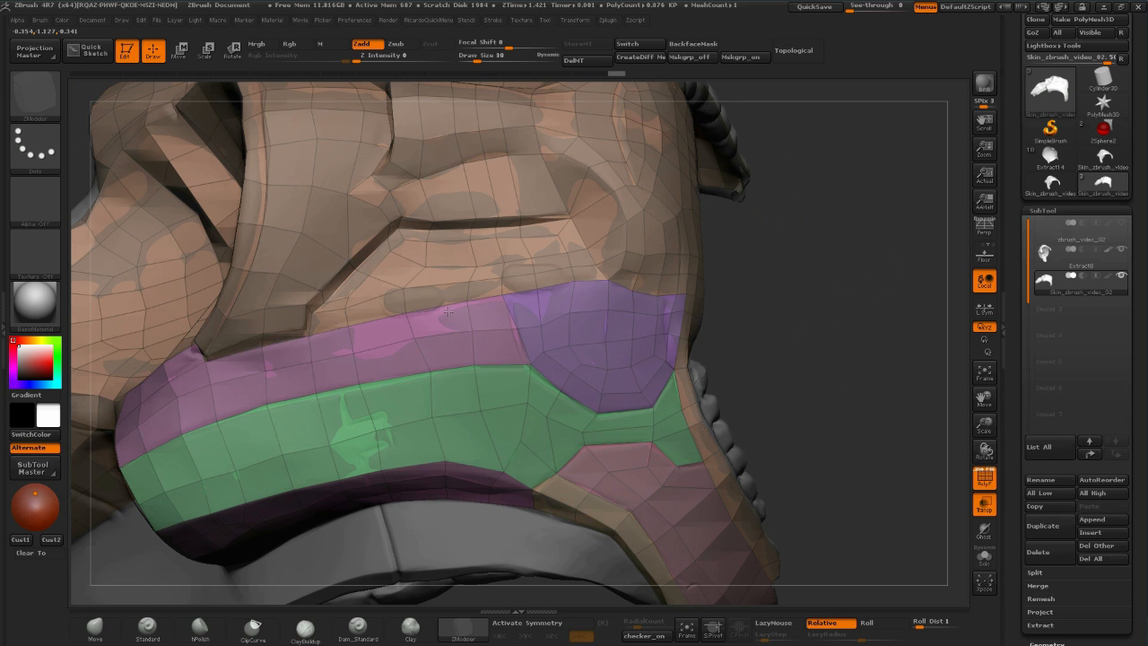
left_click(448, 311)
left_click(448, 311)
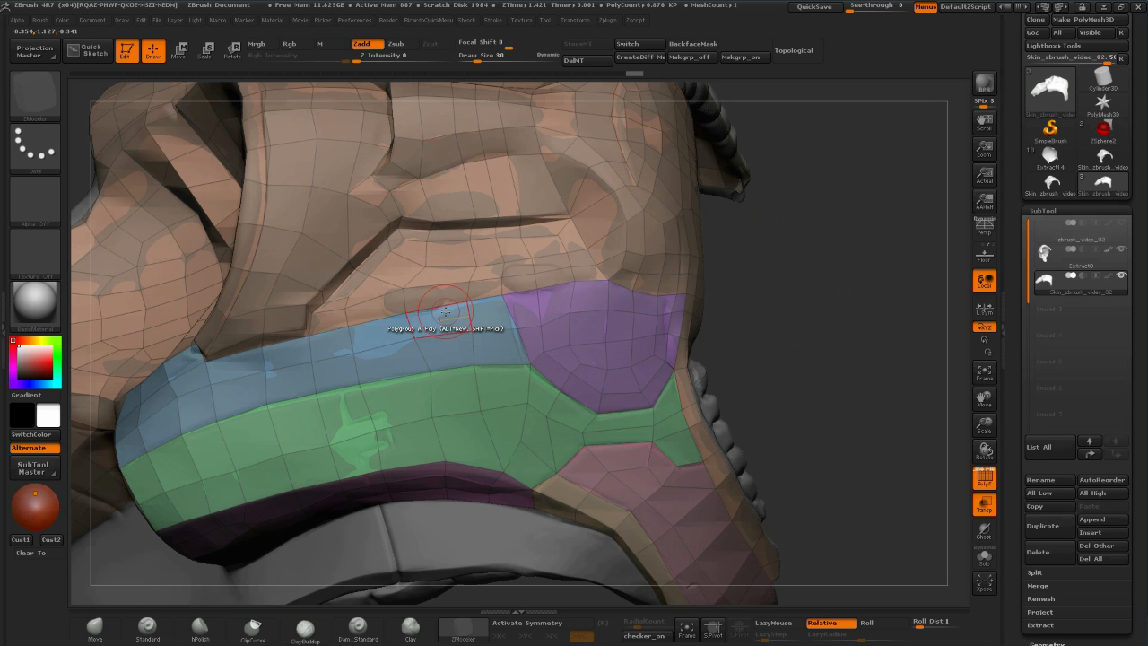
Assign a new polygroup to the recessed panel above the blue band, including the corner polygons curving around its front end
left_click_drag(796, 278, 278, 372)
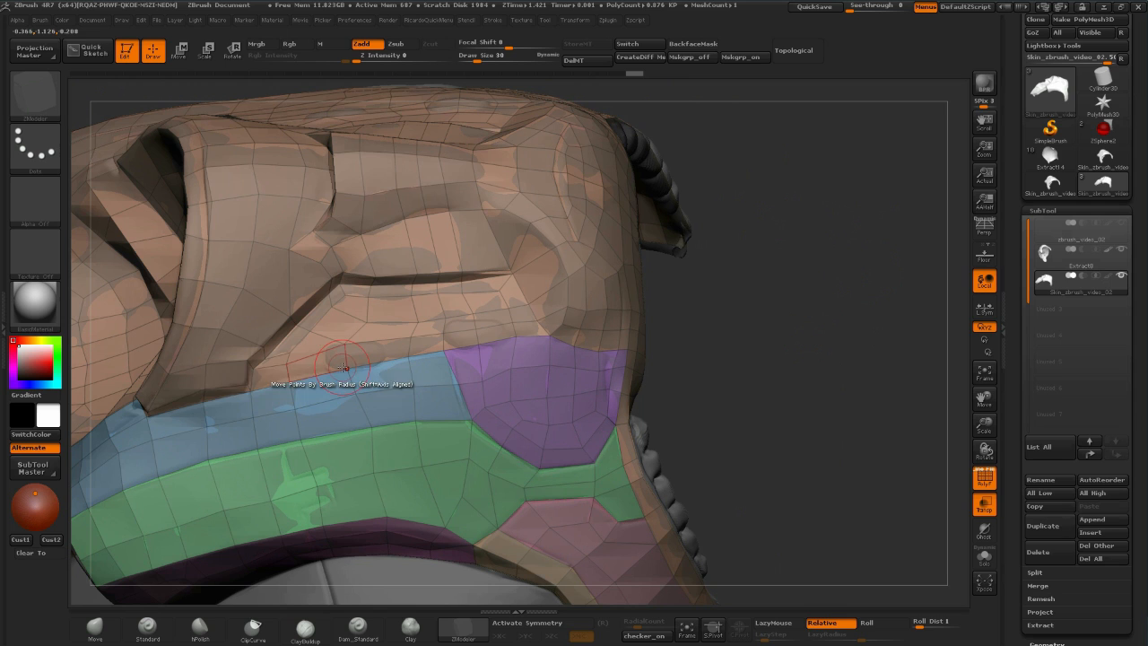
left_click(273, 372)
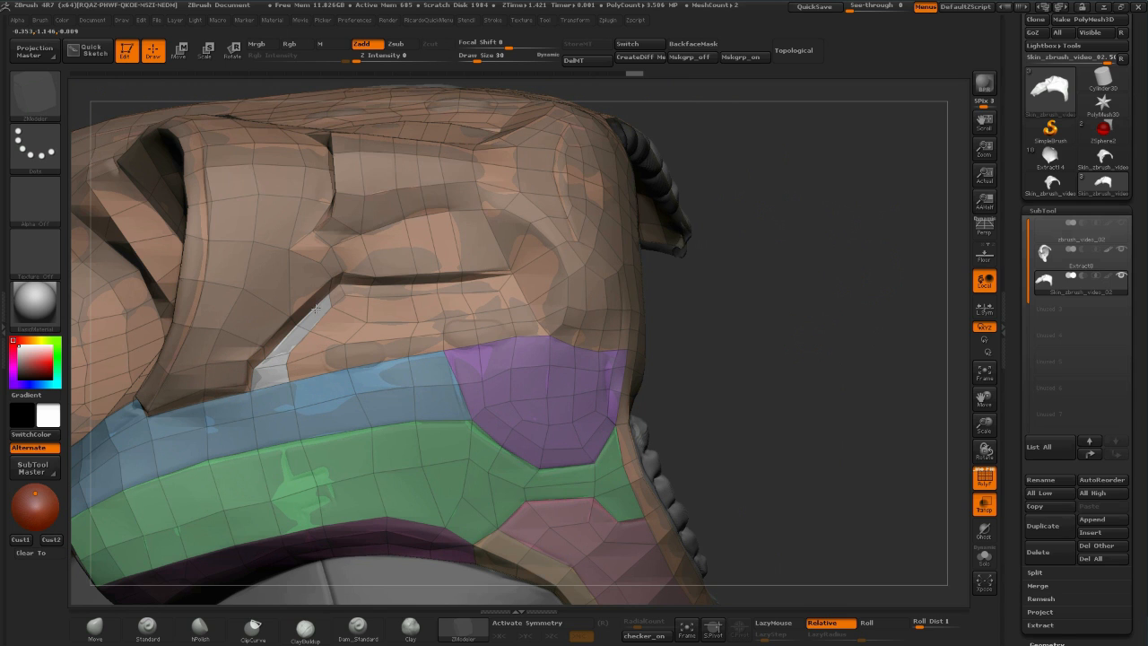
mouse_move(359, 294)
left_mouse_down()
mouse_move(533, 309)
mouse_move(484, 340)
mouse_move(436, 308)
mouse_move(427, 345)
mouse_move(359, 359)
mouse_move(386, 328)
mouse_move(422, 314)
left_mouse_up()
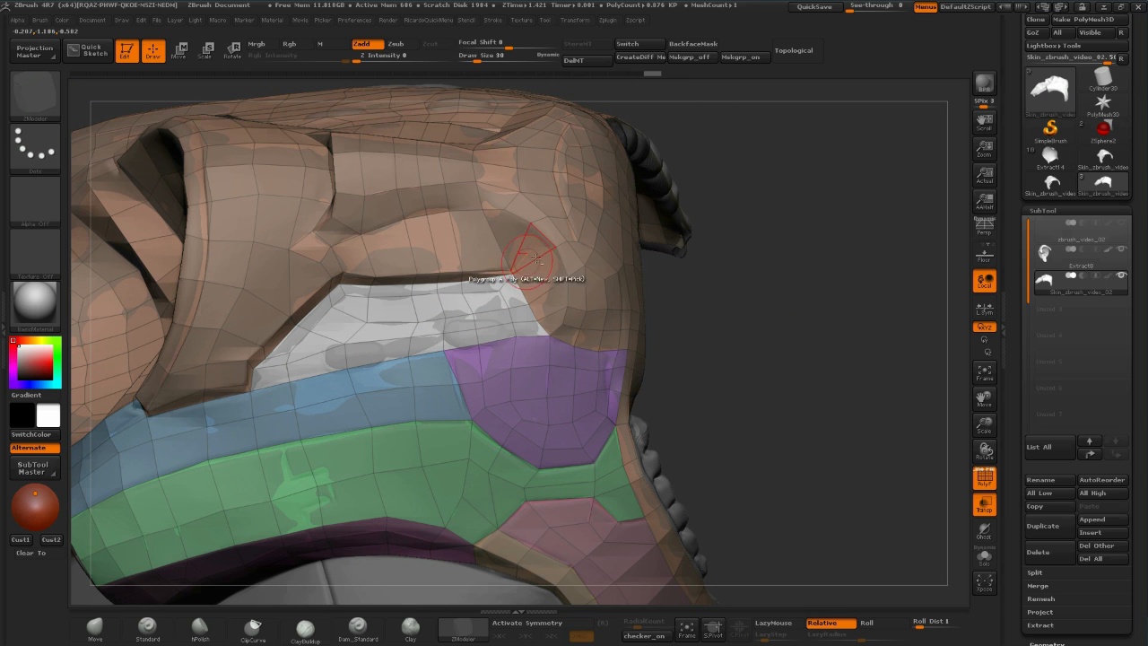
mouse_move(706, 293)
left_mouse_down()
mouse_move(817, 251)
mouse_move(738, 293)
mouse_move(673, 285)
left_mouse_up()
left_click(538, 285)
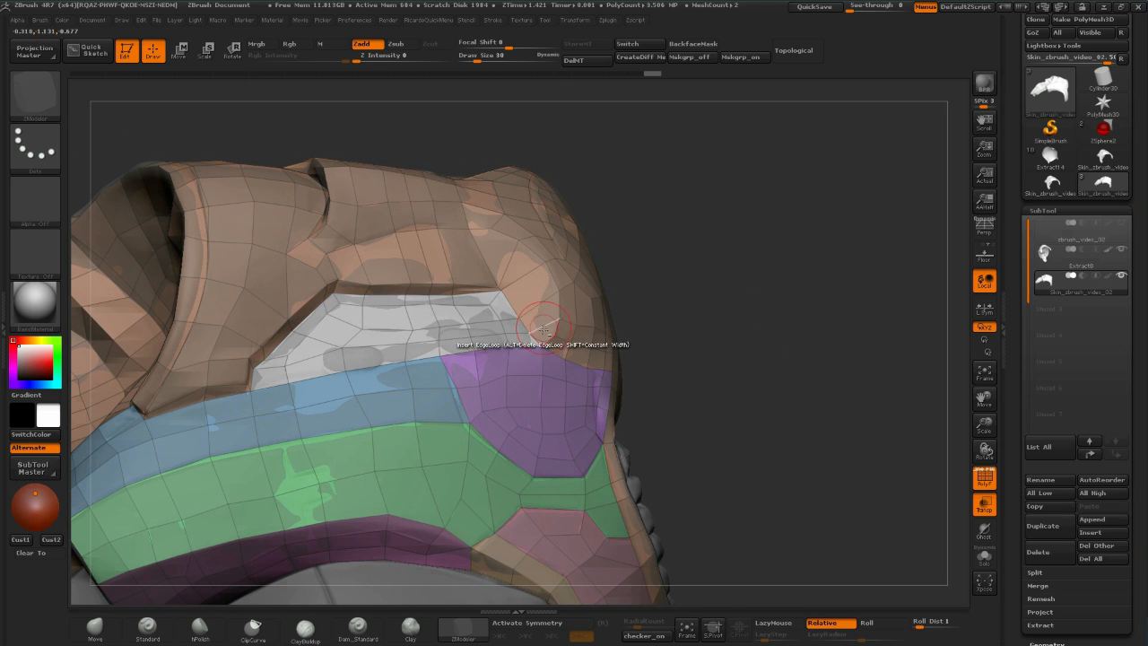
left_click(532, 282)
left_click(532, 281)
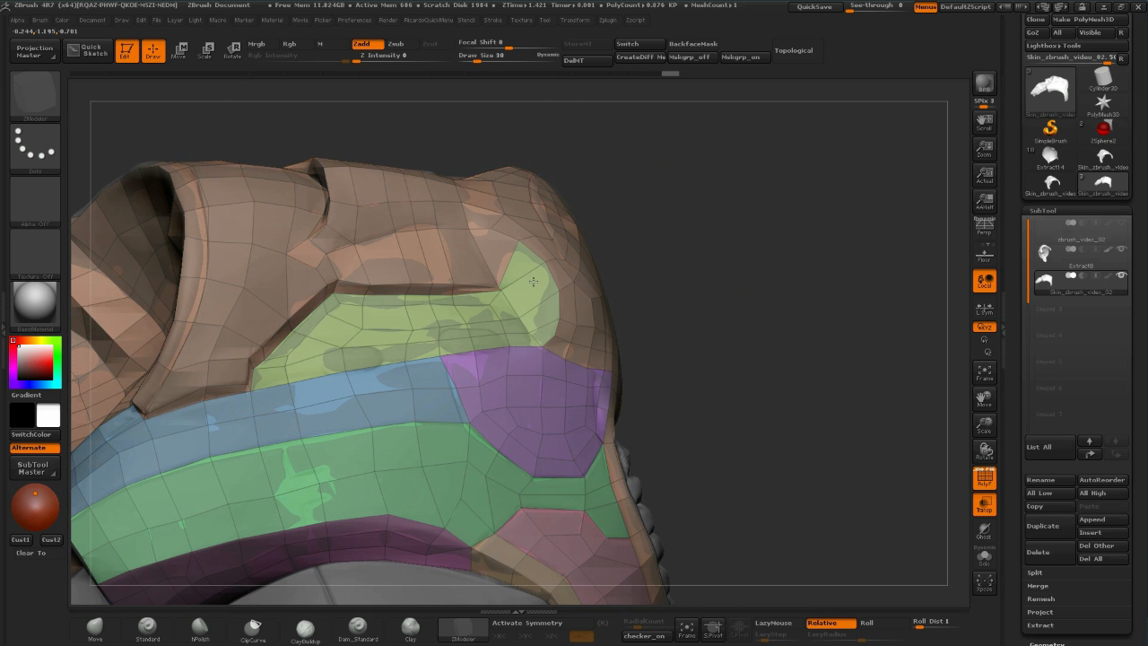
left_click_drag(722, 256, 584, 350)
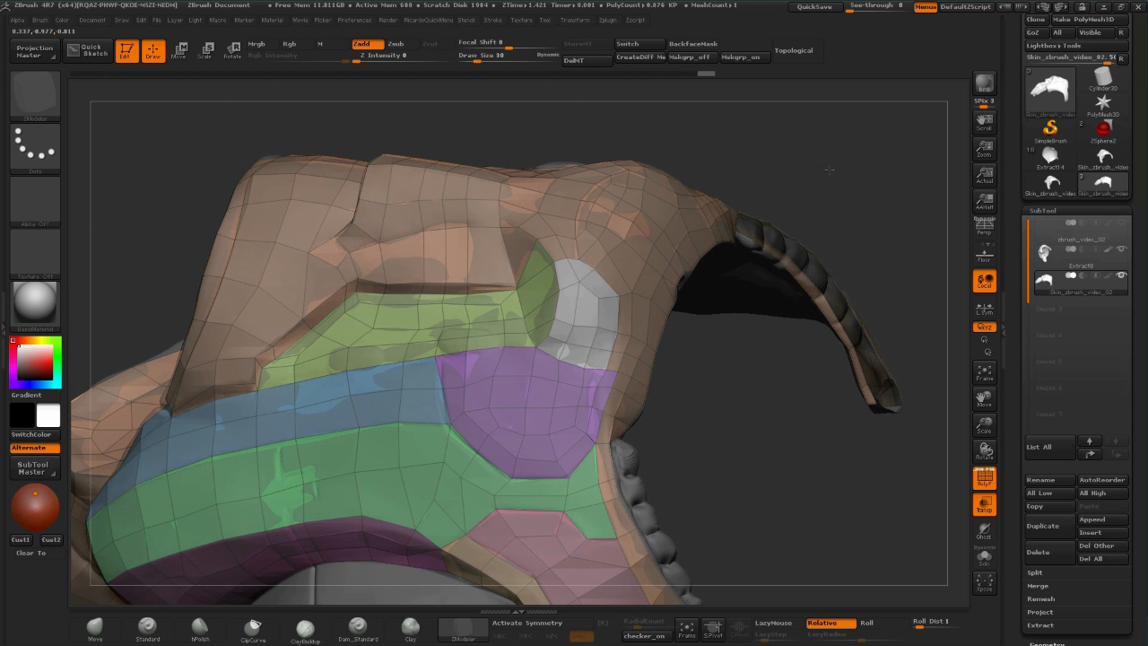
left_click_drag(828, 168, 575, 269)
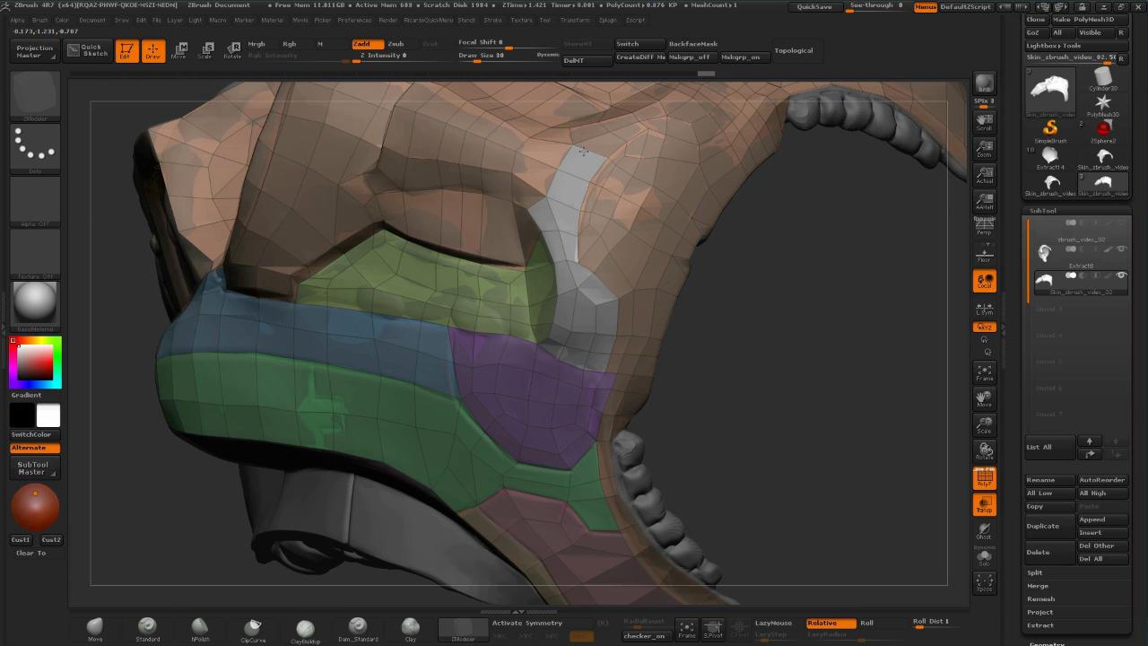
left_click_drag(765, 353, 606, 249)
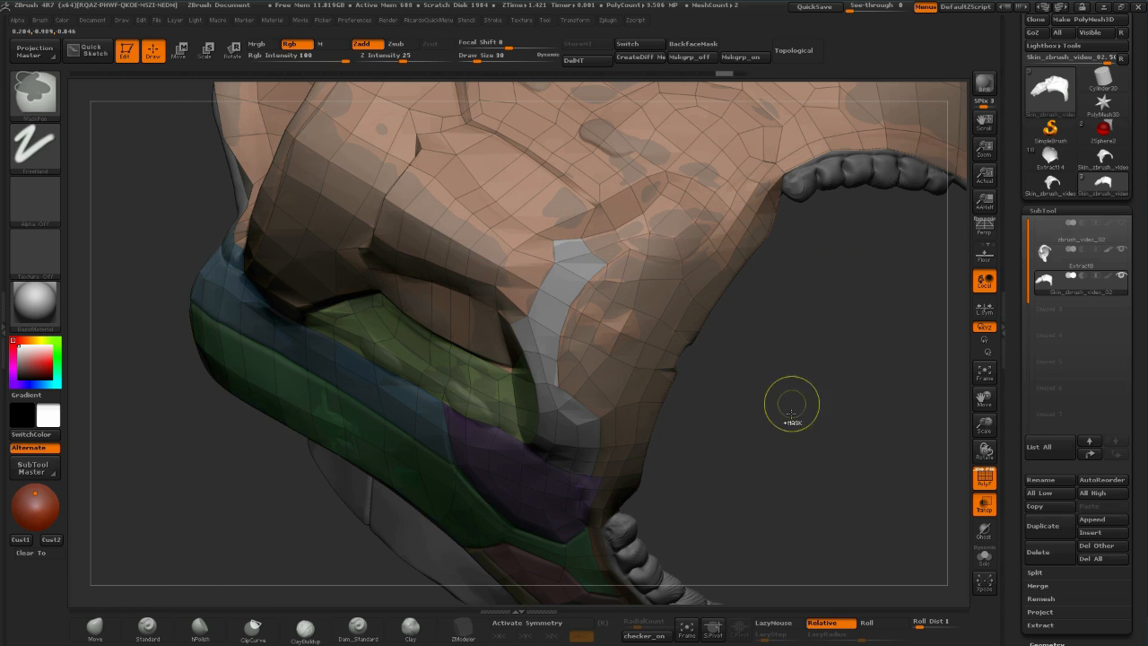
left_click_drag(795, 437, 751, 471)
Activate mirrored symmetry across the X axis for the skin mesh
key("x")
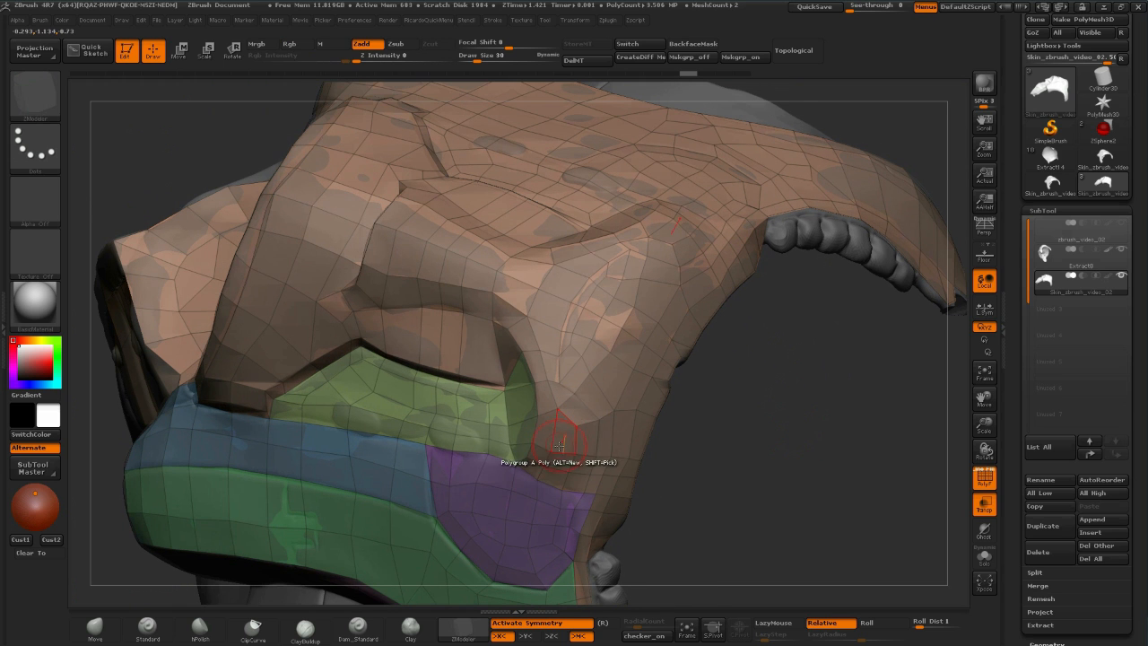
left_click_drag(633, 287, 588, 475)
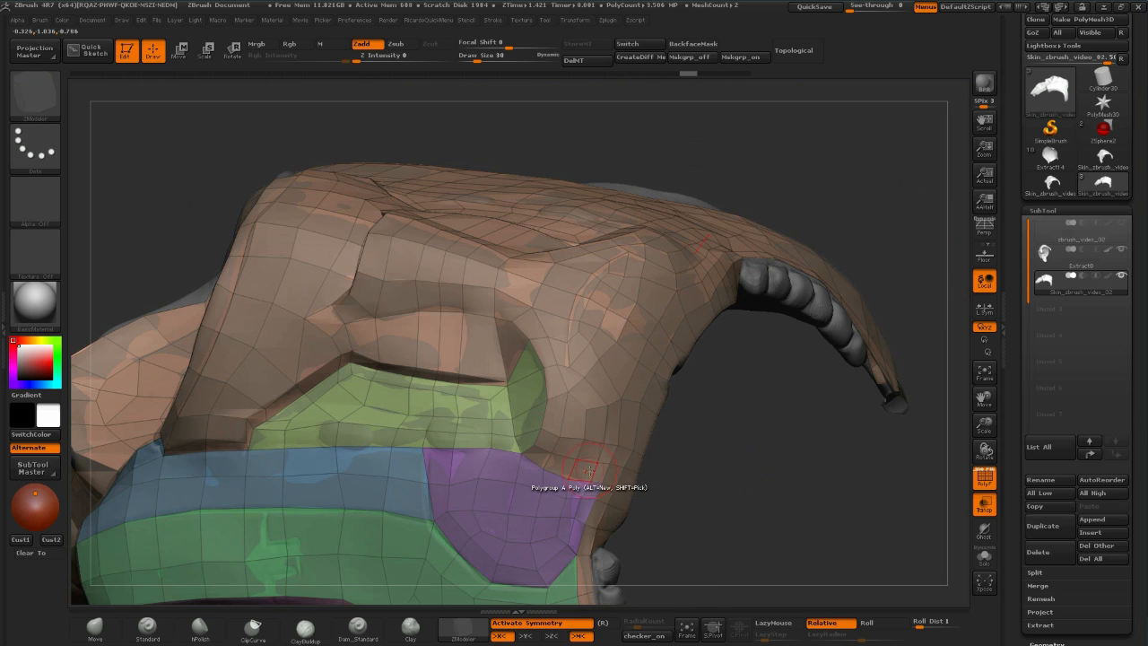
Assign a distinct polygroup to the band curving around the front of the green recessed panel and back above the upper recess
left_click(585, 447)
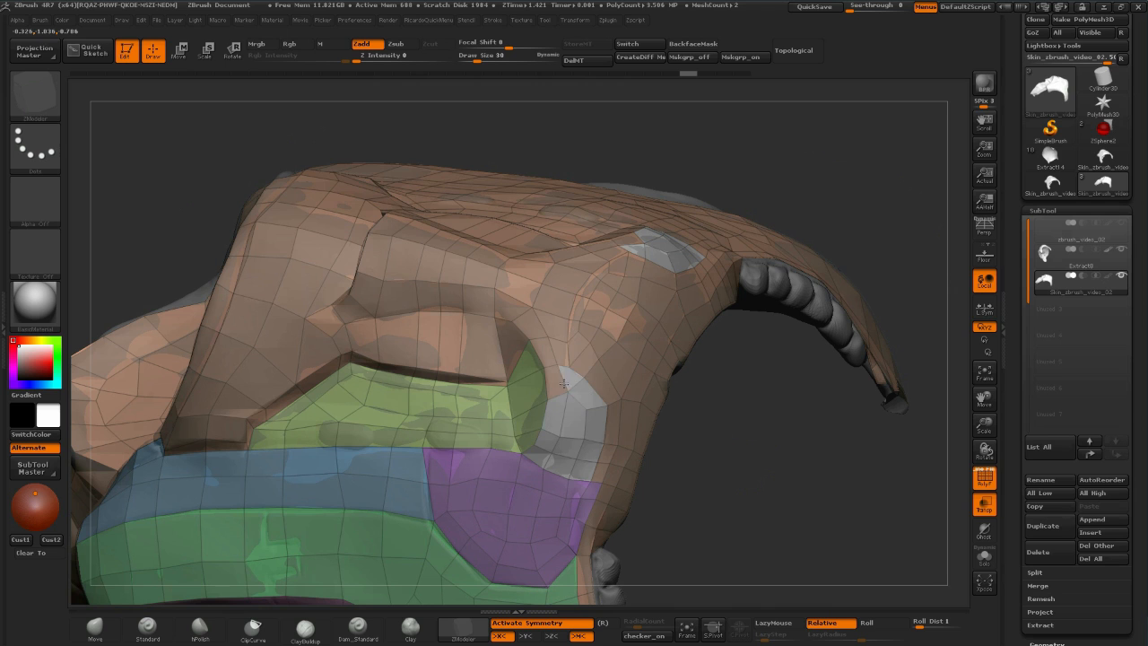
left_click(543, 333)
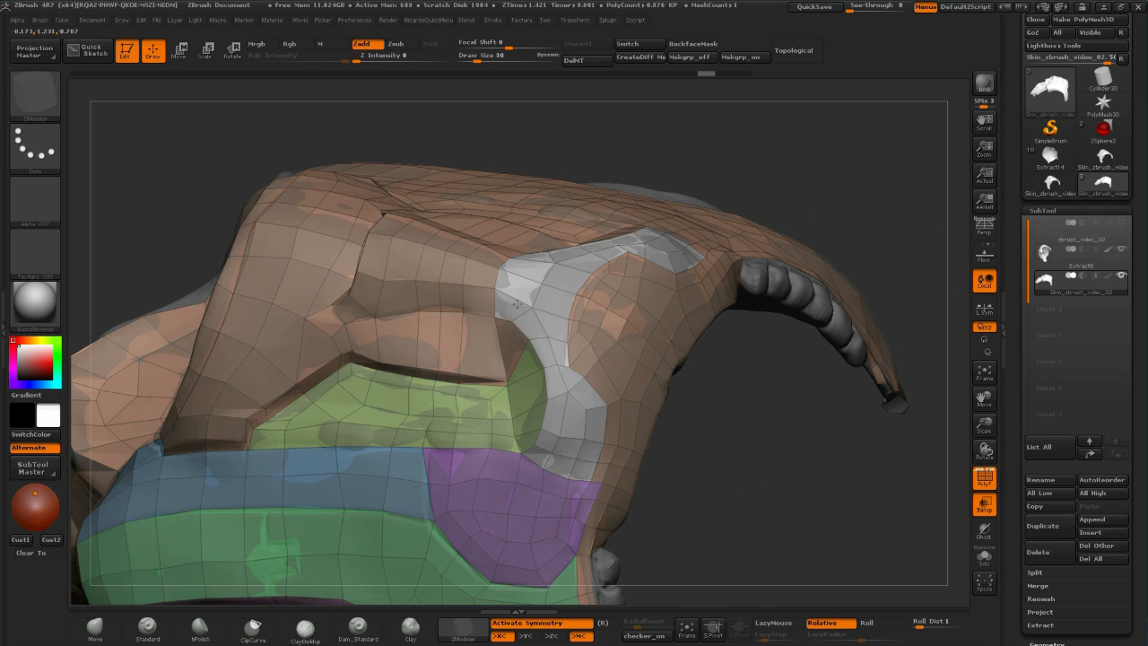
left_click_drag(797, 175, 646, 242)
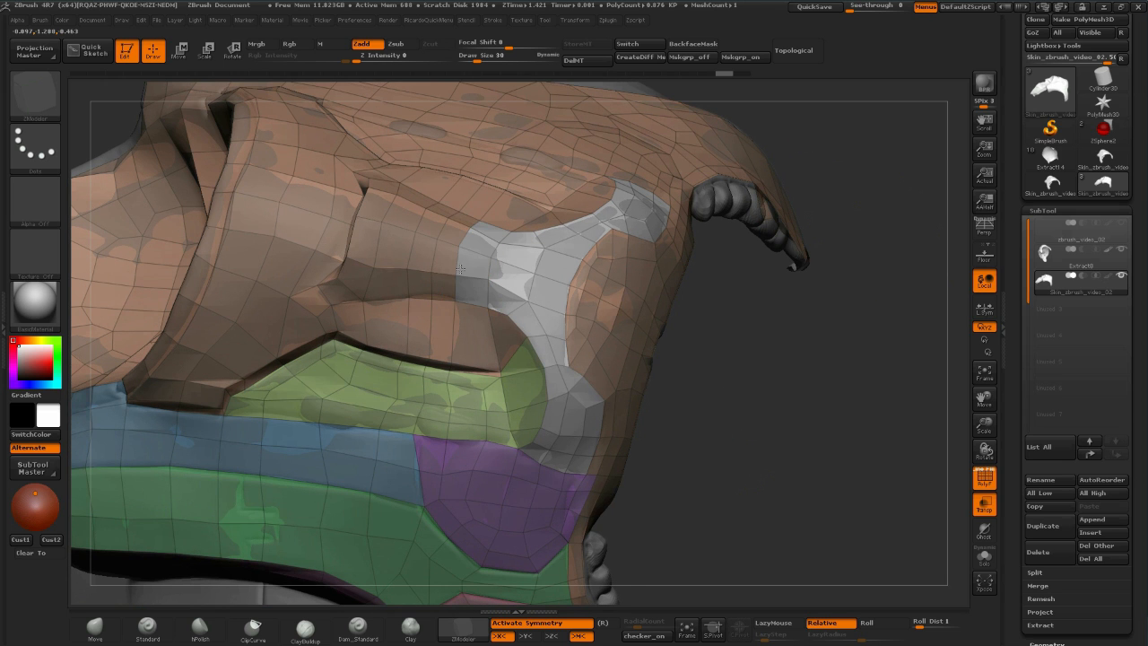
mouse_move(367, 278)
left_mouse_down("alt")
mouse_move(386, 222)
mouse_move(429, 232)
left_mouse_up("alt")
left_click_drag(704, 340, 368, 300)
left_click(359, 266)
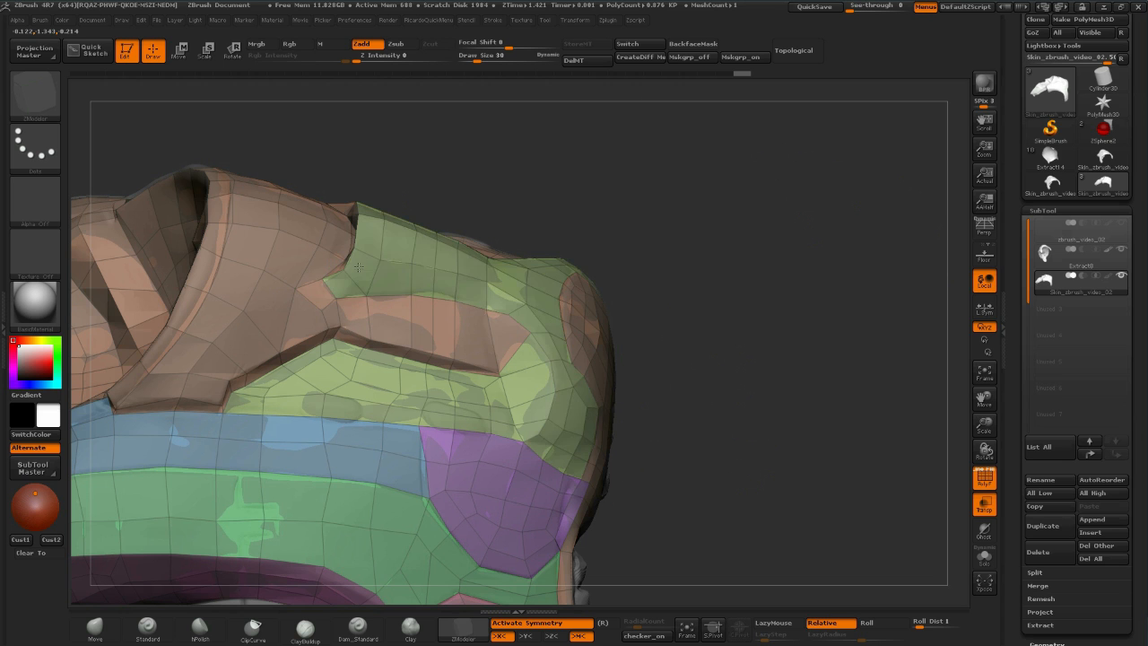
left_click(359, 266)
left_click(359, 267)
mouse_move(762, 354)
left_mouse_down()
mouse_move(840, 264)
mouse_move(825, 238)
mouse_move(786, 284)
mouse_move(777, 418)
mouse_move(654, 467)
mouse_move(774, 225)
mouse_move(863, 185)
mouse_move(789, 216)
left_mouse_up()
mouse_move(869, 160)
left_mouse_down()
mouse_move(795, 256)
mouse_move(772, 381)
mouse_move(892, 205)
mouse_move(853, 166)
mouse_move(869, 143)
left_mouse_up()
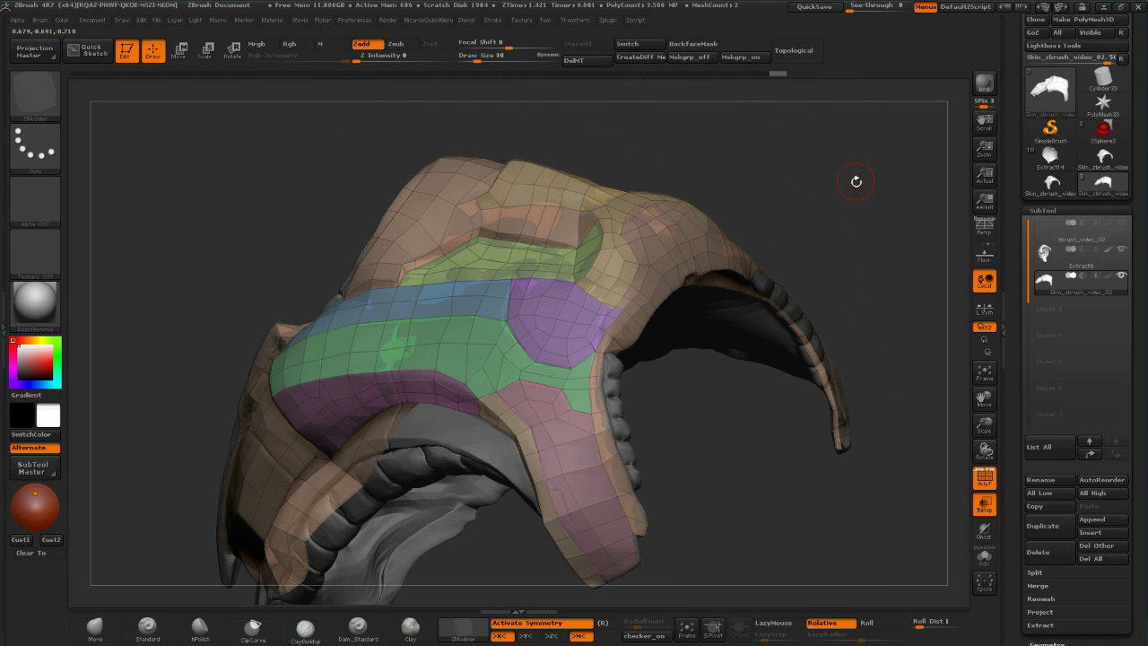
left_click_drag(785, 222, 790, 185)
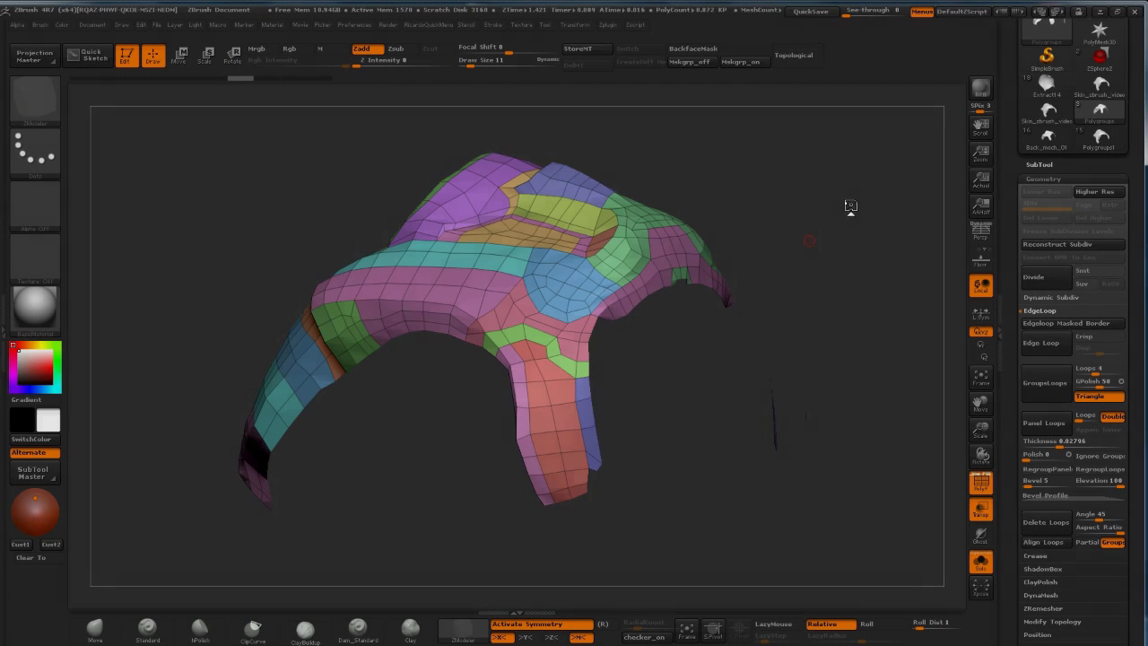
Set the Panel Loops count to 1 and expand the Bevel Profile curve
left_click_drag(853, 215, 871, 230)
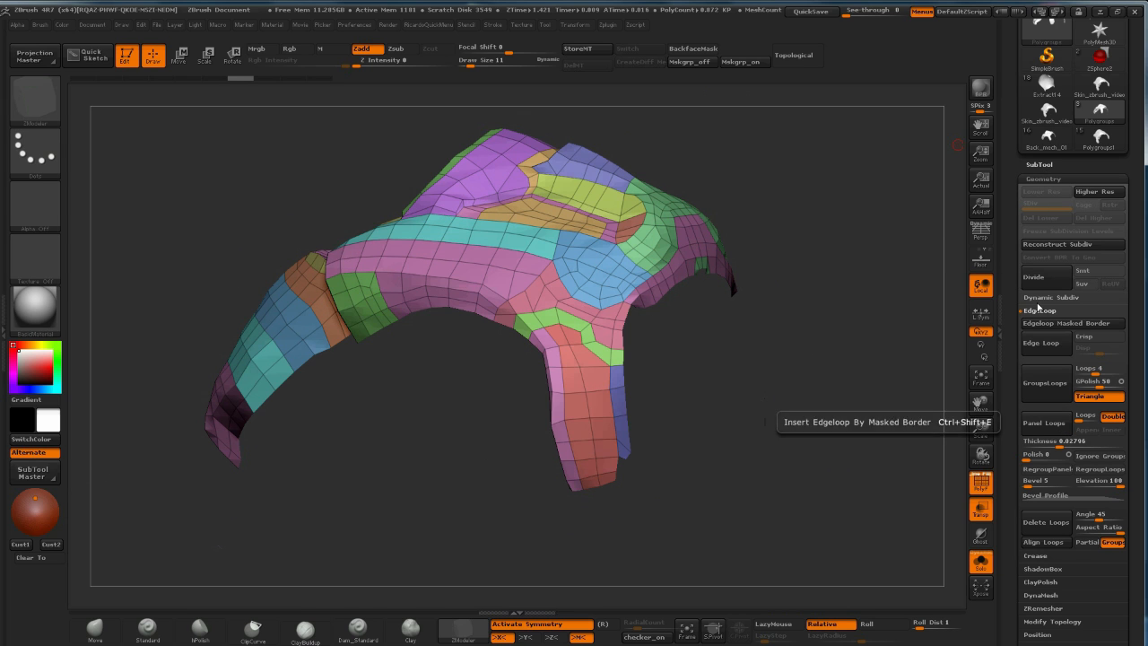
scroll(1006, 274, "down", 2)
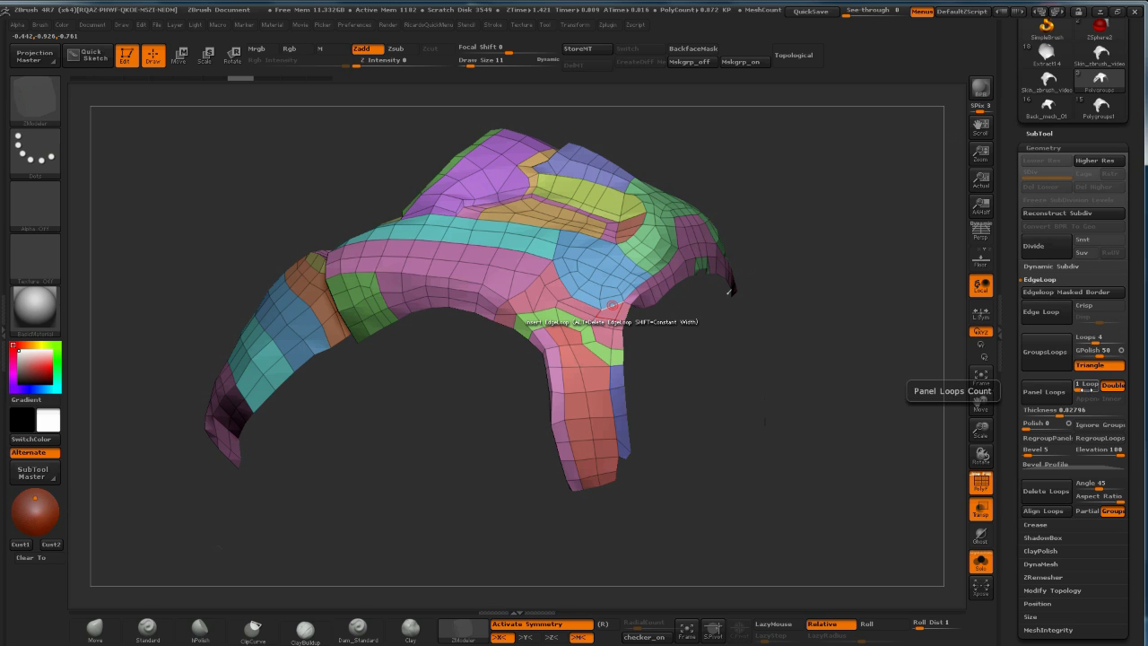
left_click(1083, 390)
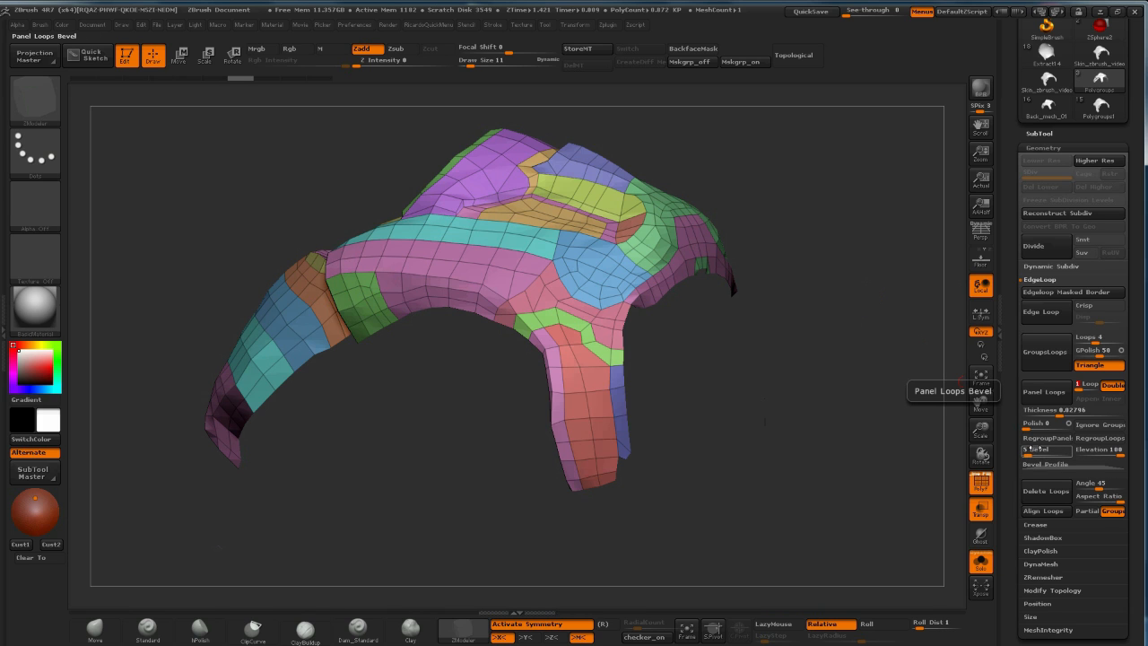
left_click(1094, 465)
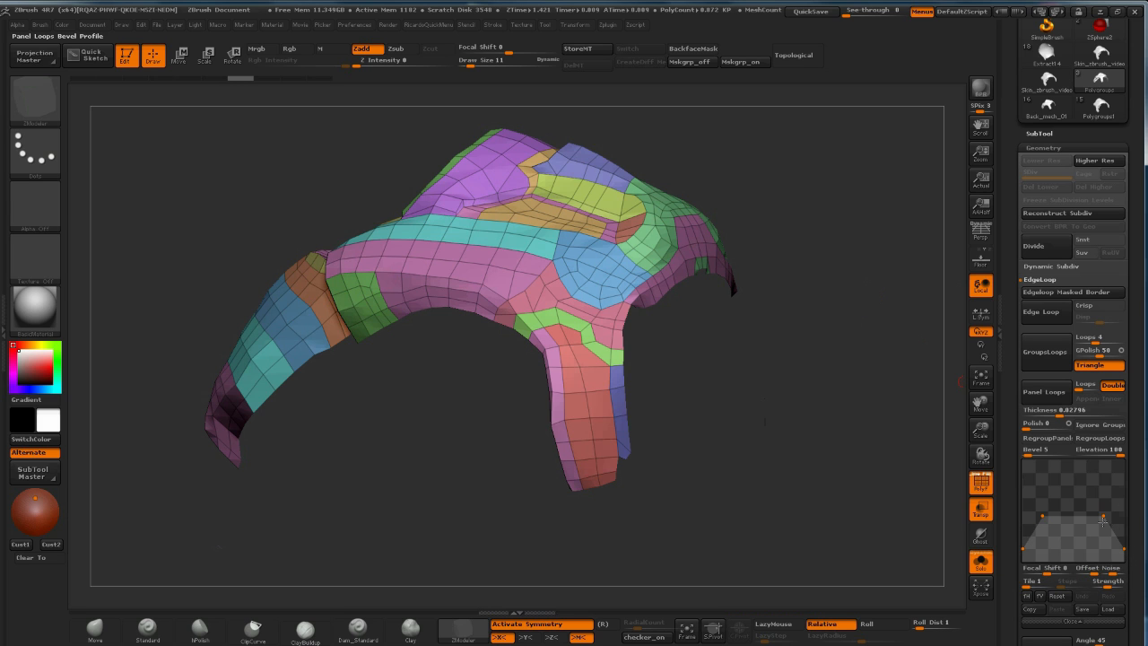
left_click_drag(1138, 505, 1127, 473)
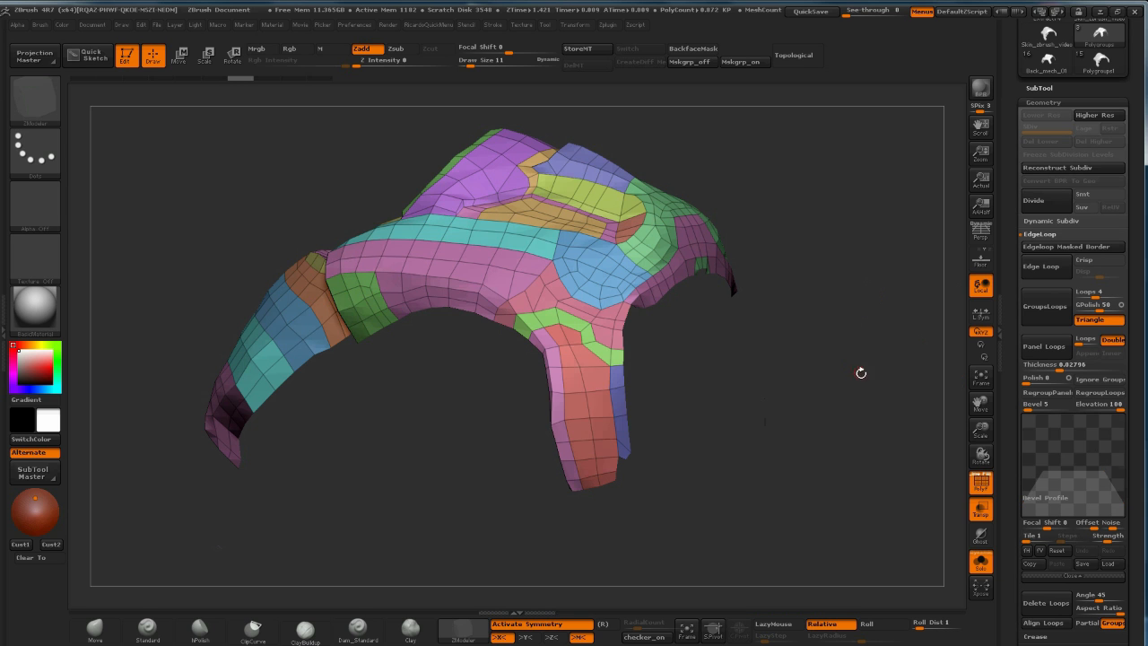
Try a lower Panel Loops Elevation and set it back to 100
left_click_drag(861, 377, 859, 392)
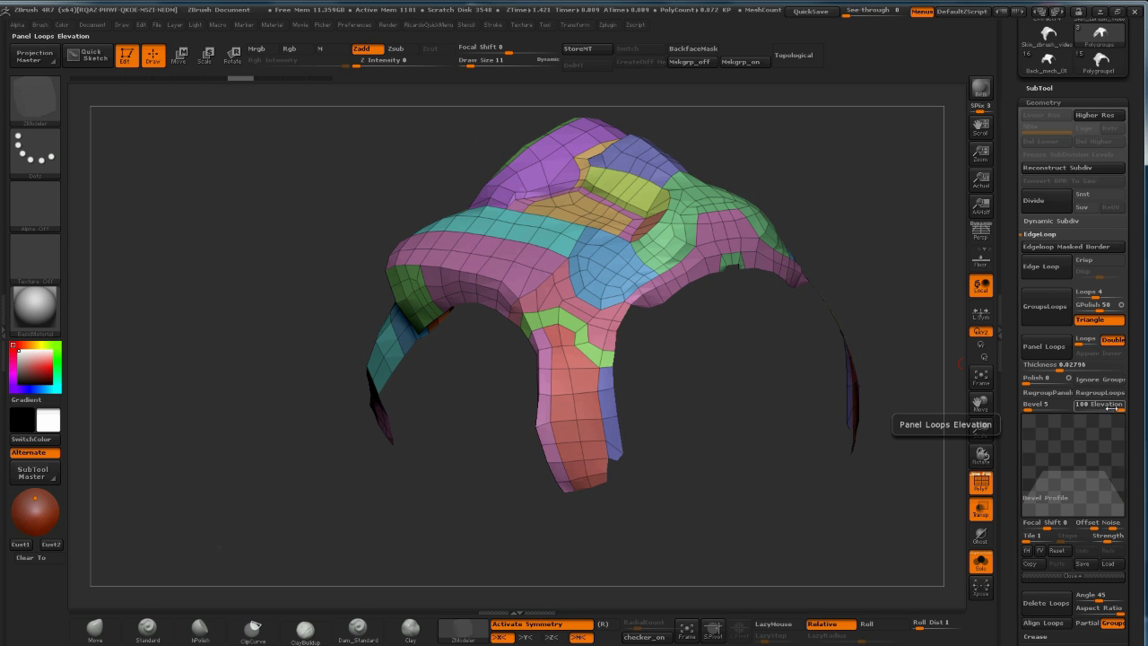
left_click_drag(1109, 408, 1077, 413)
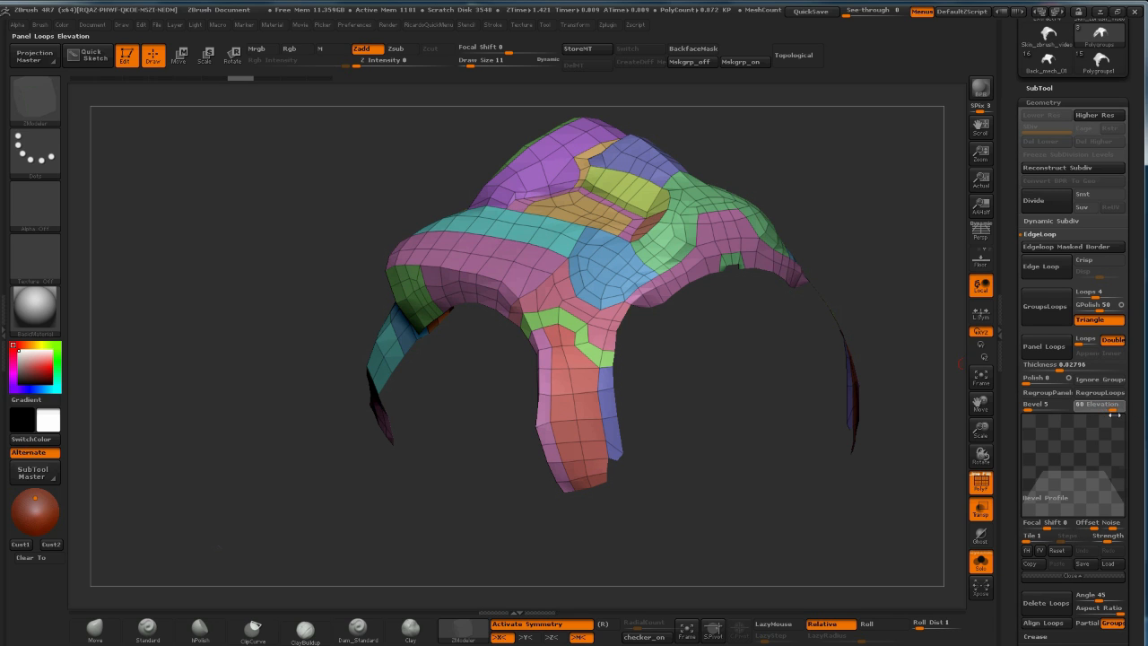
left_click_drag(1129, 410, 1129, 412)
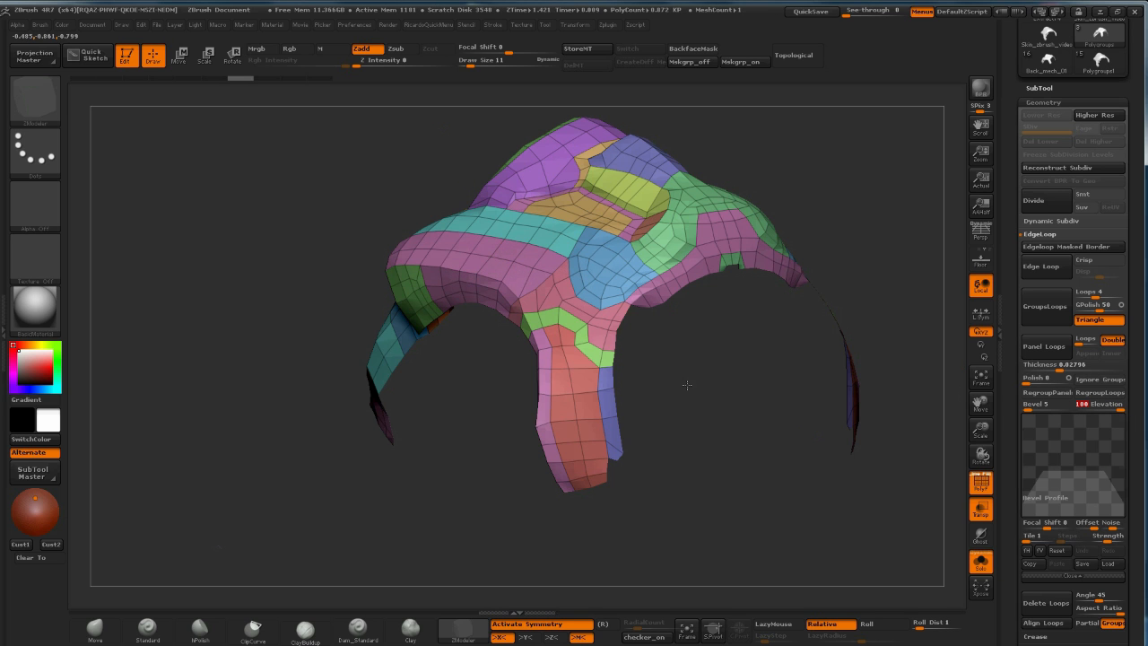
Generate panel loops from the polygroups across the whole head mesh
left_click_drag(687, 386, 518, 258)
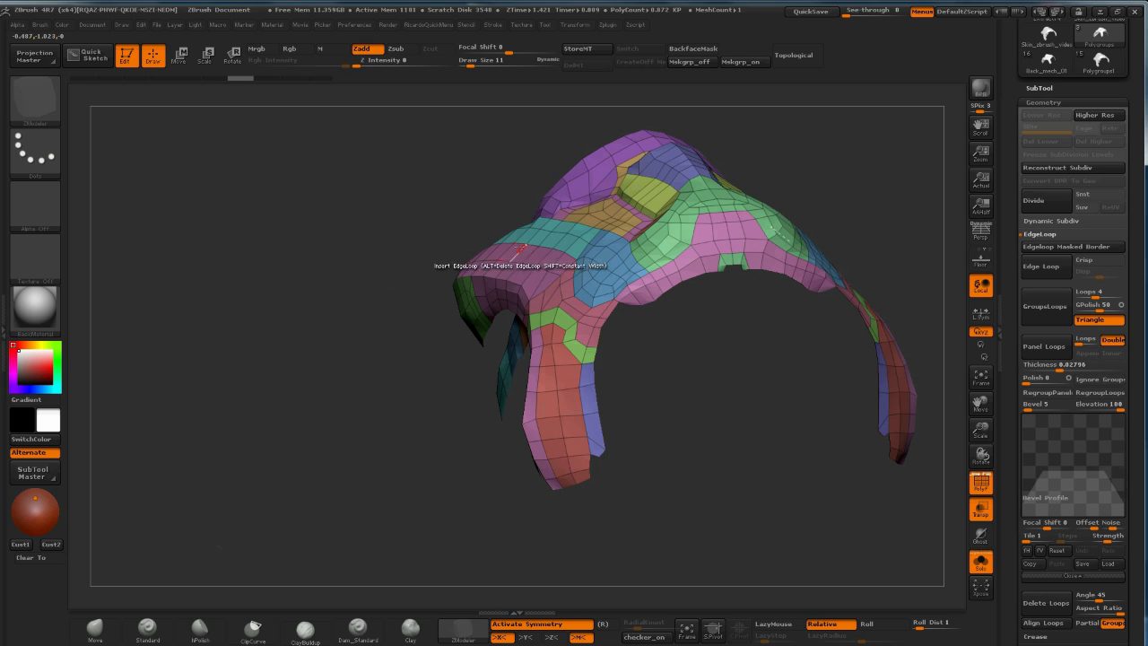
left_click_drag(713, 414, 616, 302)
left_click_drag(671, 397, 847, 368)
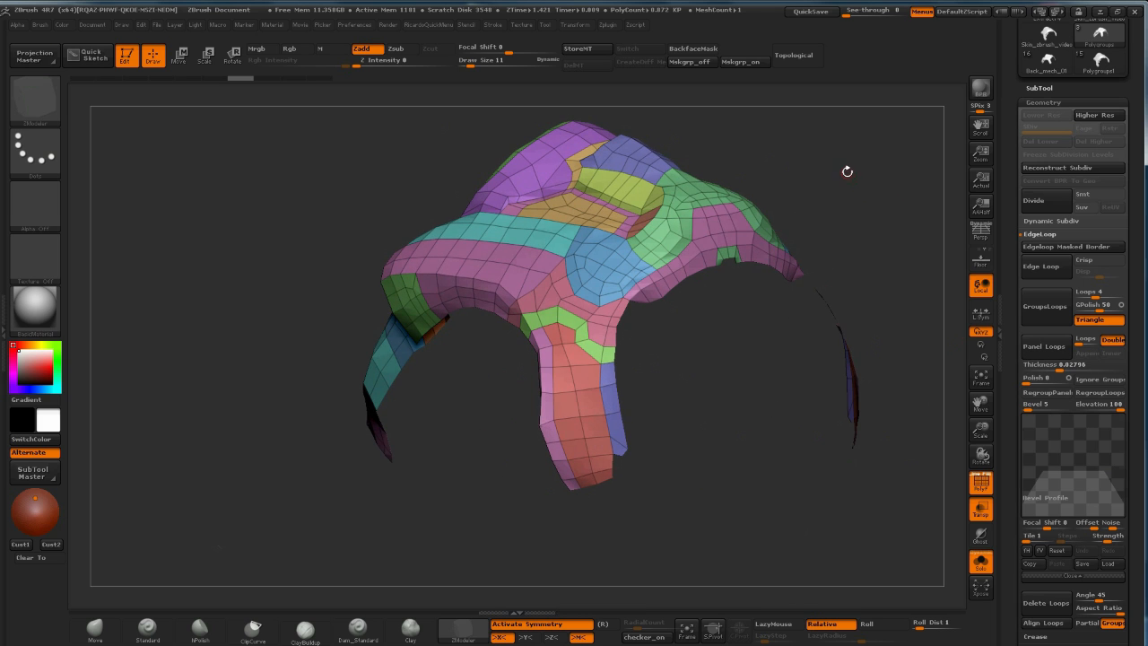
left_click_drag(847, 172, 854, 188)
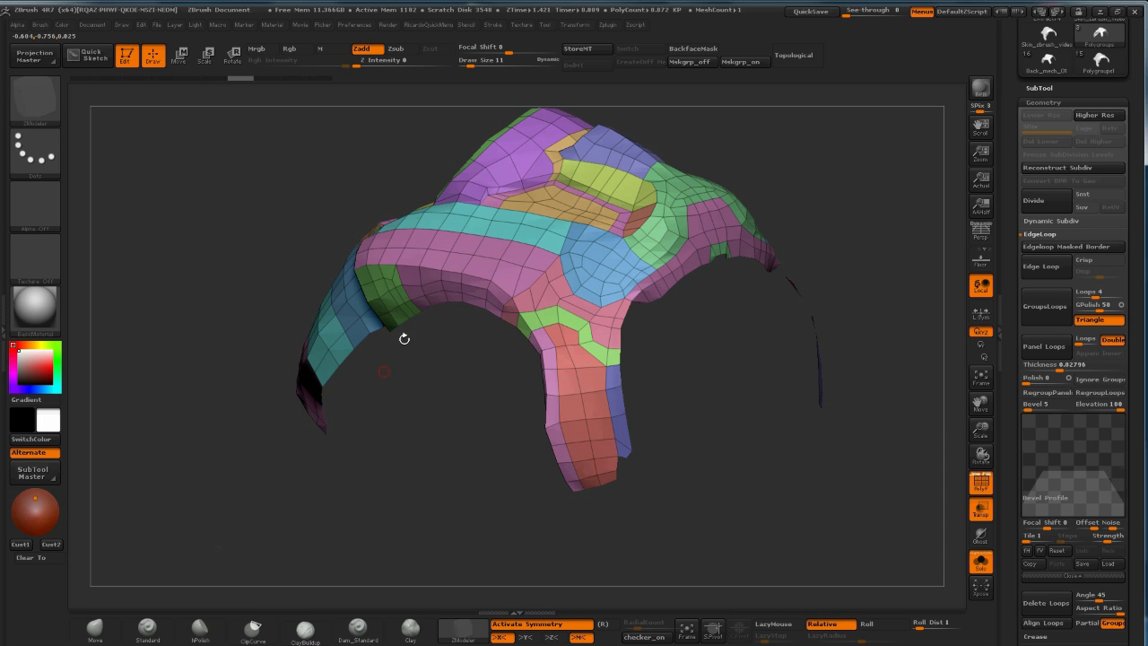
left_click(1043, 351)
mouse_move(845, 155)
left_mouse_down()
mouse_move(810, 128)
mouse_move(864, 146)
mouse_move(860, 183)
mouse_move(879, 251)
mouse_move(862, 163)
mouse_move(884, 285)
mouse_move(798, 261)
mouse_move(774, 192)
mouse_move(823, 170)
mouse_move(821, 235)
mouse_move(769, 240)
mouse_move(767, 291)
left_mouse_up()
Isolate a single panel without the polyframe to inspect its thickness, and restore the whole mesh with its polyframe
key("shift+f")
left_click(604, 191, "ctrl+shift")
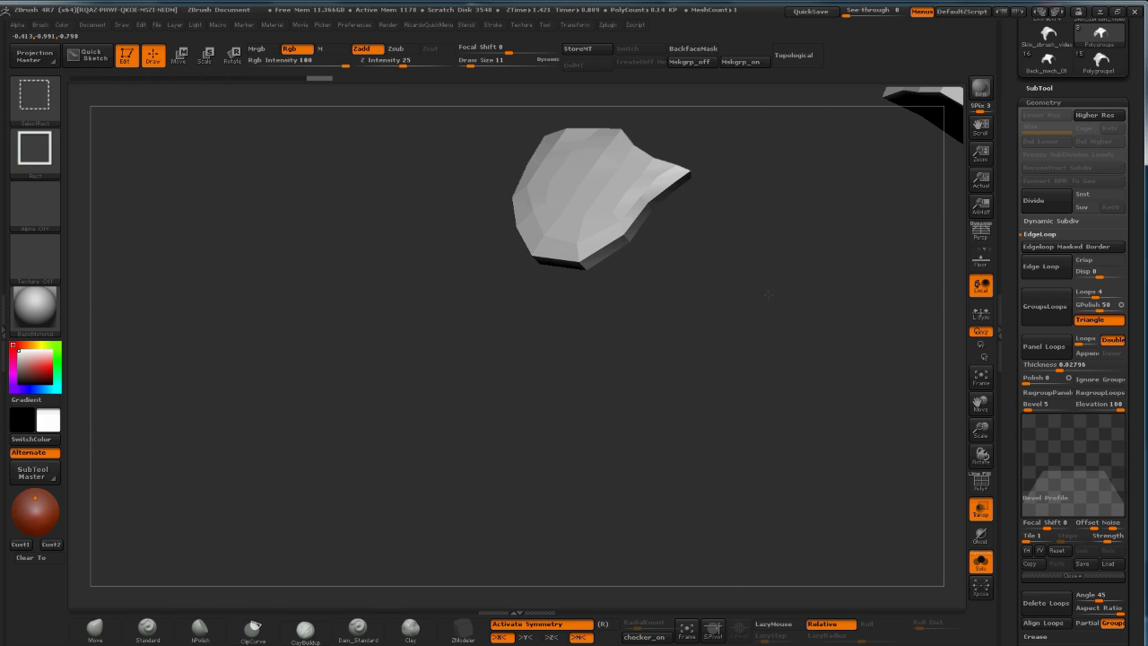
left_click(769, 293, "ctrl+shift")
key("f")
left_click_drag(835, 490, 862, 201)
key("shift+f")
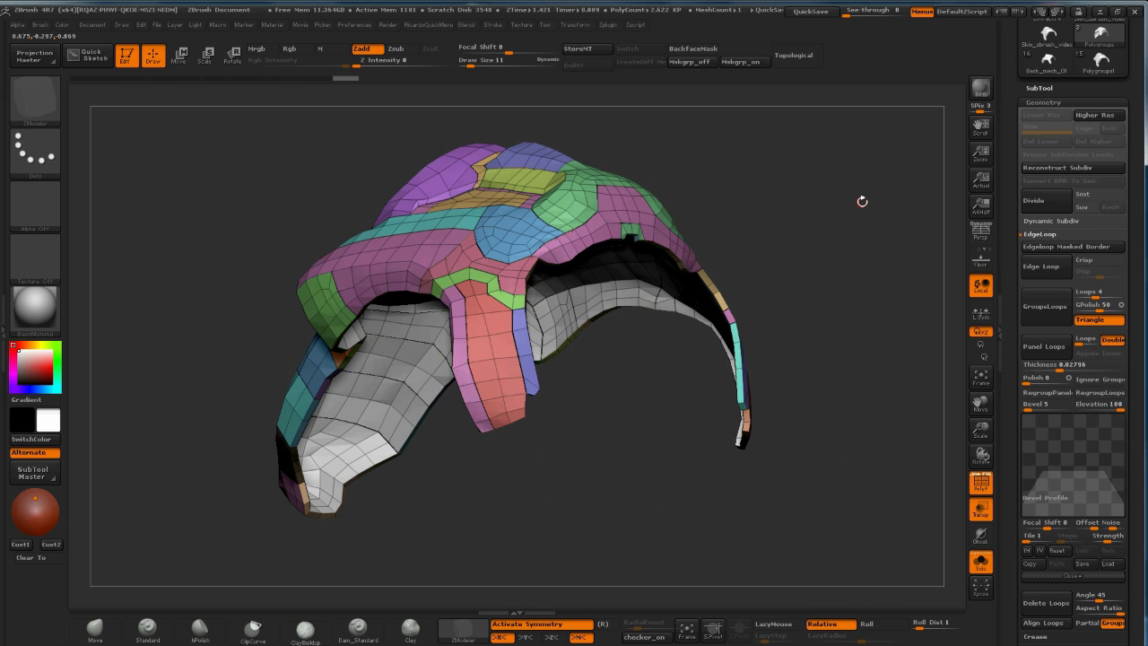
Examine the inner surface and thickened border edges of the paneled mesh from the front and below
left_click_drag(667, 407, 525, 323)
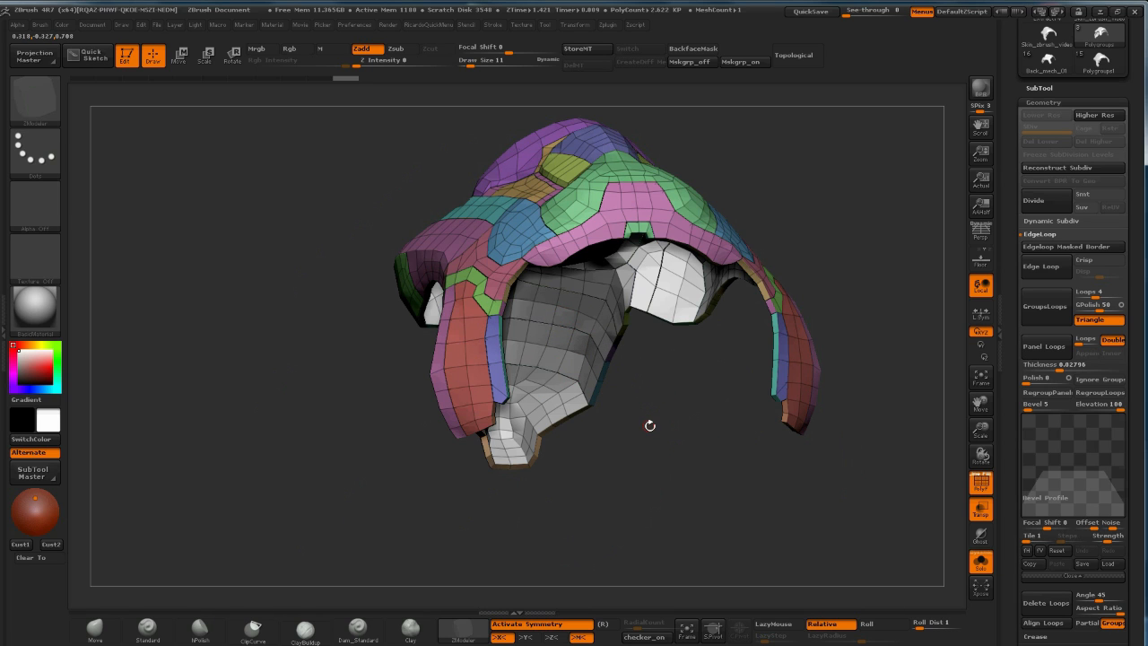
left_click_drag(773, 232, 839, 218)
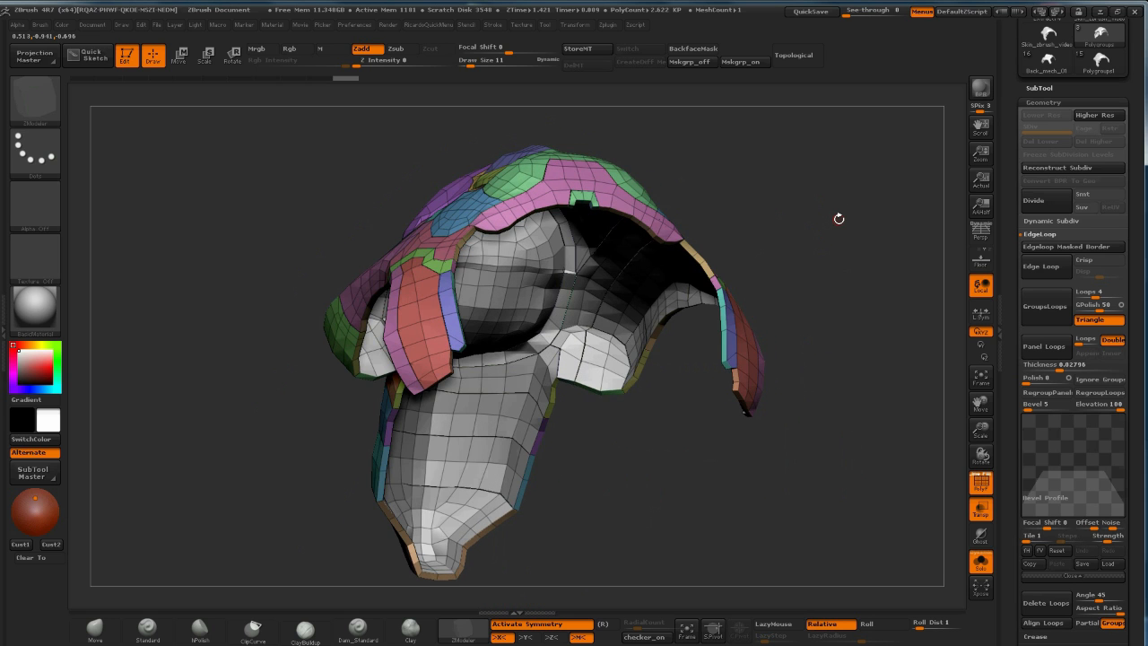
left_click_drag(762, 153, 564, 264)
mouse_move(735, 180)
left_mouse_down()
mouse_move(756, 194)
mouse_move(807, 170)
left_mouse_up()
left_click_drag(693, 276, 677, 382, "alt")
left_click_drag(773, 143, 813, 150)
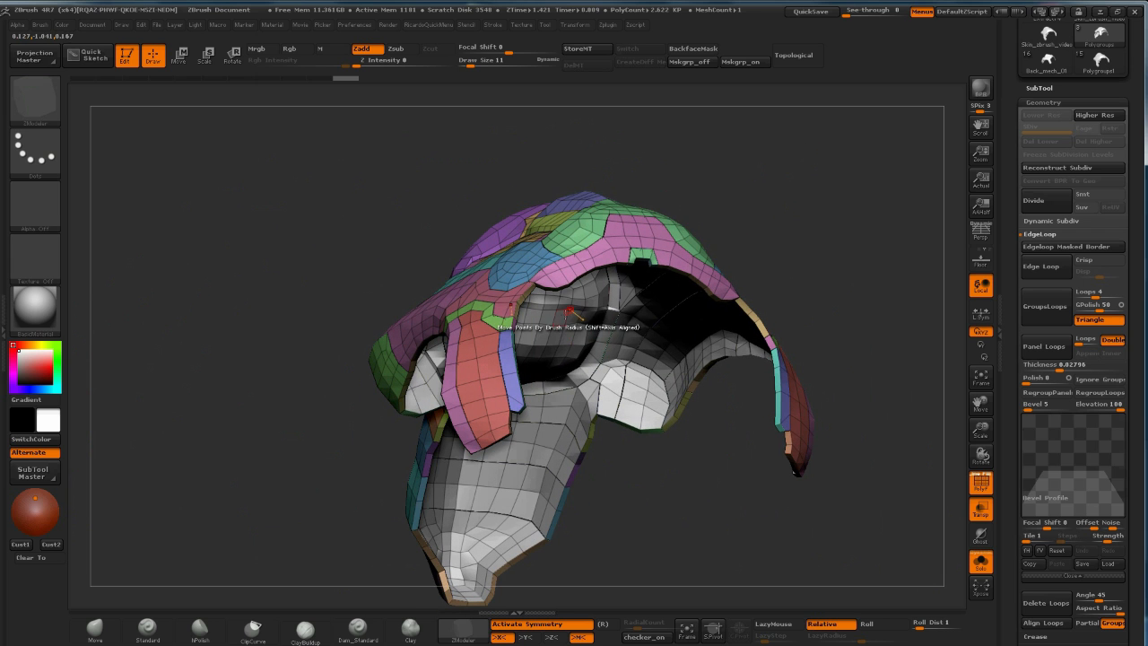
key("ctrl+shift")
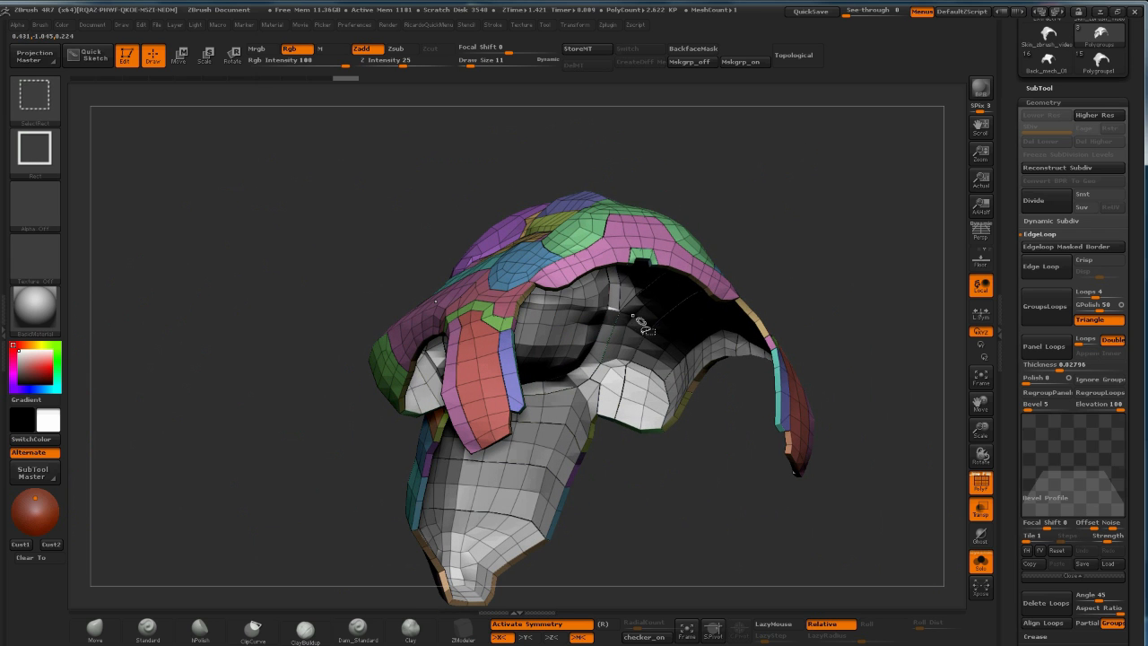
left_click(608, 25)
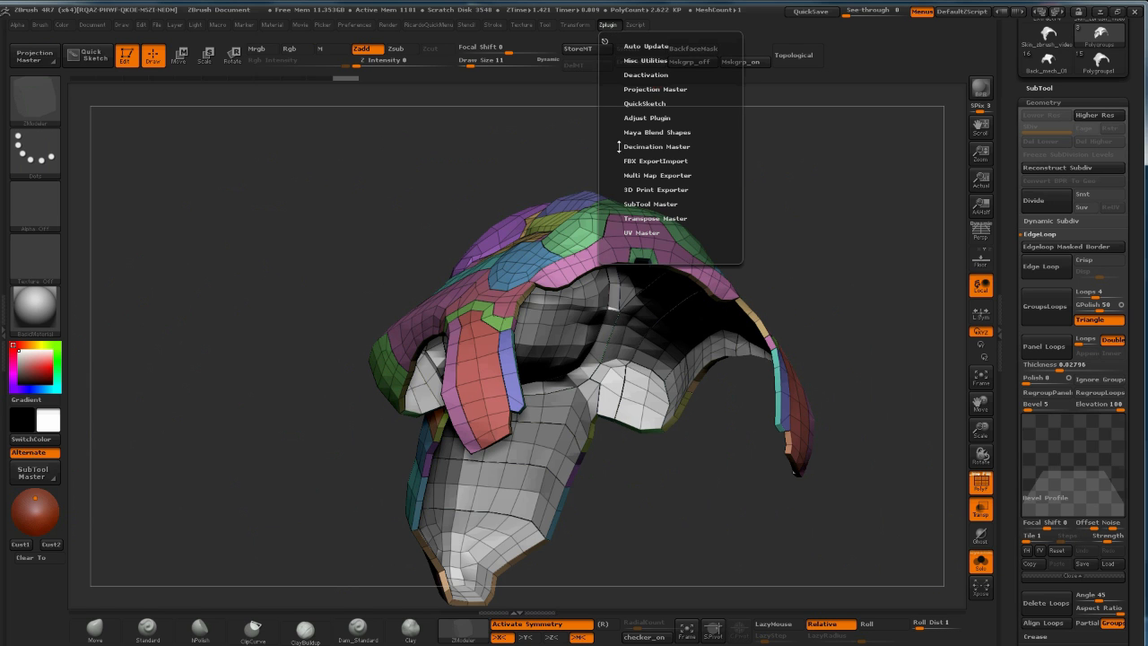
left_click(640, 230)
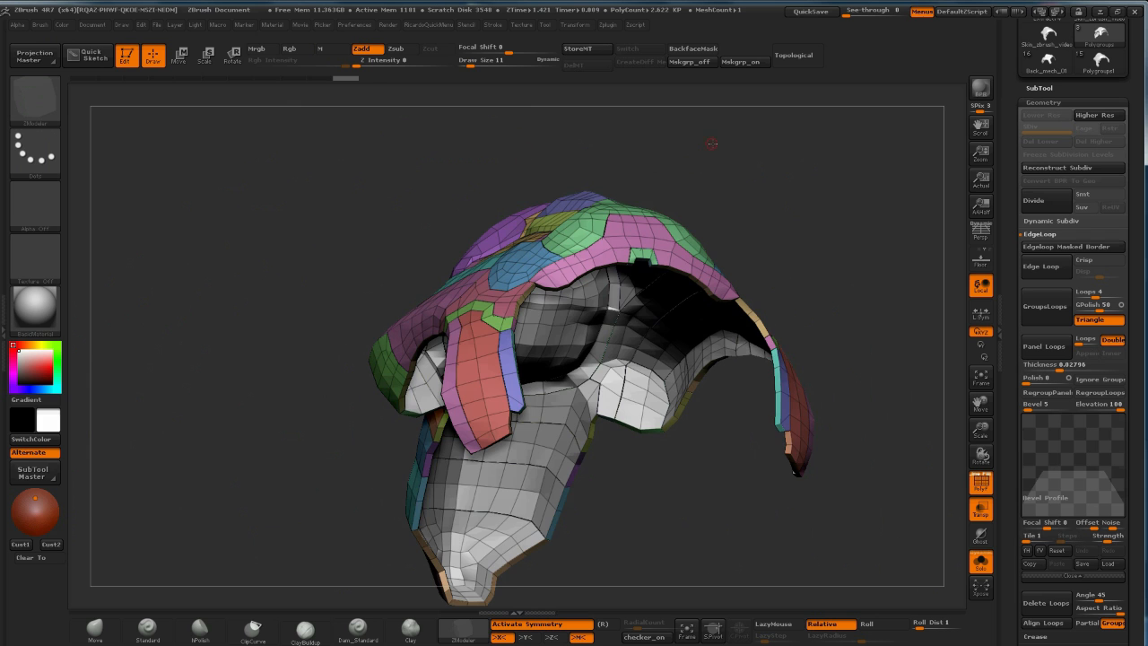
left_click_drag(713, 144, 707, 152)
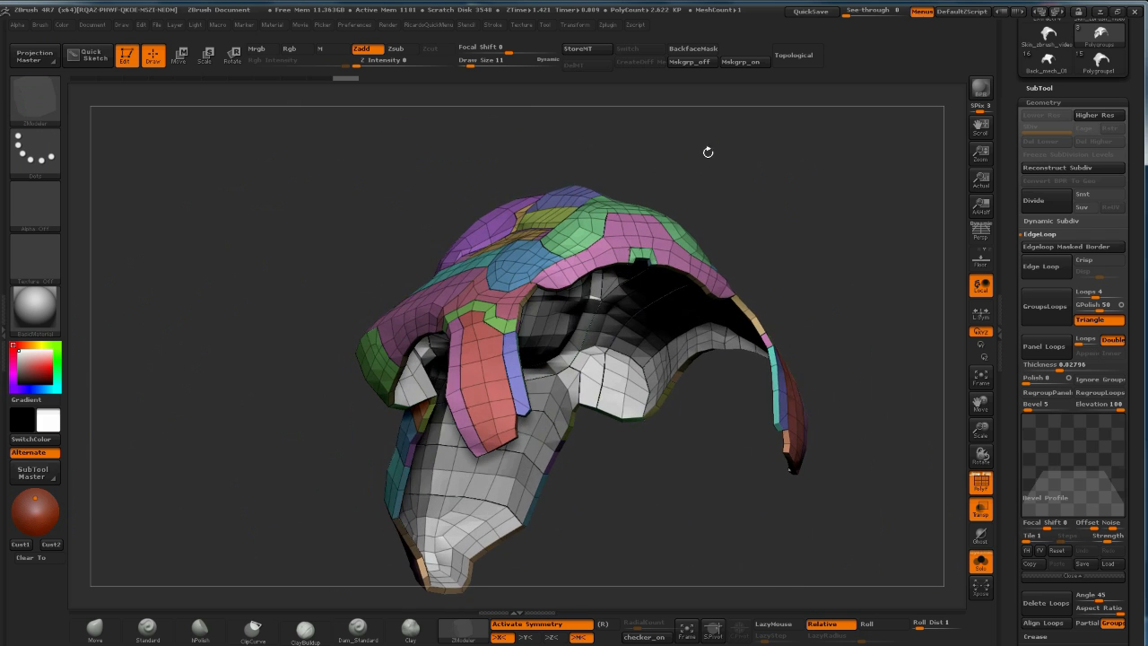
Hide the gray inner-surface polygroup and delete the hidden geometry from the mesh
left_click(541, 397, "ctrl+shift")
mouse_move(761, 138)
left_mouse_down()
mouse_move(760, 81)
mouse_move(731, 154)
left_mouse_up()
left_click(731, 151, "ctrl+shift")
mouse_move(790, 195)
left_mouse_down()
mouse_move(802, 213)
mouse_move(767, 189)
mouse_move(781, 190)
left_mouse_up()
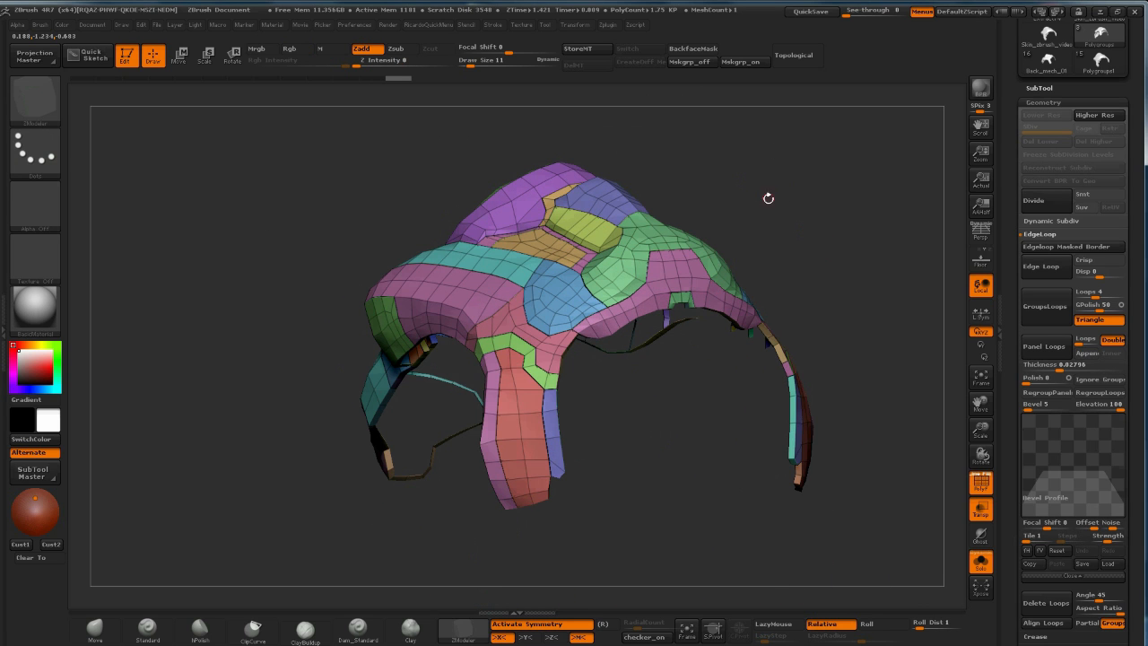
key("space")
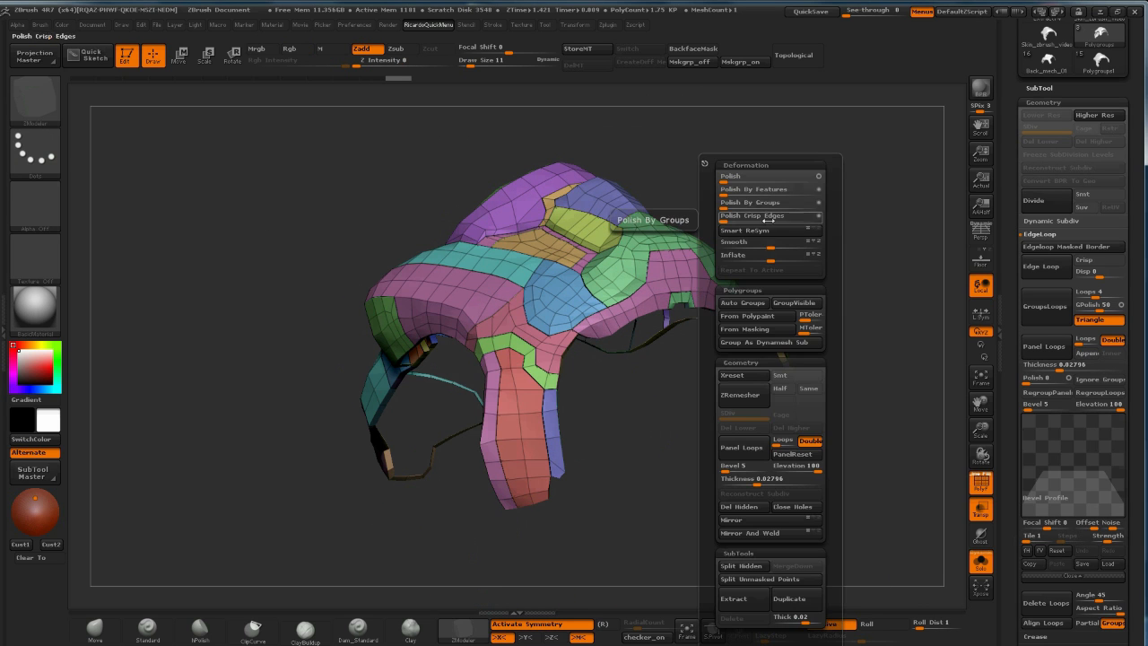
left_click(745, 507)
left_click_drag(849, 198, 821, 186)
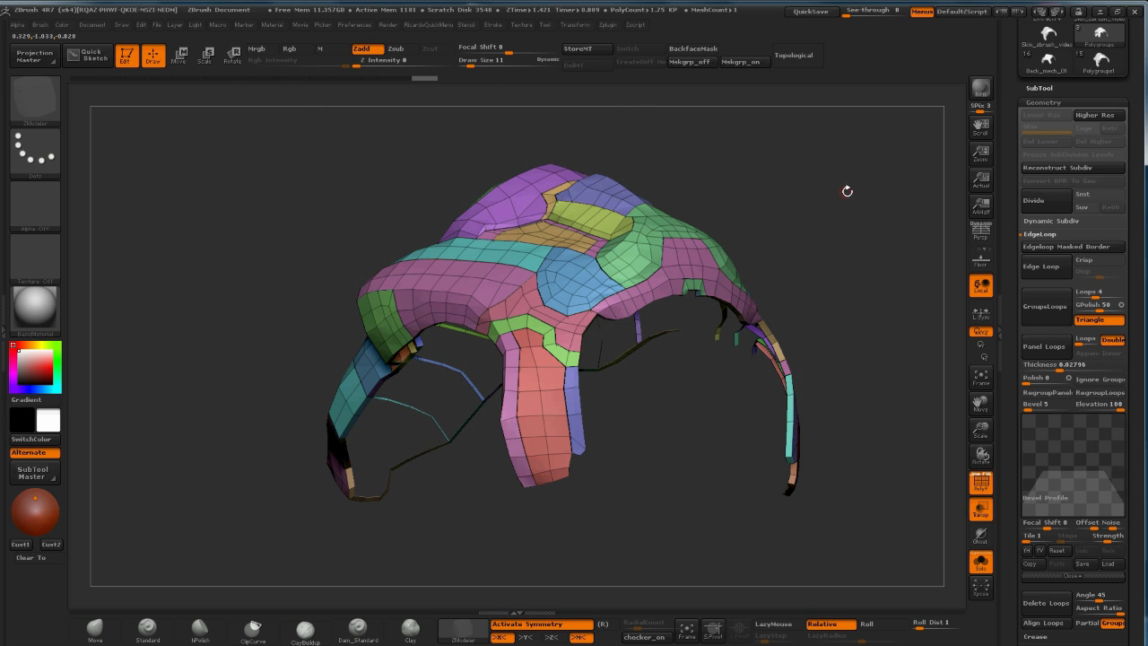
Enable the Smt subdivision option and divide the paneled mesh up to subdivision level 3
left_click_drag(933, 186, 807, 199)
left_click(1103, 196)
left_click_drag(960, 202, 827, 196)
key("ctrl+d")
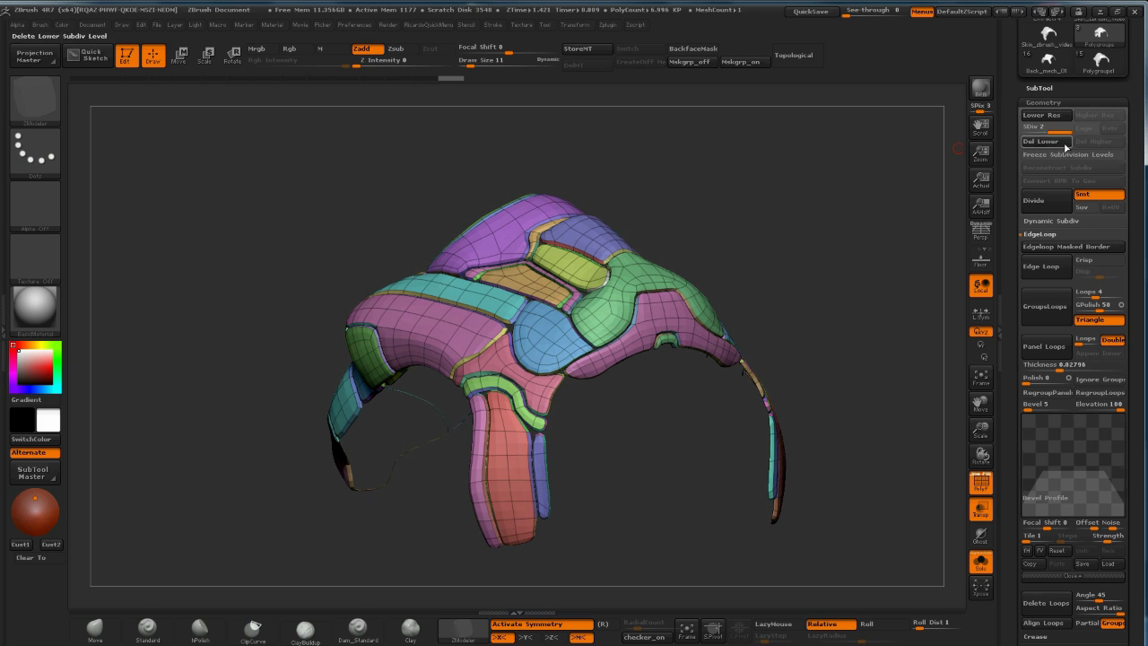
left_click(1031, 201)
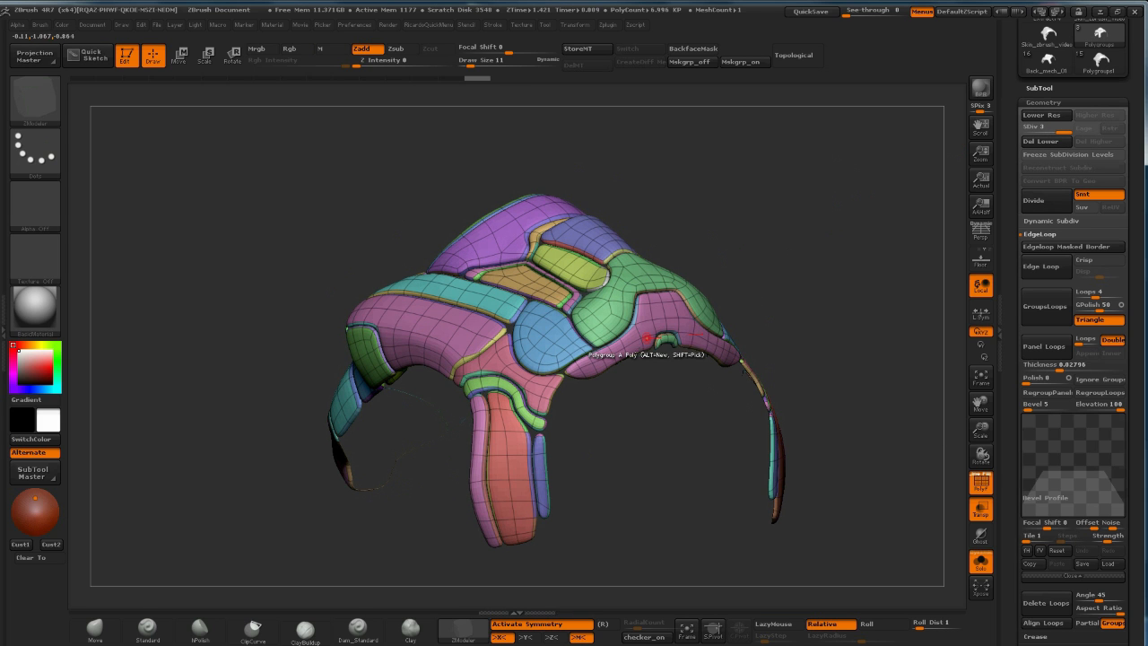
Turn off the polyframe display to check the smoothed, separated panels
left_click_drag(684, 249, 751, 243)
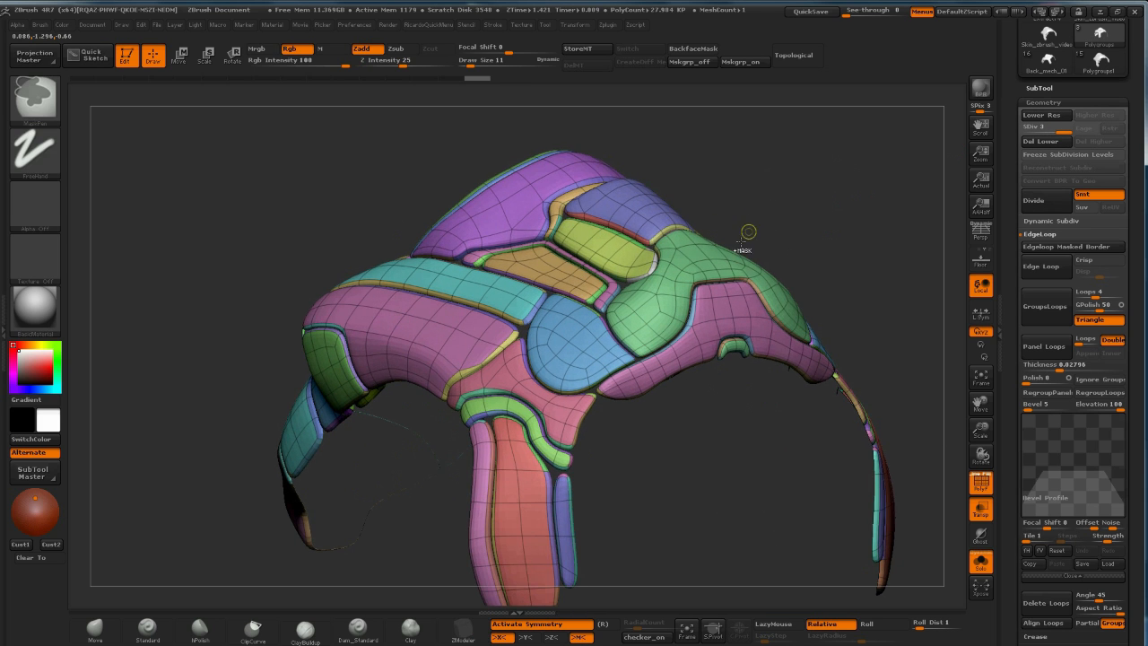
key("shift+f")
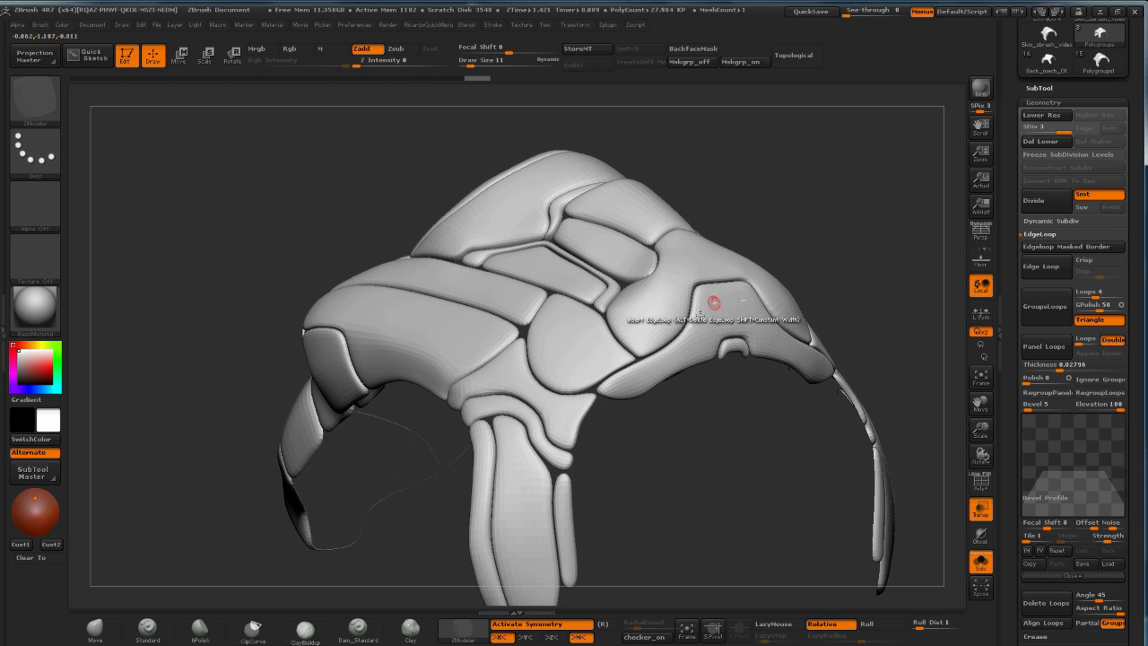
mouse_move(825, 189)
left_mouse_down()
mouse_move(875, 127)
mouse_move(836, 126)
mouse_move(856, 141)
mouse_move(834, 175)
left_mouse_up()
Undo the mesh subdivisions and collapse the Geometry settings to reach the Deformation settings
key("shift+d")
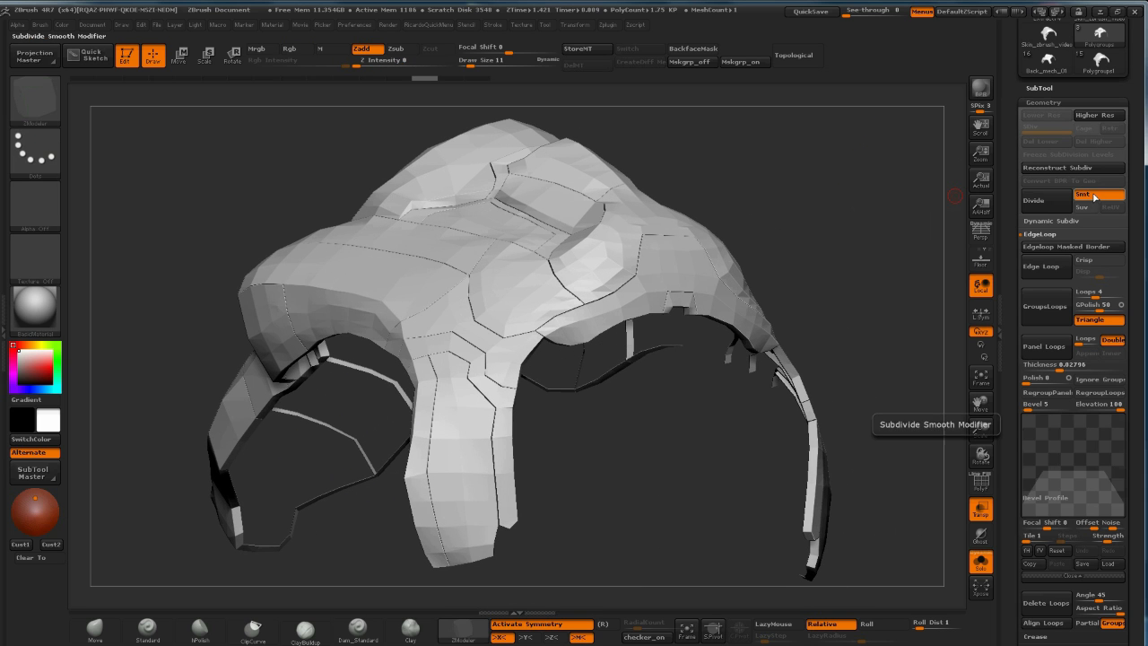
left_click(1055, 102)
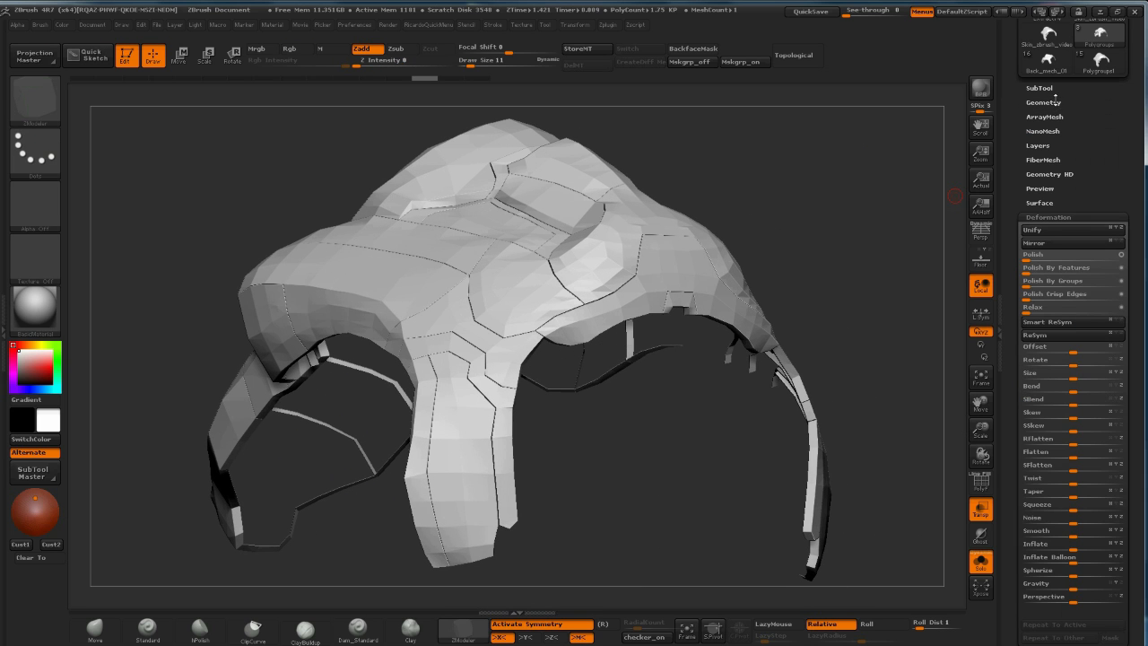
Display the polyframe and isolate the green panel at the lower rim of the side of the head
left_click_drag(1057, 217, 1060, 179)
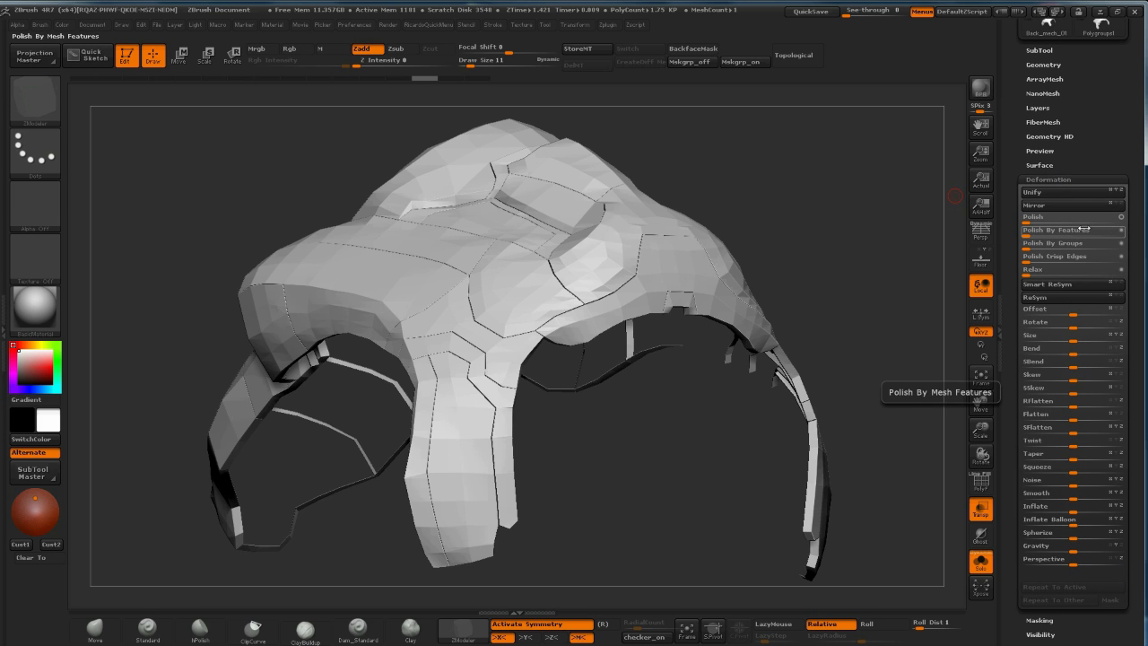
key("ctrl")
key("shift+f")
mouse_move(818, 195)
left_mouse_down()
mouse_move(850, 160)
mouse_move(808, 160)
mouse_move(867, 151)
mouse_move(868, 229)
left_mouse_up()
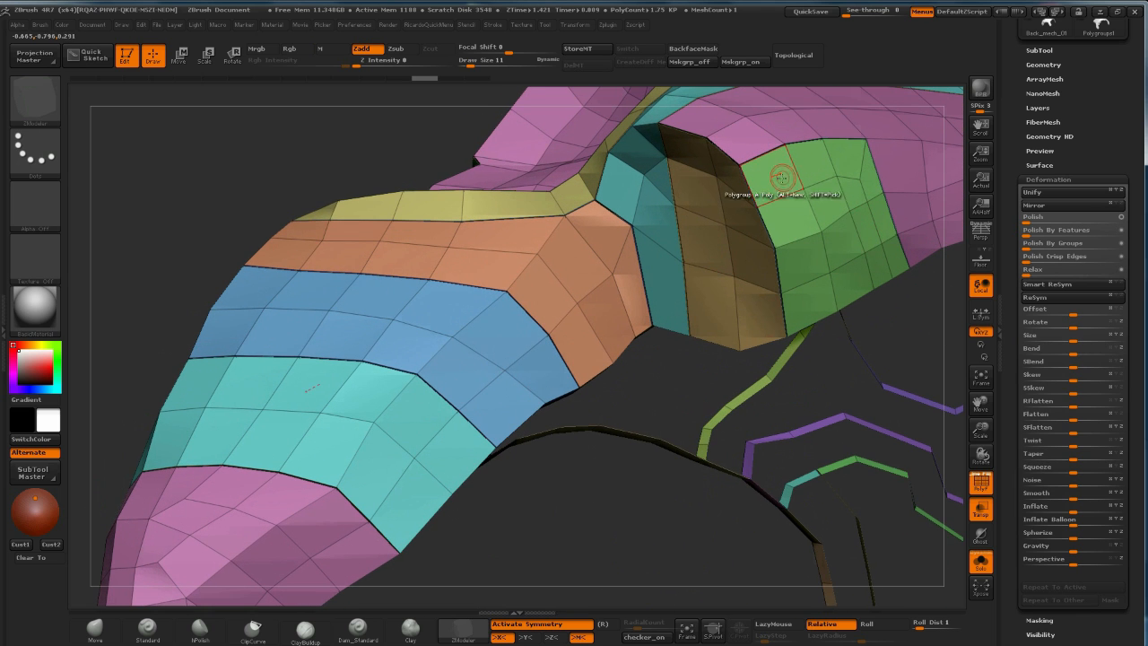
mouse_move(845, 337)
left_mouse_down("alt")
mouse_move(818, 349)
mouse_move(584, 303)
left_mouse_up("alt")
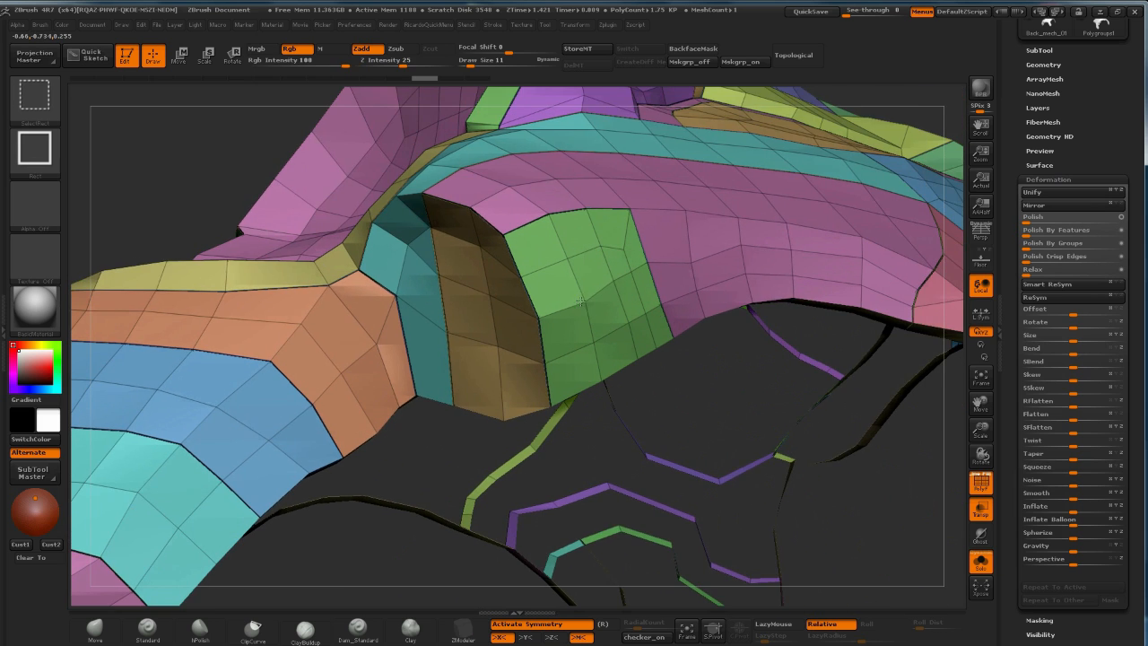
left_click(578, 304, "ctrl+shift")
Examine the isolated panel's thickness from several angles and hide its side faces, leaving only the green outer surface
left_click_drag(743, 211, 774, 240)
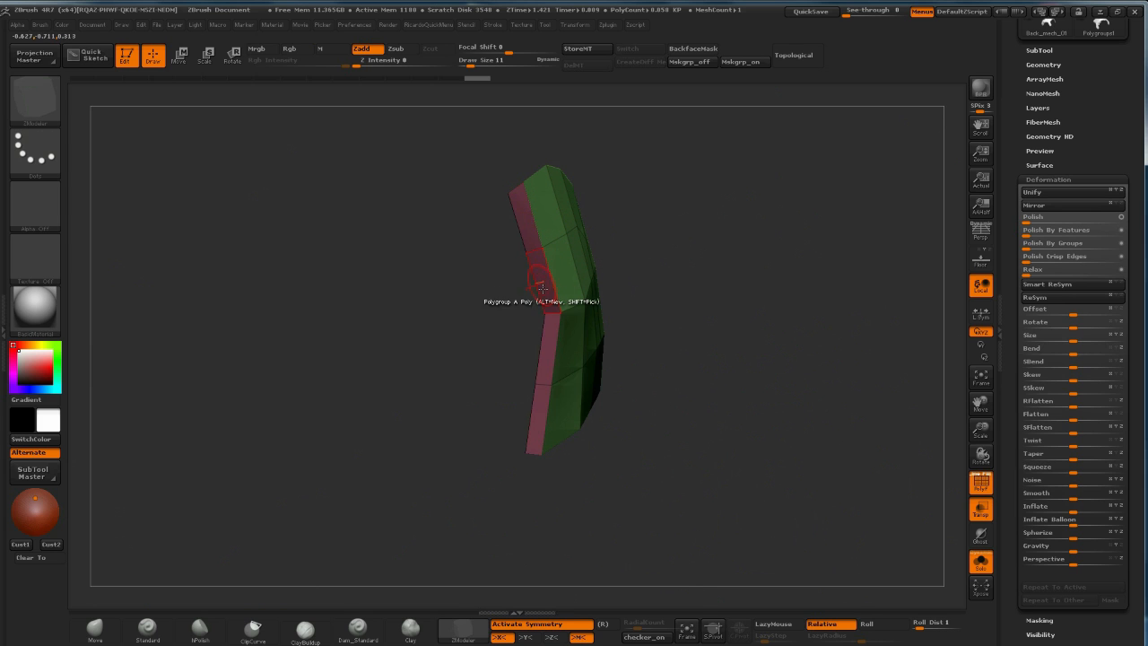
left_click_drag(663, 220, 646, 246)
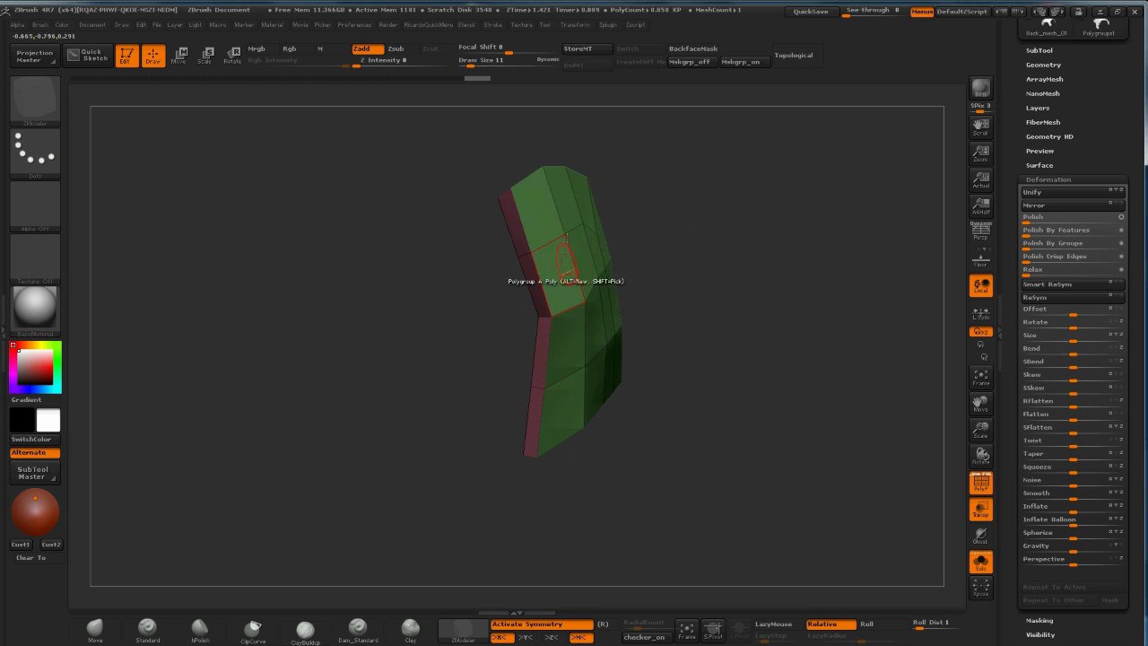
left_click_drag(652, 193, 616, 235)
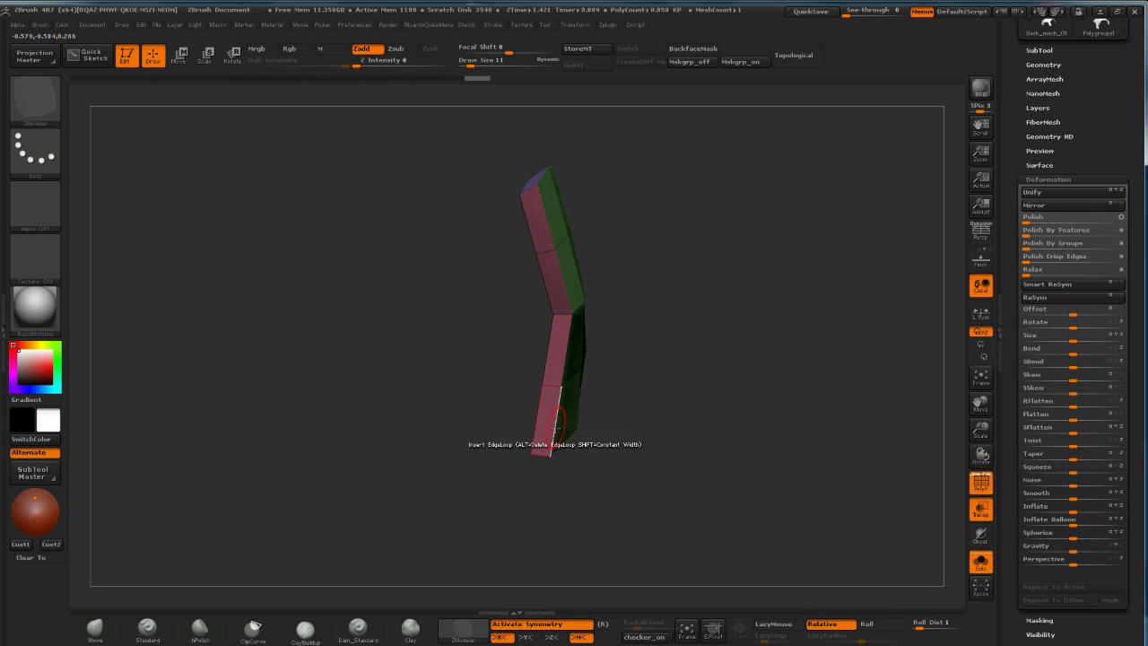
left_click_drag(735, 248, 753, 242)
mouse_move(778, 205)
left_mouse_down()
mouse_move(787, 218)
mouse_move(855, 210)
left_mouse_up()
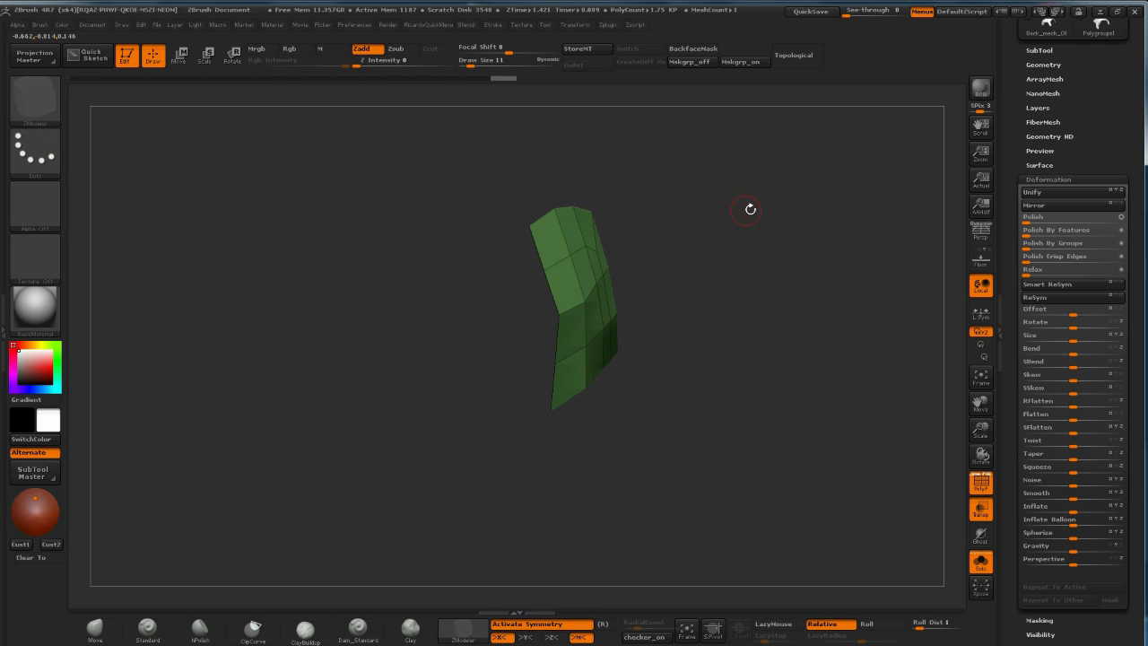
mouse_move(750, 209)
left_mouse_down()
mouse_move(802, 200)
mouse_move(750, 205)
mouse_move(788, 211)
mouse_move(753, 209)
mouse_move(779, 218)
mouse_move(769, 205)
left_mouse_up()
key("ctrl")
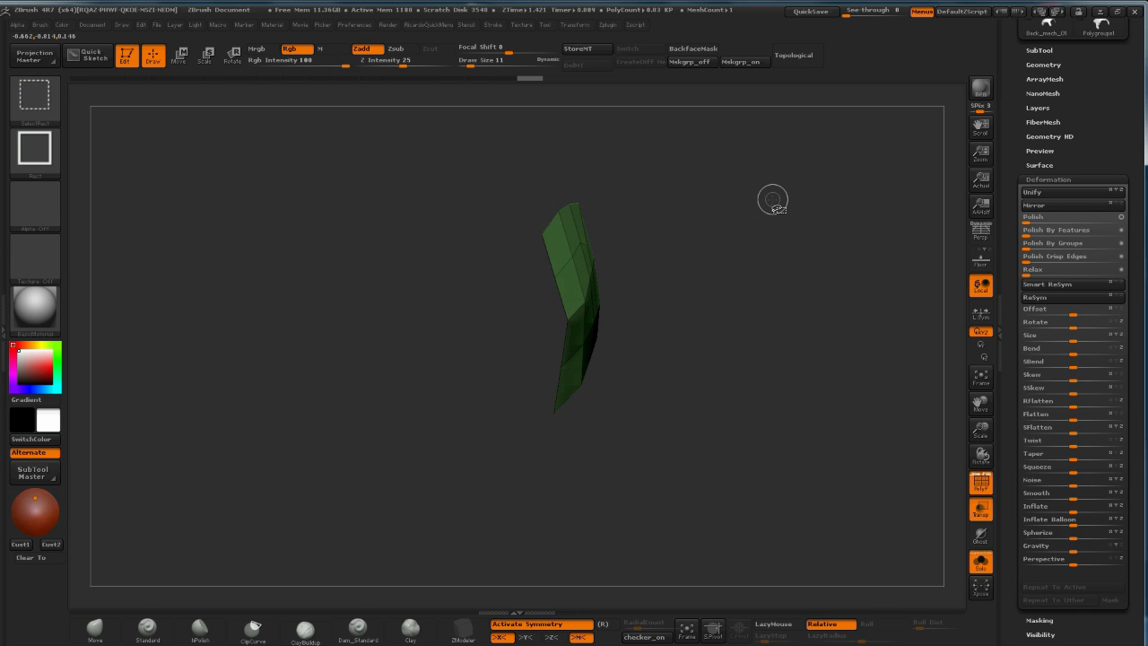
Bring back all hidden panels and frame the whole paneled mesh
left_click(768, 195, "ctrl+shift")
mouse_move(775, 215)
left_mouse_down()
mouse_move(814, 214)
mouse_move(674, 225)
mouse_move(784, 230)
mouse_move(723, 260)
mouse_move(762, 224)
left_mouse_up()
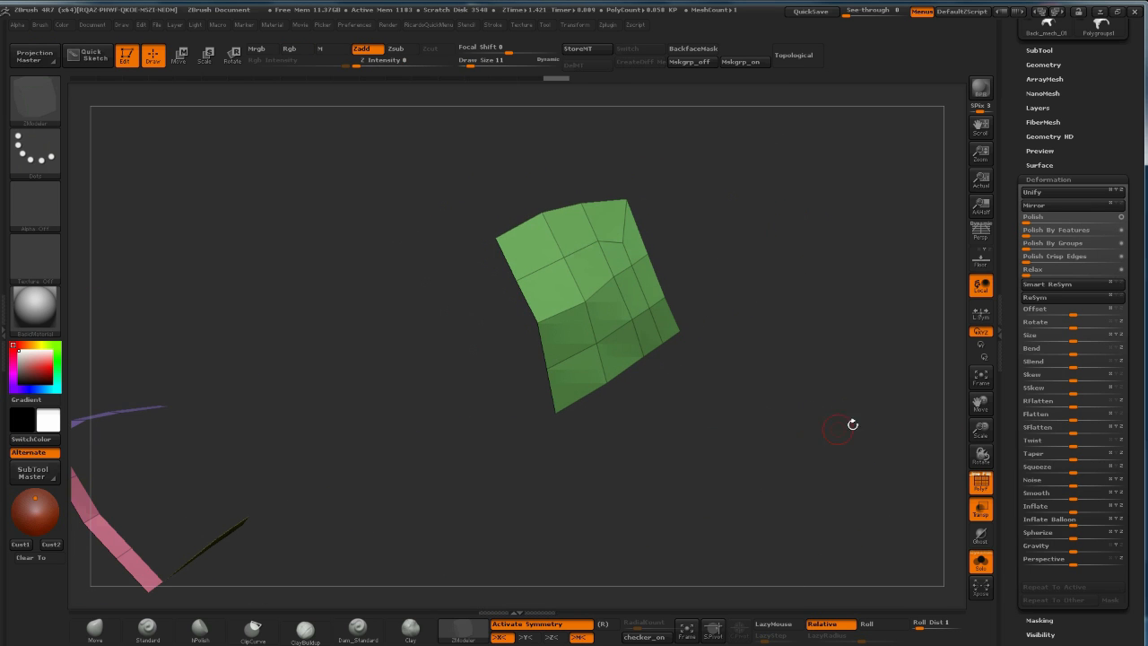
left_click(874, 397, "ctrl+shift")
key("f")
left_click_drag(846, 296, 797, 238, "alt")
key("f")
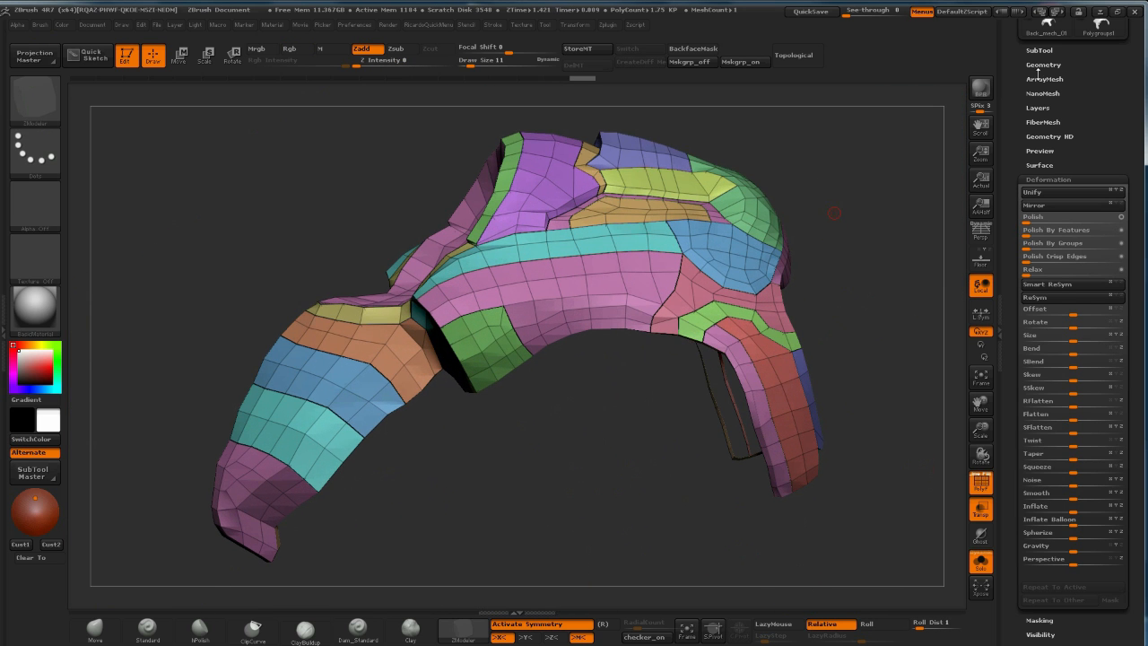
Divide the paneled mesh once with Smt subdivision off and compare it with and without the polyframe
left_click(1041, 66)
scroll(1081, 98, "up", 5)
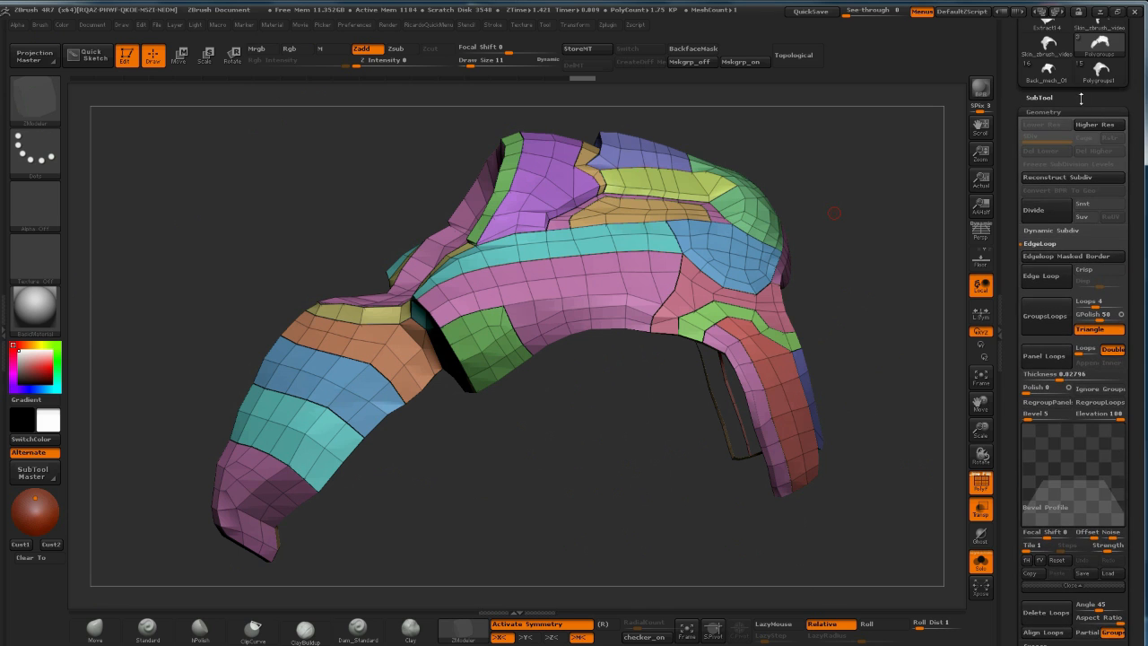
left_click(1056, 111)
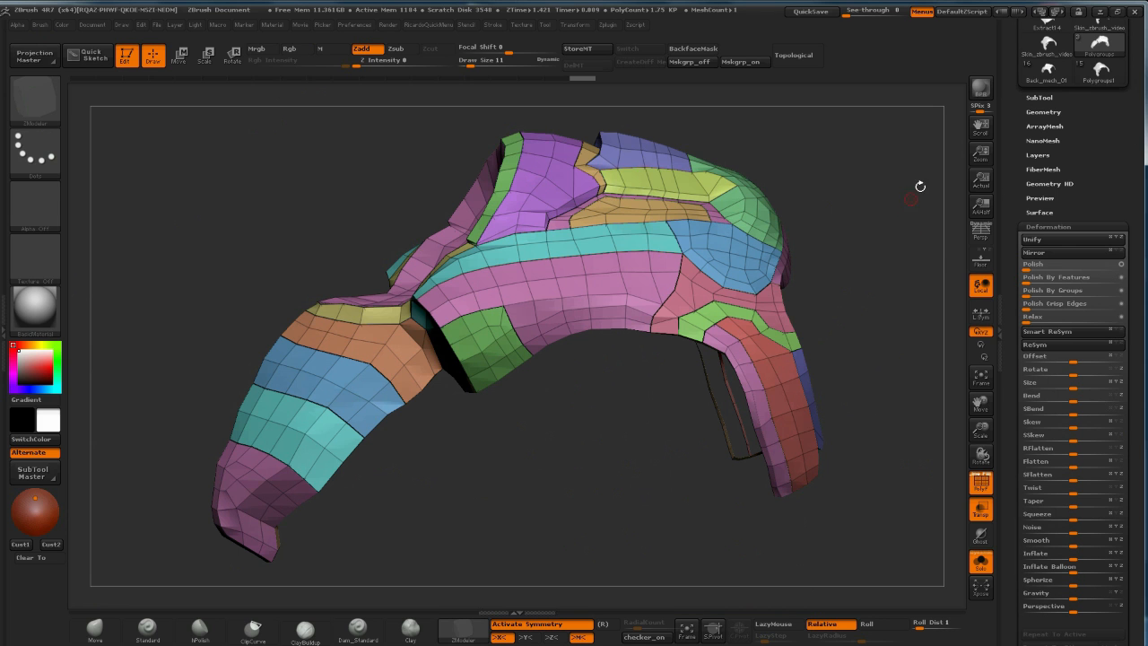
left_click_drag(893, 169, 888, 201)
key("ctrl")
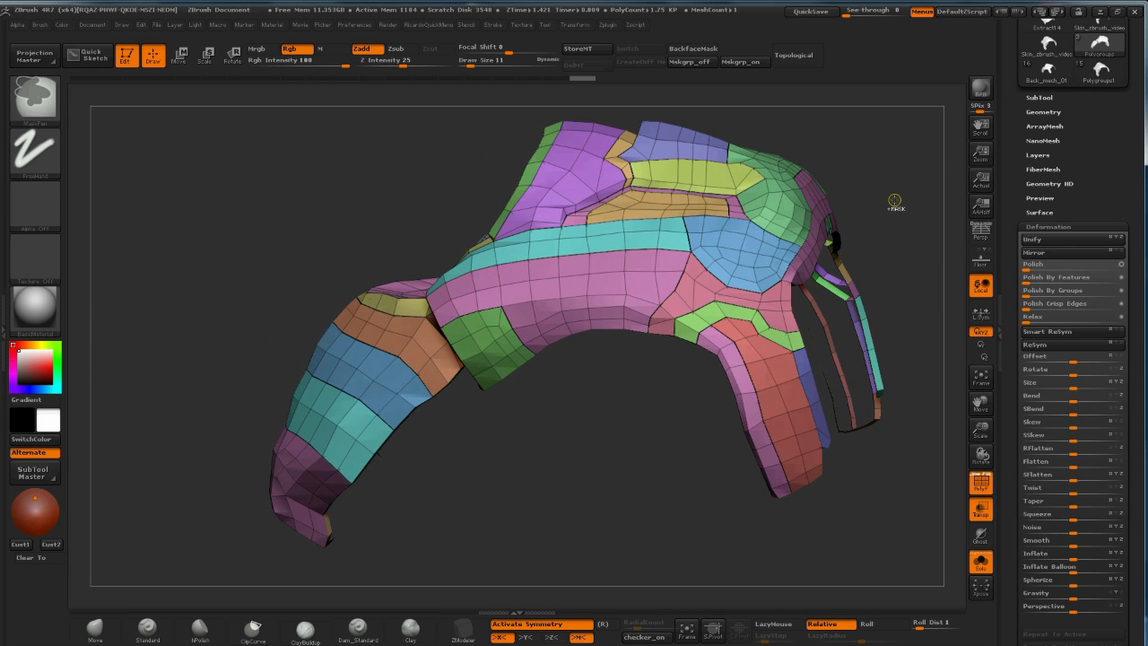
key("shift+f")
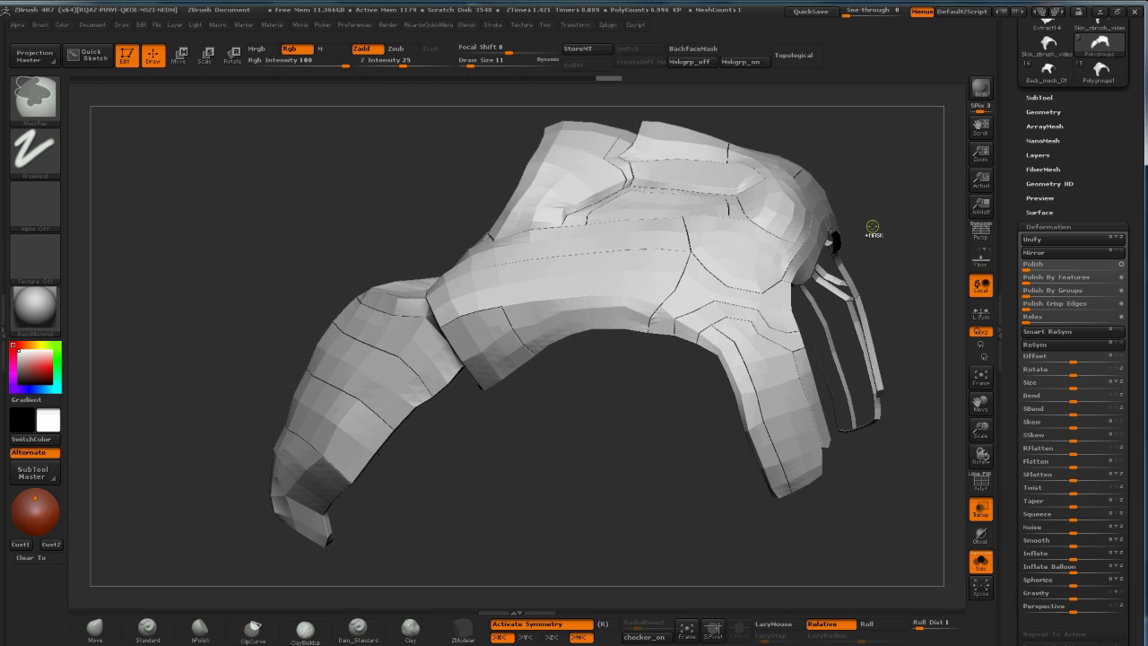
key("shift+f")
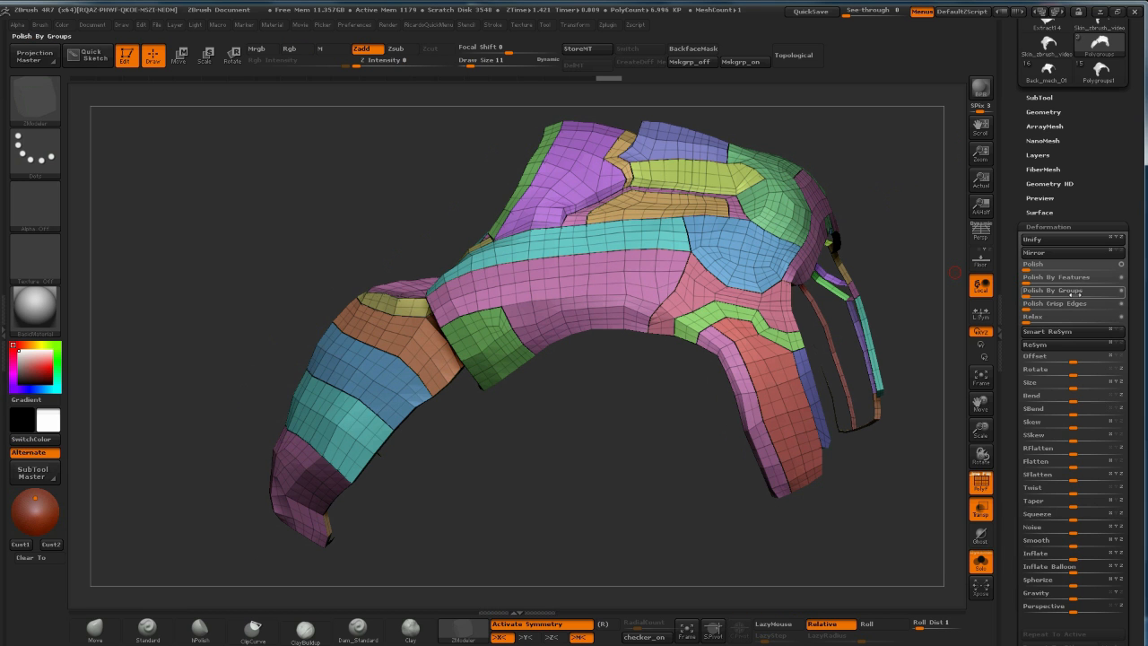
Smooth the panel shapes with Polish By Features and inspect the surface without the polyframe
left_click_drag(1120, 276, 1122, 276)
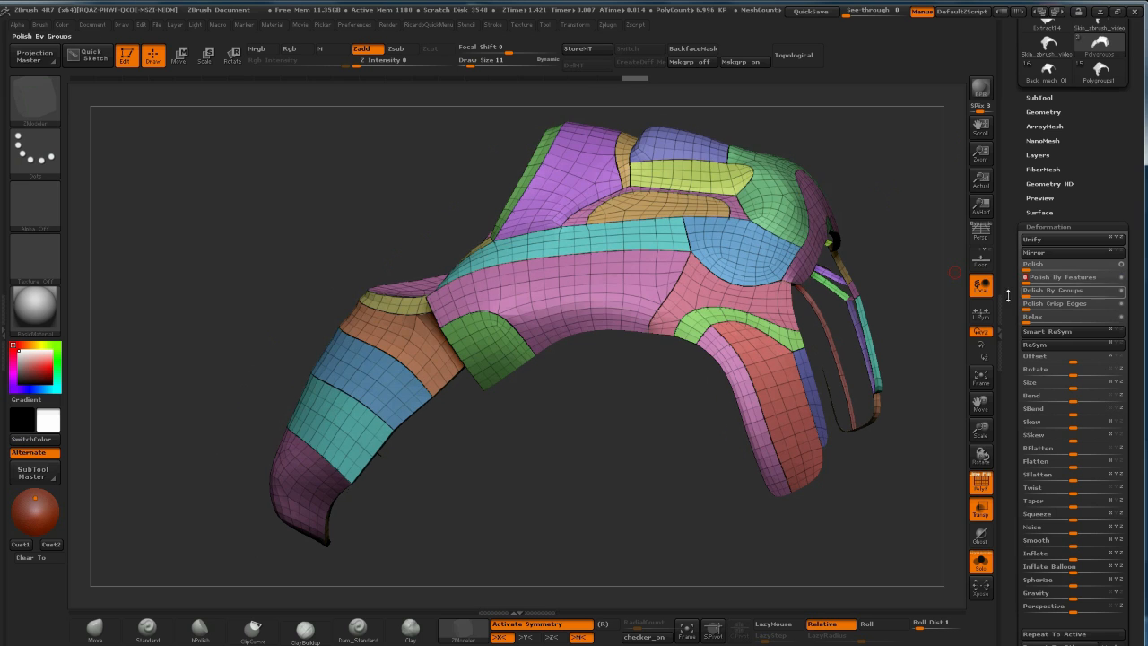
key("shift+f")
left_click_drag(892, 174, 569, 290)
left_click_drag(745, 184, 807, 193)
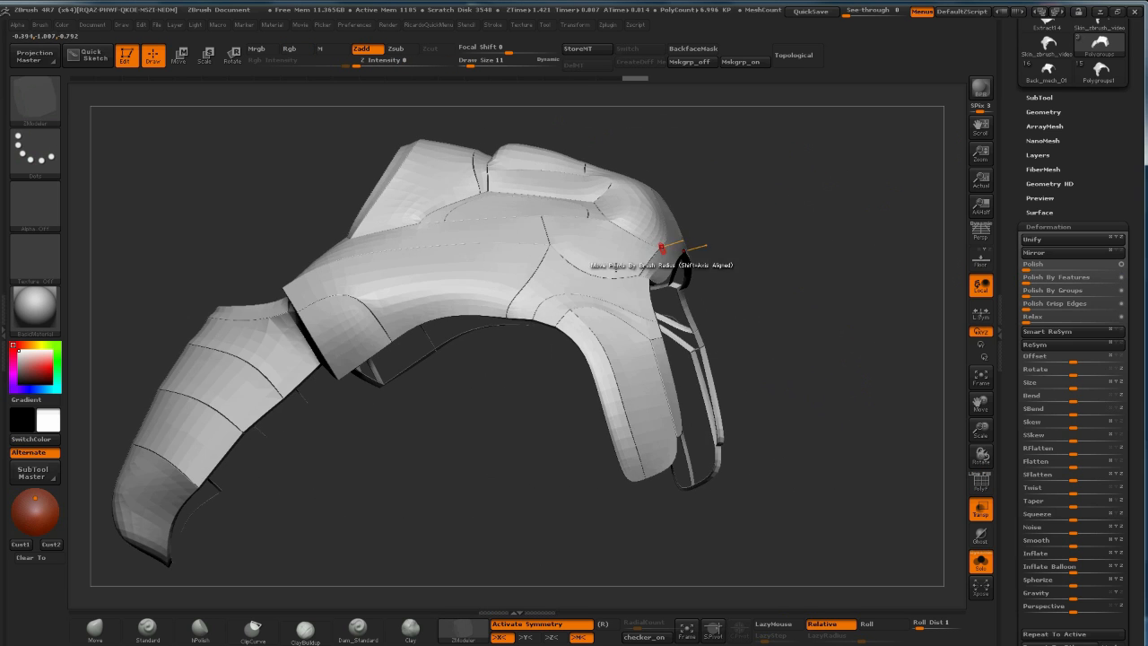
left_click_drag(735, 179, 787, 183)
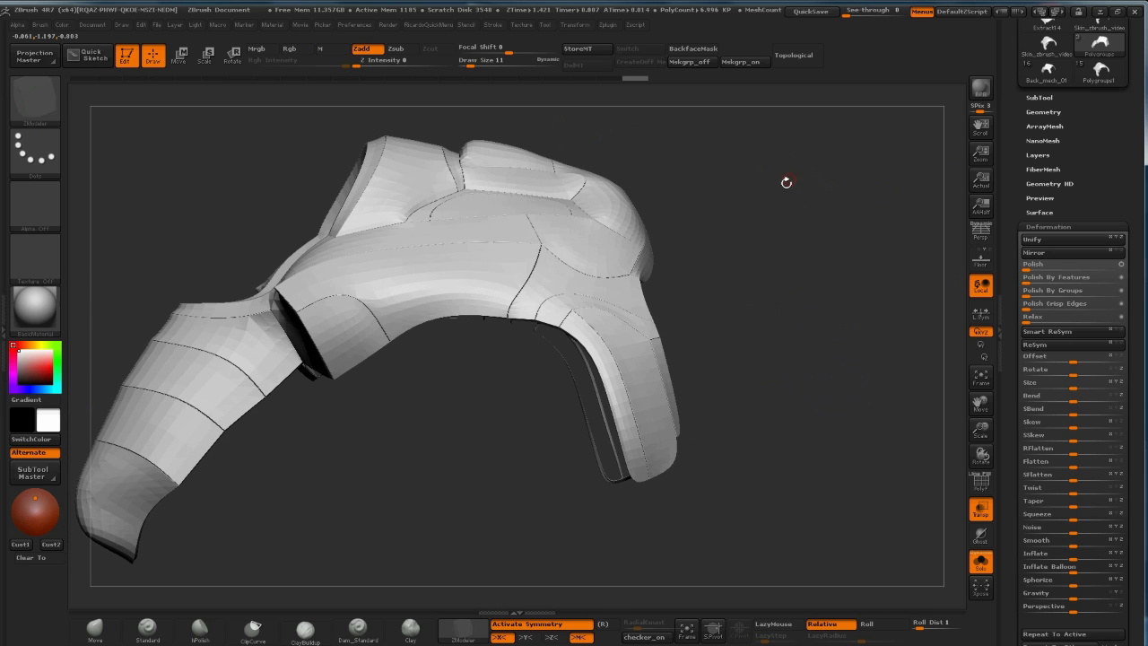
Divide the mesh to subdivision level 3 and smooth it with Polish By Features, finishing with a value of 64
key("ctrl+d")
key("space")
left_click(752, 190)
left_click_drag(810, 187, 787, 191)
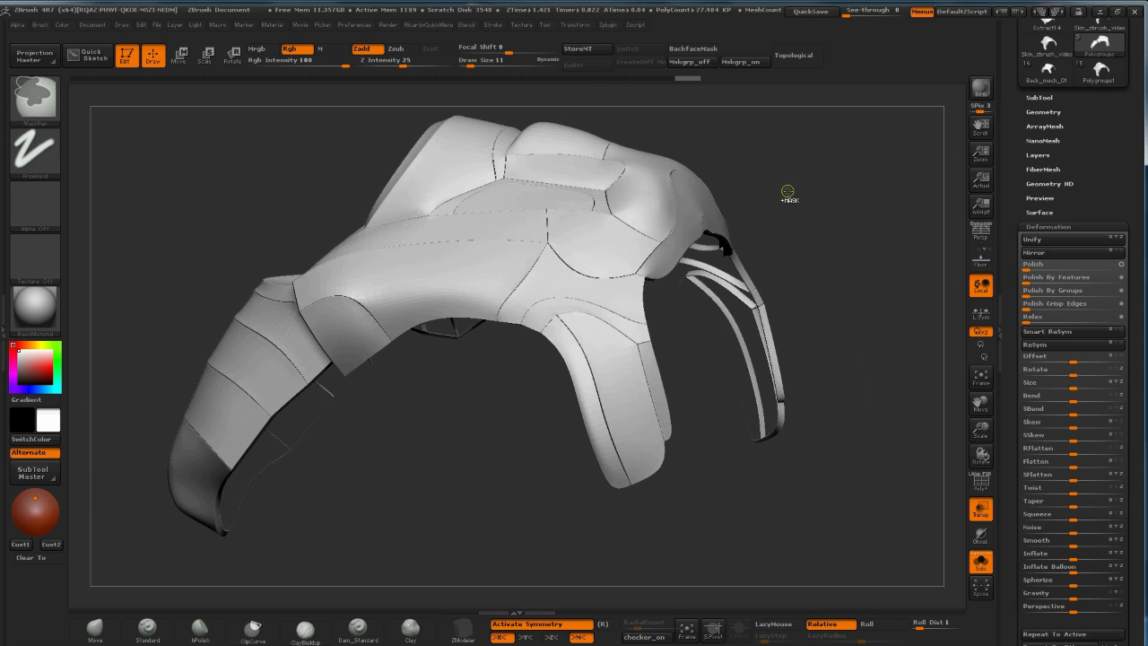
key("shift+f")
key("space")
left_click(773, 192)
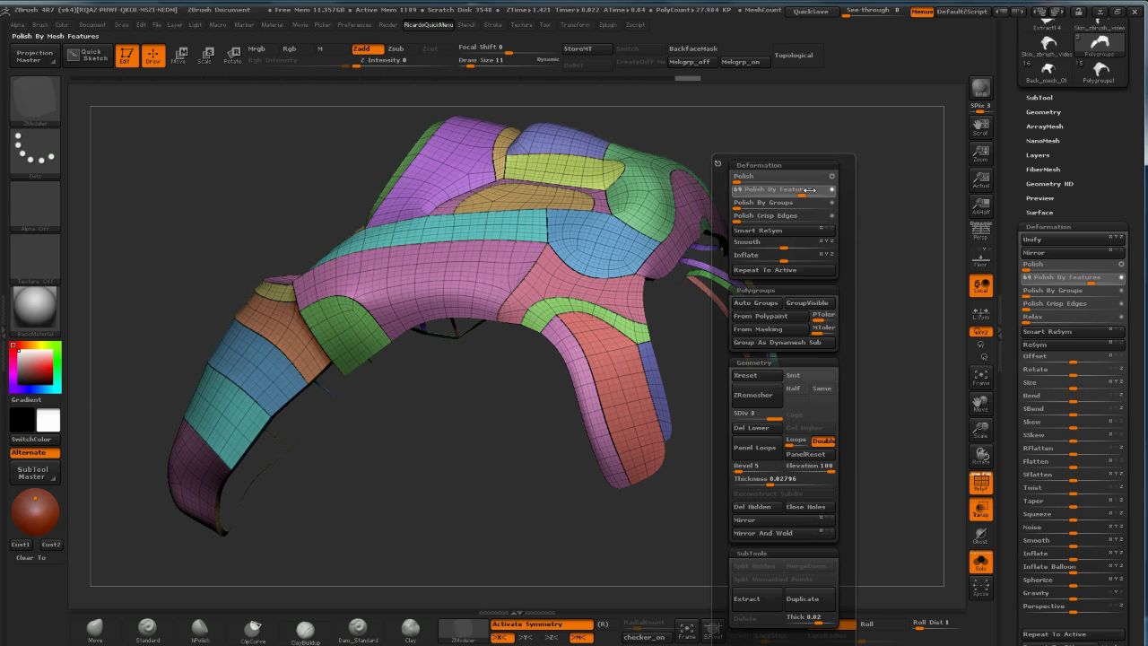
key("shift+f")
mouse_move(843, 188)
left_mouse_down()
mouse_move(879, 182)
mouse_move(792, 213)
mouse_move(815, 208)
mouse_move(819, 239)
mouse_move(874, 187)
mouse_move(834, 195)
left_mouse_up()
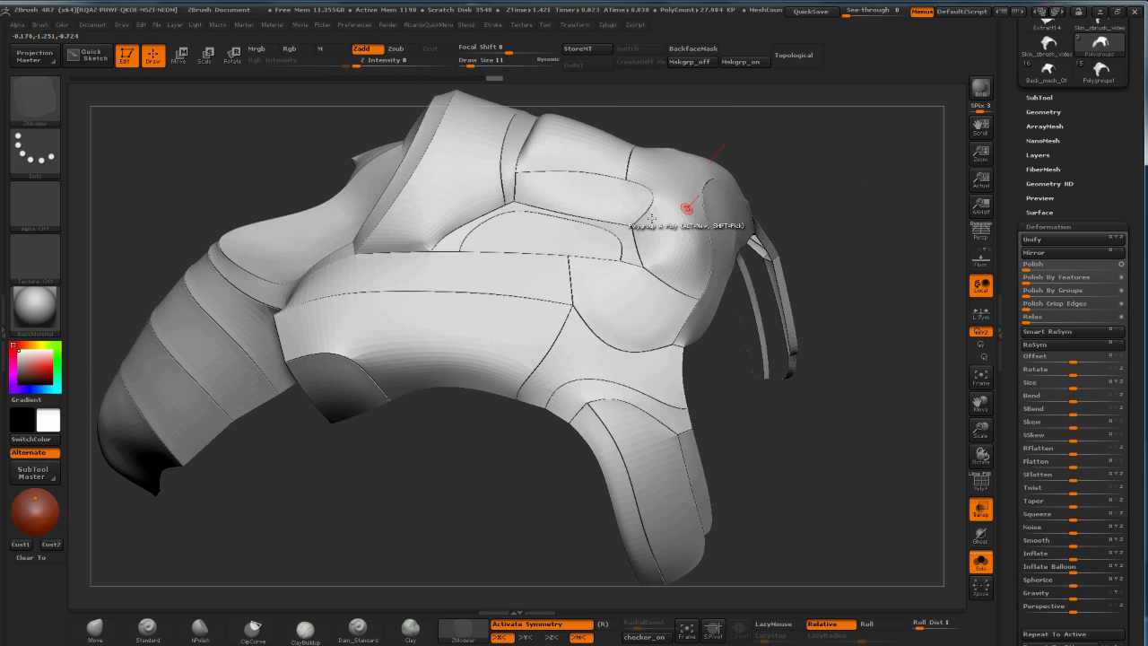
Isolate the half-round upper panel with its matching strip and mask all the other panels
left_click(567, 237, "ctrl+shift")
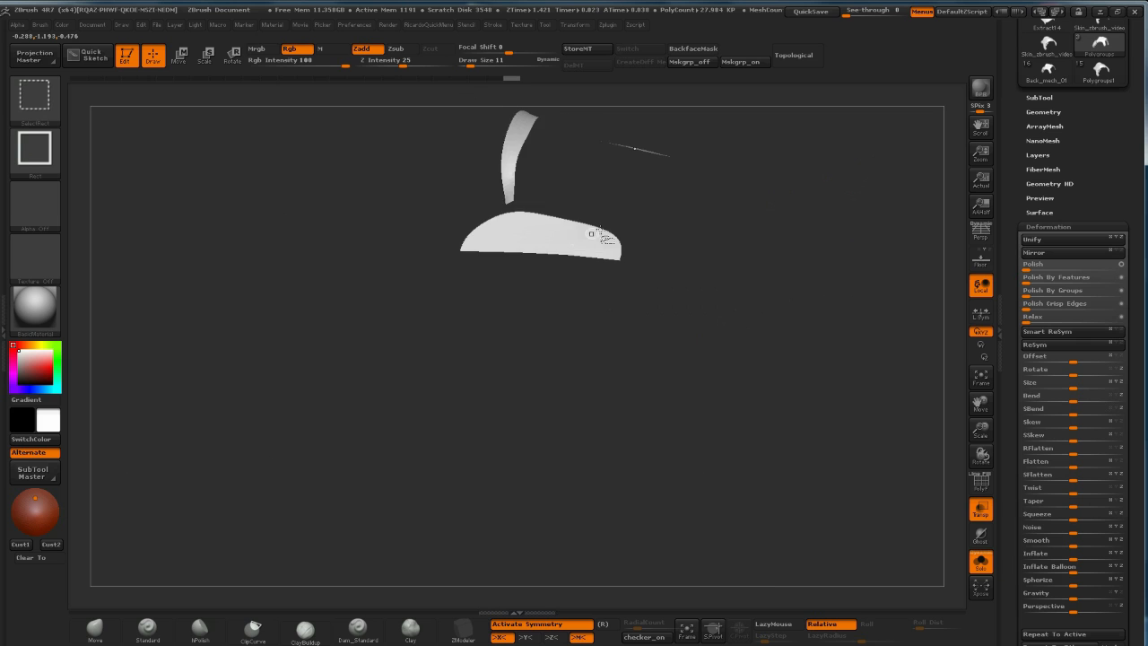
left_click_drag(810, 197, 816, 177, "shift")
key("w")
left_click_drag(557, 238, 558, 156)
mouse_move(730, 160)
left_mouse_down()
mouse_move(808, 161)
mouse_move(720, 179)
left_mouse_up()
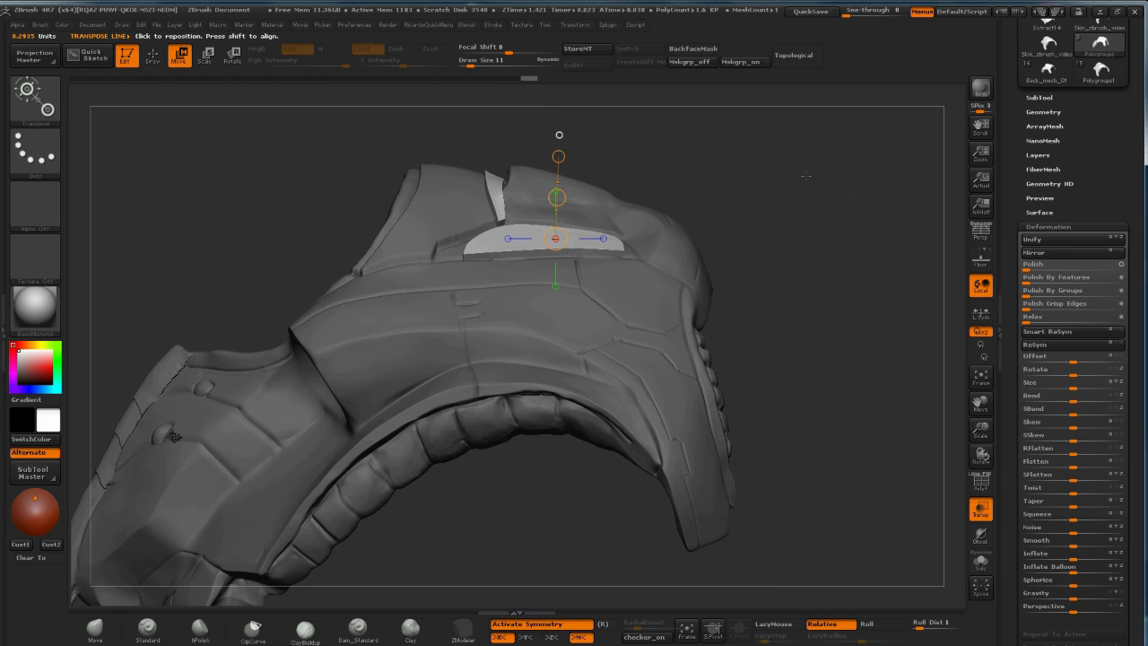
left_click_drag(807, 162, 871, 167)
left_click(871, 166, "ctrl")
left_click(871, 167, "ctrl+shift")
left_click(871, 167, "ctrl")
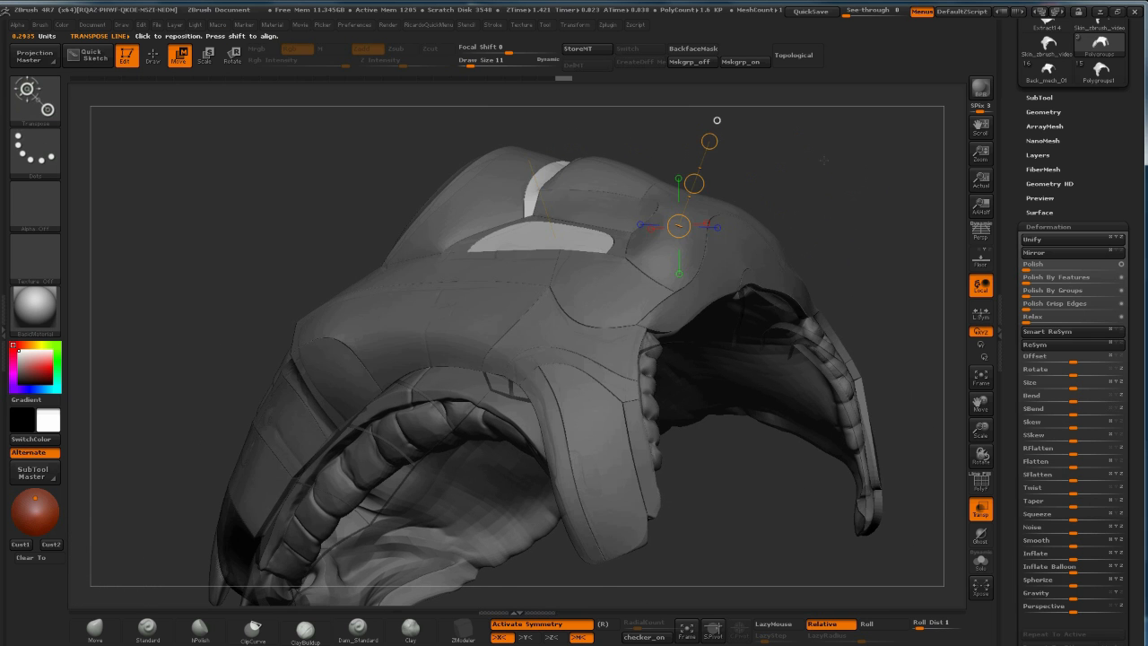
Shift the unmasked half-round panel and strip slightly outward with the transpose line, and clear the mask
left_click_drag(817, 200, 852, 199)
left_click_drag(547, 199, 546, 190)
mouse_move(875, 179)
left_mouse_down()
mouse_move(809, 182)
mouse_move(845, 182)
left_mouse_up()
key("q")
left_click(851, 199, "ctrl")
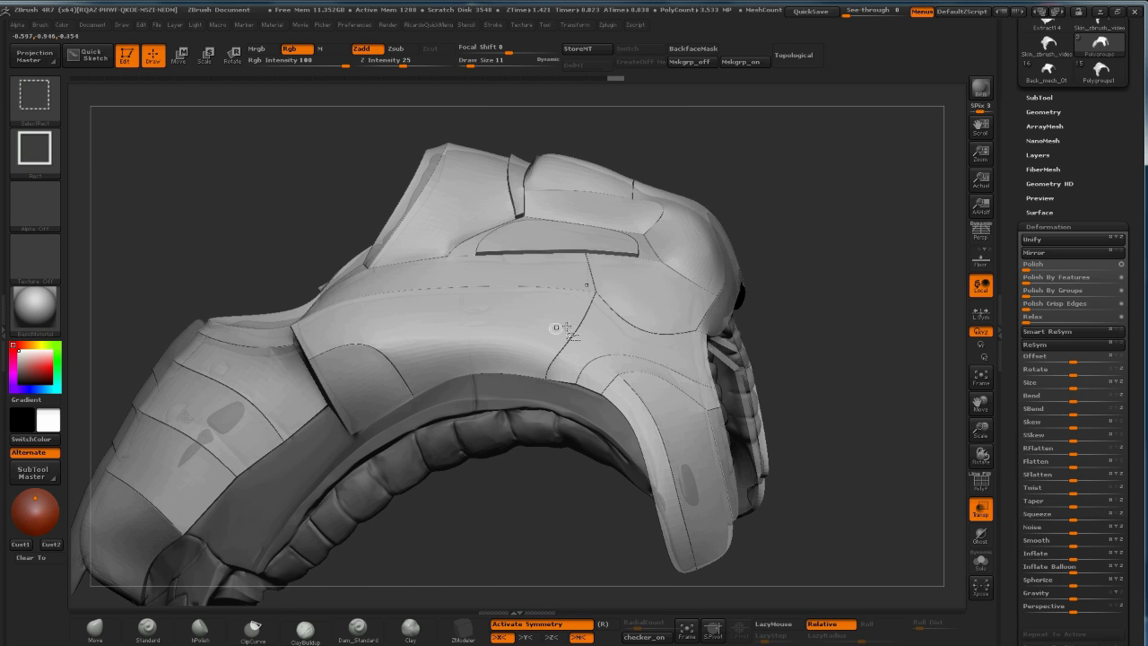
Isolate the rounded side panel below the half-round one and mask everything except it, ready for moving
left_click(675, 299, "ctrl+shift")
left_click(799, 266, "ctrl+shift")
left_click(810, 260, "ctrl")
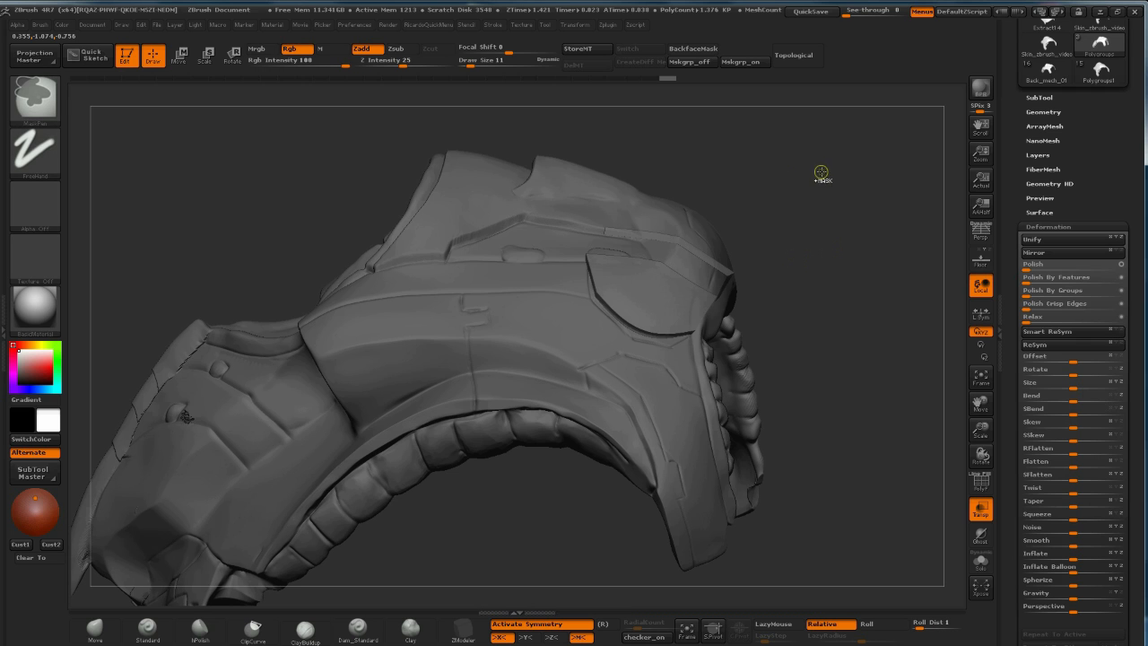
key("b")
key("z")
key("m")
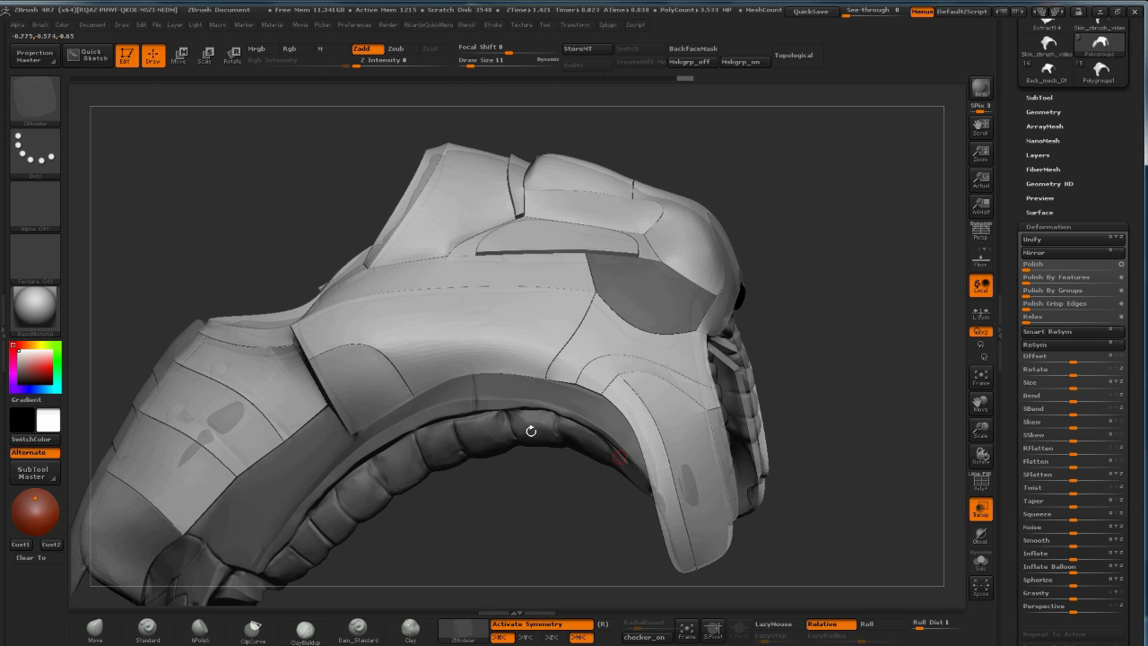
left_click(840, 210, "ctrl")
key("w")
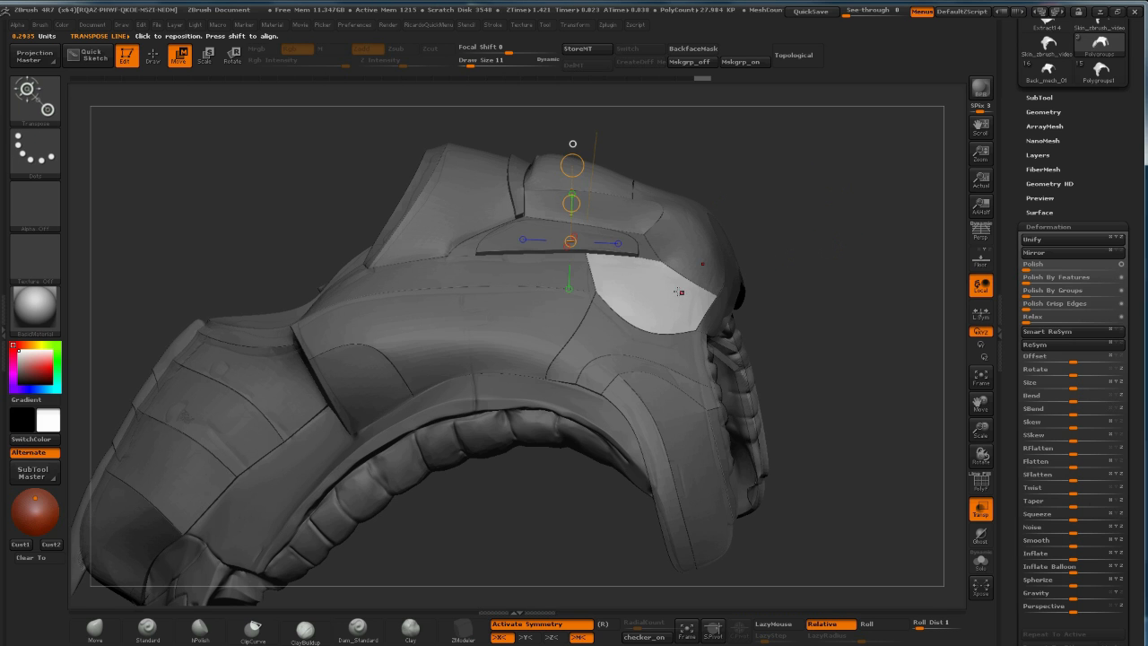
Align a transpose line to the rounded side panel, move the panel slightly inward, and clear the mask
left_click_drag(836, 174, 734, 169)
left_click_drag(649, 289, 628, 212)
left_click_drag(619, 135, 601, 185)
left_click_drag(822, 138, 906, 135)
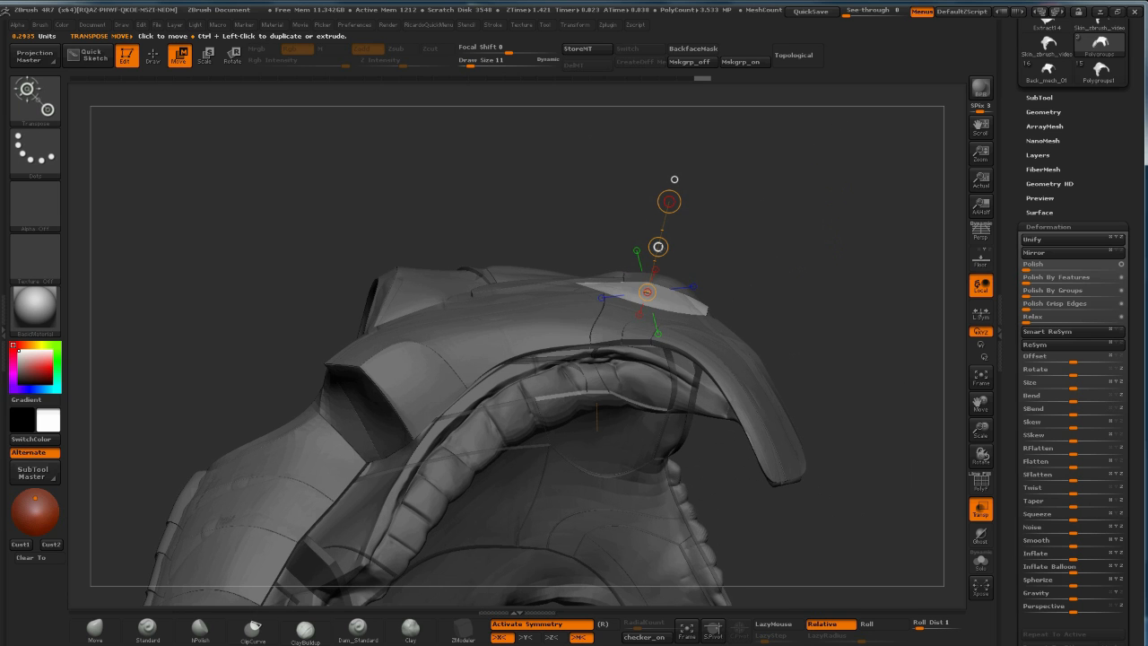
left_click_drag(659, 247, 657, 252)
left_click_drag(790, 199, 833, 206)
left_click_drag(832, 207, 712, 259, "ctrl")
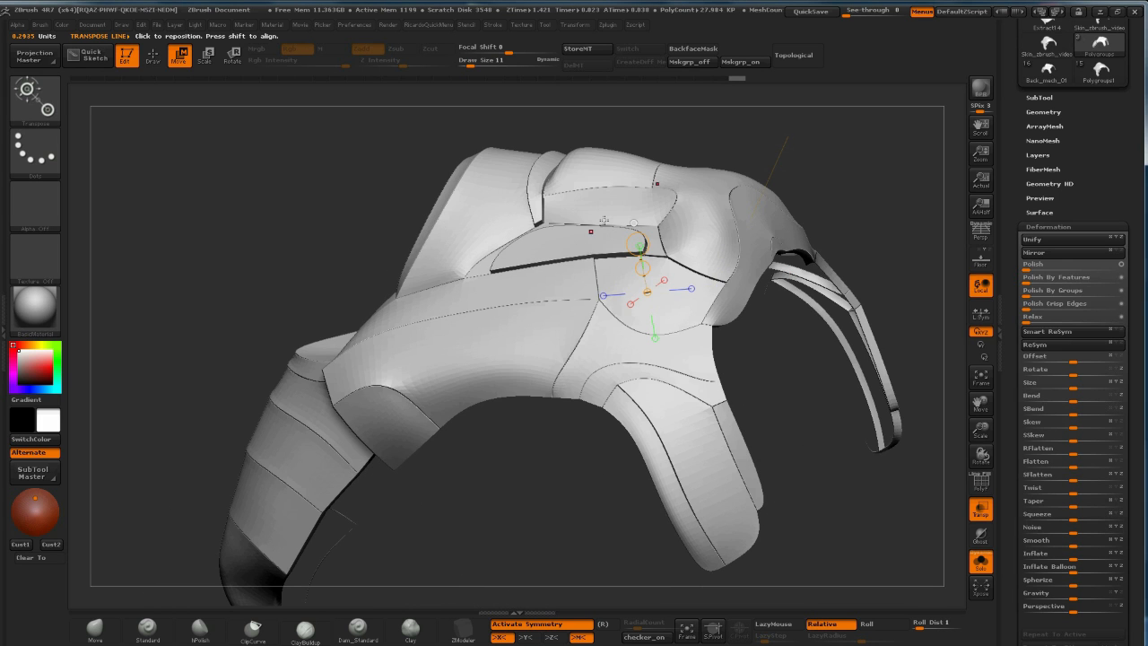
mouse_move(830, 186)
left_mouse_down()
mouse_move(897, 188)
mouse_move(832, 179)
mouse_move(853, 221)
mouse_move(879, 195)
mouse_move(863, 195)
left_mouse_up()
key("q")
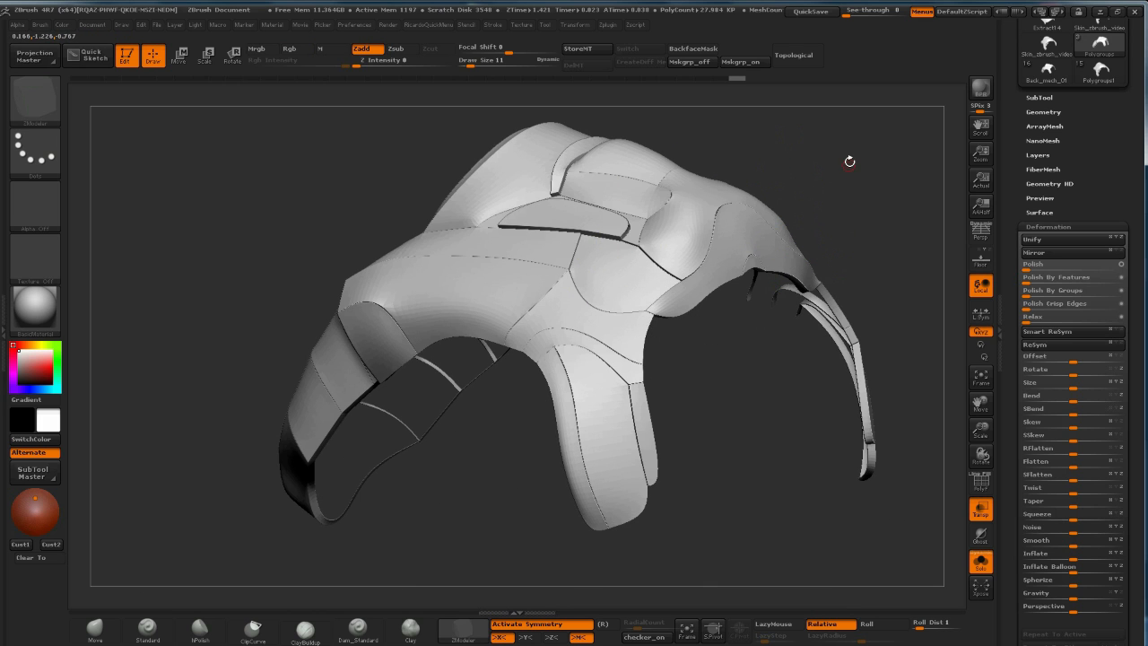
Switch to the hPolish brush with a draw size of 62
key("s")
left_click_drag(491, 334, 505, 324)
key("3")
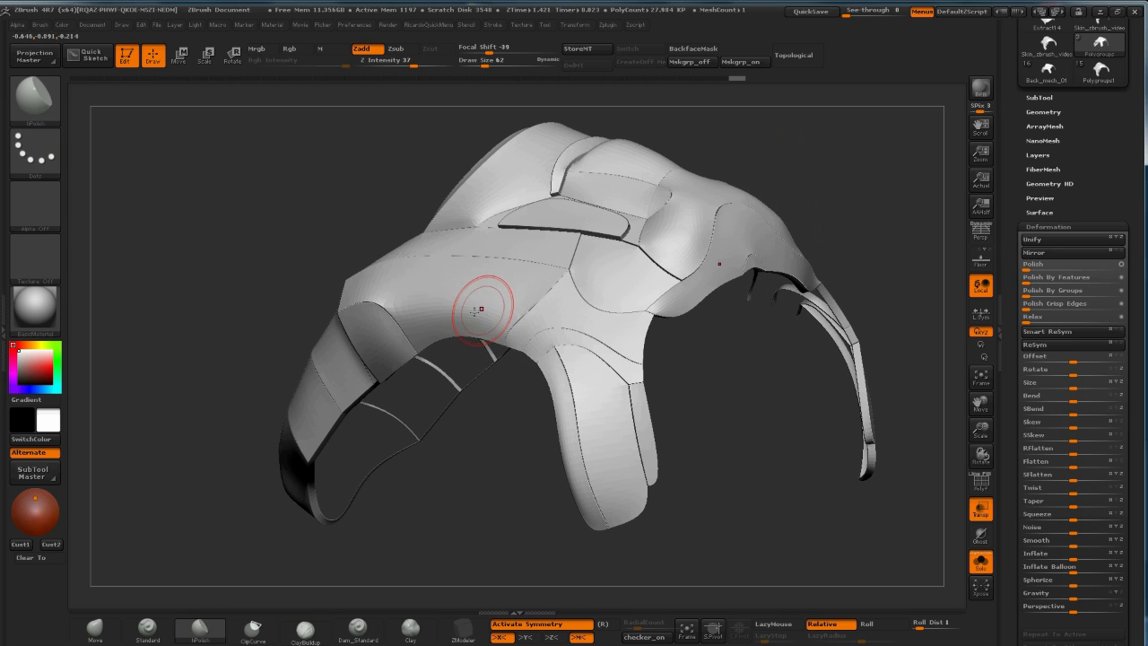
right_click_drag(482, 310, 489, 357)
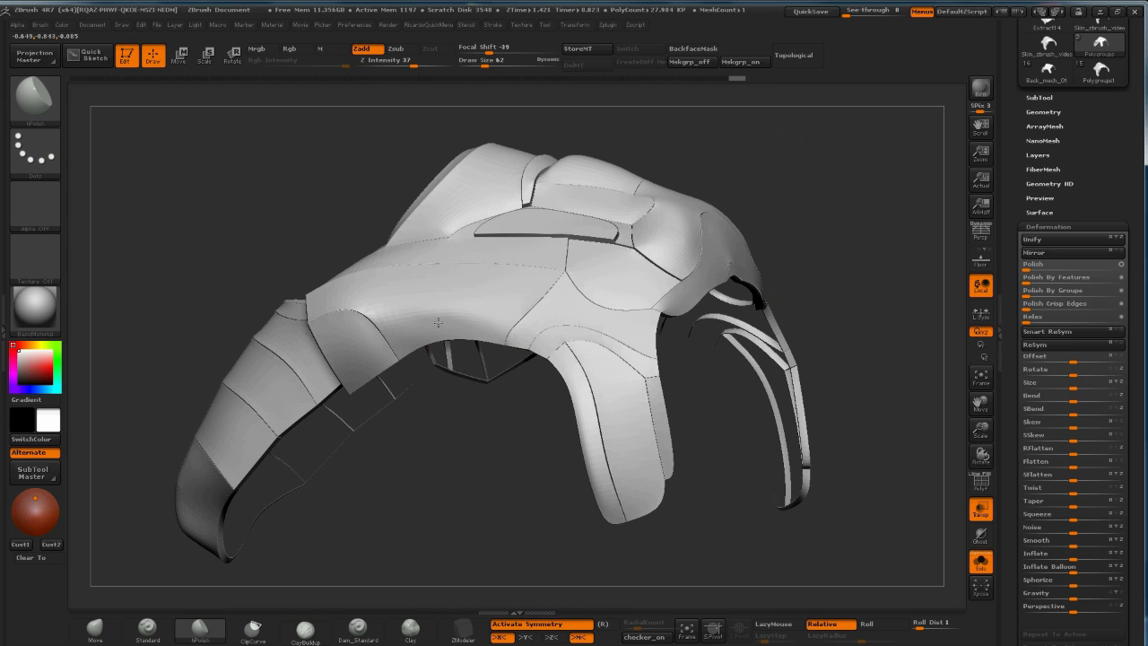
Inspect the offset panels and switch to the Back_mesh_01 tool with its polyframe displayed
mouse_move(843, 167)
left_mouse_down()
mouse_move(786, 143)
mouse_move(825, 183)
mouse_move(807, 169)
mouse_move(828, 170)
mouse_move(821, 158)
mouse_move(822, 177)
left_mouse_up()
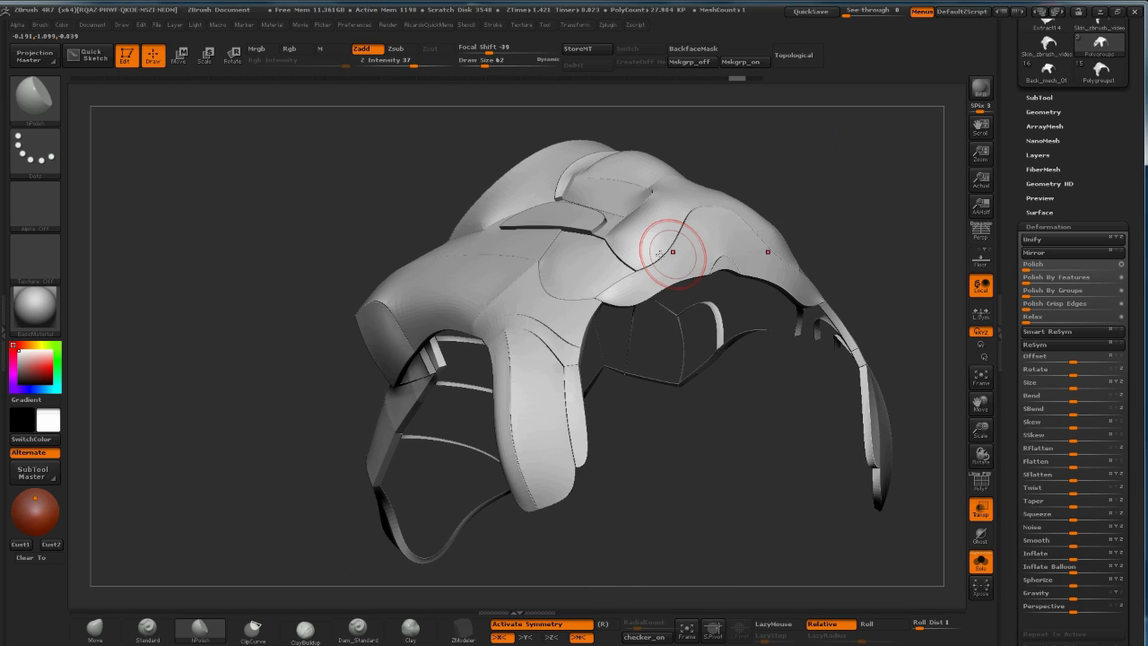
mouse_move(710, 399)
left_mouse_down()
mouse_move(850, 201)
mouse_move(839, 180)
mouse_move(881, 163)
mouse_move(831, 161)
mouse_move(812, 175)
mouse_move(831, 185)
mouse_move(826, 175)
mouse_move(858, 146)
mouse_move(838, 177)
mouse_move(769, 187)
left_mouse_up()
key("shift+f")
key("ctrl+shift")
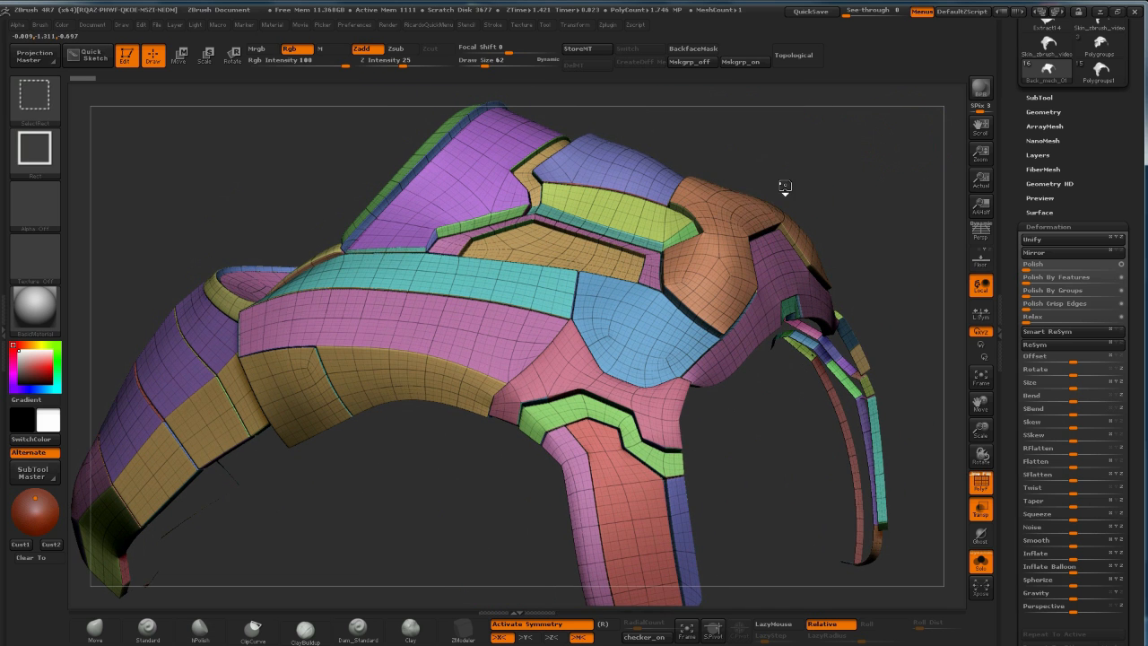
Mask everything except the orange panel at the upper front, try moving it with a transpose line, and undo the move
key("w")
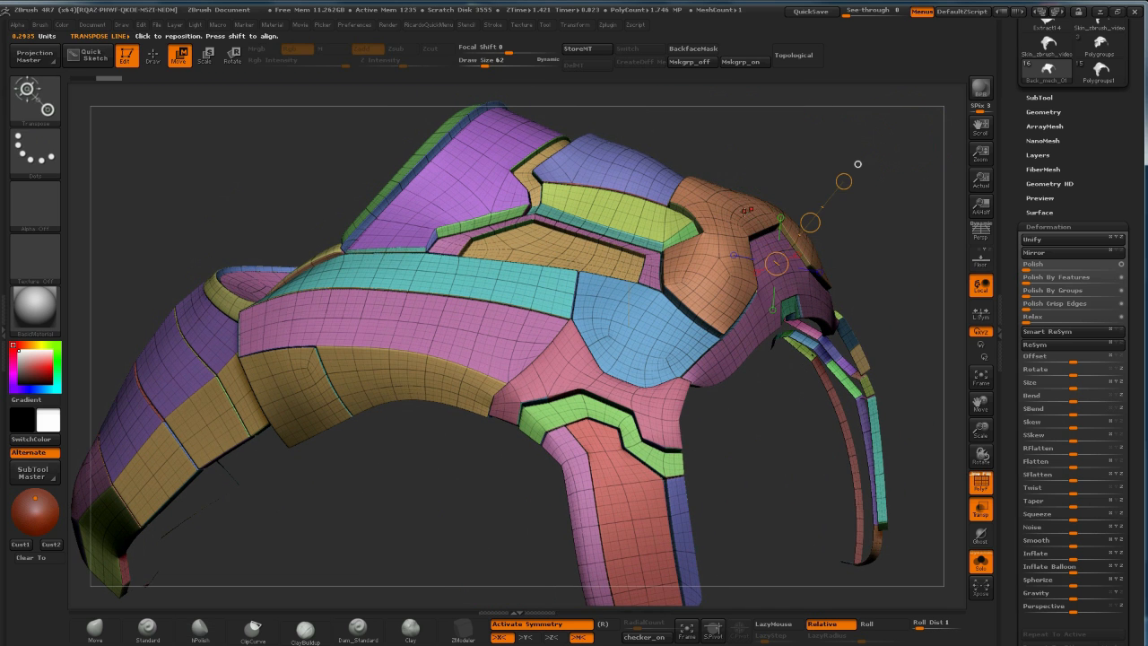
left_click(749, 207, "ctrl")
right_click_drag(746, 212, 777, 178)
mouse_move(776, 175)
left_mouse_down()
mouse_move(790, 154)
mouse_move(785, 174)
left_mouse_up()
key("ctrl+z")
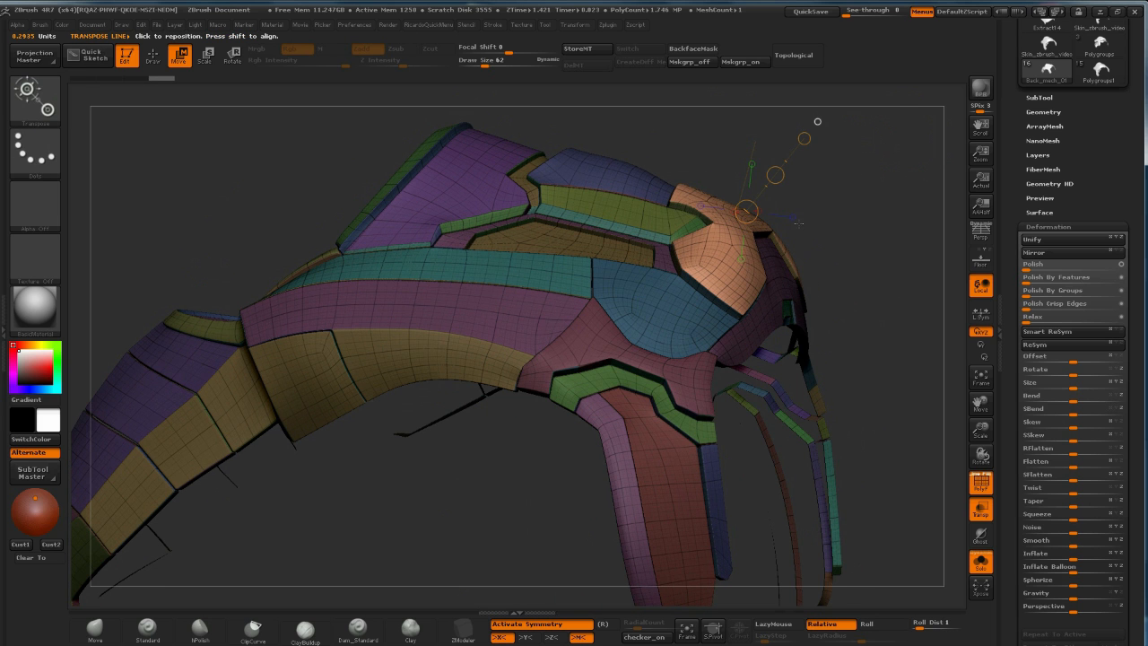
Isolate the orange upper-front panel, bring back the full mesh, and rework the mask so only that panel is unmasked
key("q")
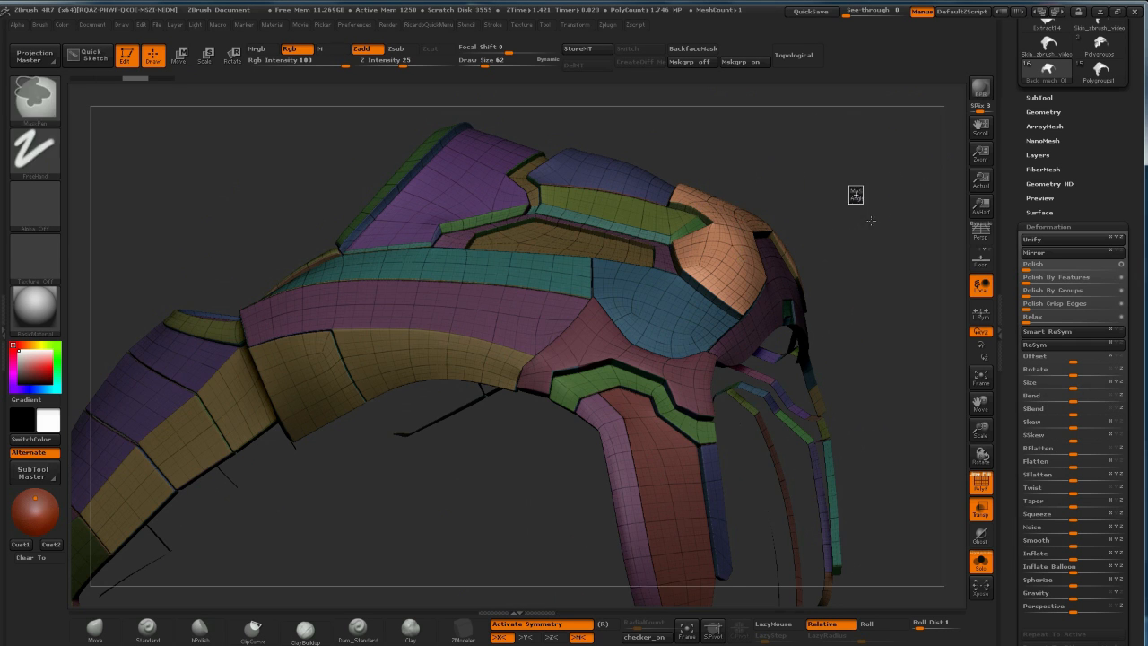
left_click(853, 188, "ctrl")
left_click(743, 225, "ctrl+shift")
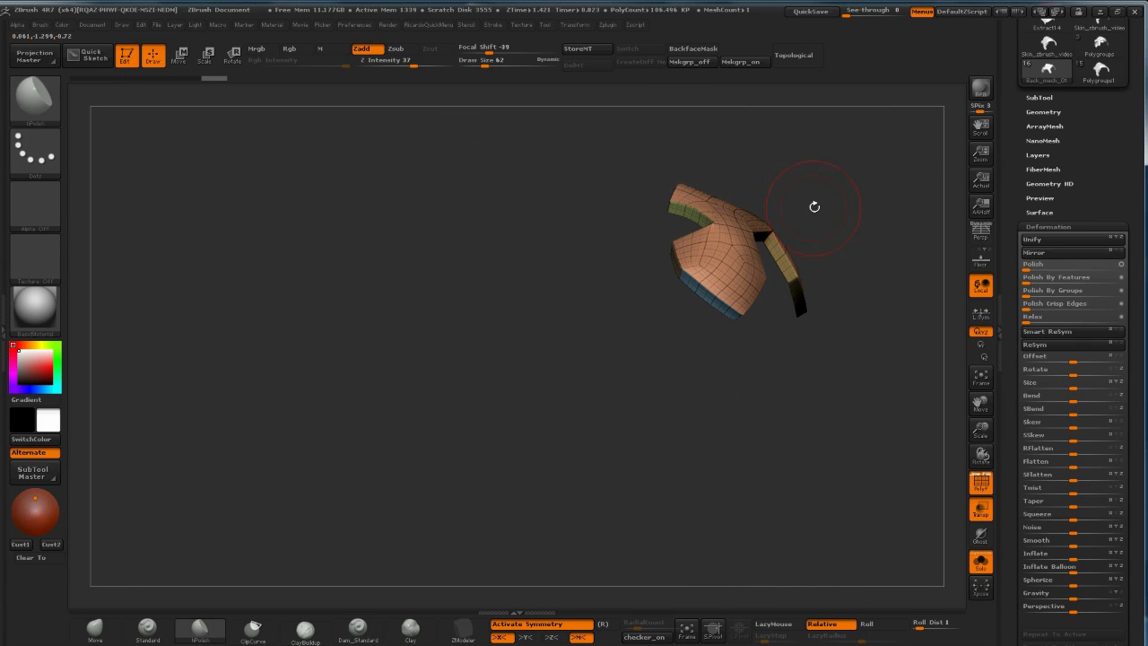
key("w")
left_click(855, 201, "ctrl+shift")
left_click(867, 201, "ctrl")
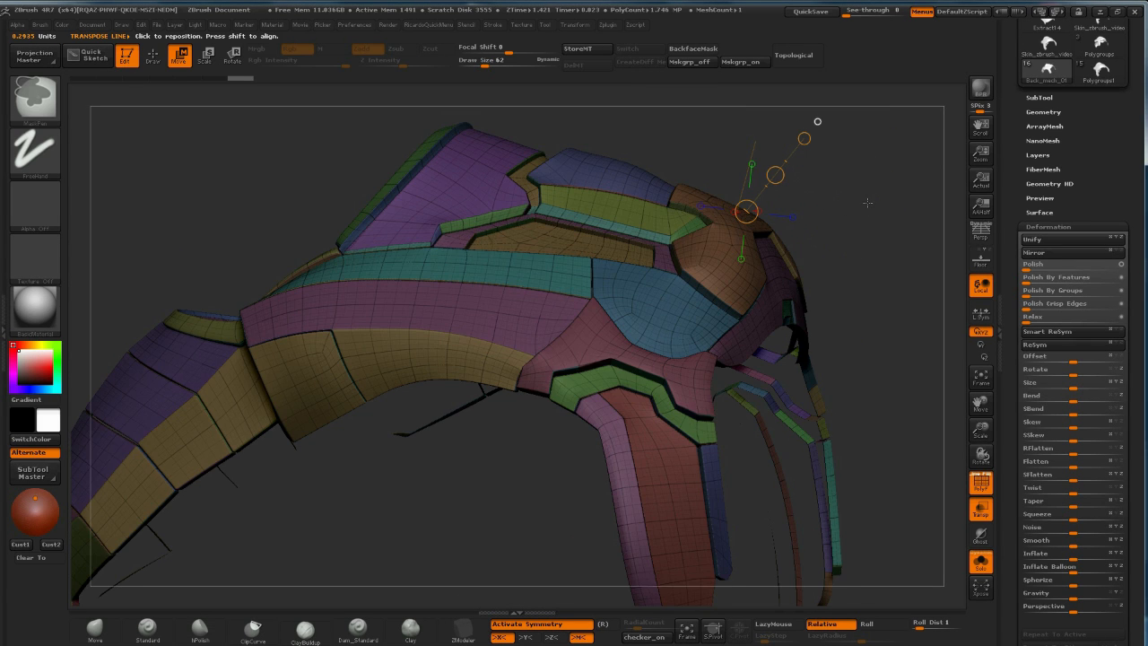
key("ctrl+z")
key("ctrl+z")
left_click(870, 203, "ctrl")
left_click(873, 200, "ctrl+shift")
left_click(873, 201, "ctrl")
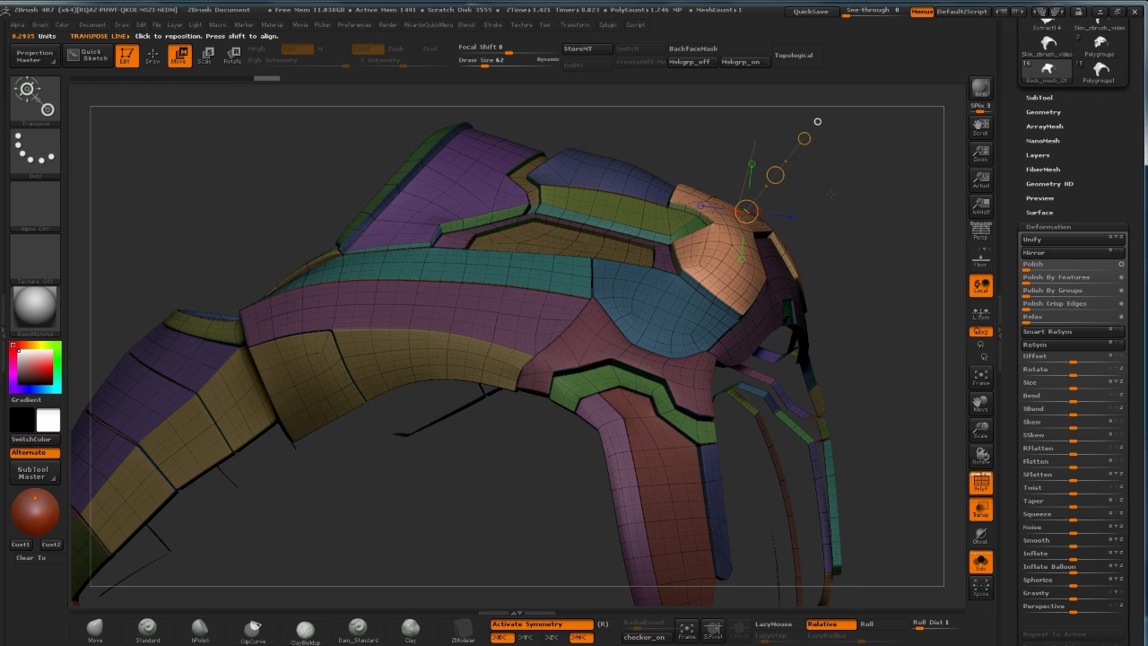
Shift the orange upper-front panel slightly along the transpose line and clear the mask
left_click_drag(775, 175, 769, 184)
left_click_drag(818, 122, 849, 108)
key("q")
right_click_drag(892, 190, 852, 177, "ctrl")
left_click_drag(881, 189, 910, 208, "ctrl")
Inspect the offset panels from several angles with the polyframe hidden
mouse_move(911, 193)
right_mouse_down("alt")
mouse_move(857, 196)
mouse_move(843, 189)
mouse_move(848, 174)
mouse_move(892, 175)
mouse_move(791, 235)
mouse_move(792, 198)
mouse_move(810, 169)
mouse_move(879, 159)
mouse_move(870, 182)
mouse_move(839, 186)
mouse_move(885, 162)
mouse_move(846, 180)
mouse_move(852, 192)
mouse_move(853, 156)
mouse_move(833, 164)
mouse_move(863, 214)
mouse_move(852, 278)
right_mouse_up("alt")
key("shift+f")
right_click_drag(792, 180, 641, 233)
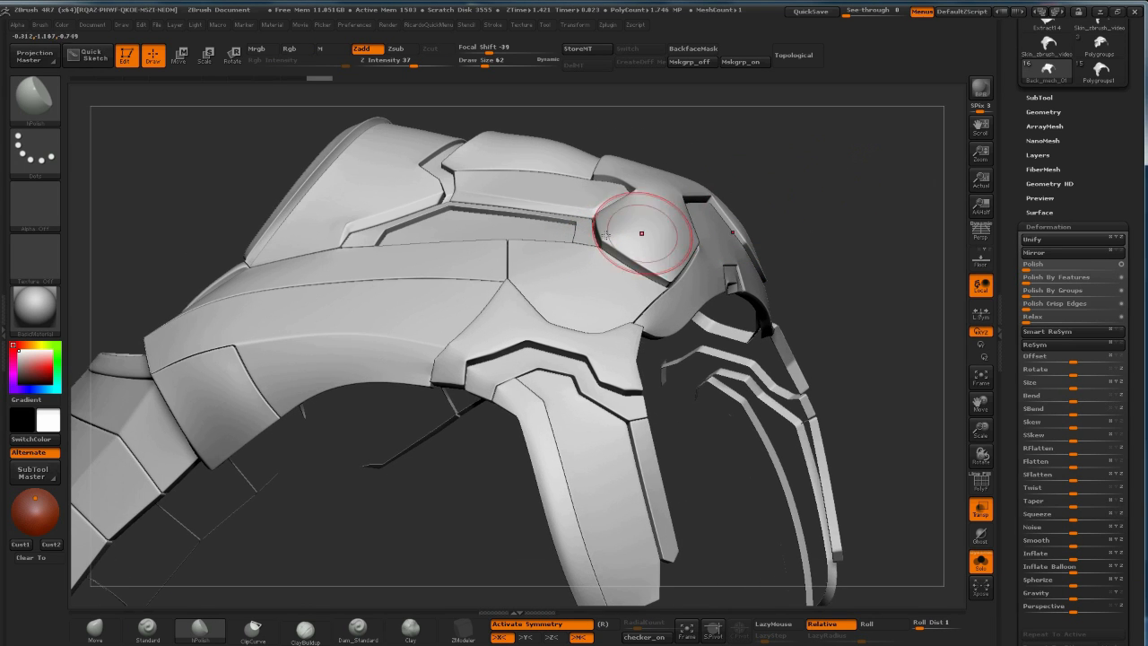
right_click_drag(893, 187, 862, 171)
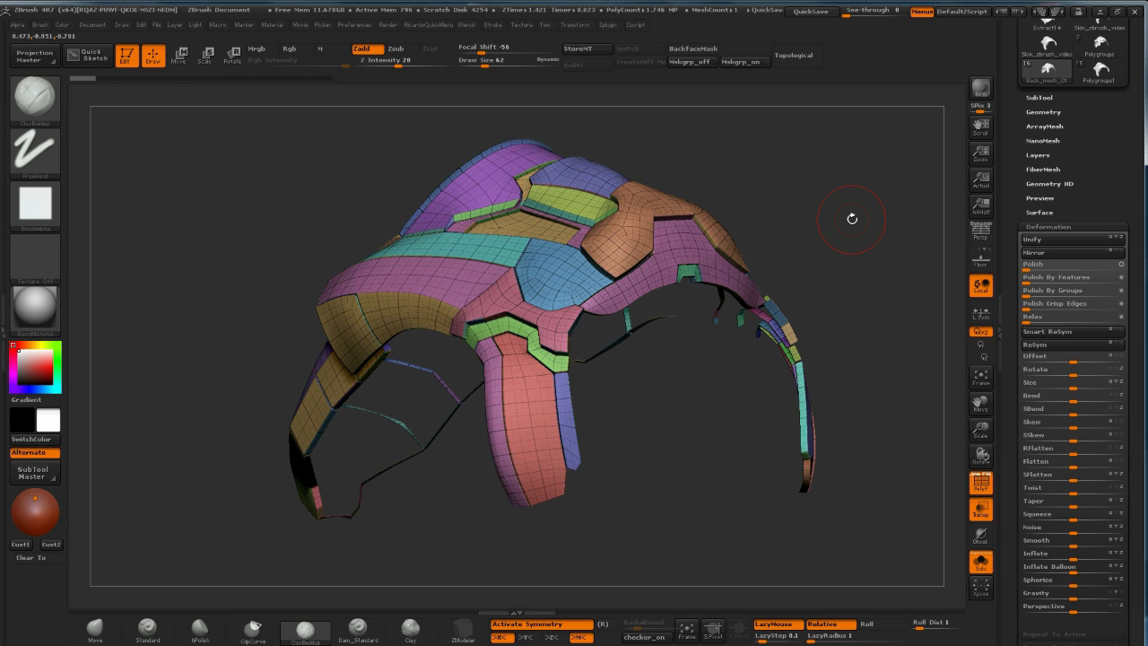
mouse_move(853, 219)
left_mouse_down()
mouse_move(841, 153)
mouse_move(798, 168)
mouse_move(863, 162)
mouse_move(817, 169)
mouse_move(857, 167)
mouse_move(826, 151)
mouse_move(810, 208)
mouse_move(852, 202)
left_mouse_up()
key("shift+f")
Reduce the brush draw size to 35 and switch to the Standard brush
key("s")
left_click_drag(563, 309, 556, 307)
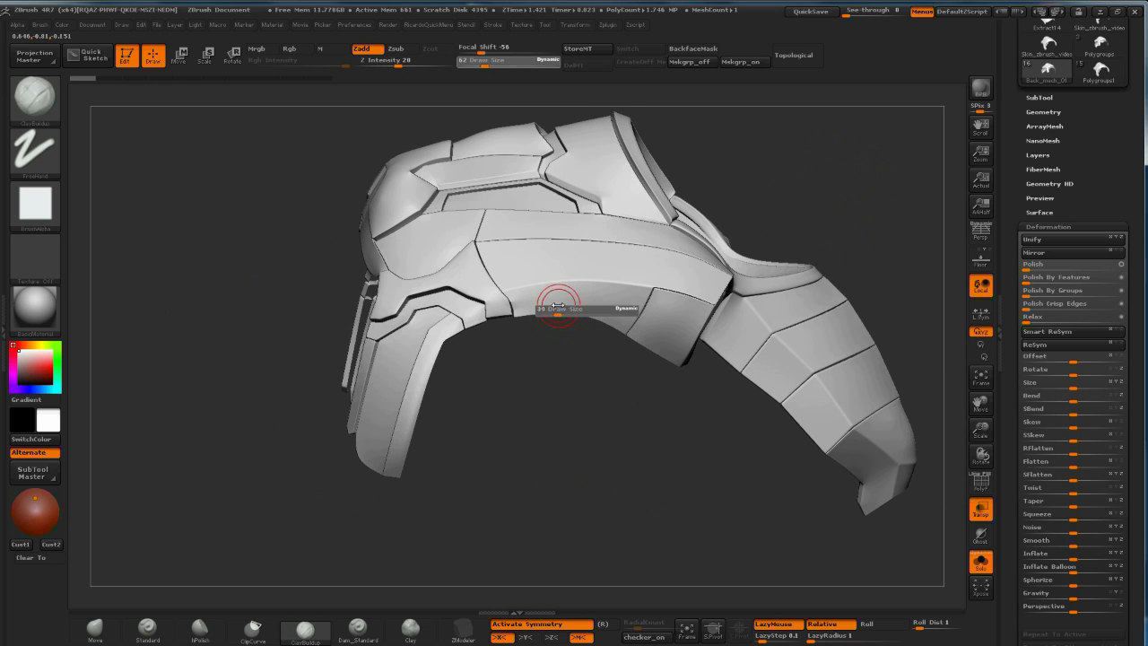
left_click_drag(529, 359, 513, 380, "alt")
key("2")
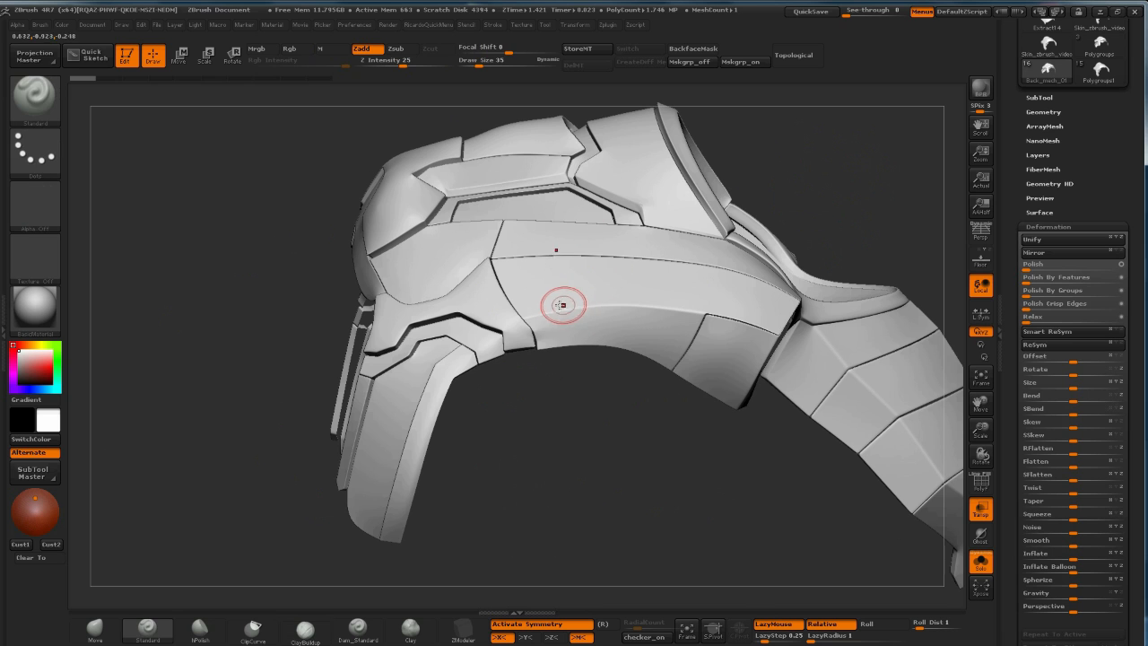
Display the polyframe again and examine the panels and their edges from below and from the front
key("ctrl+shift+z")
key("ctrl+shift+z")
mouse_move(682, 449)
left_mouse_down()
mouse_move(745, 464)
mouse_move(812, 239)
mouse_move(754, 229)
mouse_move(735, 238)
mouse_move(787, 225)
mouse_move(771, 173)
mouse_move(783, 201)
mouse_move(764, 205)
mouse_move(841, 178)
mouse_move(821, 167)
mouse_move(825, 247)
mouse_move(819, 210)
mouse_move(835, 208)
mouse_move(831, 187)
mouse_move(818, 187)
left_mouse_up()
key("ctrl+shift+z")
key("ctrl+shift+z")
key("shift+f")
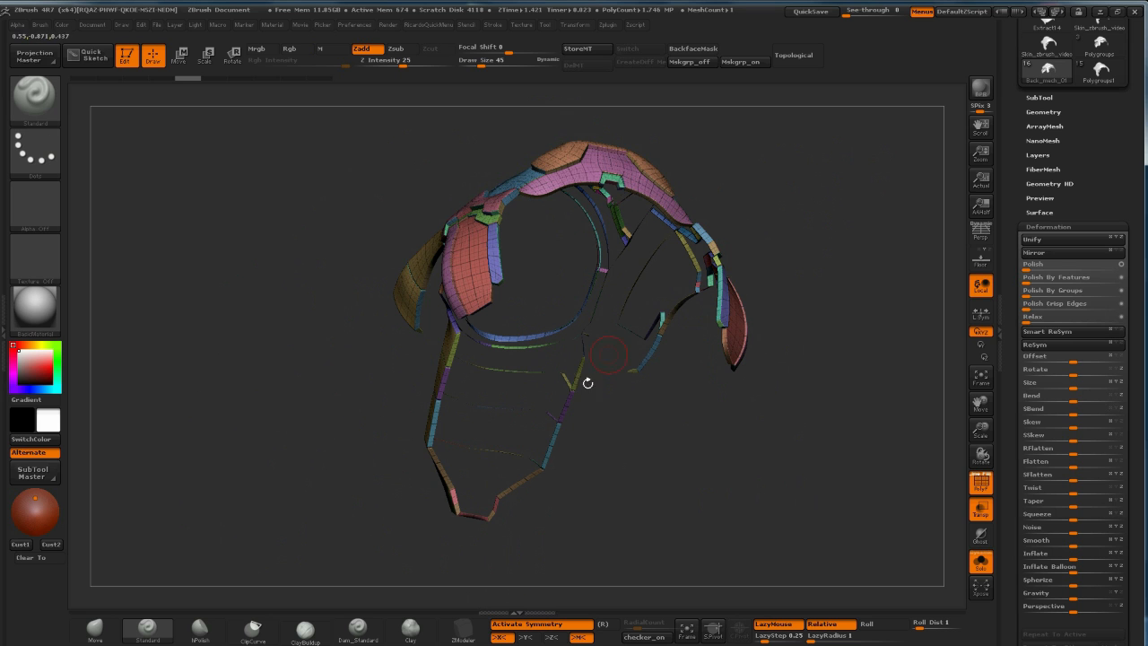
left_click_drag(816, 160, 530, 330)
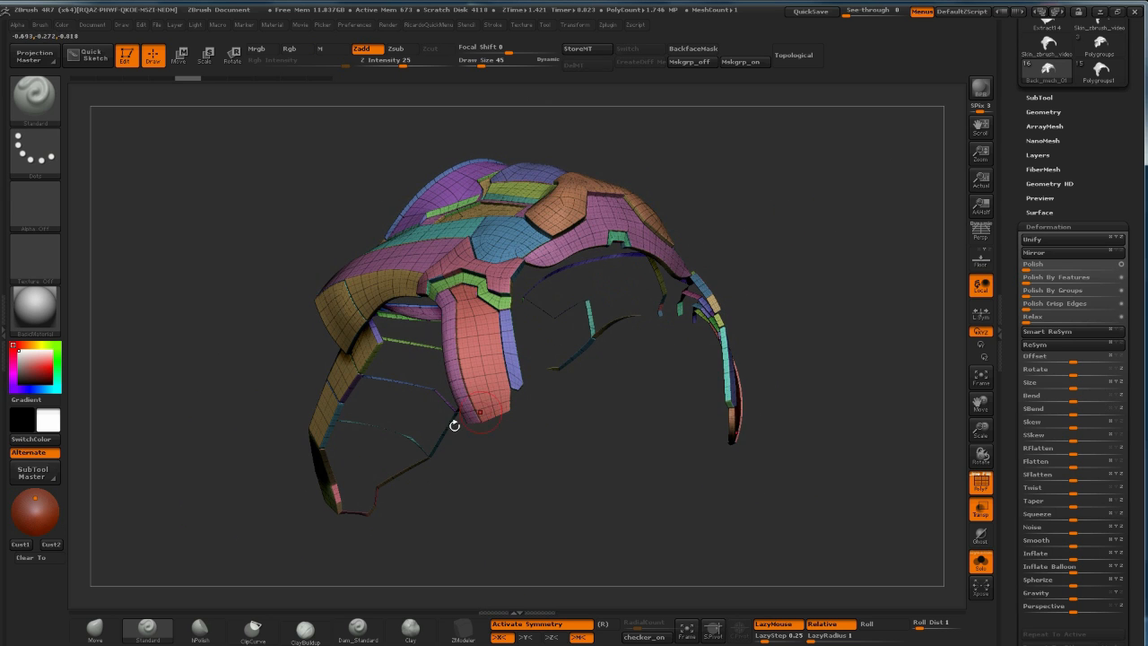
left_click_drag(773, 132, 781, 139, "alt")
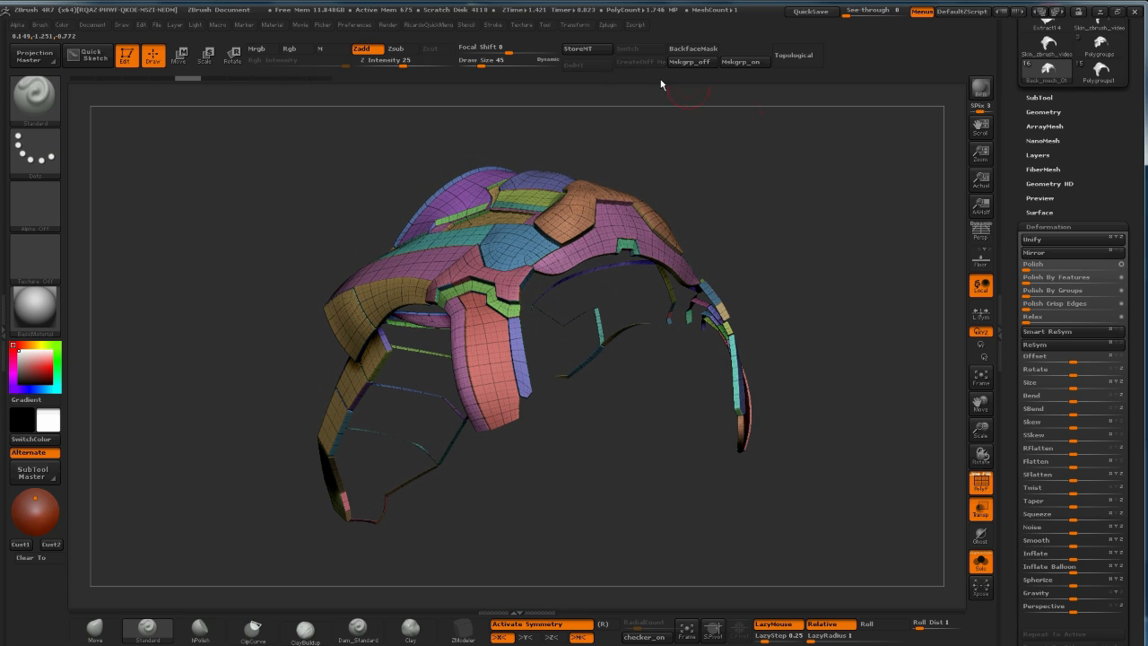
Dock the Zplugin palette beside the canvas with the UV Master options available
left_click(4, 168)
left_click(747, 27)
left_click_drag(745, 41, 118, 128)
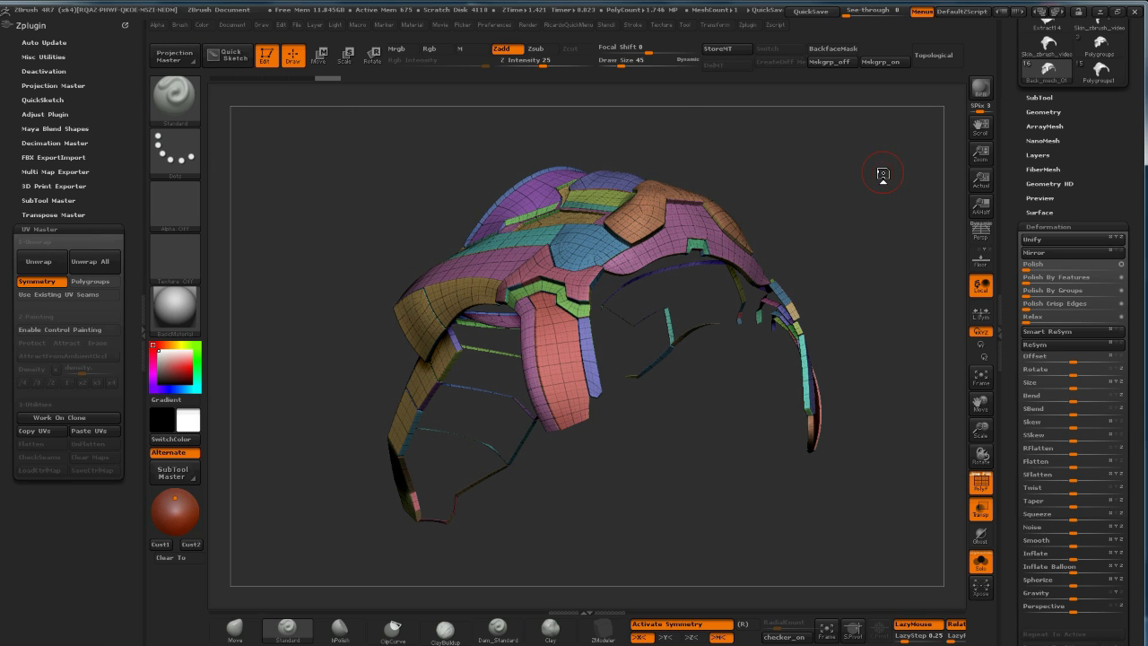
Disable Symmetry and Polygroups in UV Master and try to unwrap the mesh
left_click(44, 284)
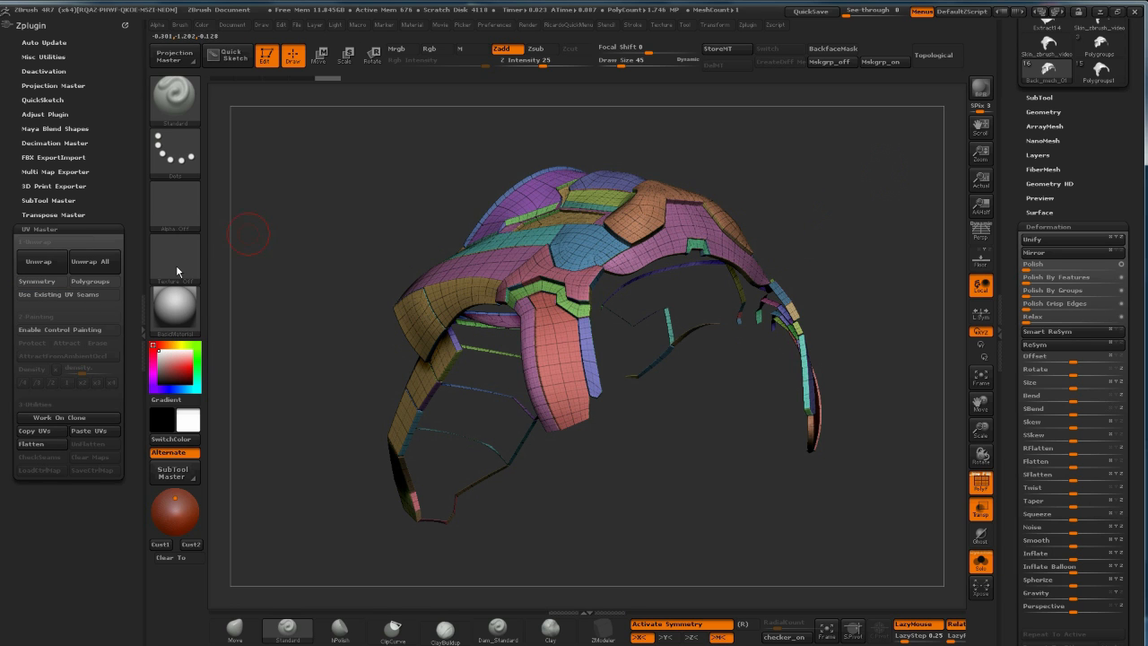
left_click(102, 284)
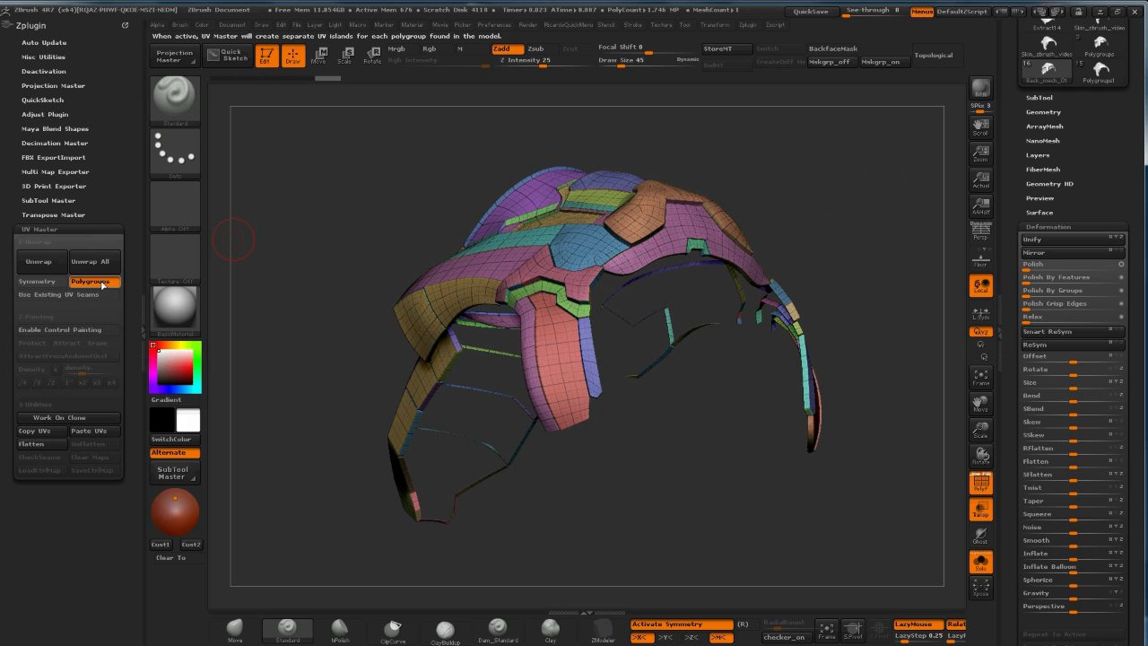
left_click(101, 283)
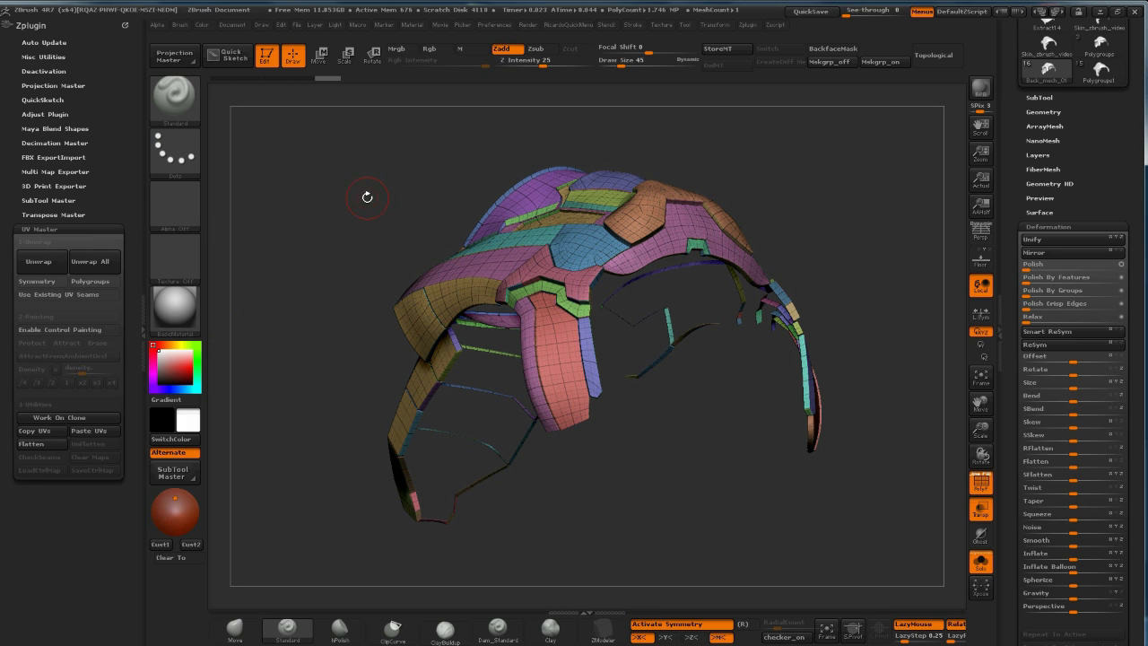
left_click(47, 260)
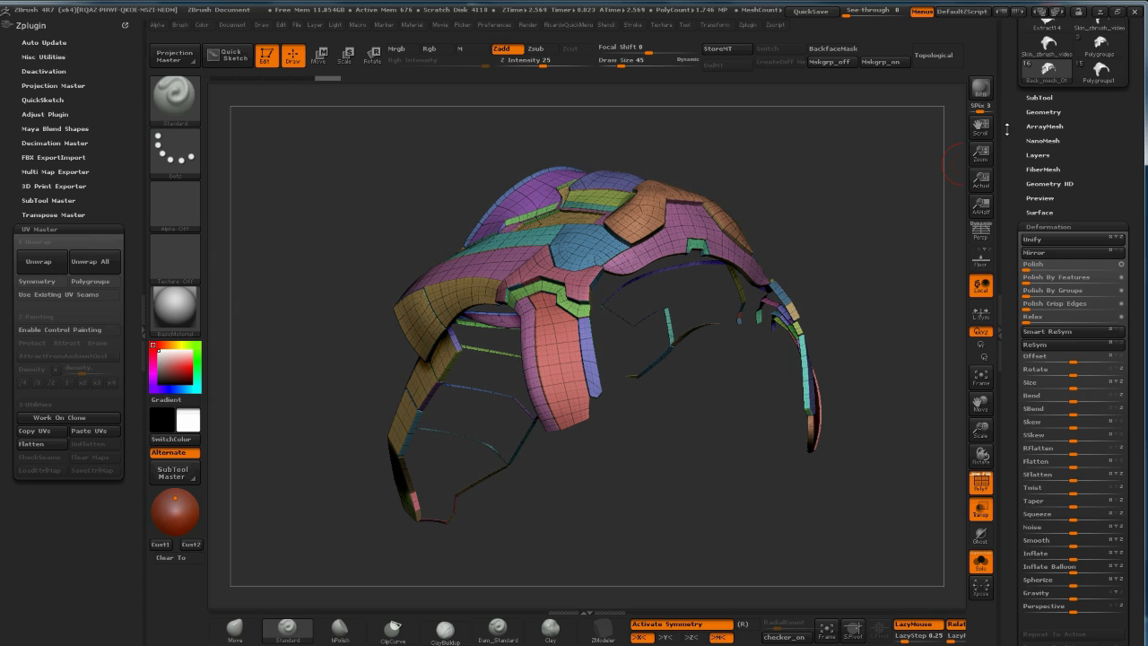
Lower the mesh to subdivision level 1 and unwrap its UVs with UV Master
left_click(1040, 112)
left_click(1023, 136)
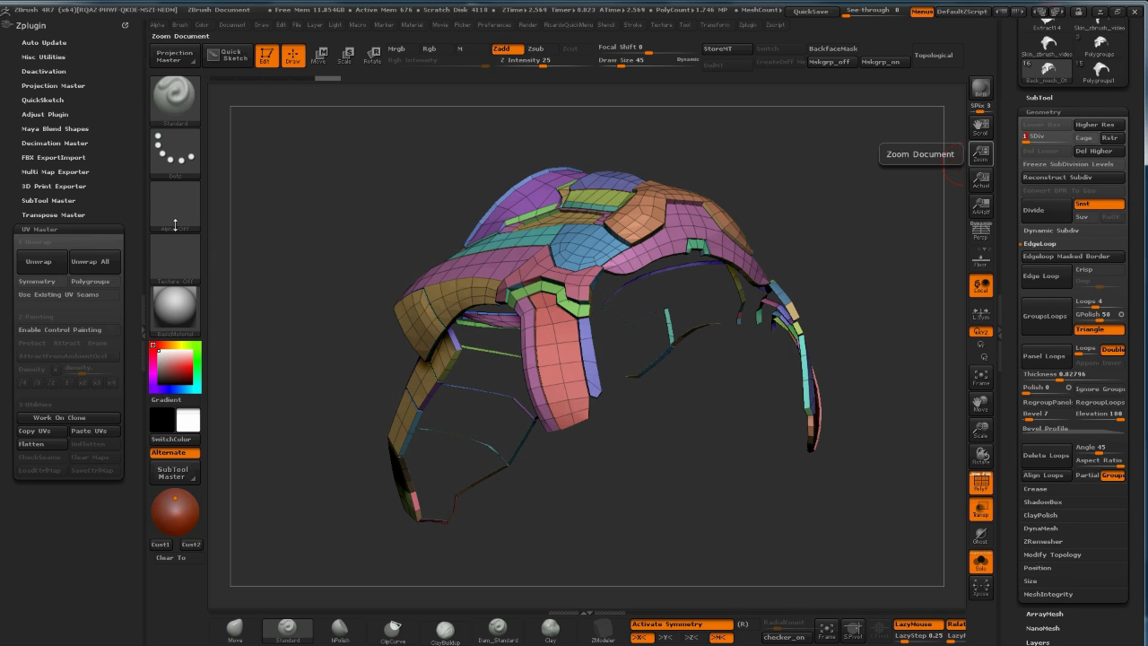
left_click(48, 261)
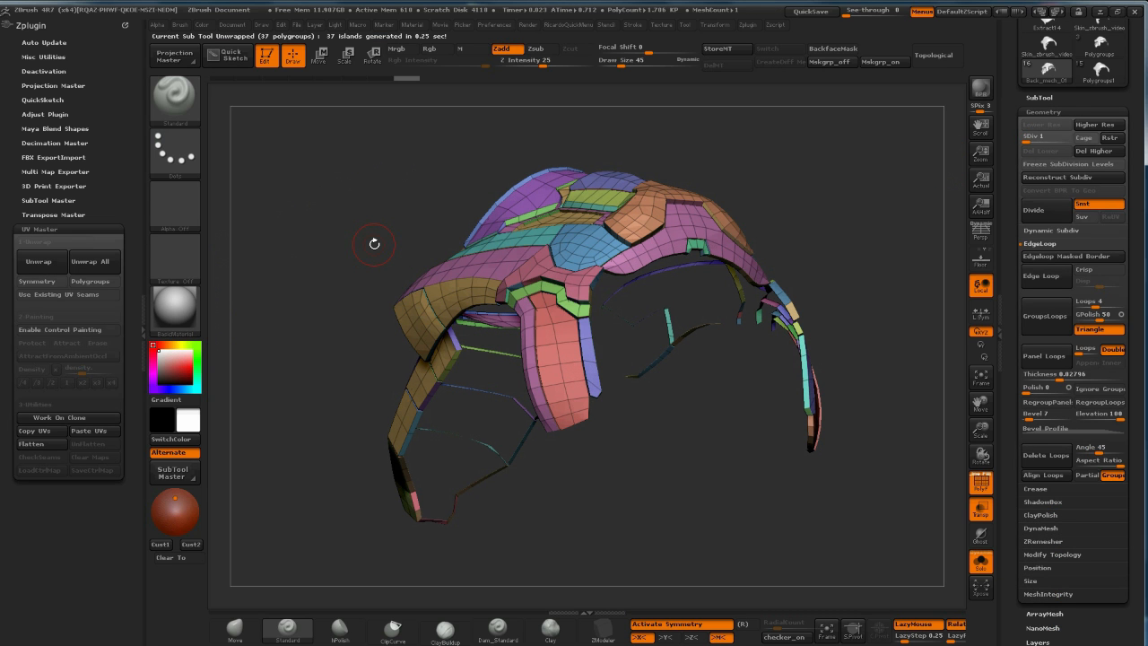
Create a new texture map from the mesh's UV map and preview the resulting layout
left_click_drag(808, 201, 894, 154)
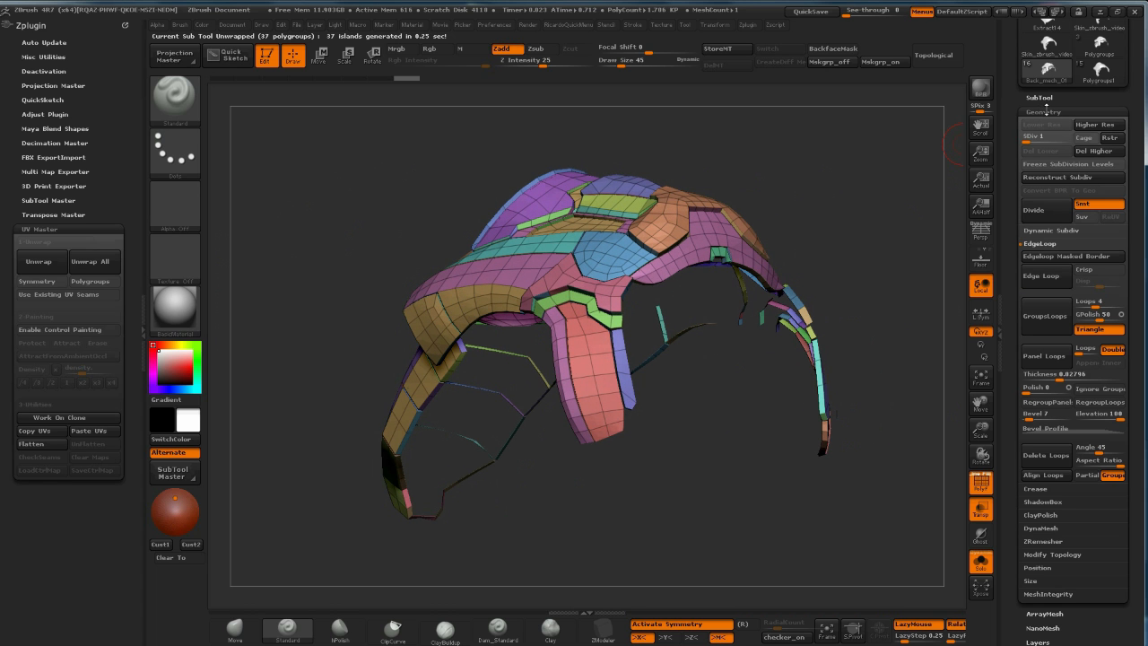
left_click(1043, 111)
left_click(1058, 229)
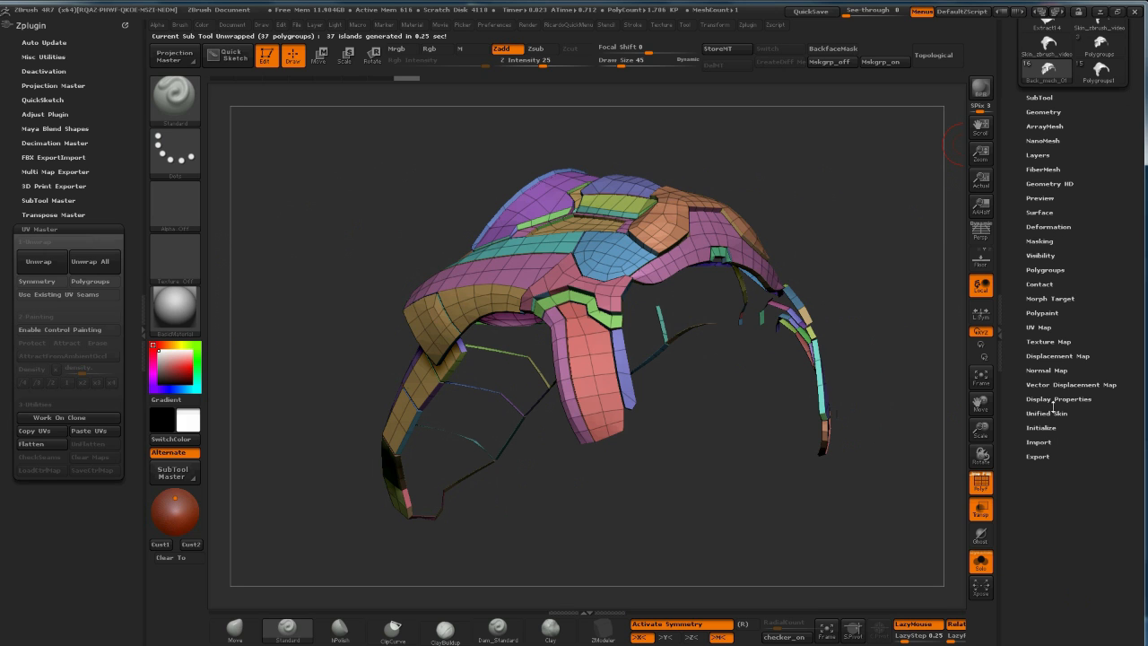
left_click(1049, 340)
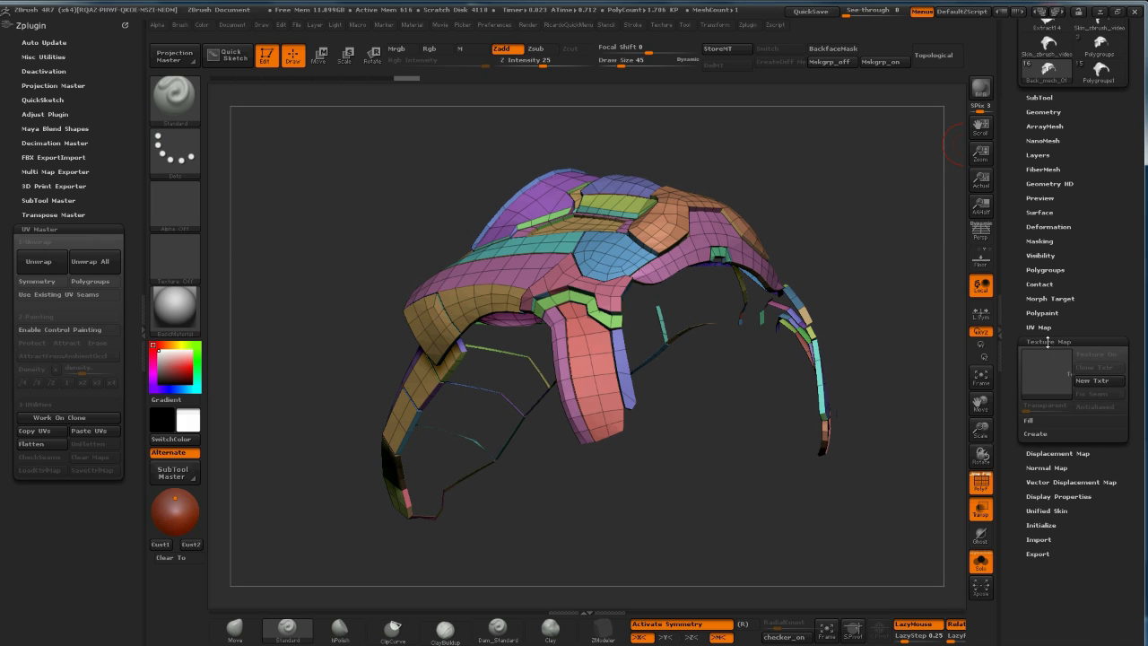
left_click(1041, 434)
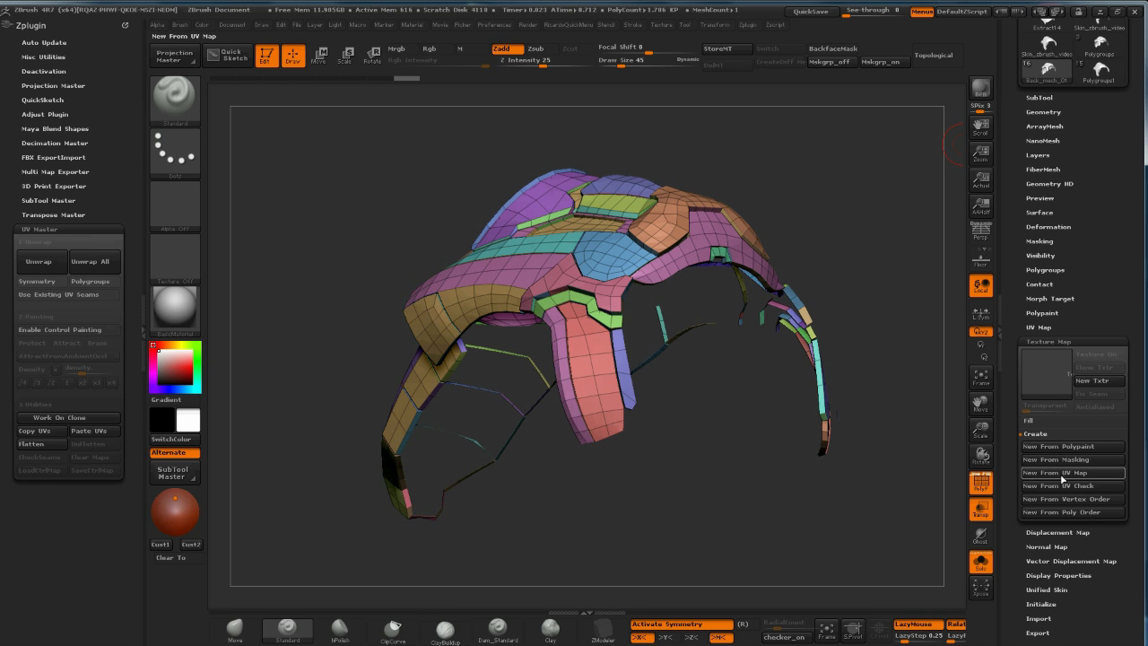
left_click(1063, 473)
mouse_move(1048, 371)
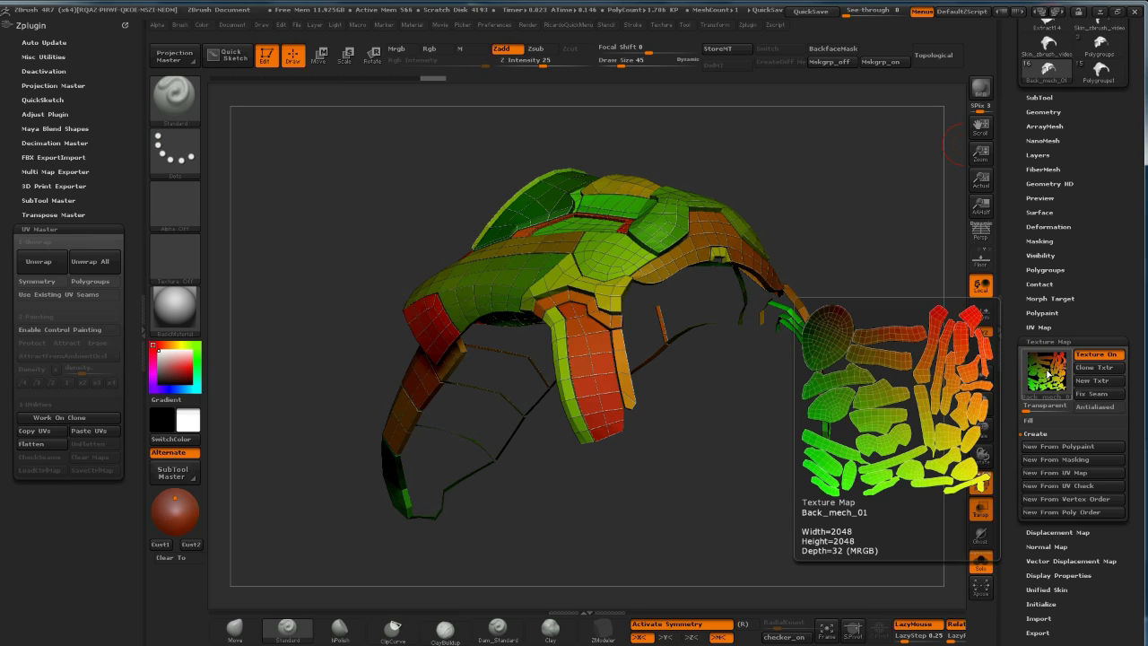
Examine the UV layout in the texture preview and on the panels, with and without the polyframe
scroll(1019, 95, "up", 5)
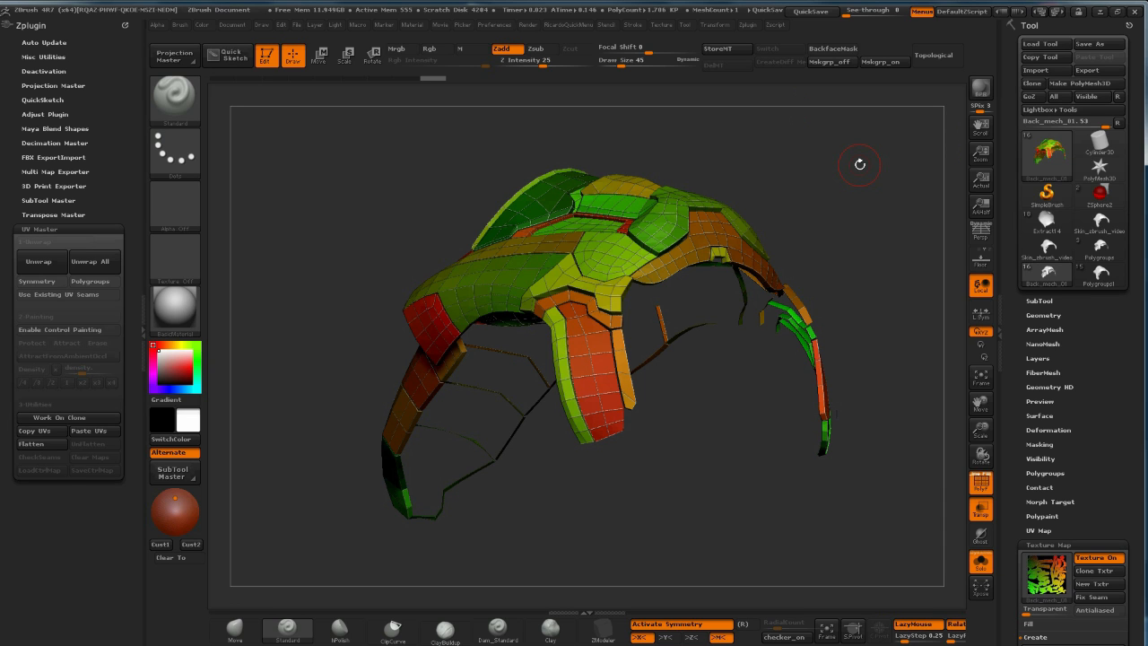
left_click(1046, 583)
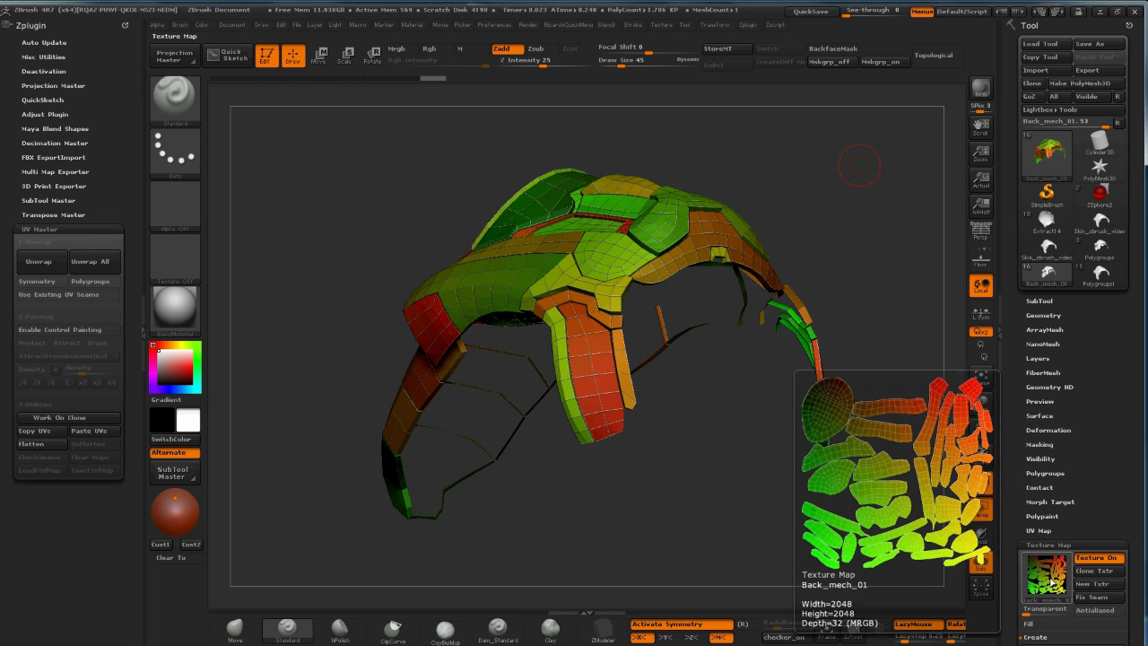
left_click(1038, 585)
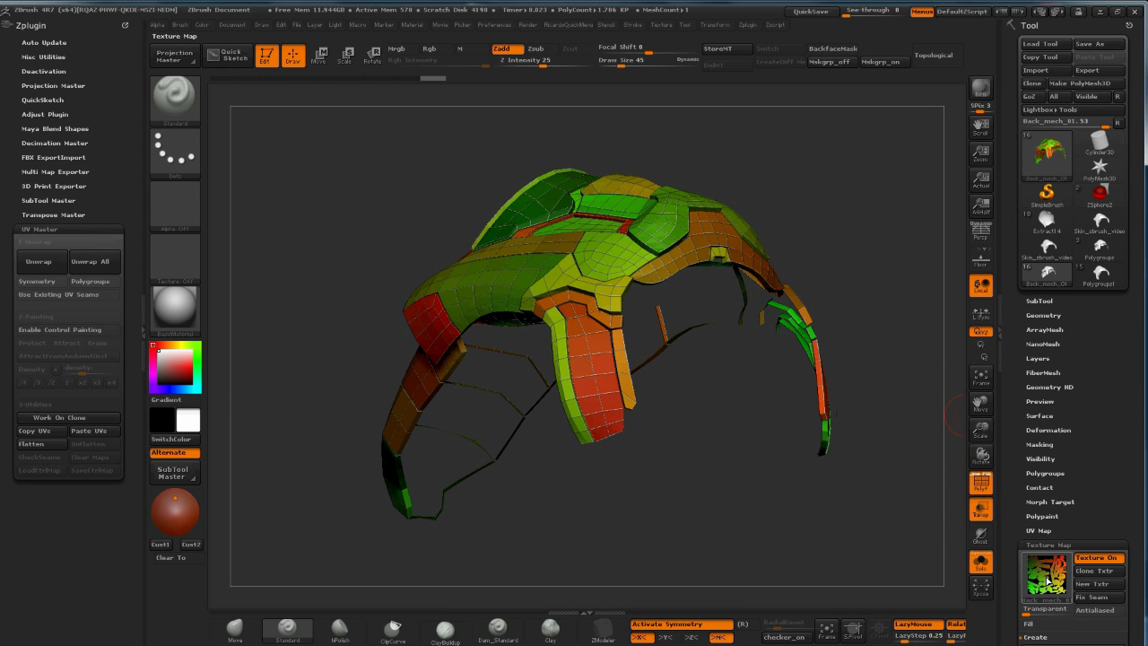
mouse_move(1039, 588)
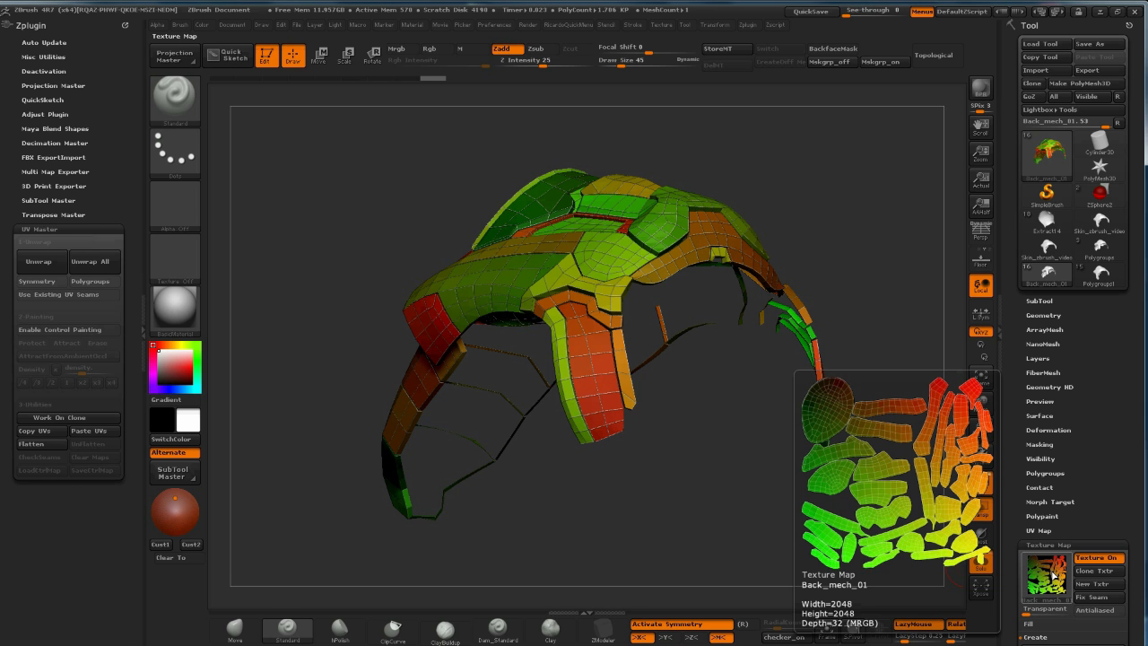
mouse_move(835, 175)
left_mouse_down()
mouse_move(847, 166)
mouse_move(864, 176)
left_mouse_up()
key("ctrl")
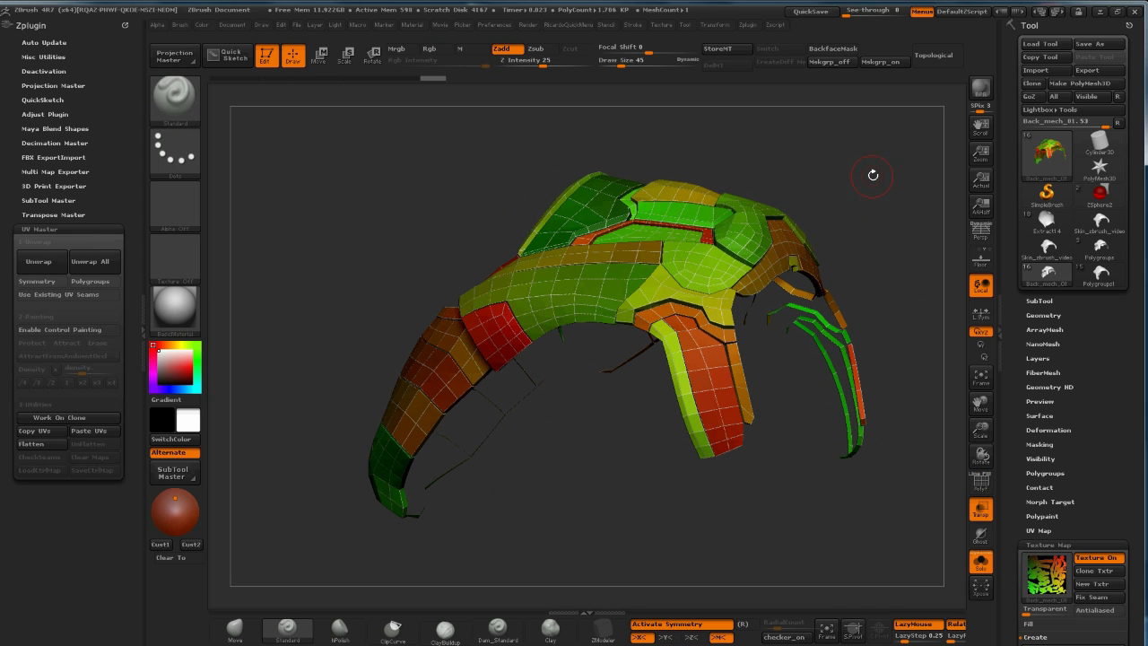
key("shift+f")
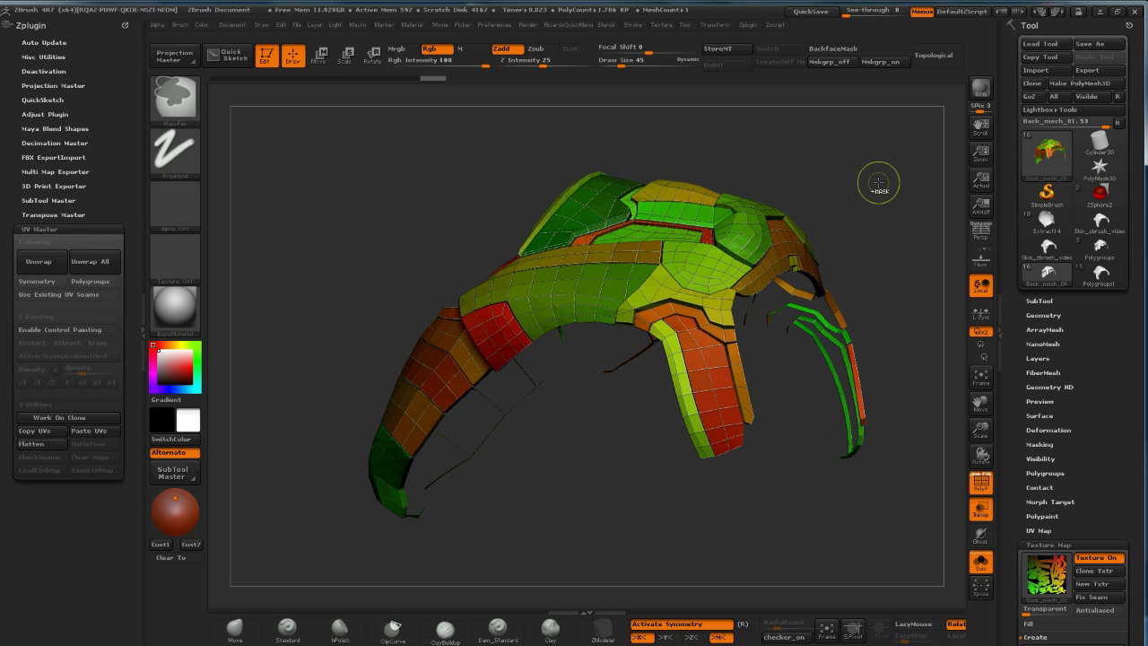
mouse_move(875, 190)
left_mouse_down()
mouse_move(846, 179)
mouse_move(868, 191)
left_mouse_up()
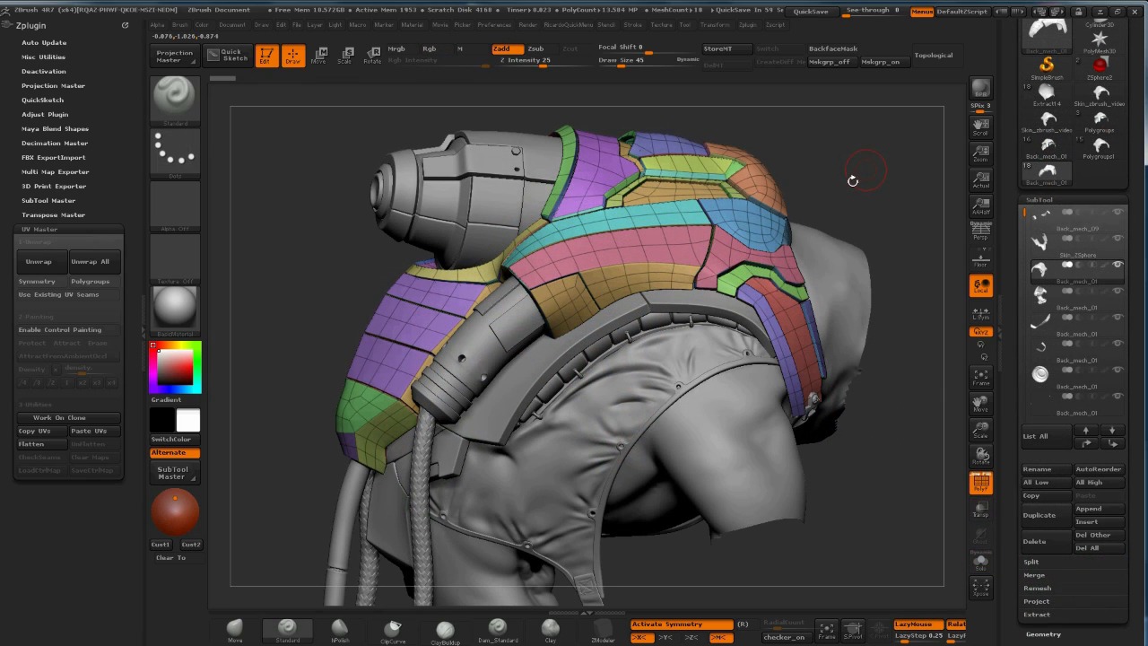
Select the PM3D_Cylinder3D_2 and PM3D_Cylinder3D_3 subtools on the full character to examine their polygroups
left_click_drag(838, 169, 557, 160)
left_click(557, 212, "alt")
left_click_drag(848, 150, 553, 359)
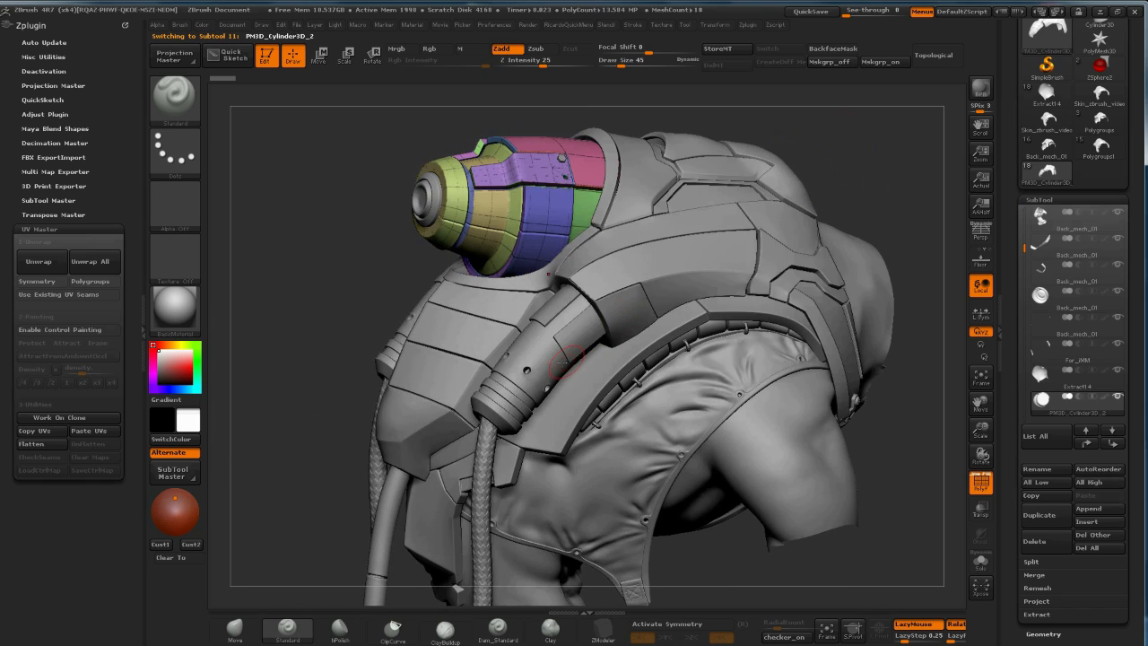
left_click(554, 359, "alt")
left_click_drag(714, 272, 695, 320)
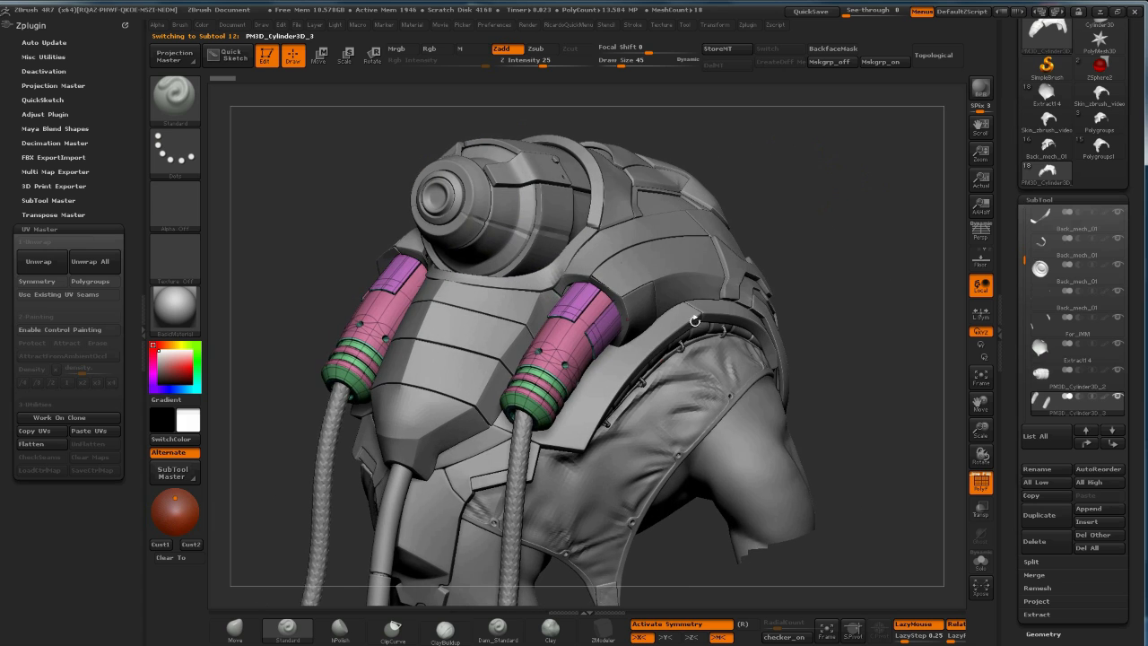
Select the small rings along the curved shoulder trim and the segmented Skin_Back_mech_07 pieces to examine their polygroups
left_click(646, 376, "alt")
left_click_drag(871, 162, 700, 171)
left_click(770, 285, "alt")
left_click_drag(815, 109, 812, 148)
key("space")
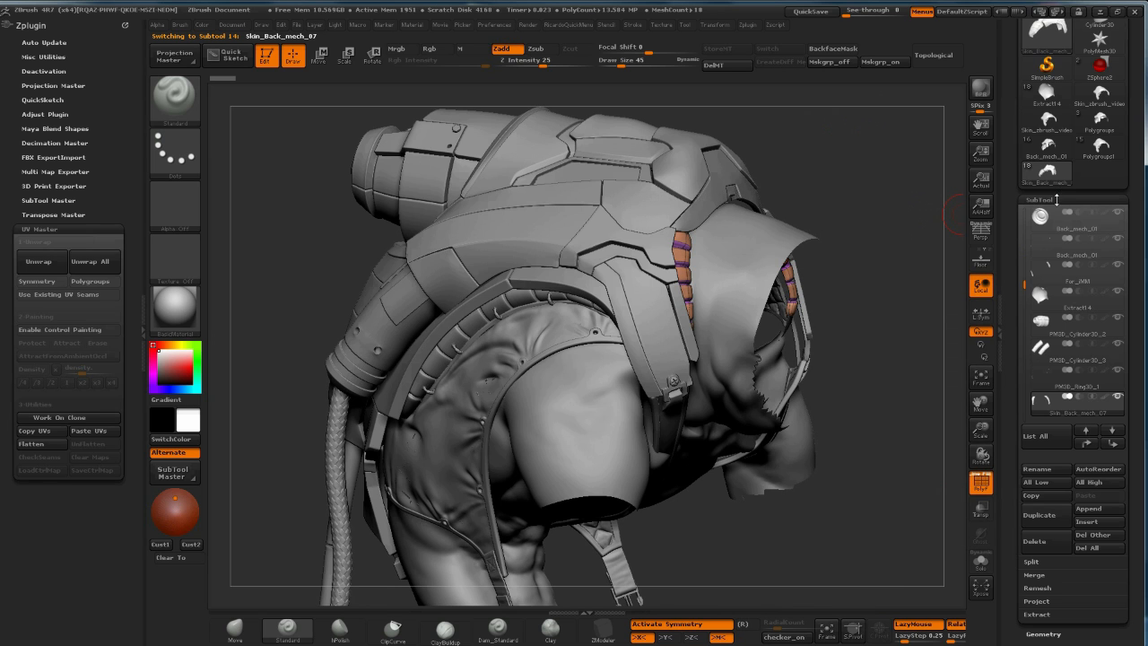
Display the Geometry options of the segmented Skin_Back_mech_07 pieces, then open their Deformation options instead
left_click(1056, 199)
left_click(1058, 214)
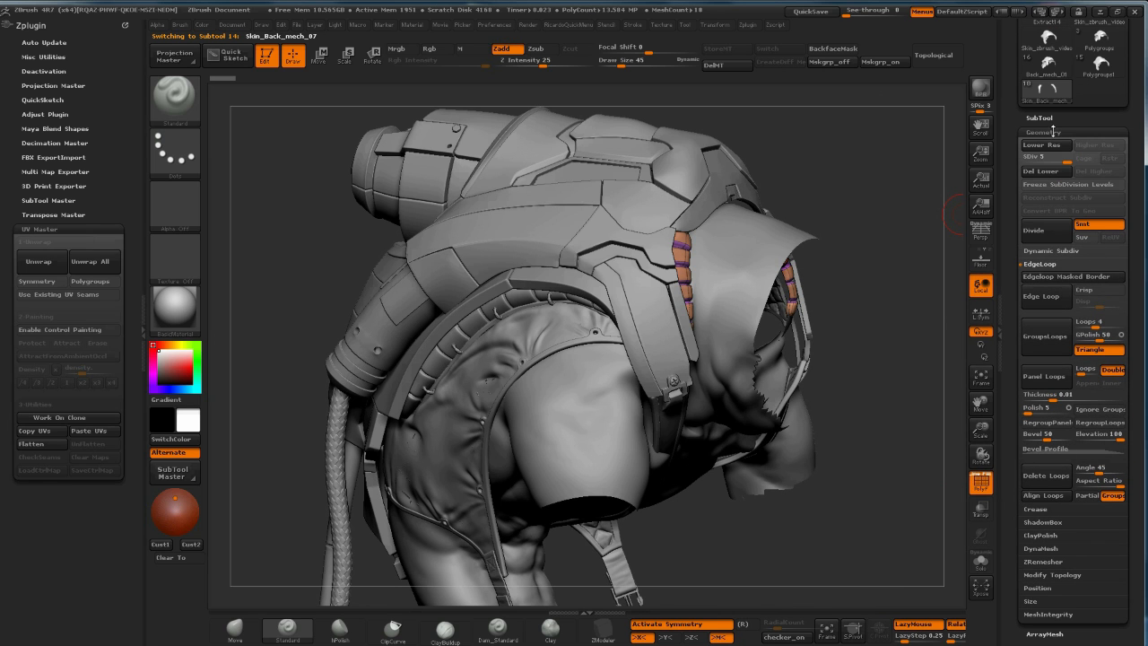
left_click(1054, 132)
left_click(1057, 361)
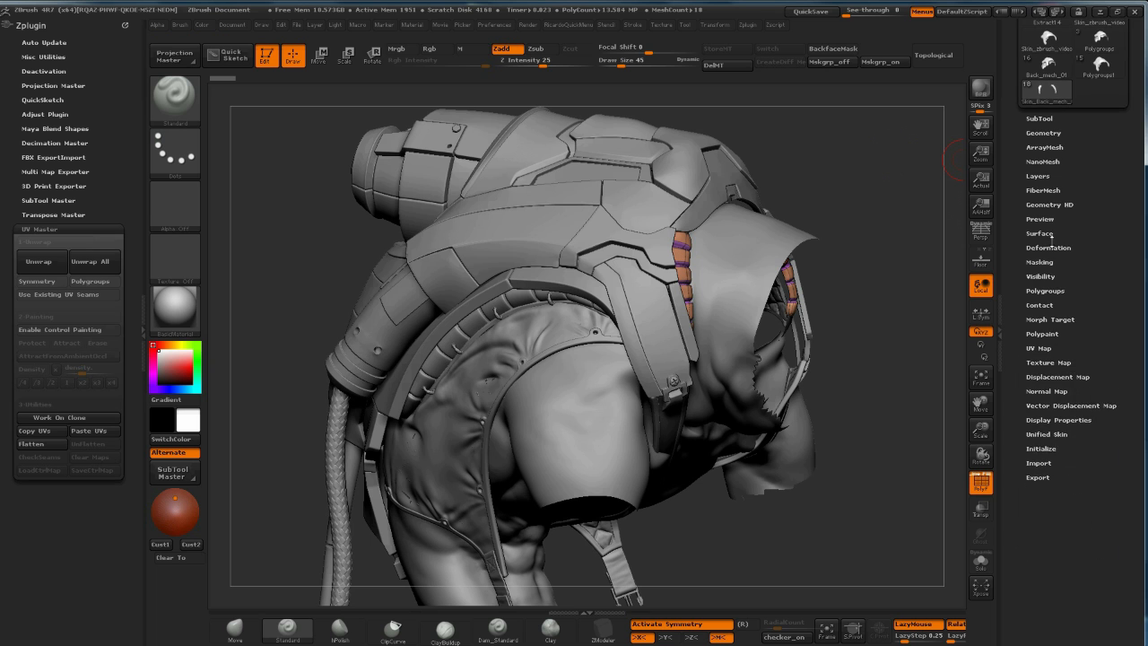
left_click(1050, 246)
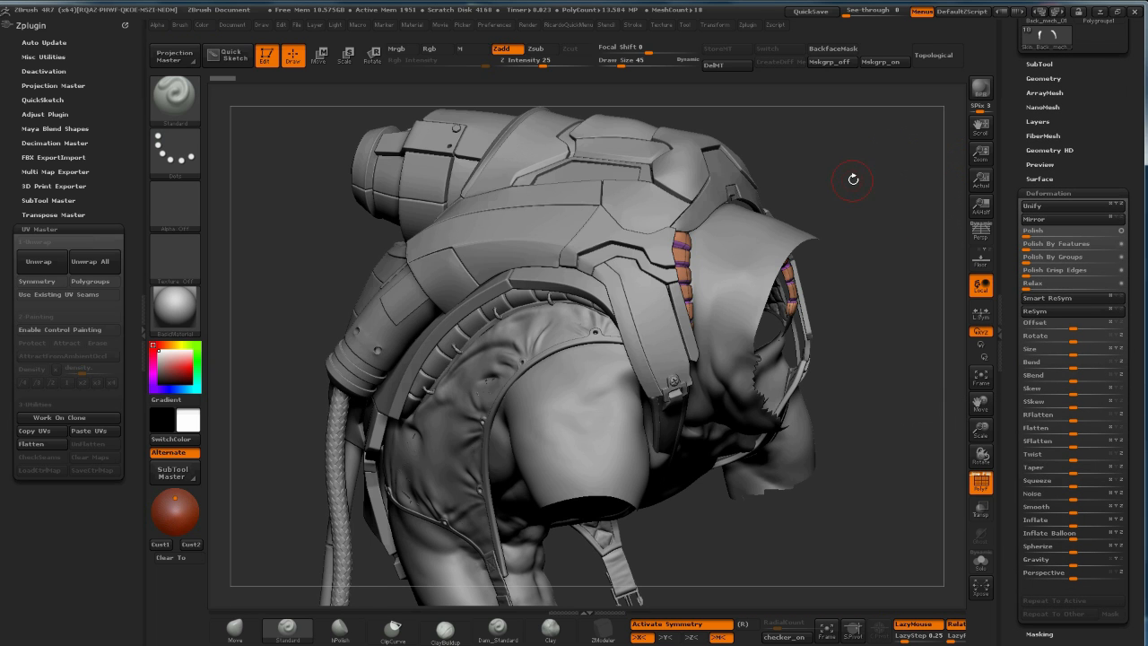
Examine the mechanical back and shoulder panels on the full character from the front three-quarter and side views
left_click_drag(853, 174, 828, 164)
left_click_drag(864, 238, 846, 210)
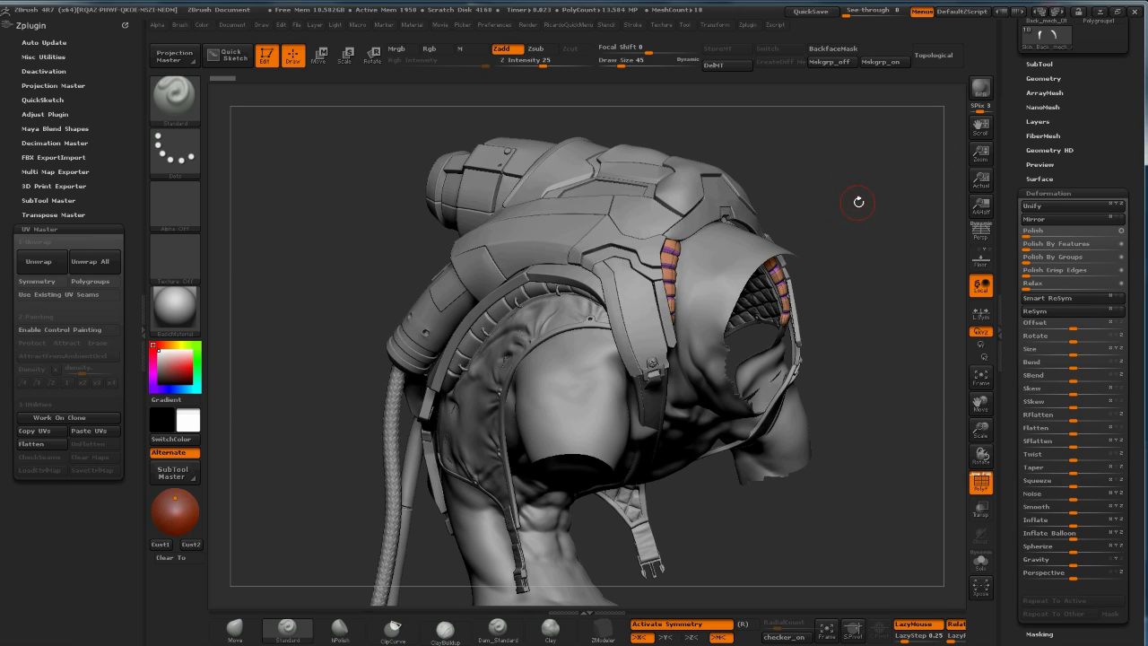
mouse_move(867, 205)
left_mouse_down()
mouse_move(802, 184)
mouse_move(856, 186)
left_mouse_up()
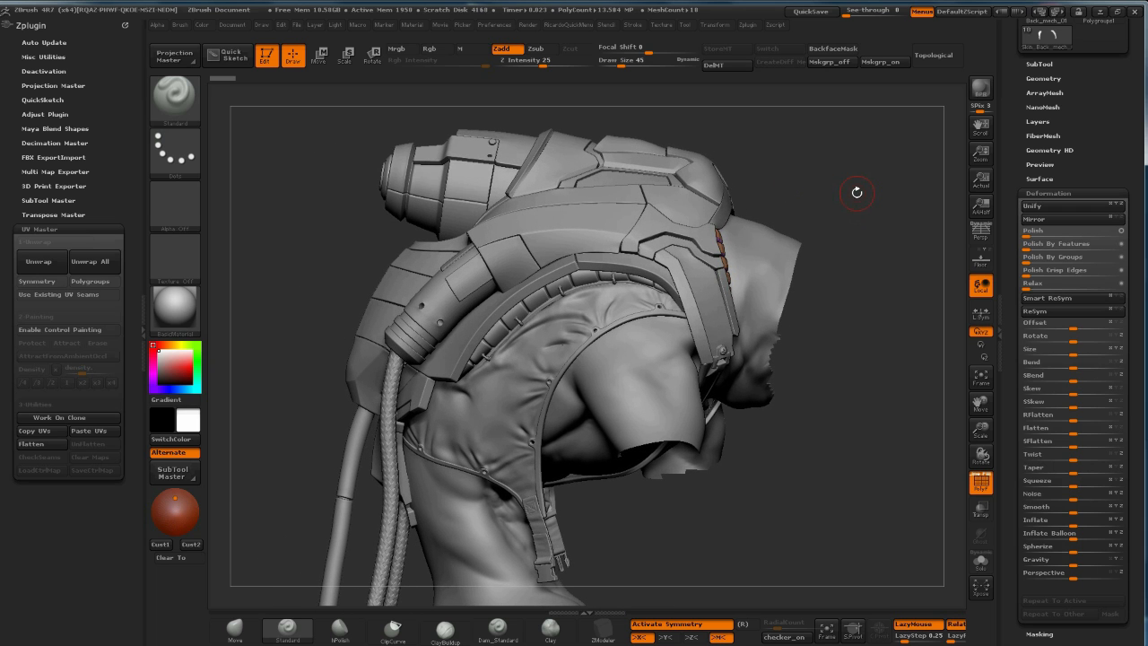
left_click_drag(844, 190, 899, 158)
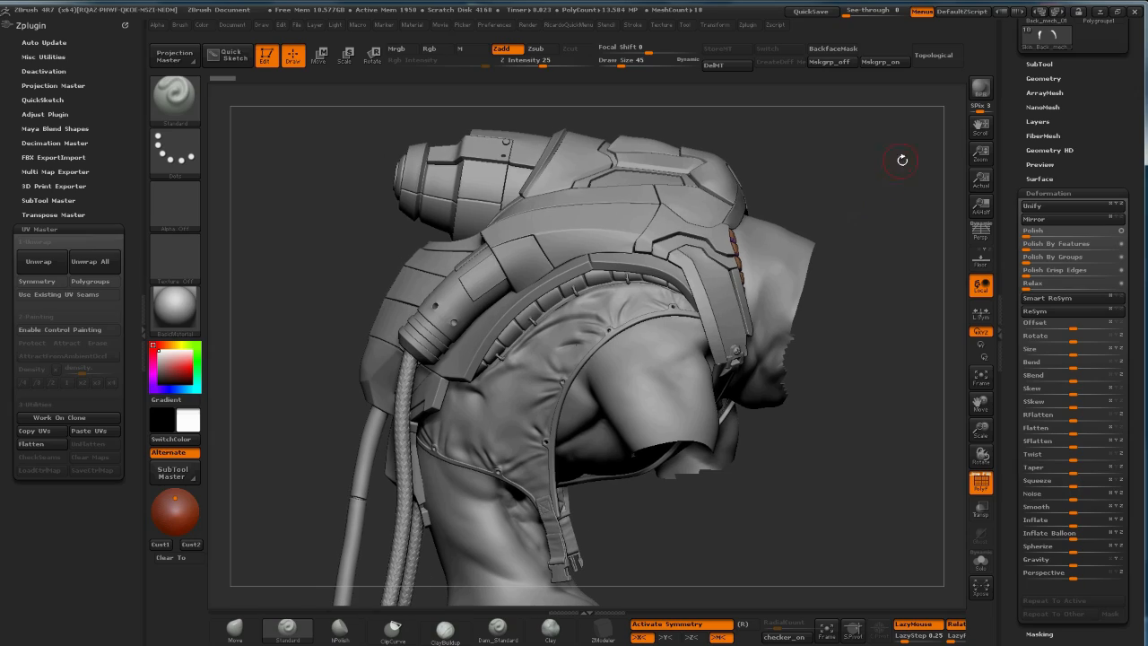